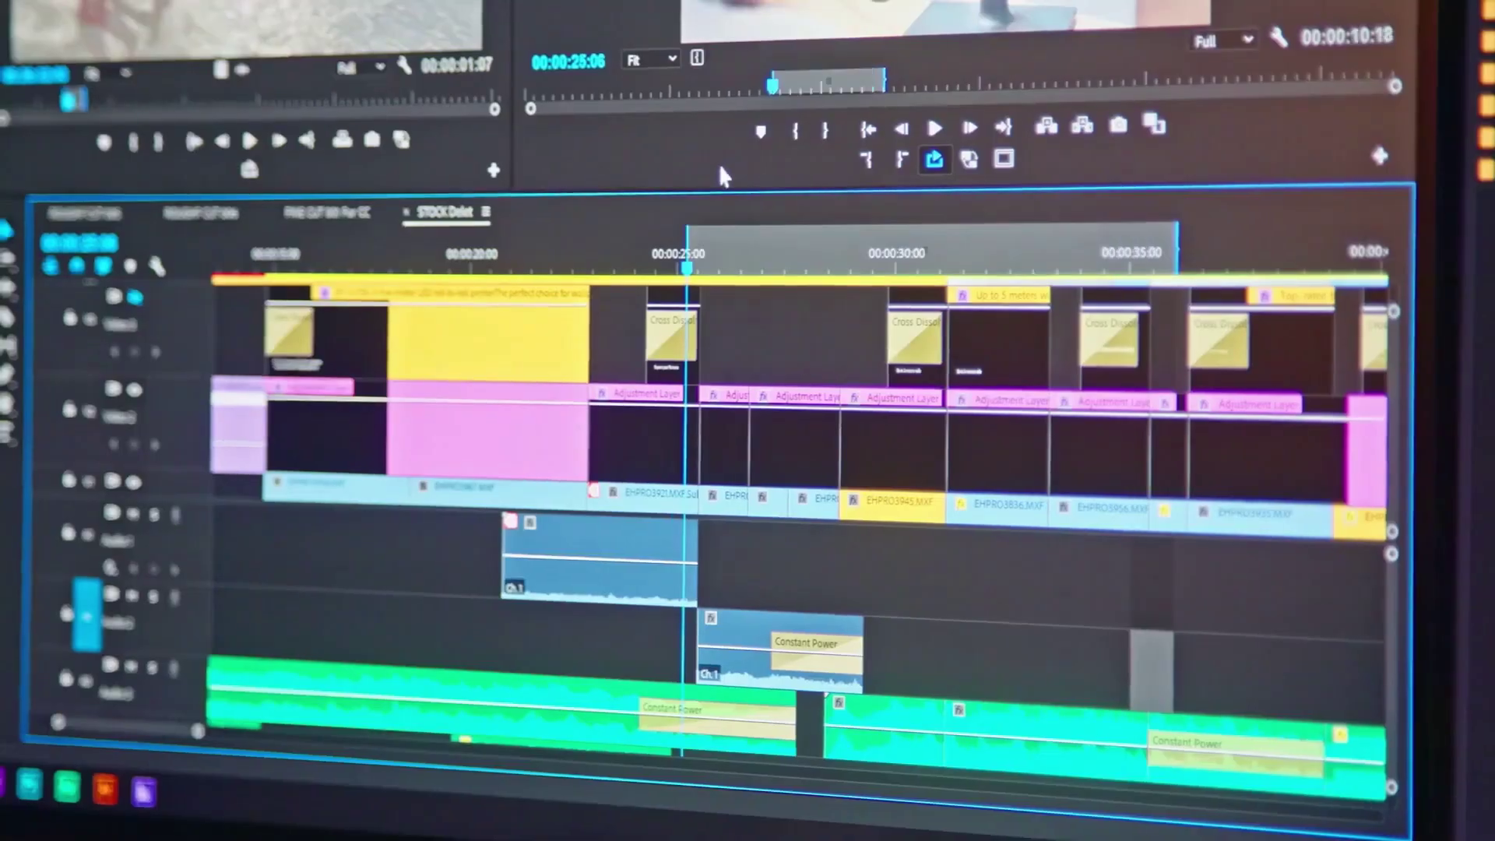
- Play back the edited intro sequence
{"action": "key", "text": "space"}
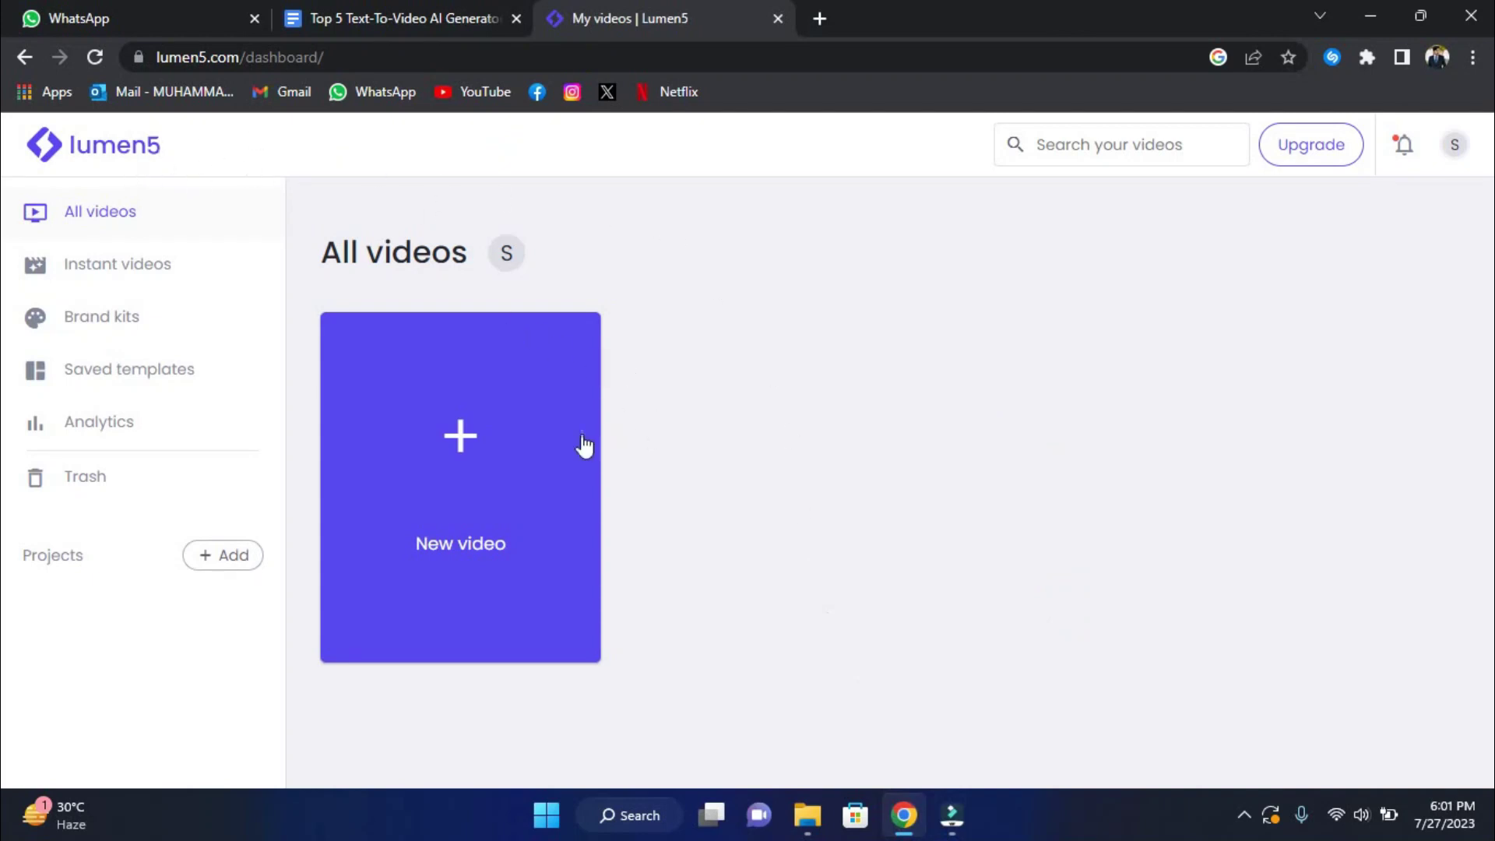
- Import the Mayo Clinic 'Weight loss: 6 strategies for success' article into a new Lumen5 video with AI Script Composer
{"action": "left_click", "coordinate": [494, 479]}
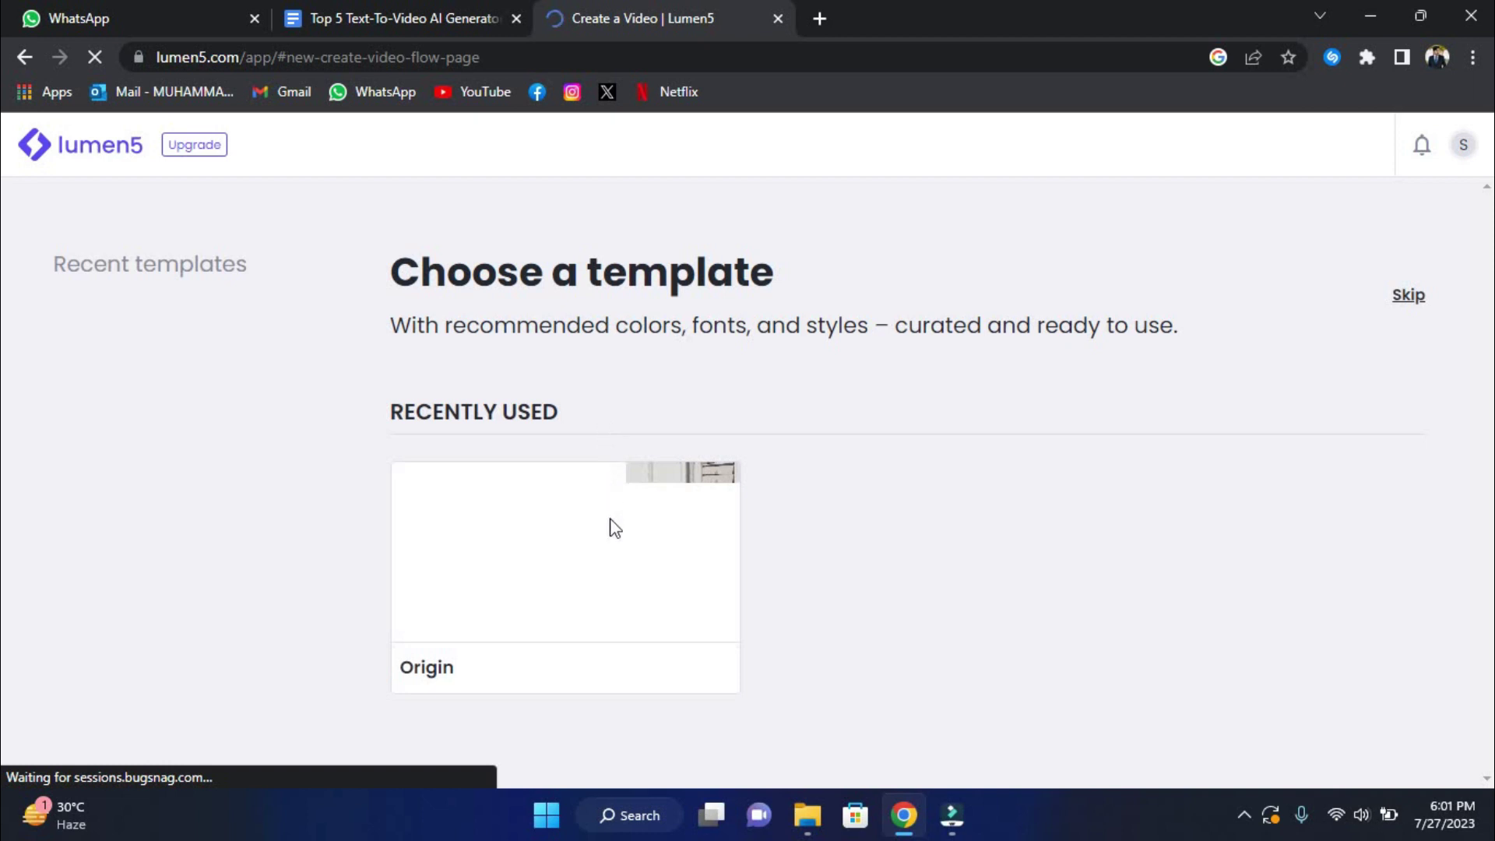
{"action": "left_click", "coordinate": [1411, 306]}
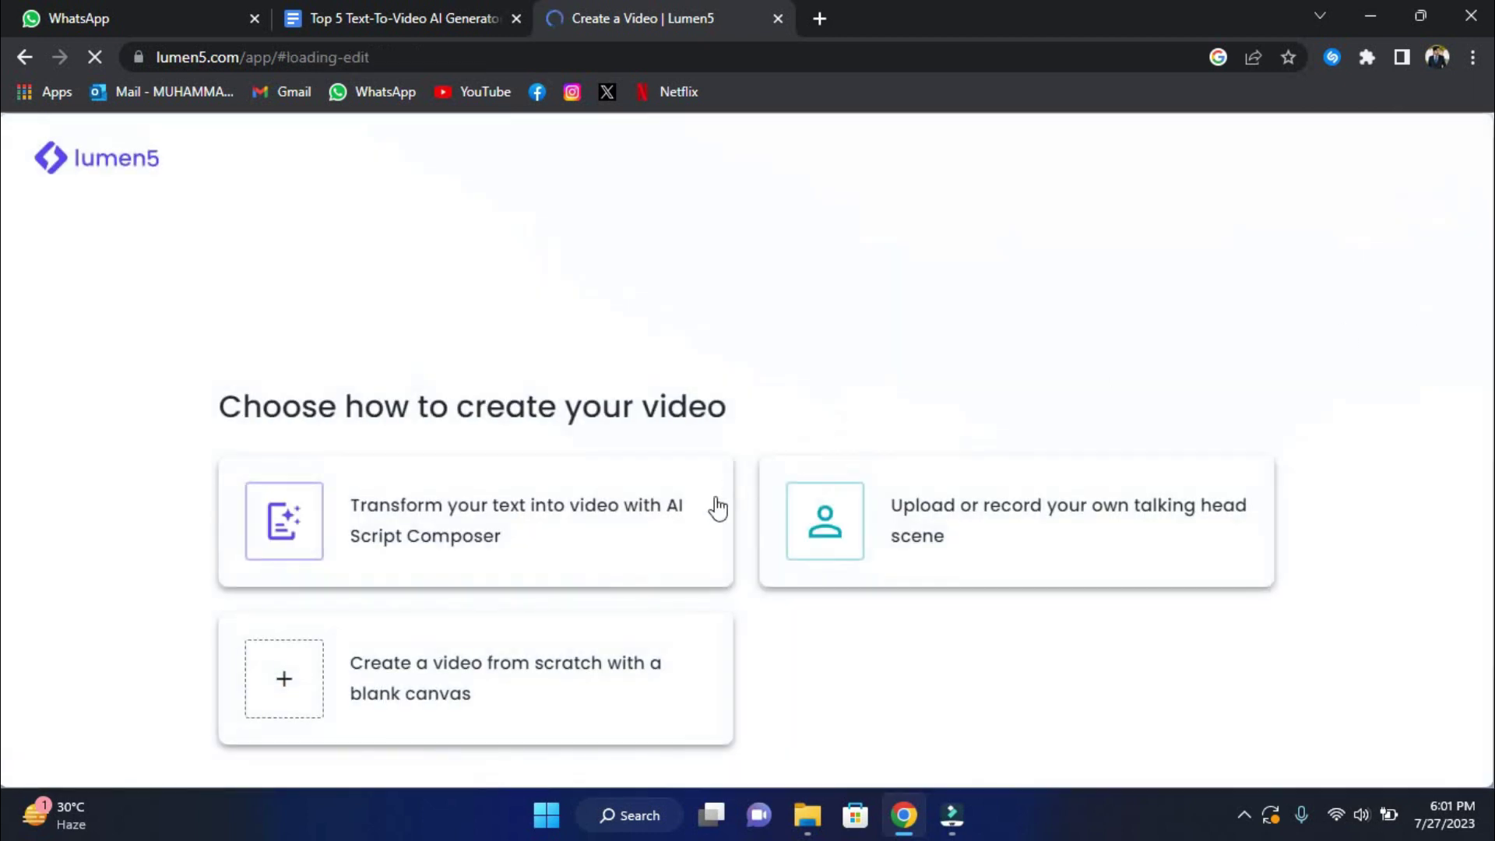
{"action": "left_click", "coordinate": [543, 539]}
{"action": "type", "text": "https://www.mayoclinic.org/healthy-lifestyle/weight-loss/in-depth/weight-loss/art-20047752"}
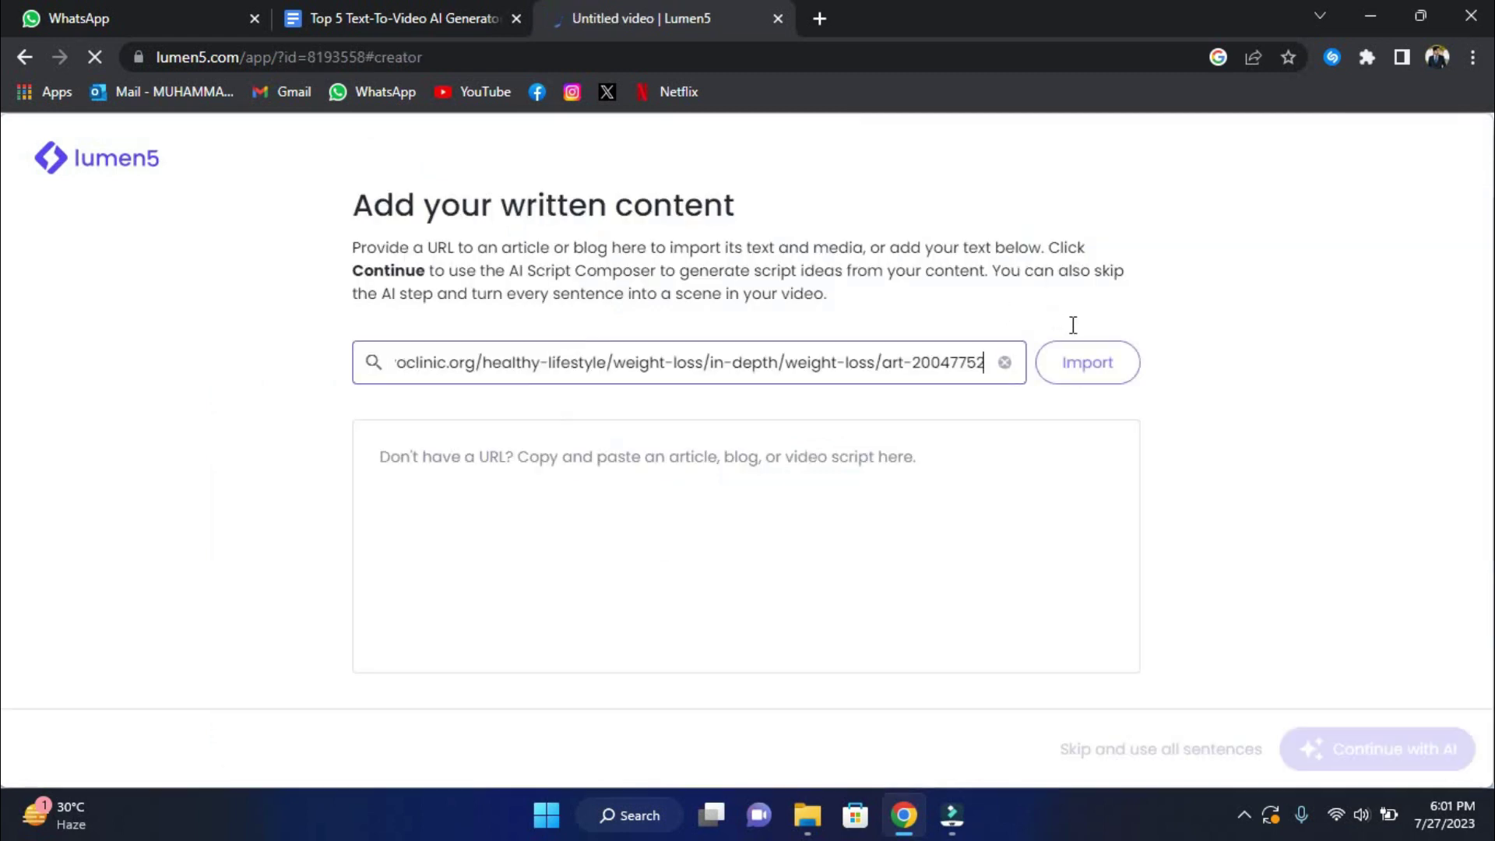
{"action": "left_click", "coordinate": [1083, 380]}
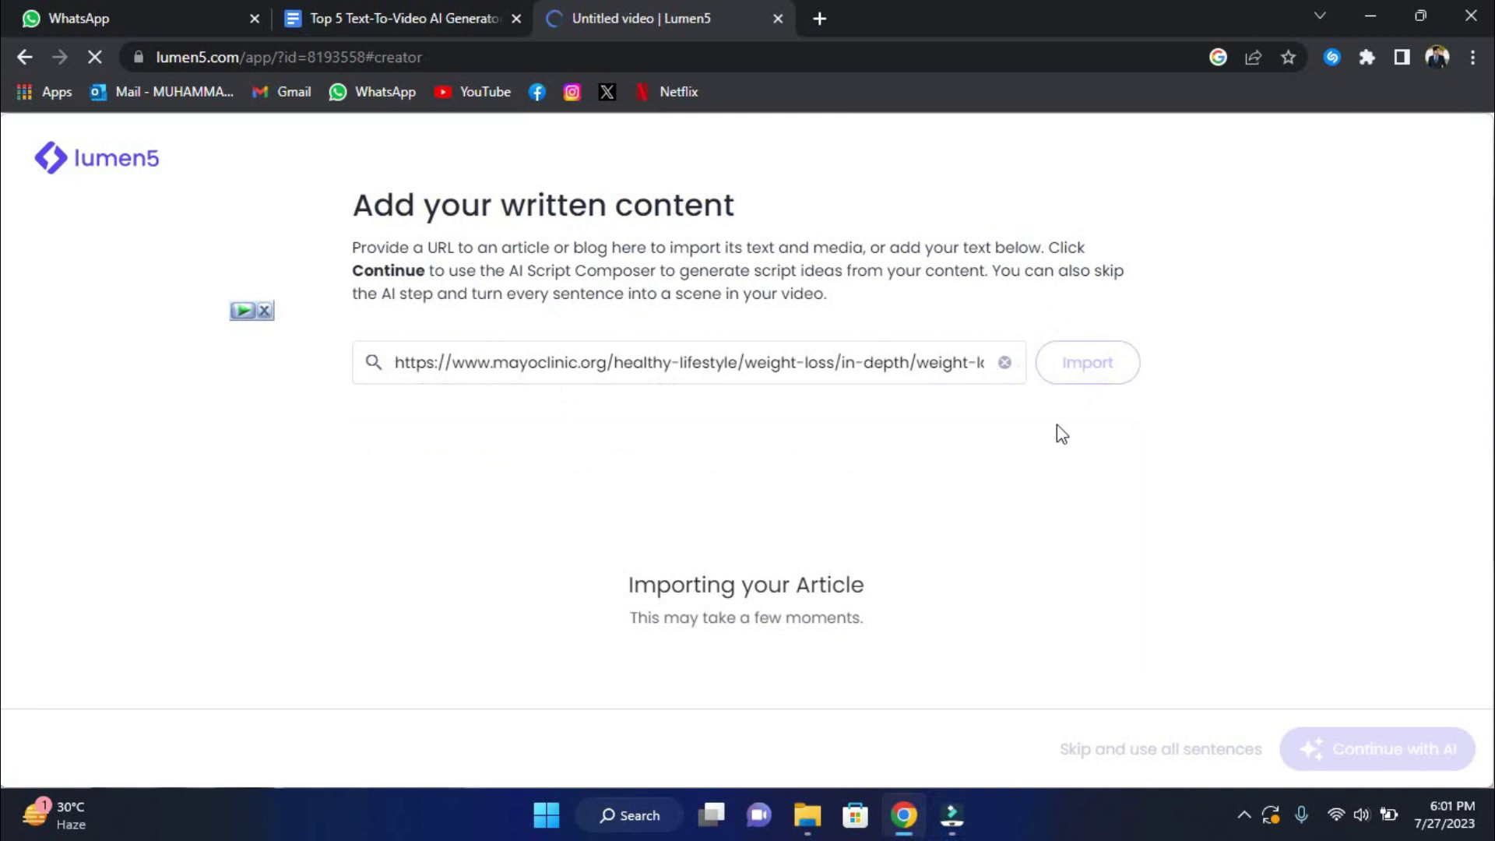
{"action": "left_click_drag", "start_coordinate": [653, 577], "coordinate": [788, 595]}
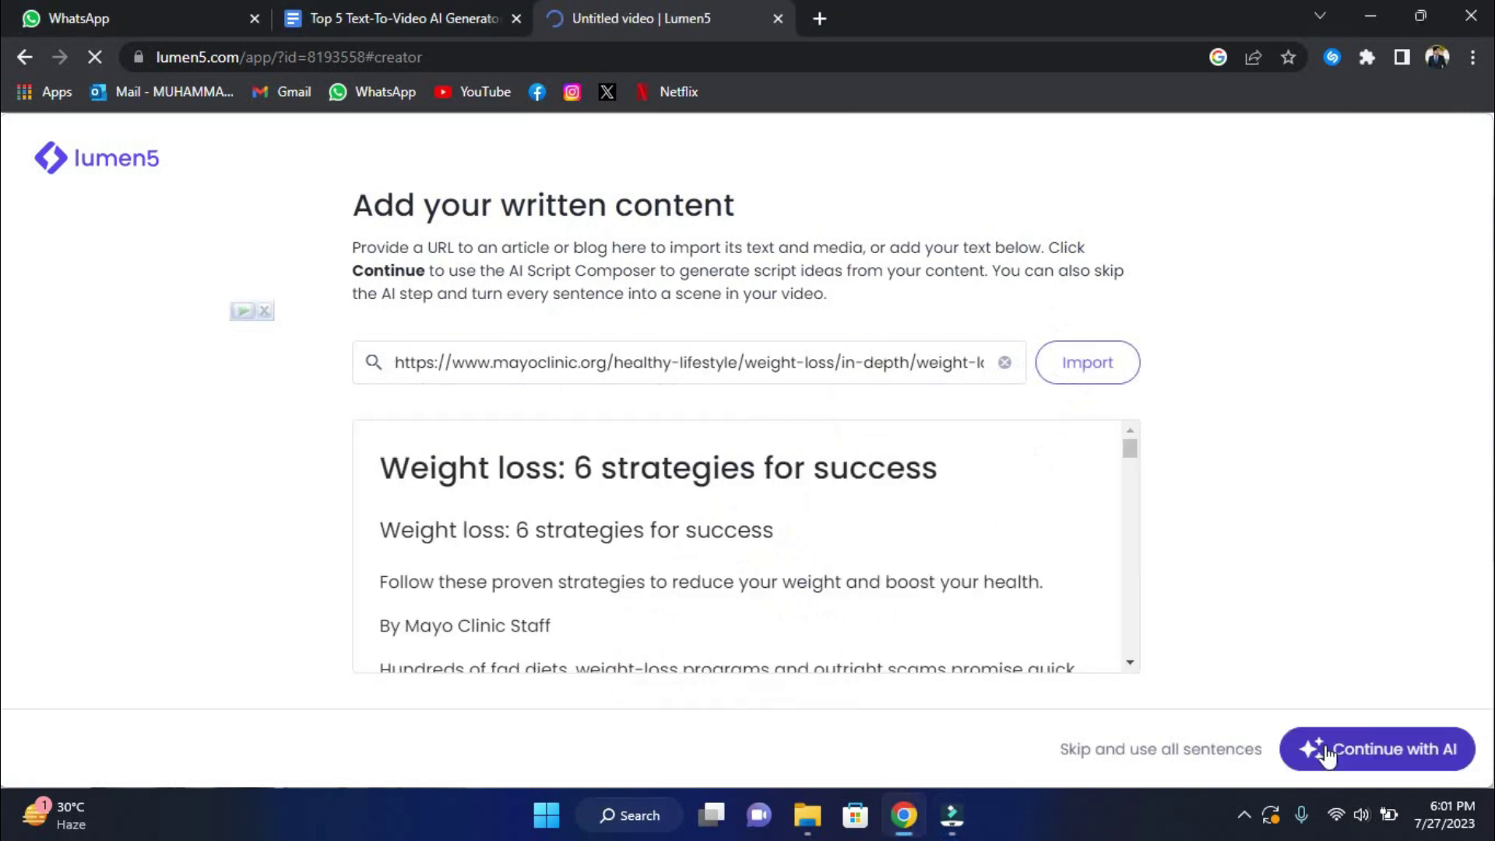
{"action": "left_click", "coordinate": [1327, 750]}
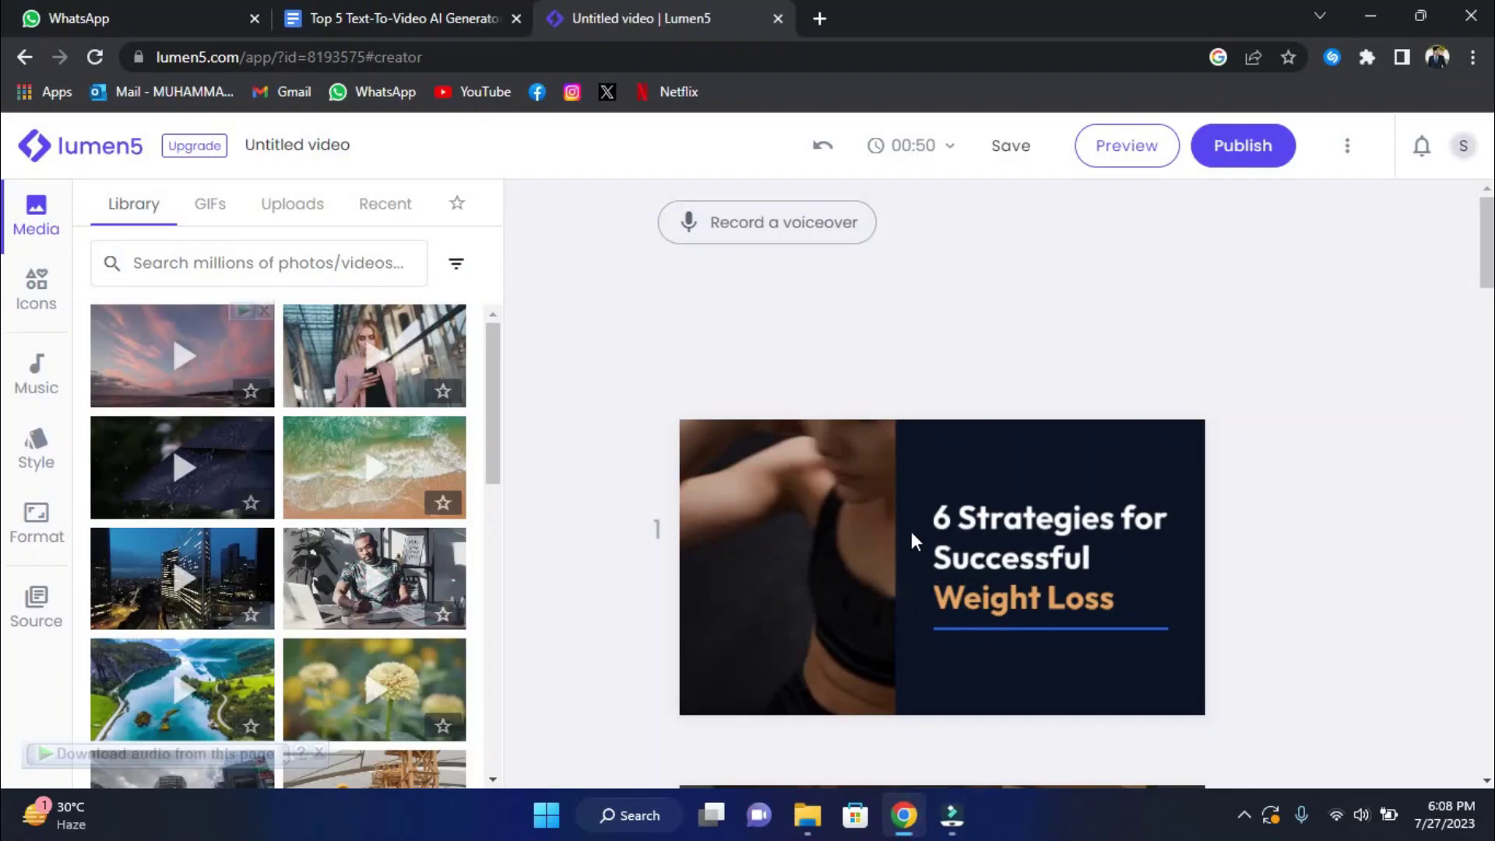
- Scroll through the generated storyboard and glance at the suggested stock media searches
{"action": "scroll", "coordinate": [911, 531], "scroll_direction": "down", "scroll_amount": 10}
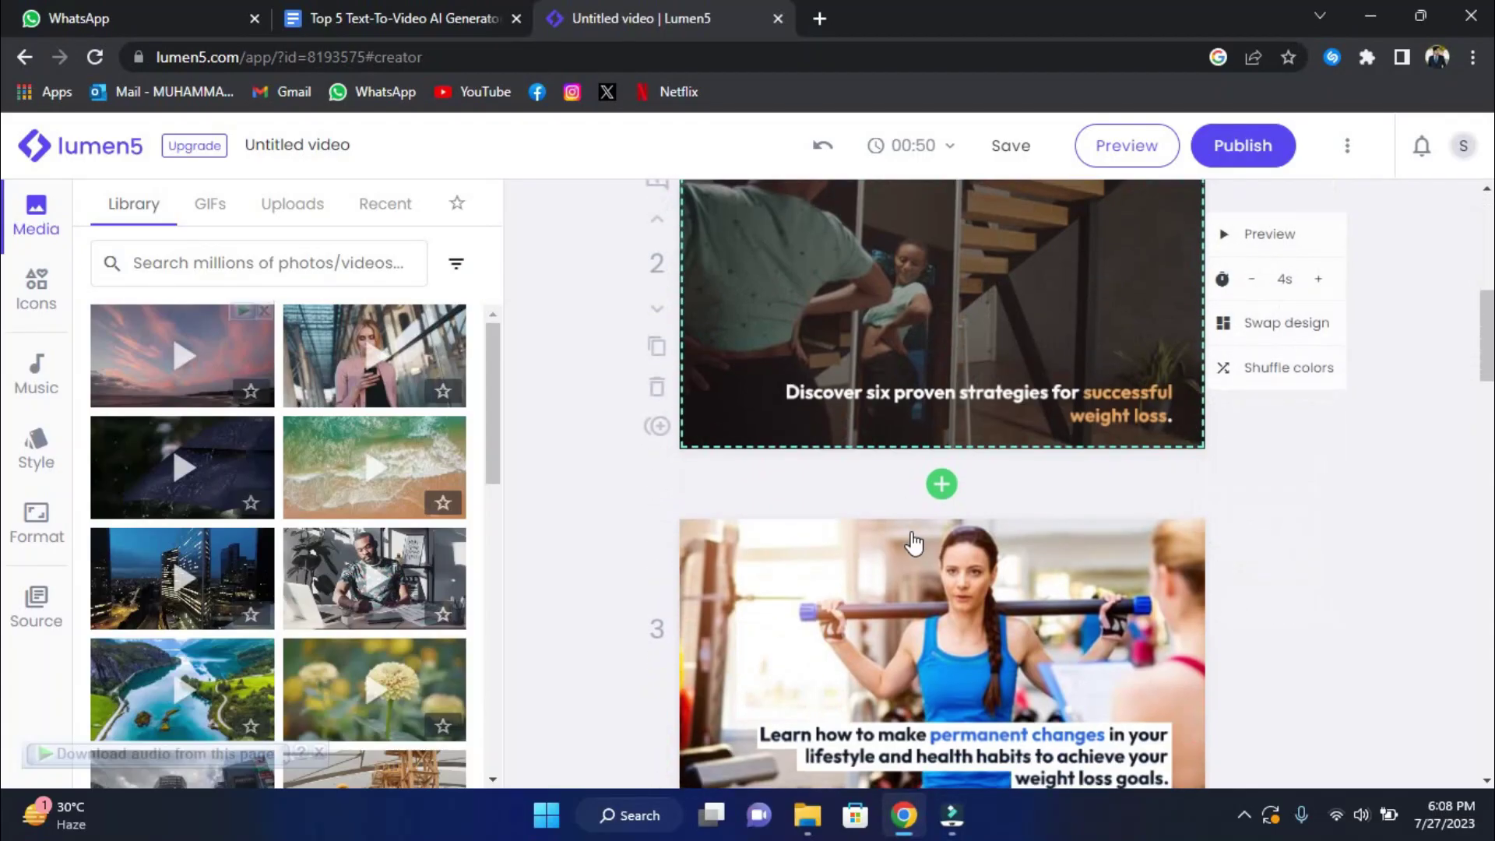
{"action": "scroll", "coordinate": [914, 543], "scroll_direction": "down", "scroll_amount": 1}
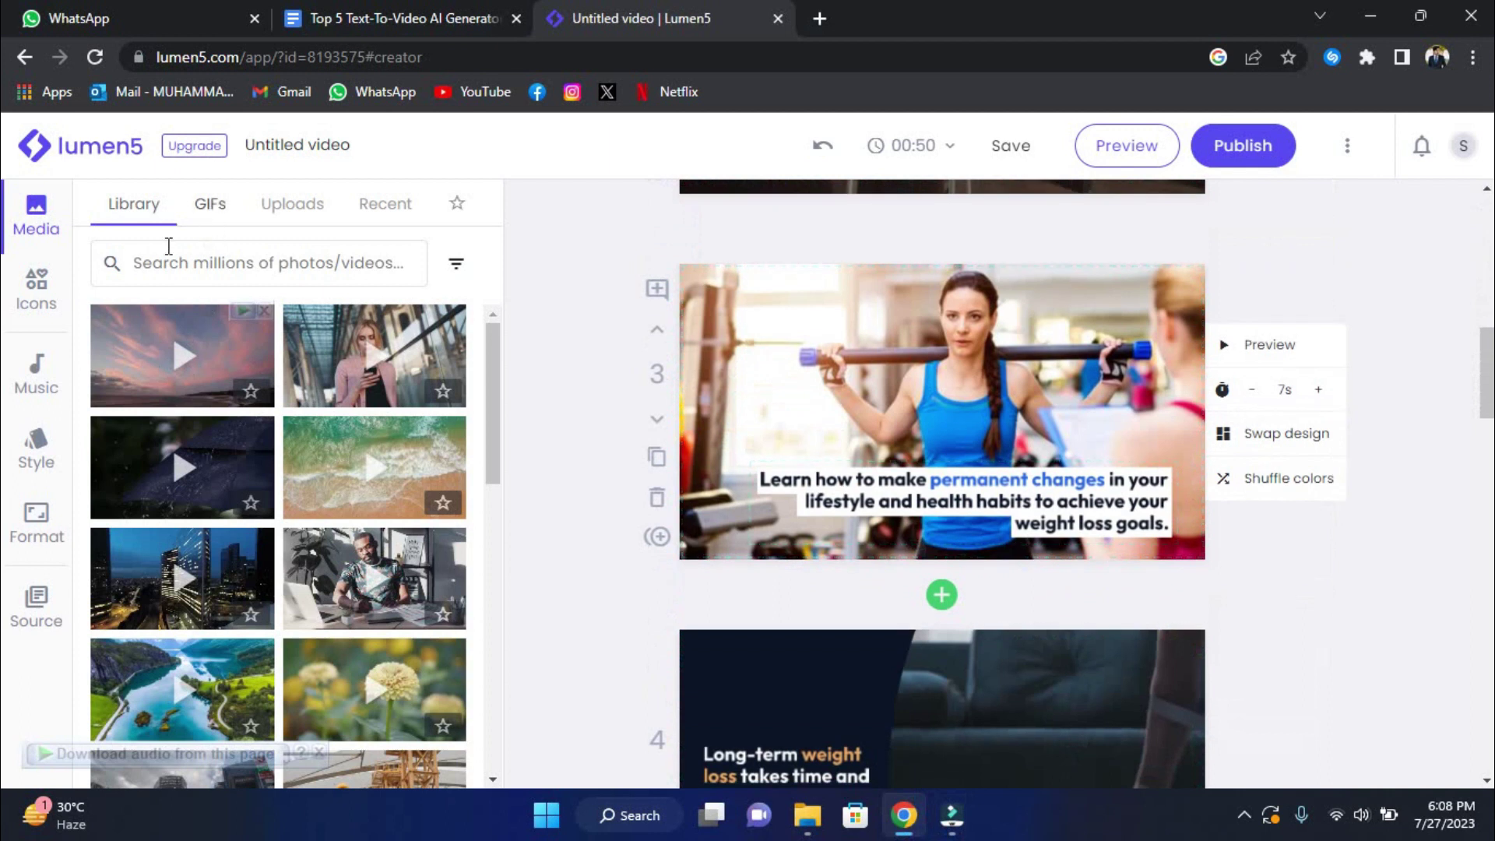
{"action": "left_click", "coordinate": [268, 253]}
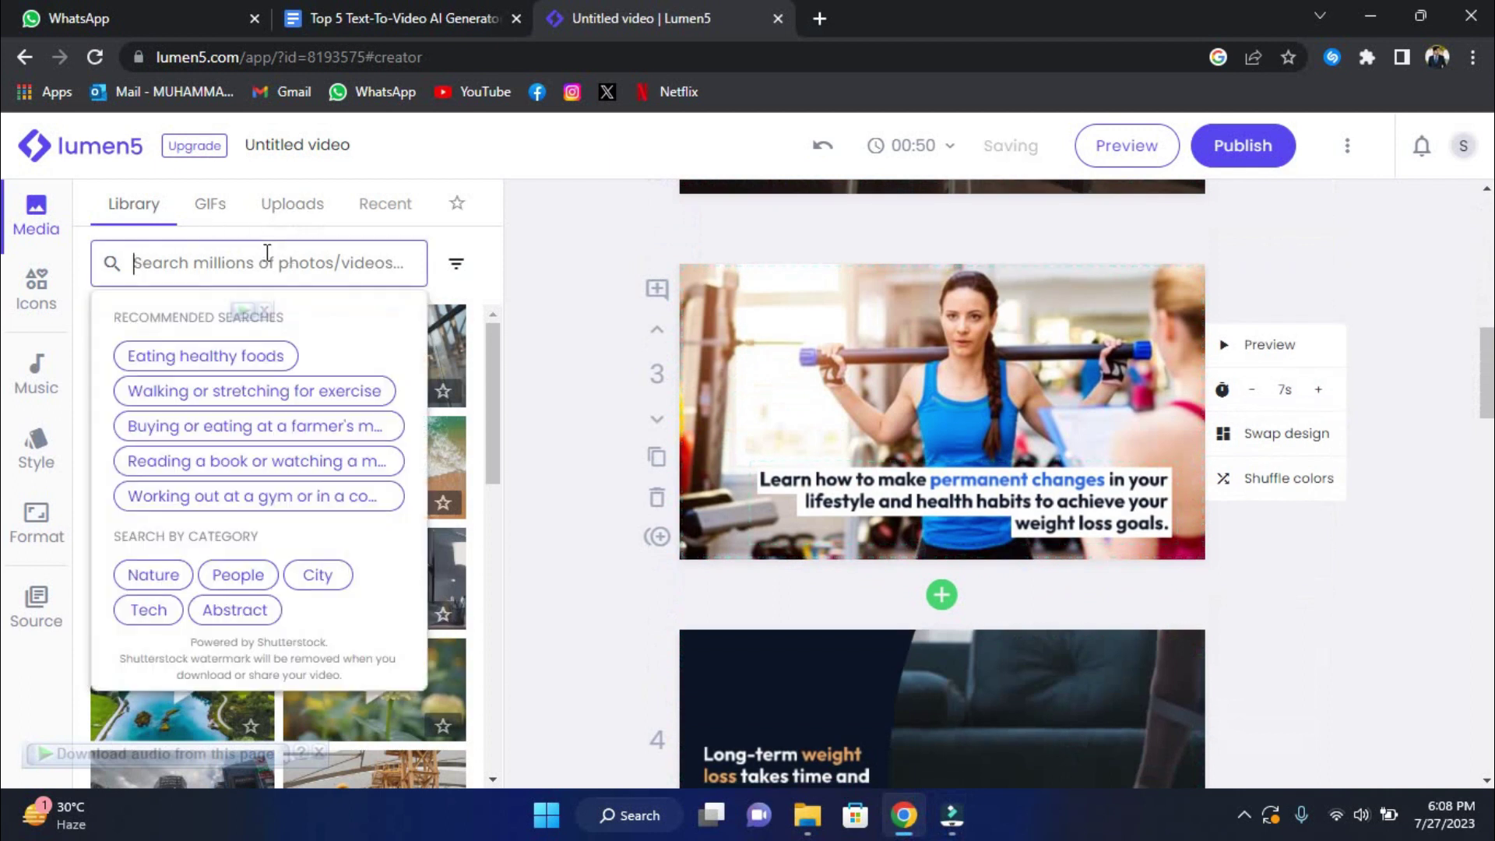
{"action": "left_click", "coordinate": [596, 276]}
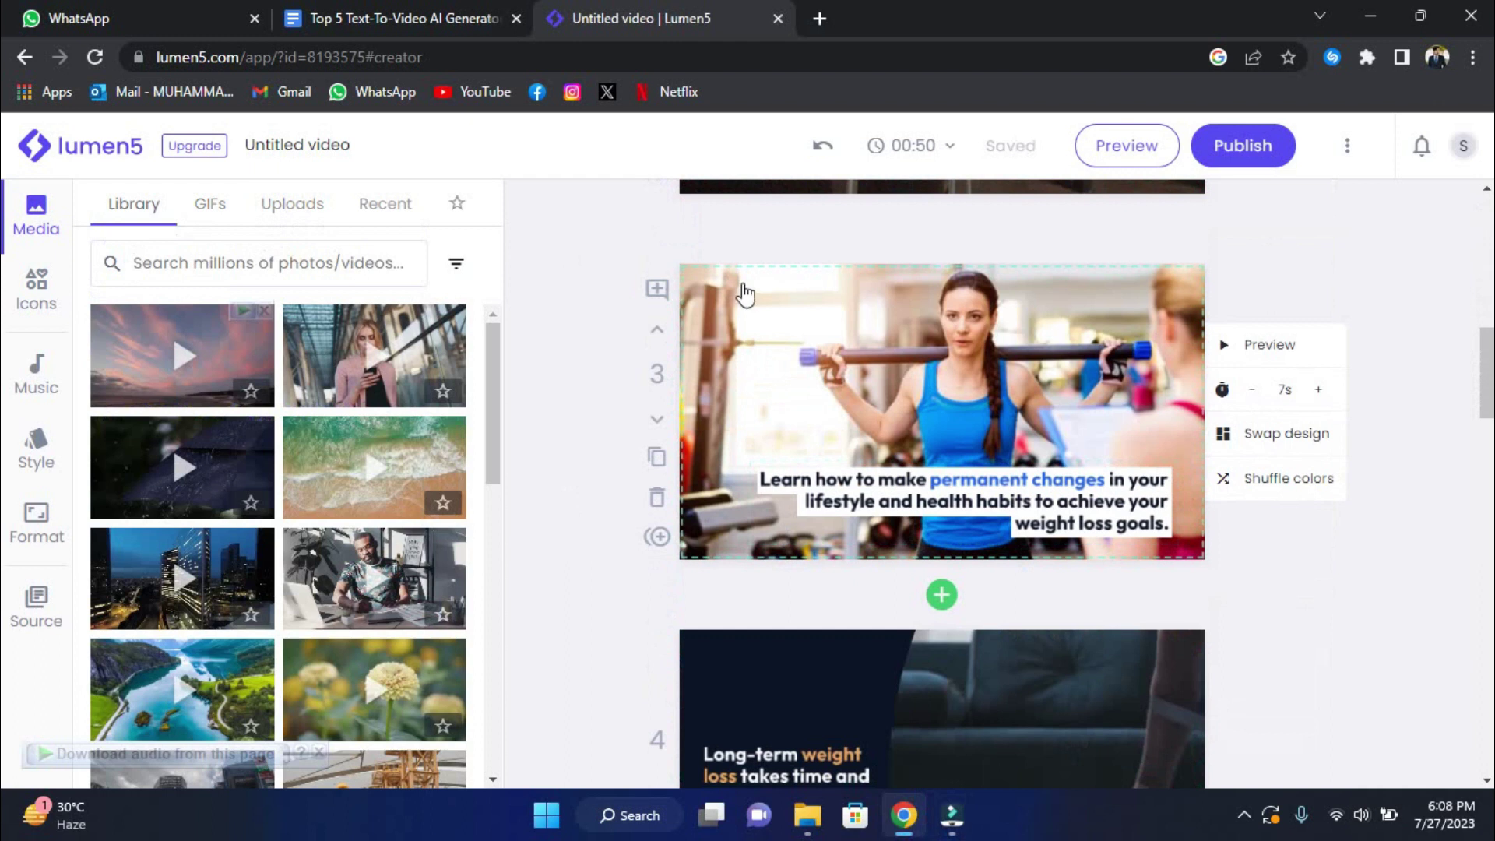
{"action": "scroll", "coordinate": [743, 294], "scroll_direction": "up", "scroll_amount": 1}
{"action": "scroll", "coordinate": [785, 337], "scroll_direction": "down", "scroll_amount": 4}
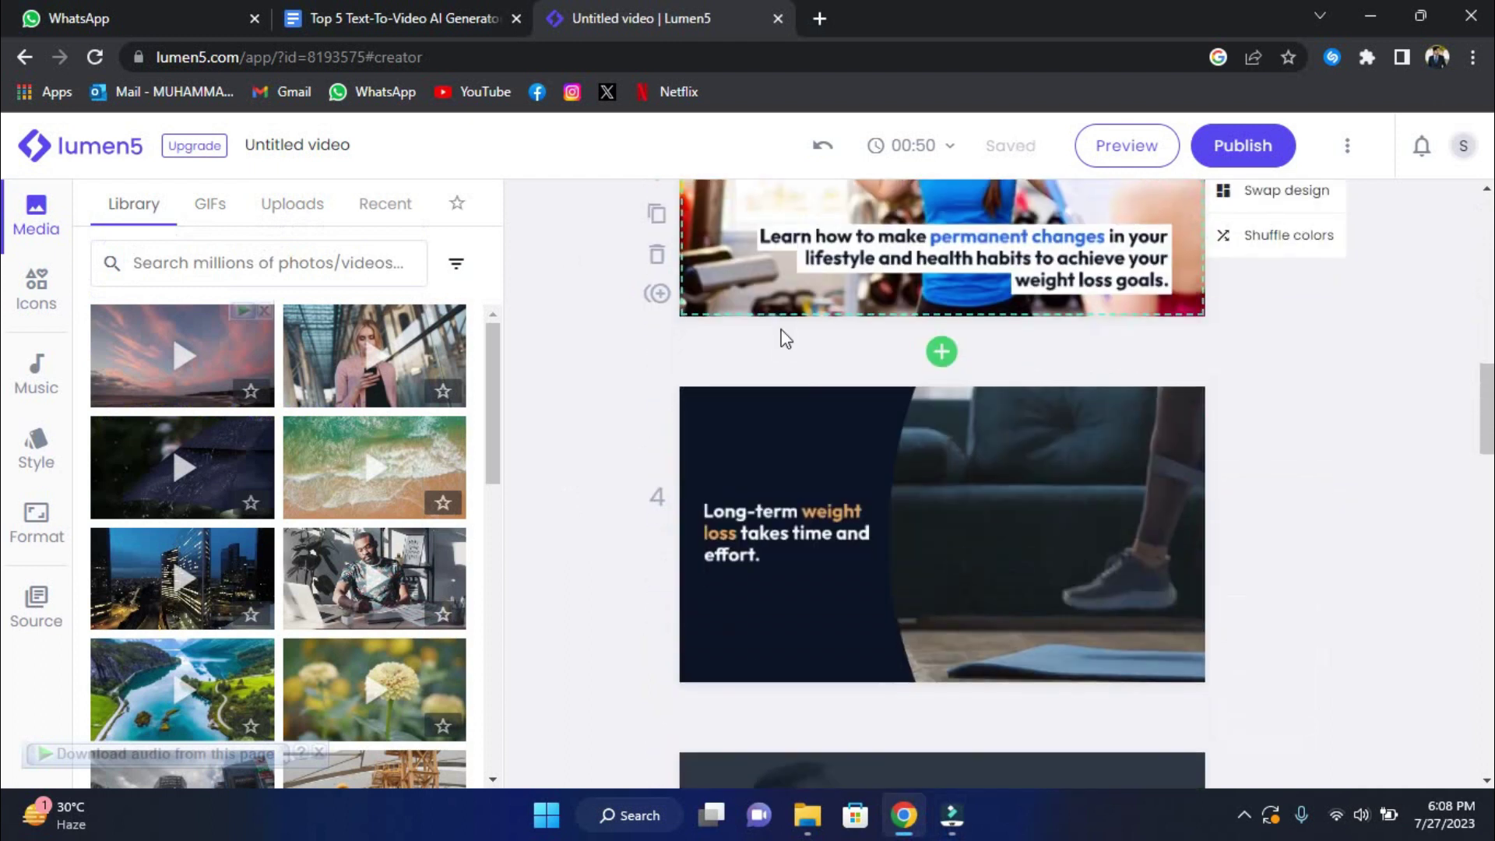
{"action": "scroll", "coordinate": [783, 338], "scroll_direction": "down", "scroll_amount": 2}
{"action": "scroll", "coordinate": [781, 334], "scroll_direction": "up", "scroll_amount": 2}
{"action": "scroll", "coordinate": [781, 335], "scroll_direction": "down", "scroll_amount": 4}
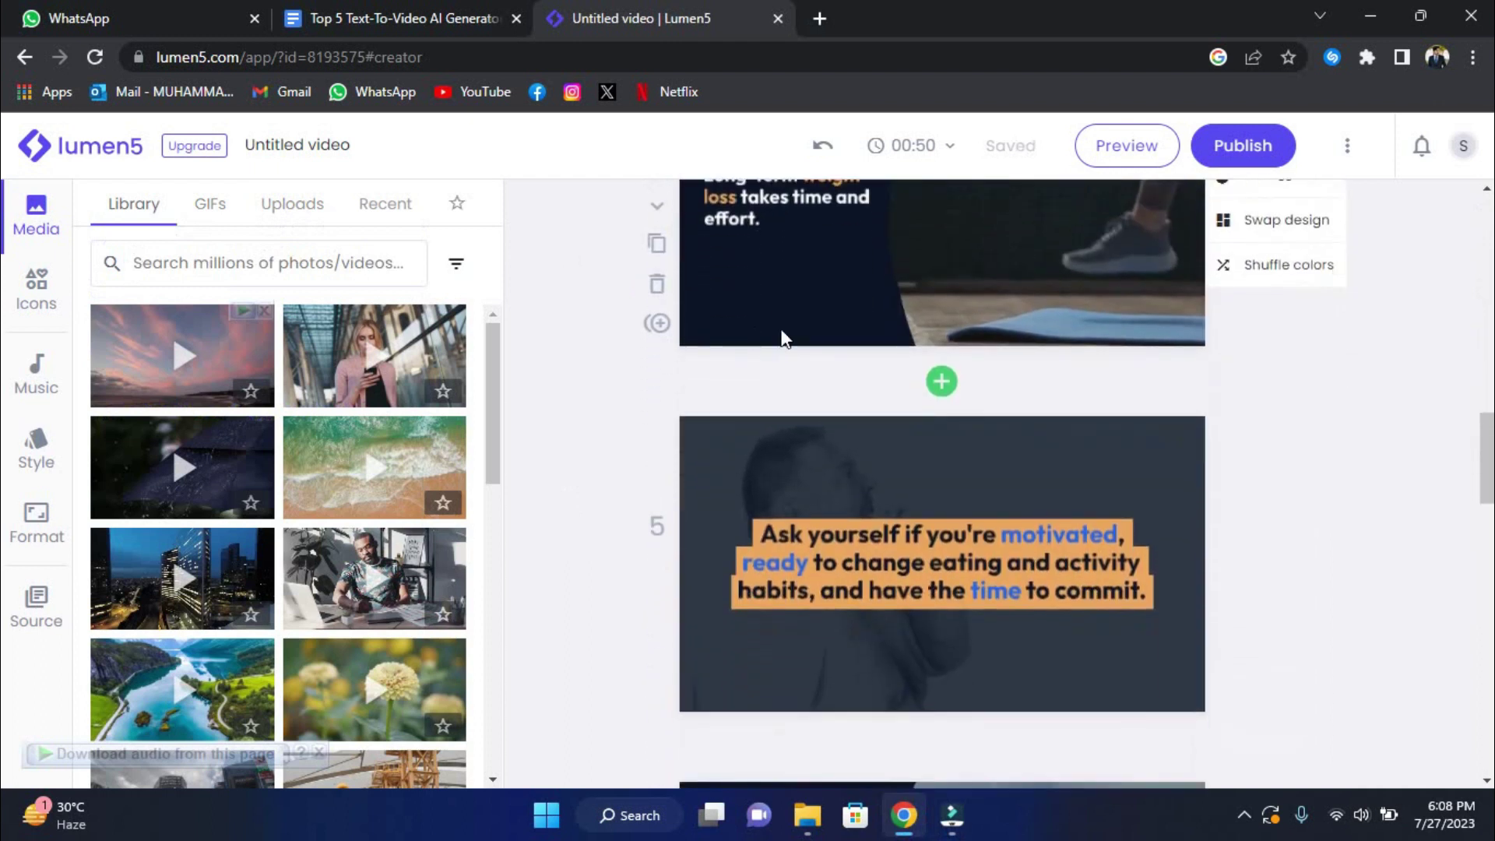
{"action": "scroll", "coordinate": [781, 335], "scroll_direction": "down", "scroll_amount": 8}
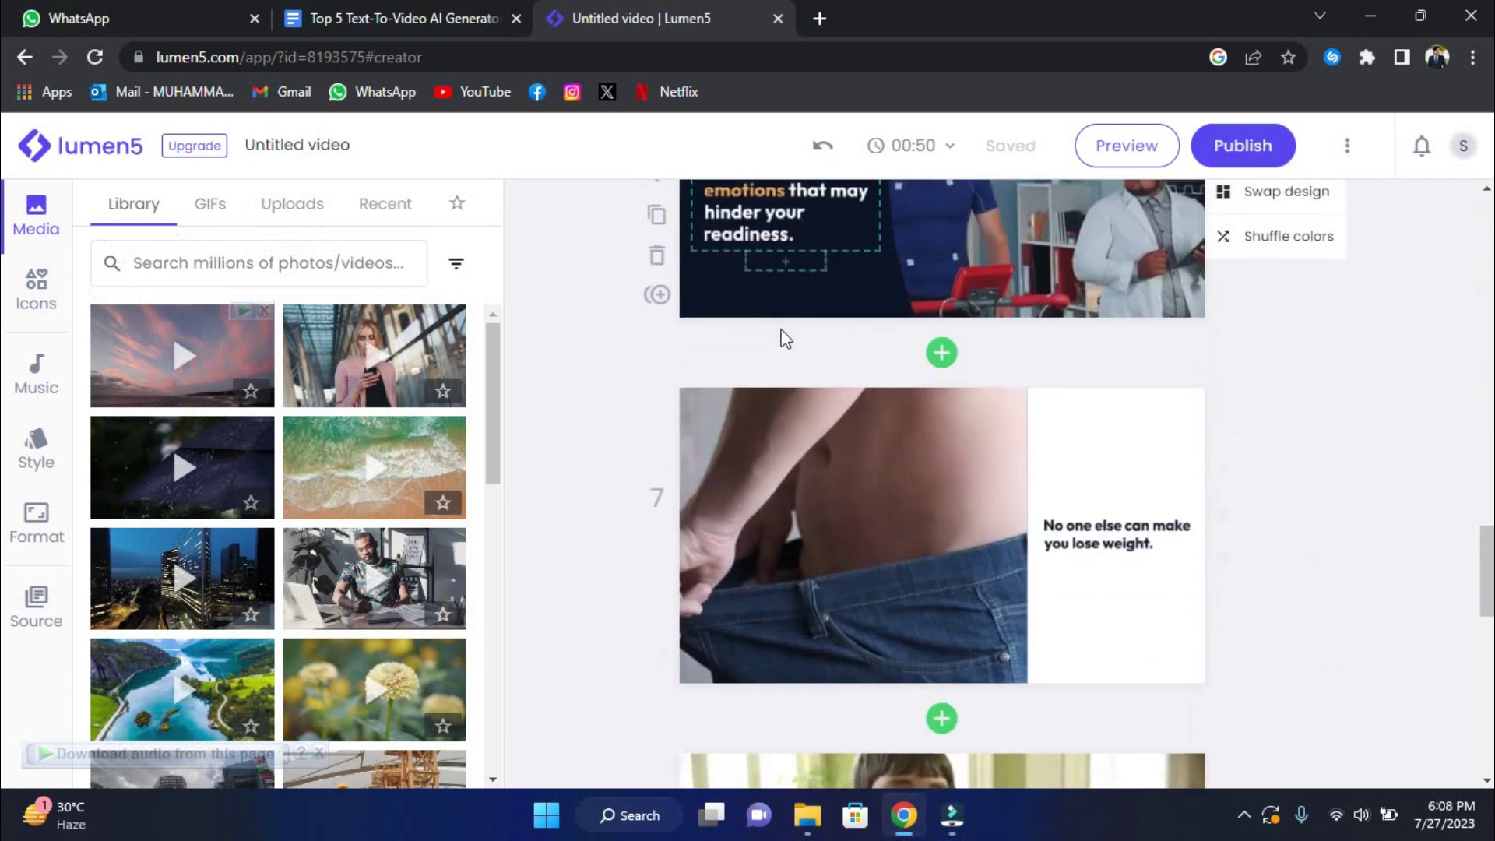
{"action": "scroll", "coordinate": [784, 335], "scroll_direction": "down", "scroll_amount": 8}
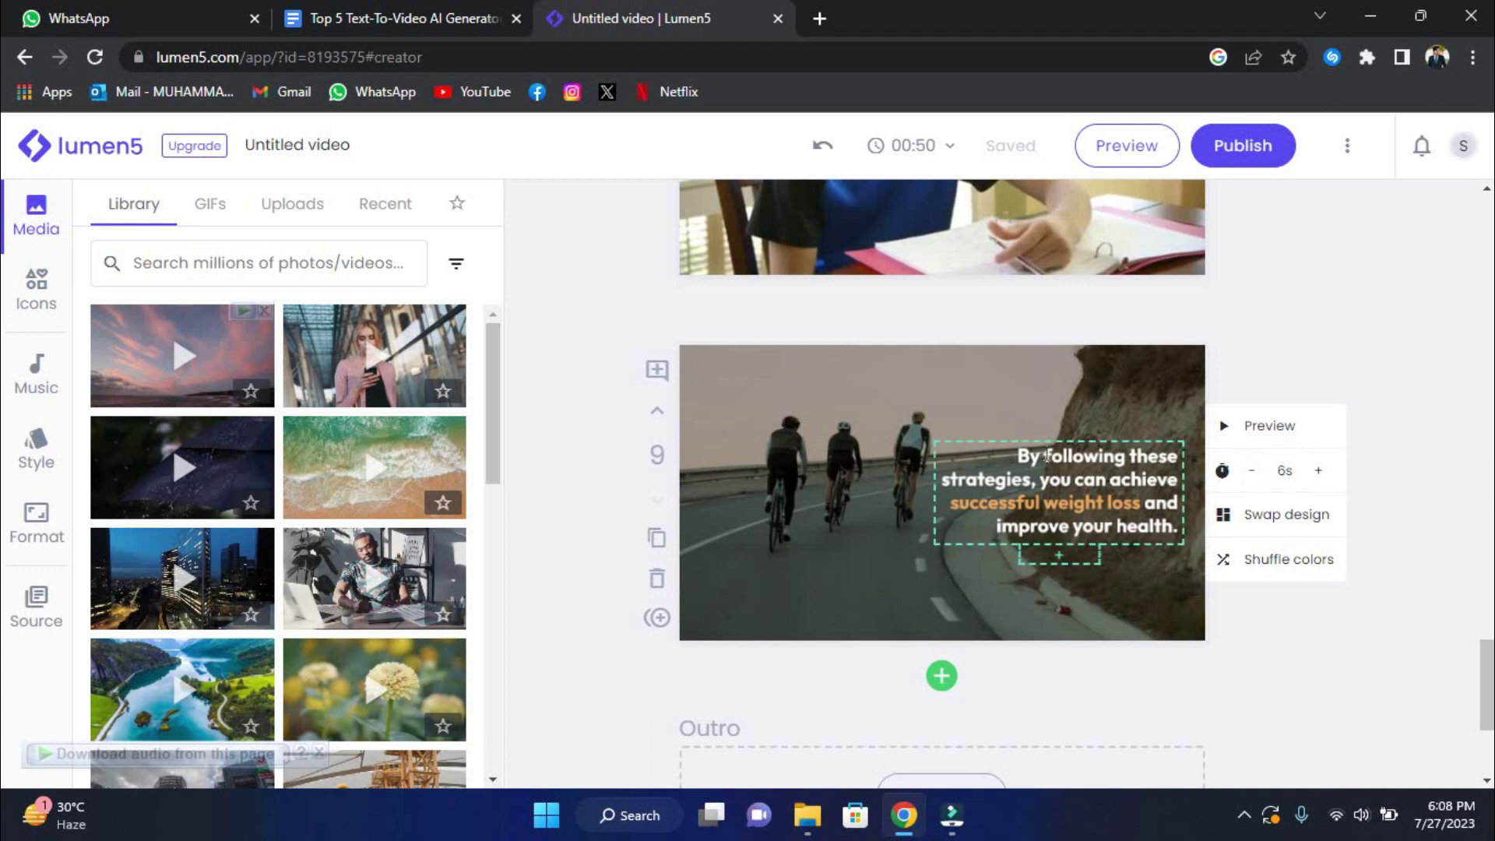
- Inspect the cyclists scene's caption and background video, then scene 4's text colour choices
{"action": "left_click", "coordinate": [1103, 480]}
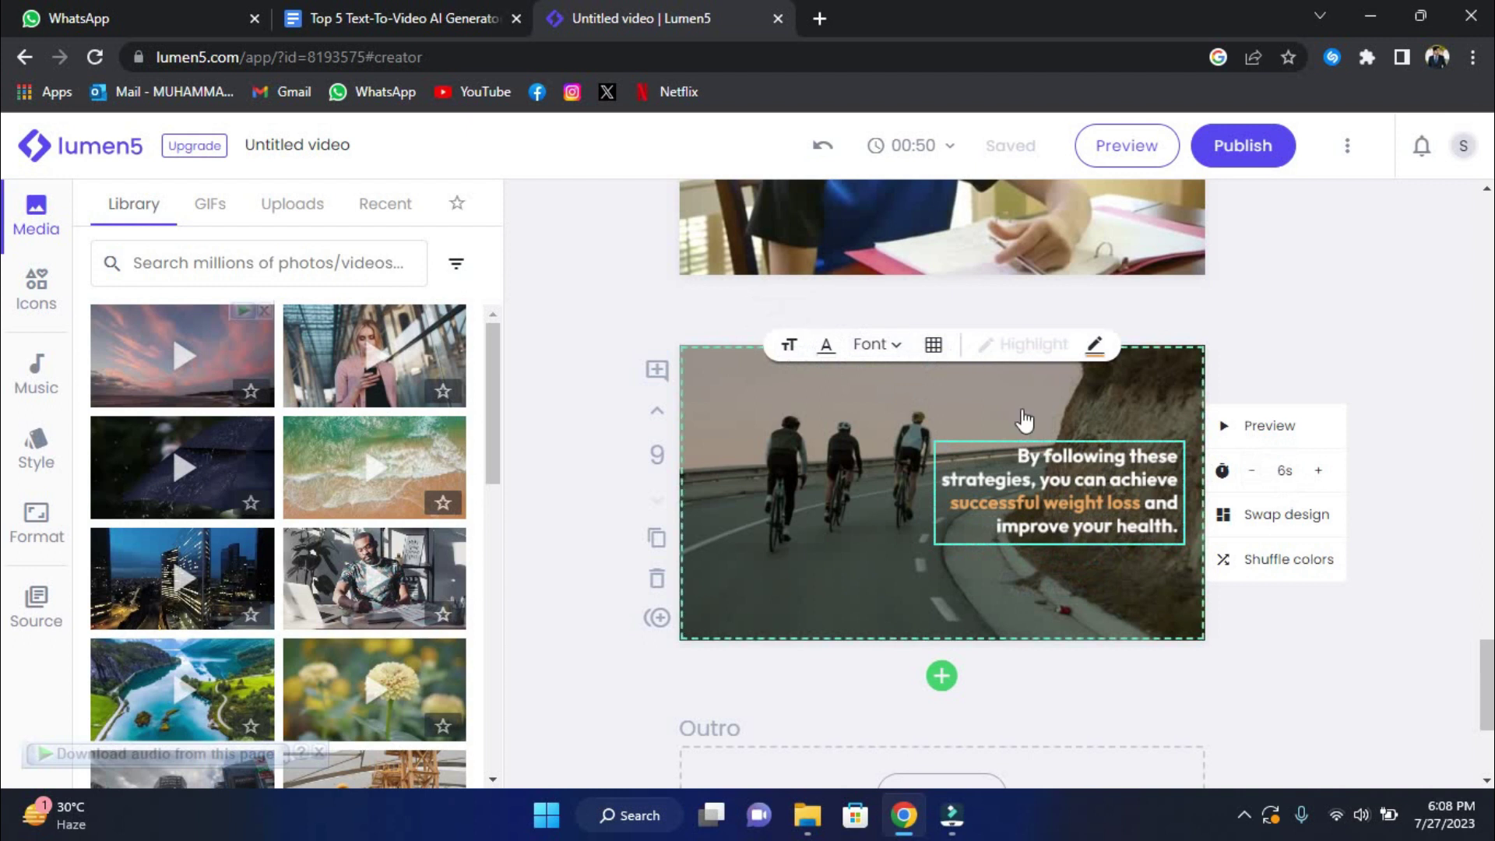
{"action": "left_click", "coordinate": [1025, 421]}
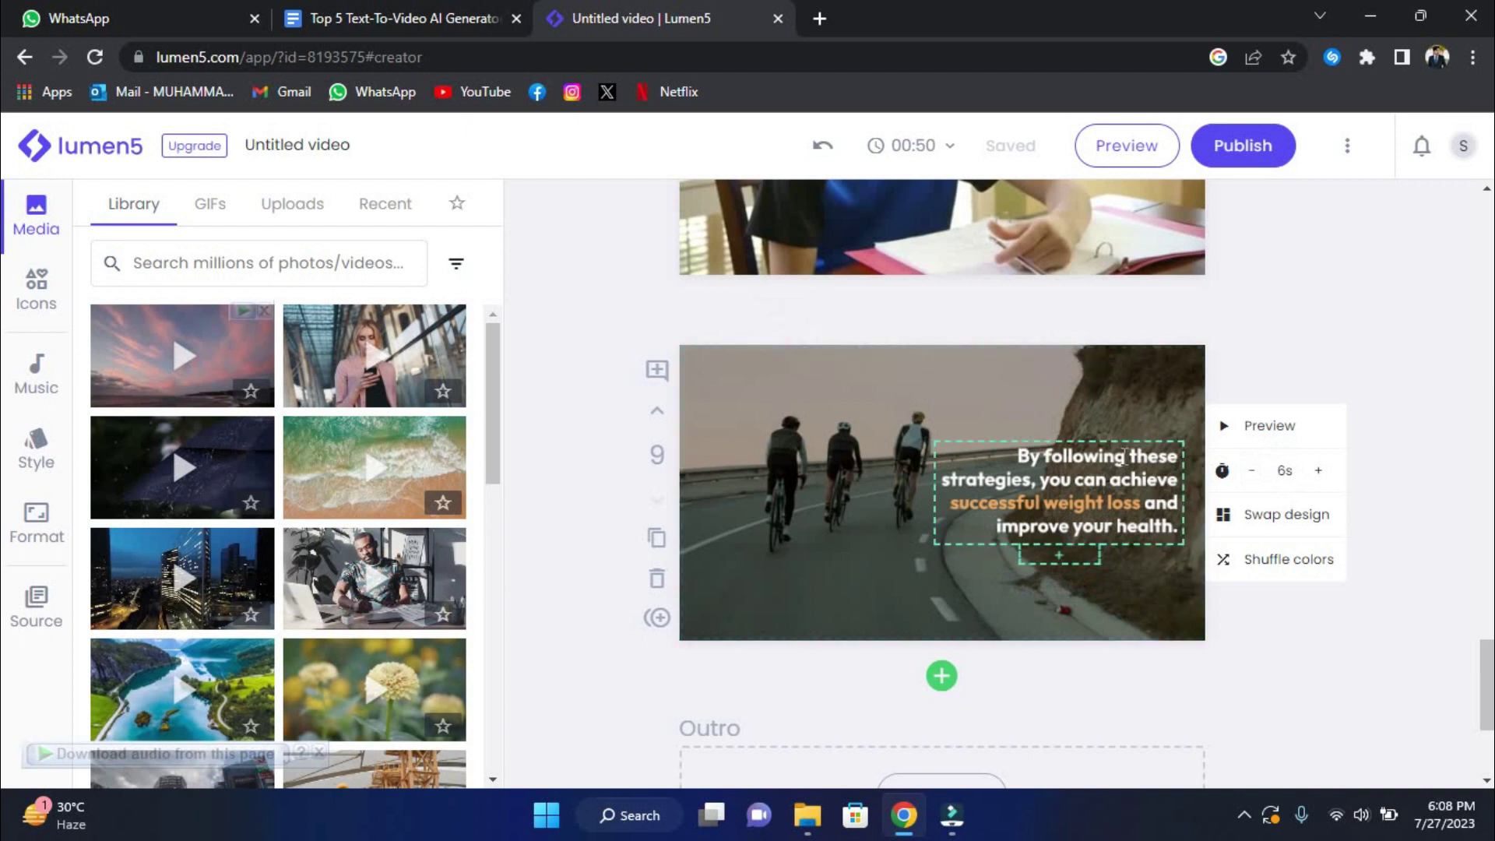
{"action": "left_click", "coordinate": [1127, 453]}
{"action": "scroll", "coordinate": [1055, 521], "scroll_direction": "up", "scroll_amount": 1}
{"action": "scroll", "coordinate": [1000, 518], "scroll_direction": "down", "scroll_amount": 3}
{"action": "scroll", "coordinate": [1000, 518], "scroll_direction": "up", "scroll_amount": 10}
{"action": "scroll", "coordinate": [1032, 387], "scroll_direction": "up", "scroll_amount": 6}
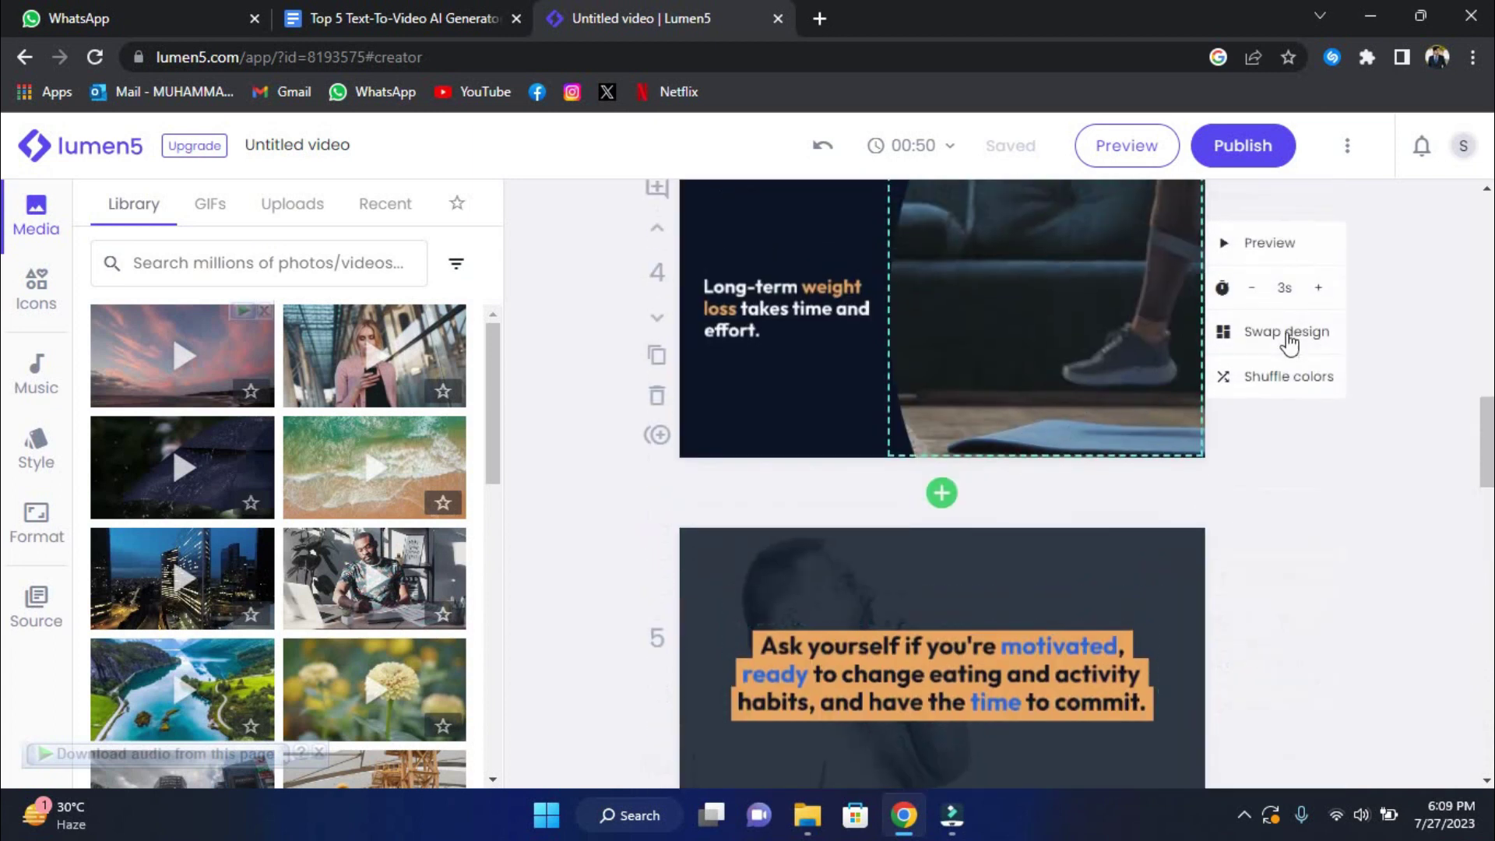
{"action": "left_click", "coordinate": [826, 312]}
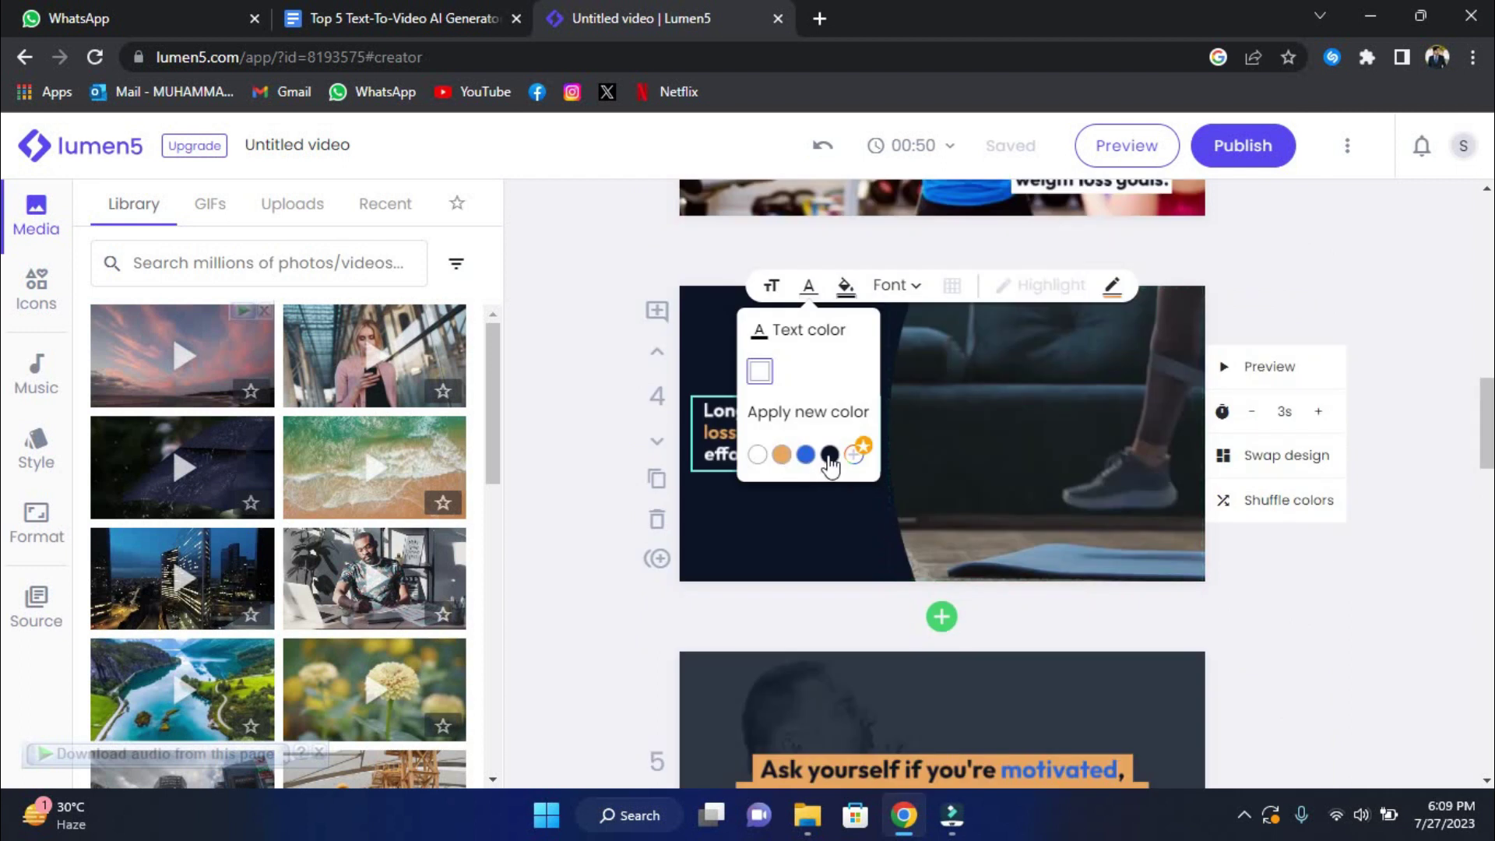
{"action": "left_click", "coordinate": [768, 514]}
{"action": "scroll", "coordinate": [973, 355], "scroll_direction": "up", "scroll_amount": 4}
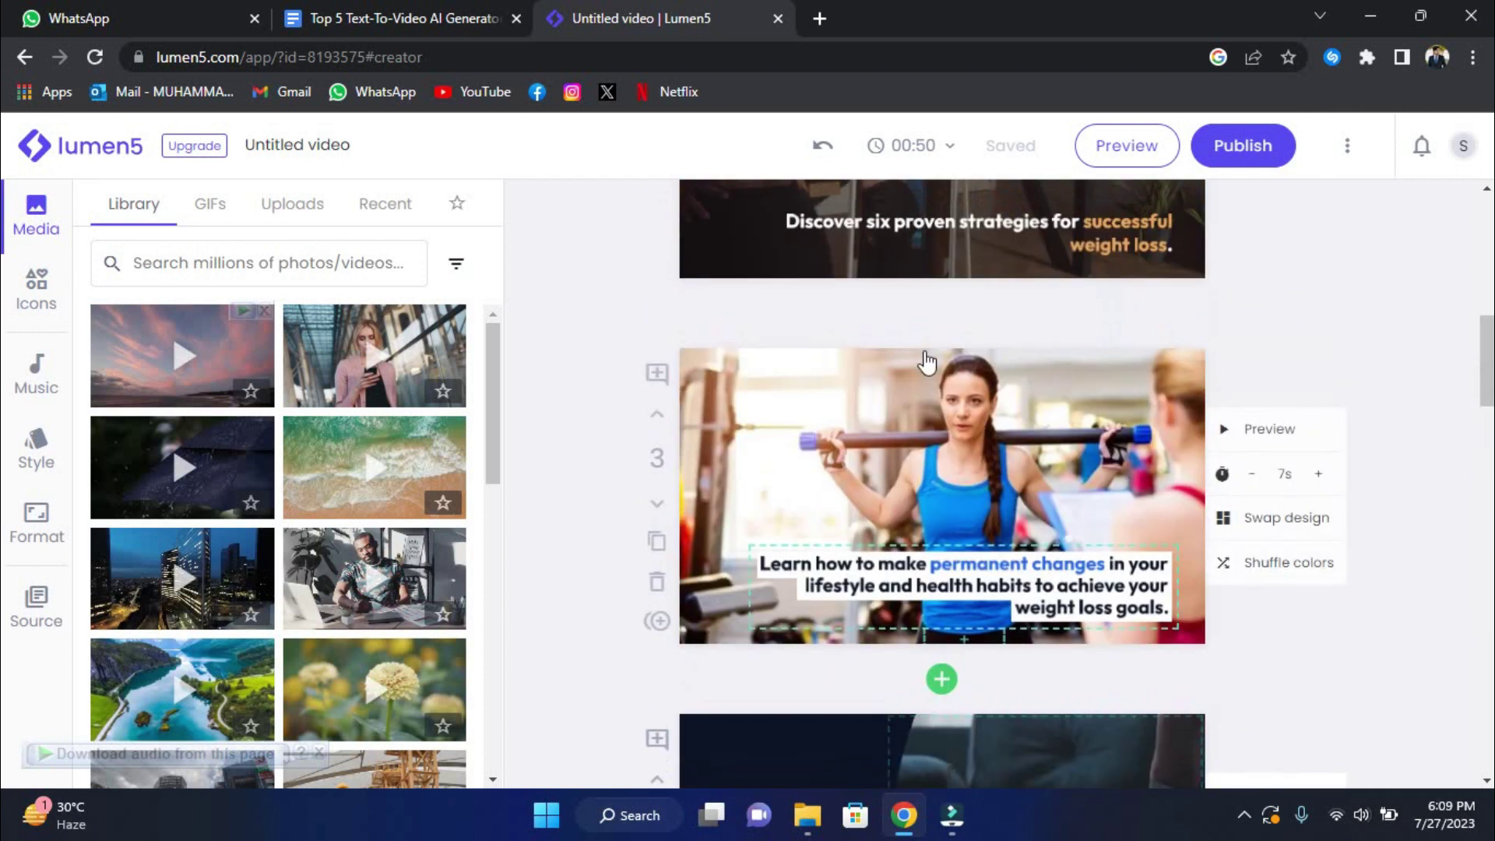
{"action": "scroll", "coordinate": [927, 358], "scroll_direction": "up", "scroll_amount": 8}
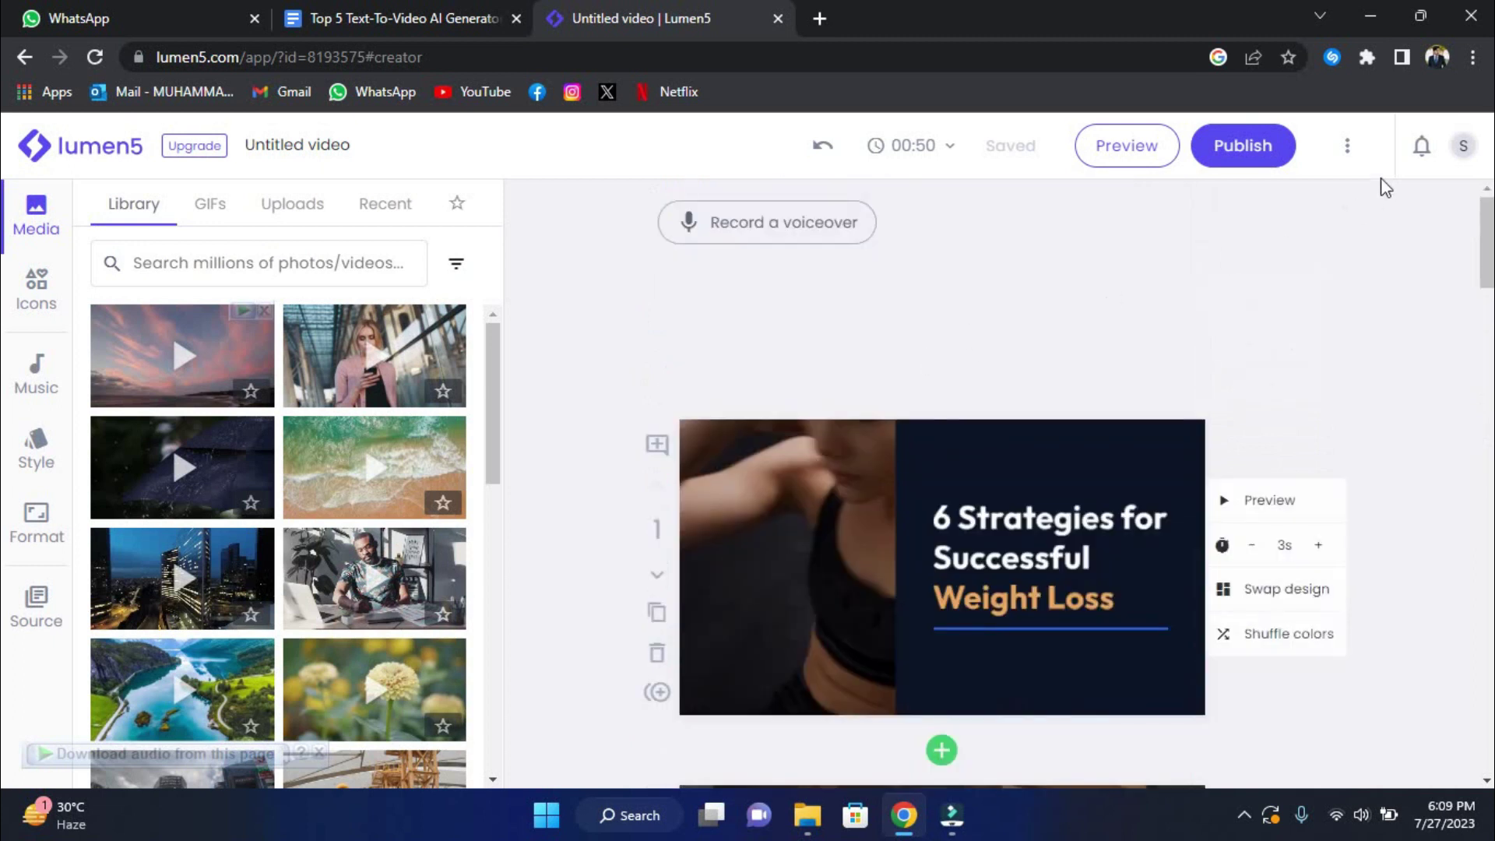
- Open Lumen5's pricing page in a new tab and scroll through the plan cards
{"action": "left_click", "coordinate": [1359, 159]}
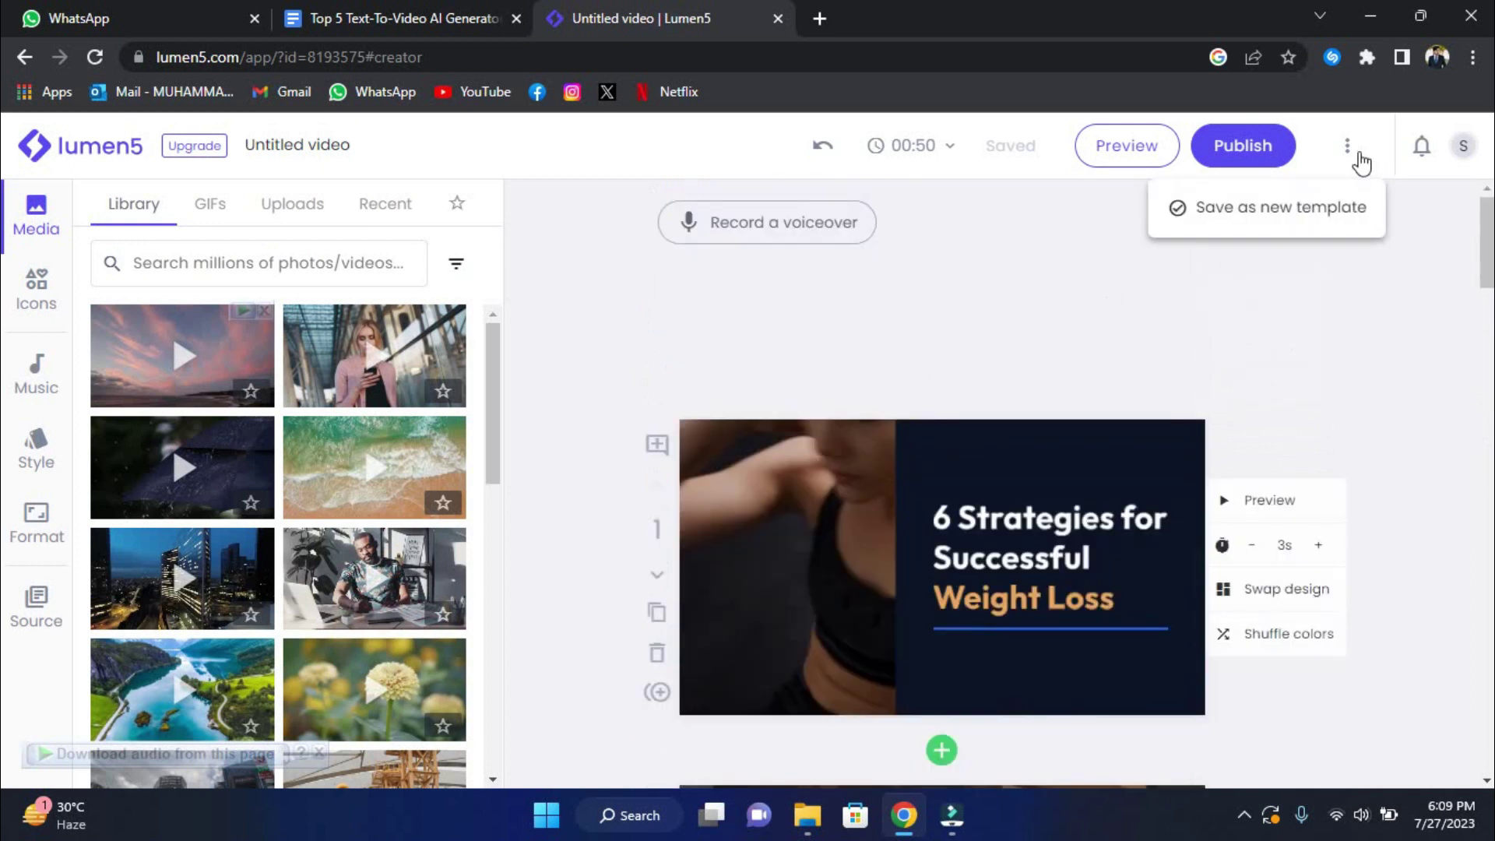
{"action": "left_click", "coordinate": [820, 17]}
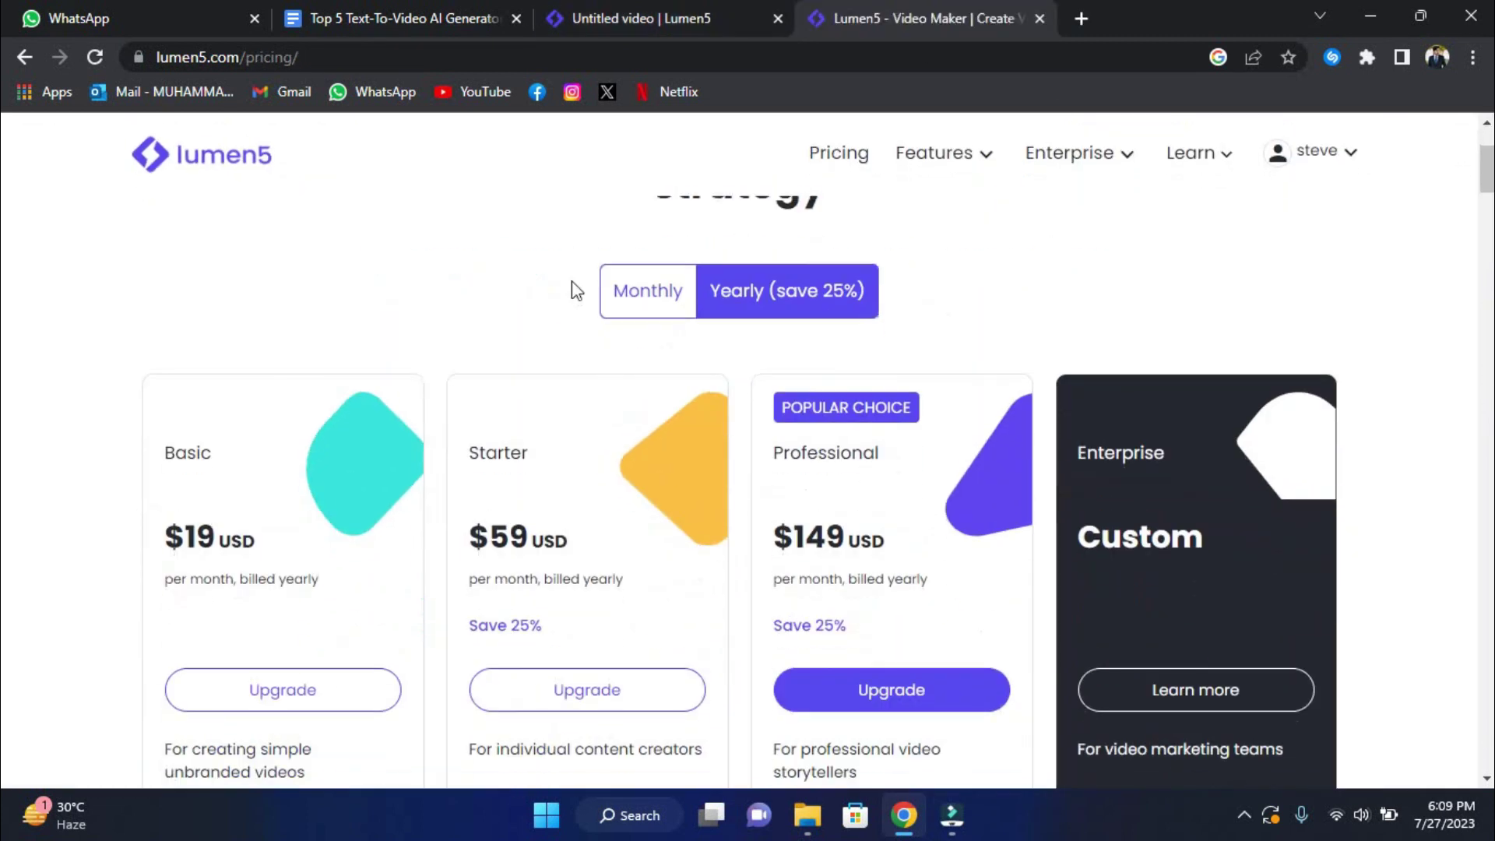
{"action": "scroll", "coordinate": [576, 290], "scroll_direction": "down", "scroll_amount": 1}
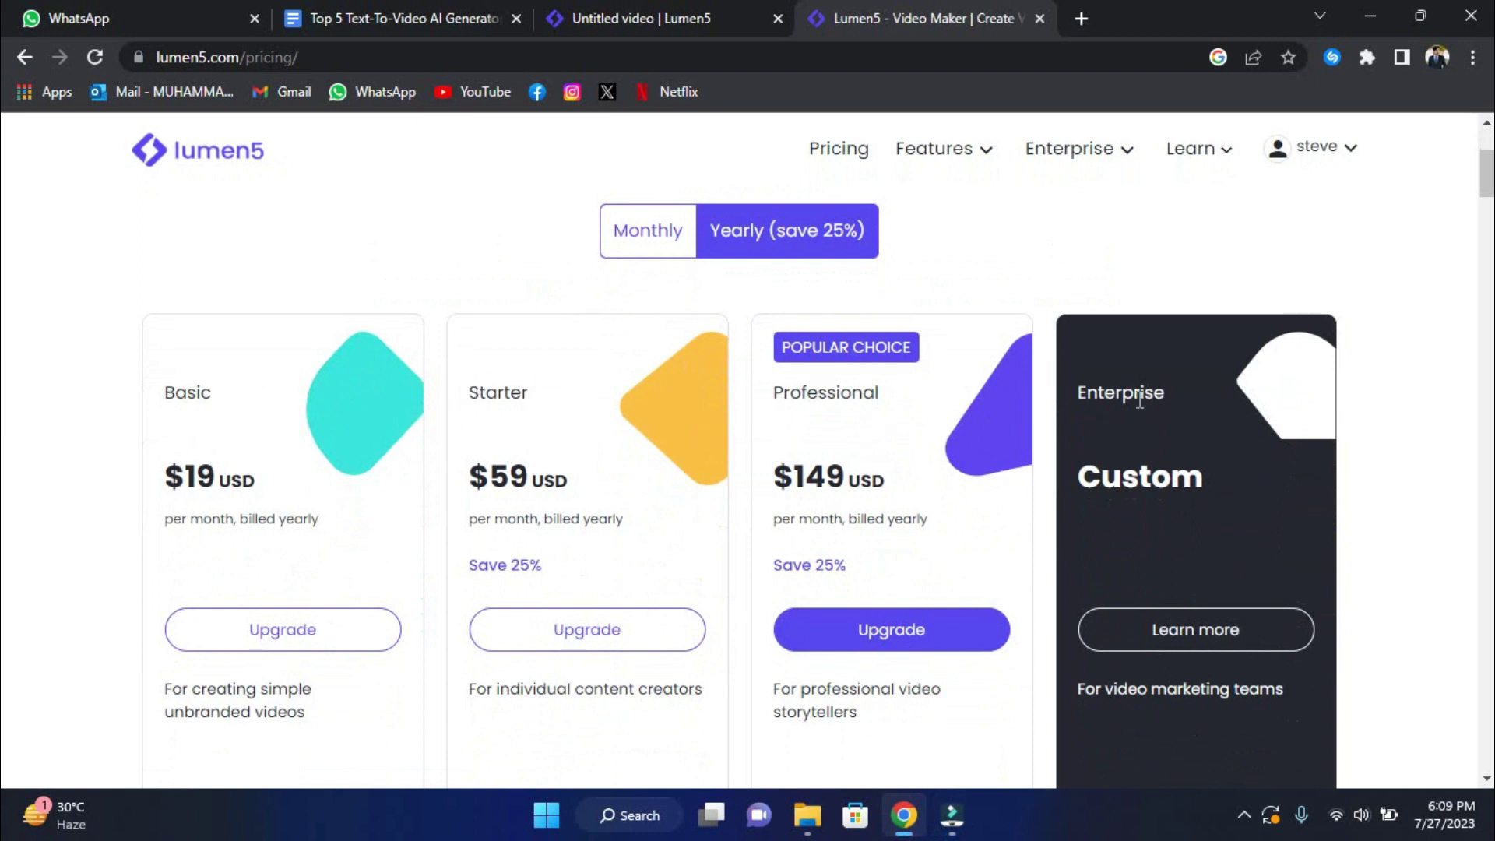
{"action": "scroll", "coordinate": [573, 419], "scroll_direction": "down", "scroll_amount": 1}
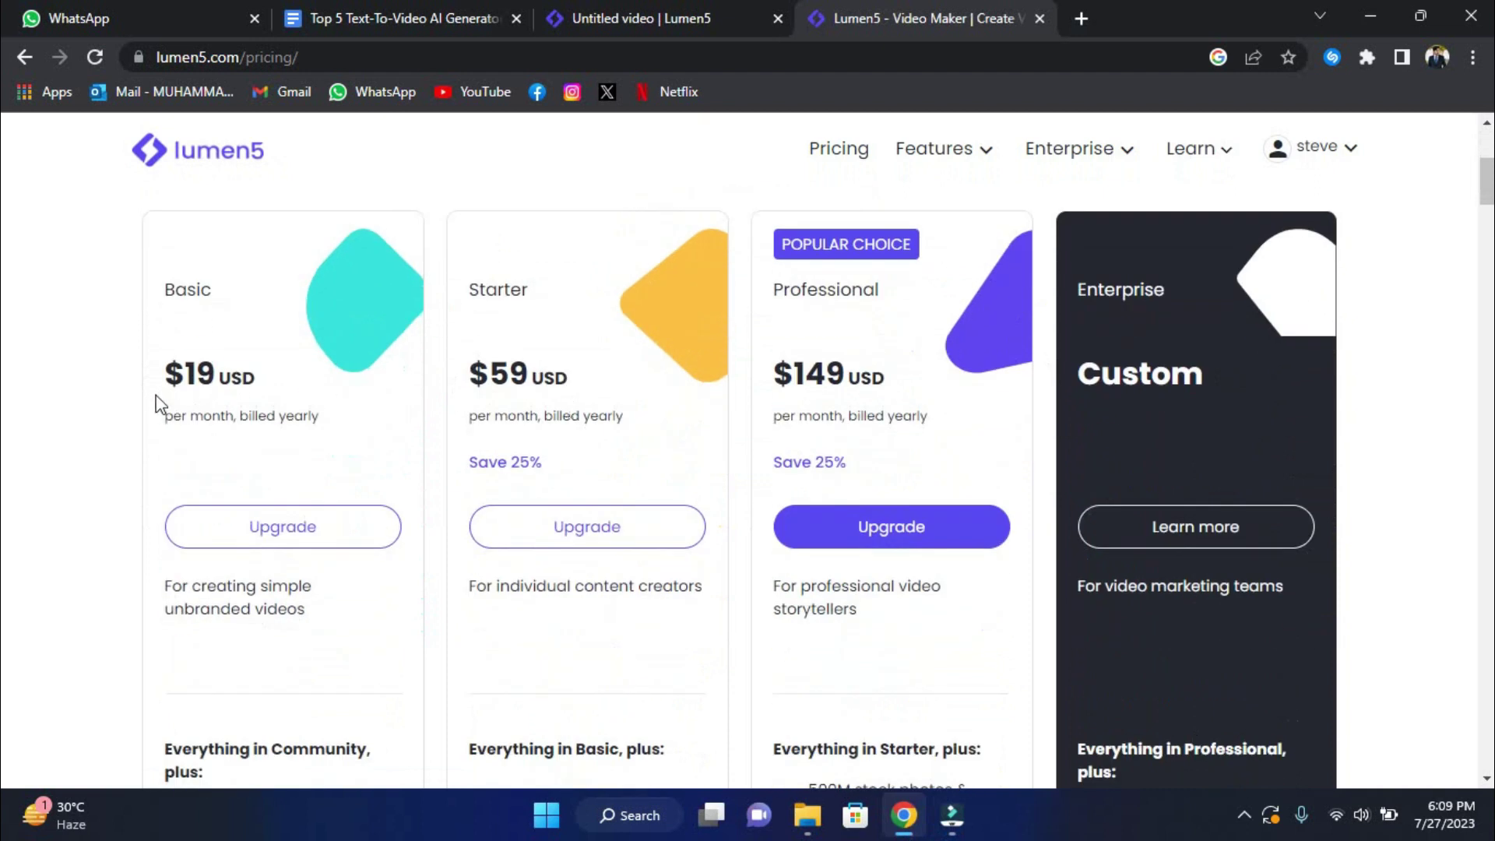
{"action": "left_click_drag", "start_coordinate": [178, 416], "coordinate": [297, 407]}
{"action": "left_click", "coordinate": [296, 406]}
{"action": "scroll", "coordinate": [300, 406], "scroll_direction": "down", "scroll_amount": 2}
{"action": "scroll", "coordinate": [539, 359], "scroll_direction": "up", "scroll_amount": 1}
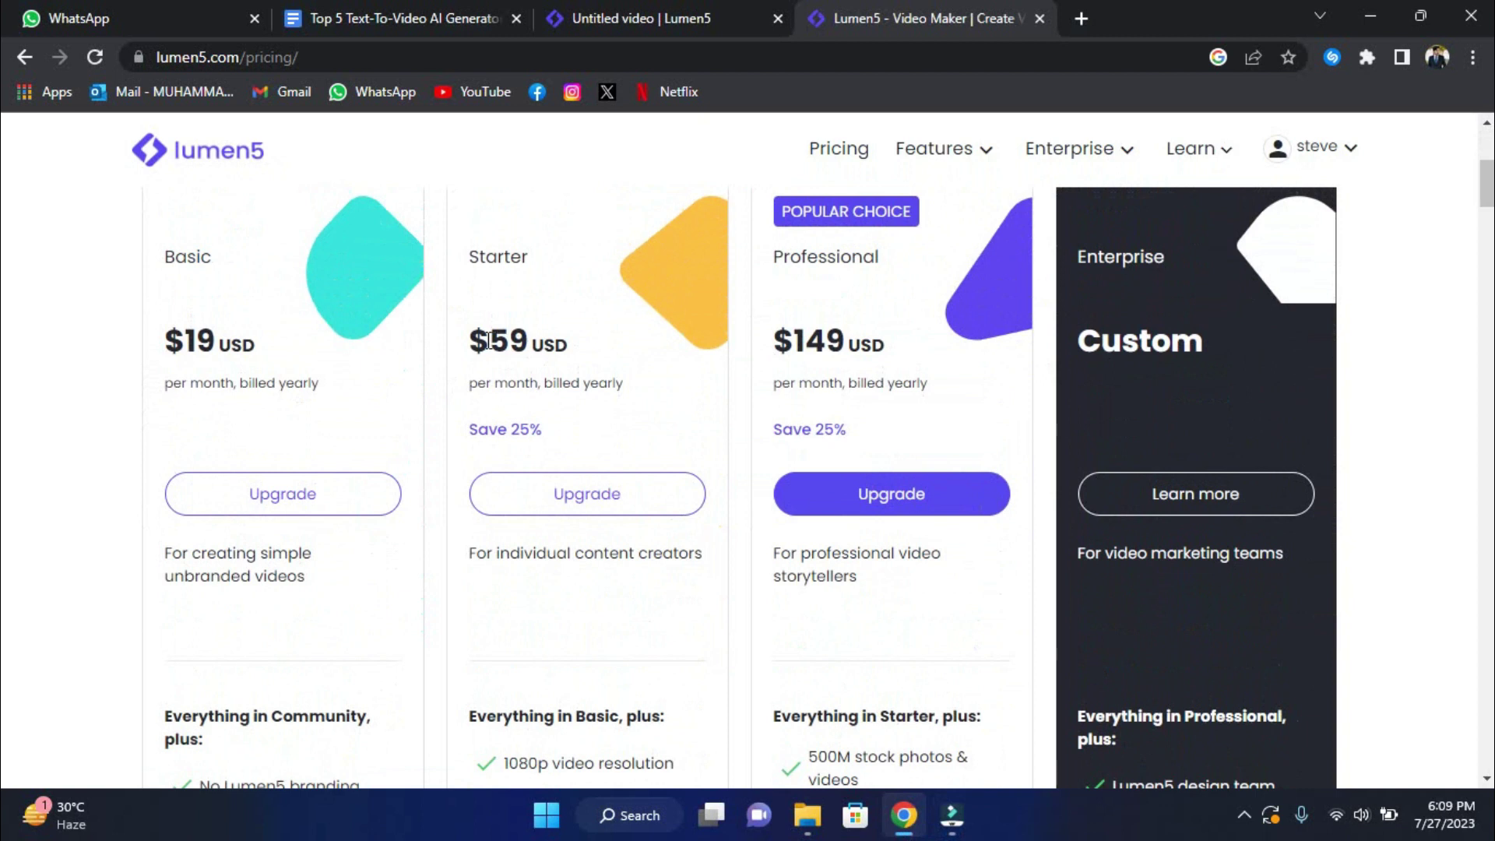
{"action": "scroll", "coordinate": [896, 340], "scroll_direction": "up", "scroll_amount": 1}
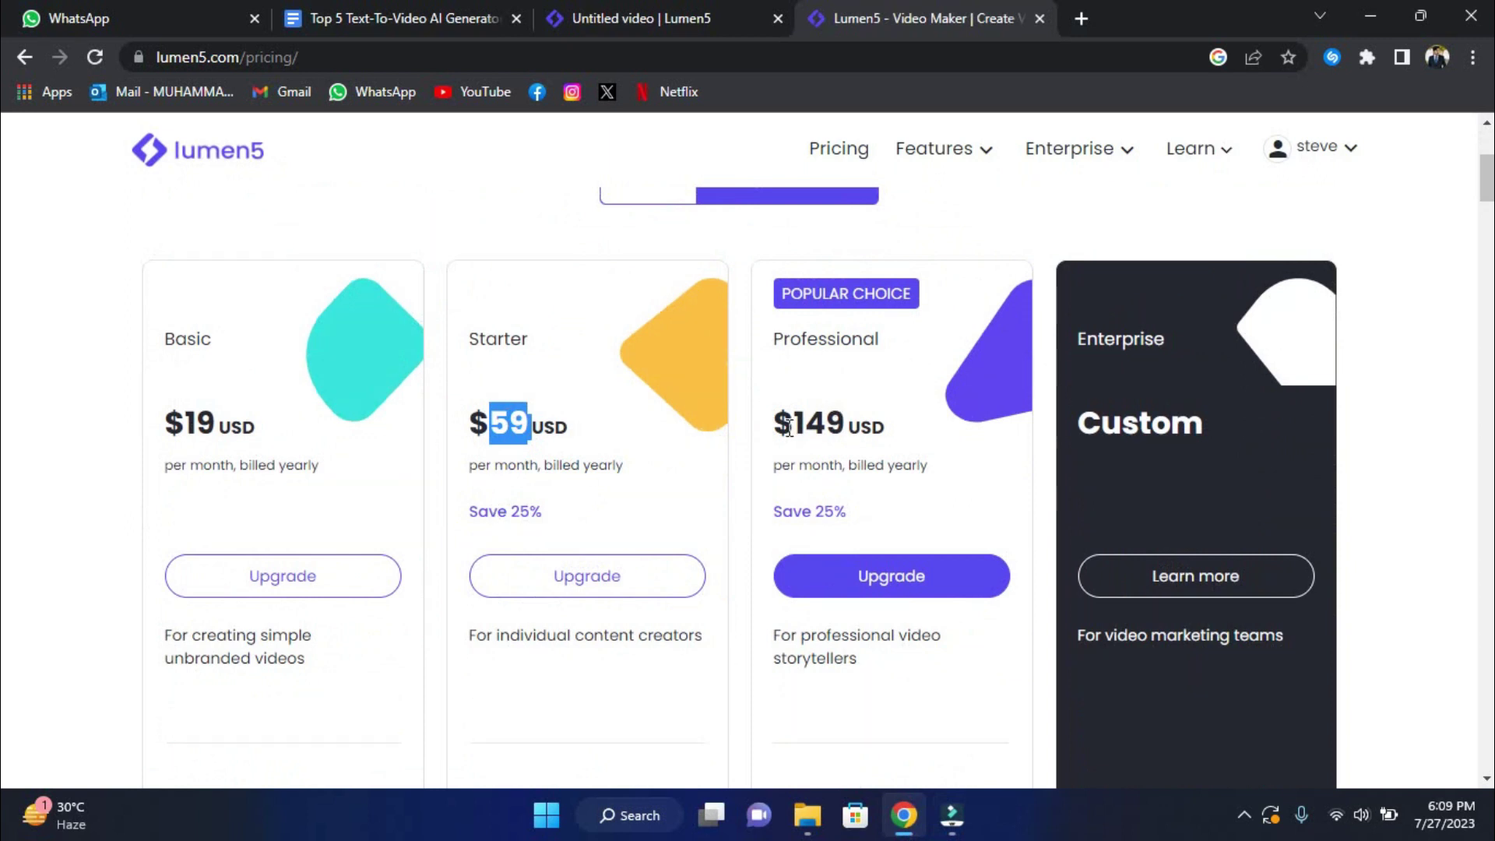
- Highlight the Professional plan's $149 price and review the remaining plan details
{"action": "left_click_drag", "start_coordinate": [788, 427], "coordinate": [871, 419]}
{"action": "left_click", "coordinate": [871, 419]}
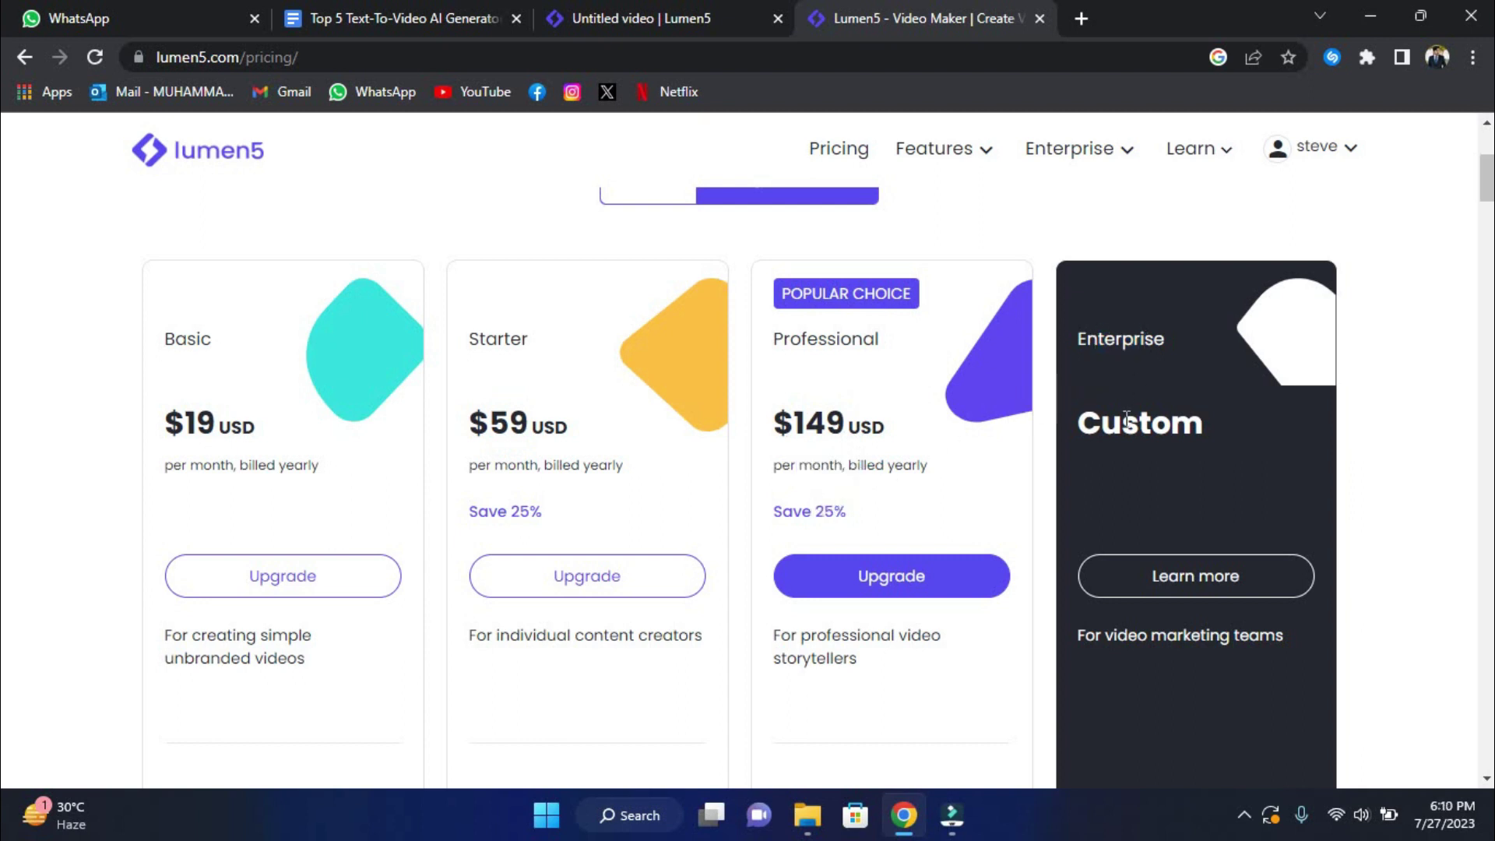
{"action": "scroll", "coordinate": [1179, 524], "scroll_direction": "down", "scroll_amount": 2}
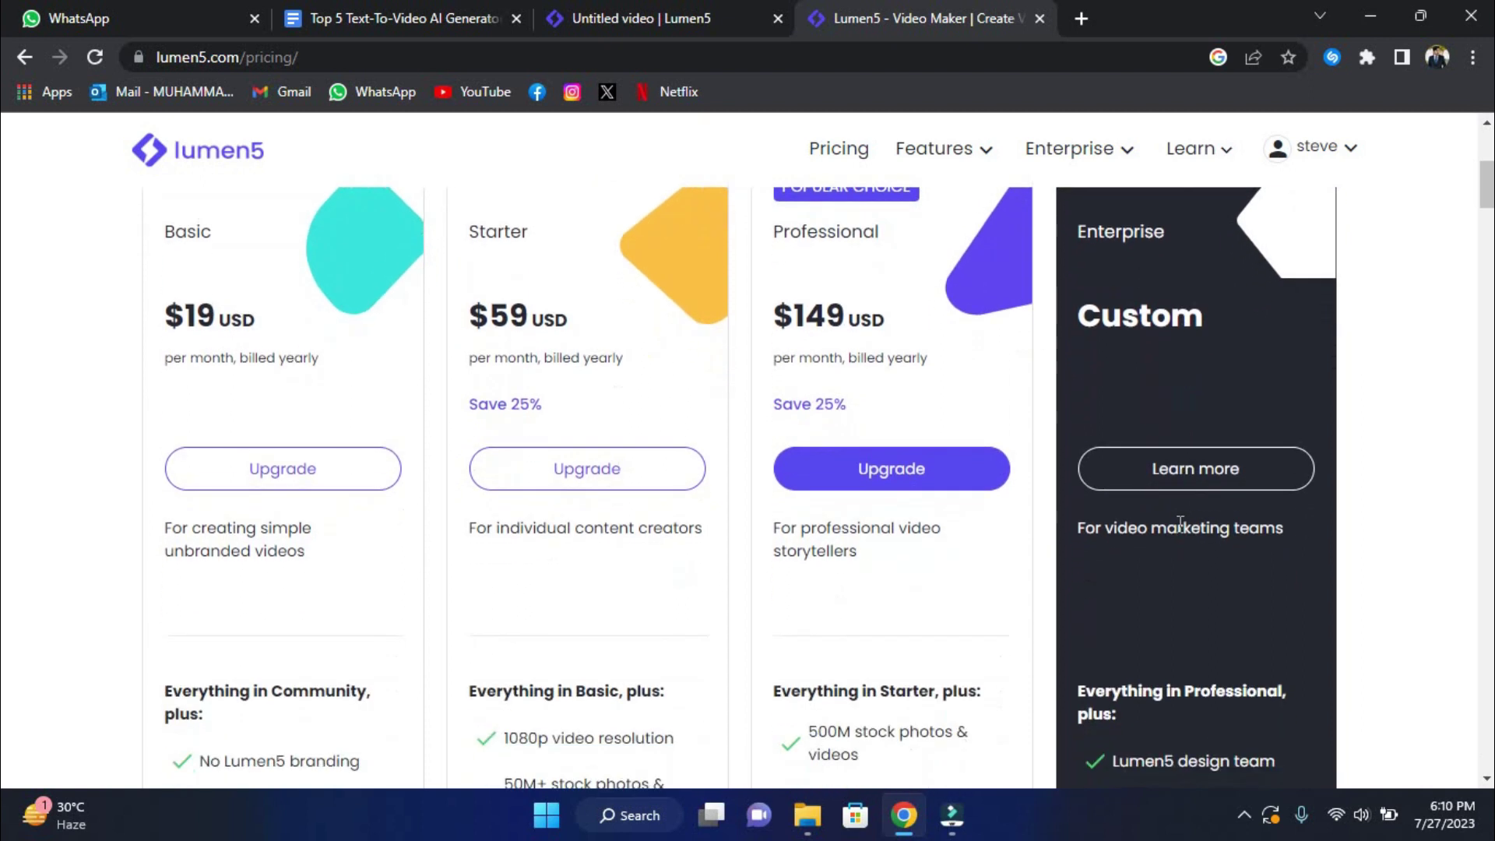
{"action": "scroll", "coordinate": [1220, 417], "scroll_direction": "down", "scroll_amount": 5}
{"action": "scroll", "coordinate": [1219, 417], "scroll_direction": "up", "scroll_amount": 1}
{"action": "scroll", "coordinate": [1220, 417], "scroll_direction": "down", "scroll_amount": 4}
{"action": "scroll", "coordinate": [1223, 427], "scroll_direction": "up", "scroll_amount": 4}
{"action": "scroll", "coordinate": [1219, 416], "scroll_direction": "down", "scroll_amount": 9}
{"action": "scroll", "coordinate": [1225, 427], "scroll_direction": "down", "scroll_amount": 8}
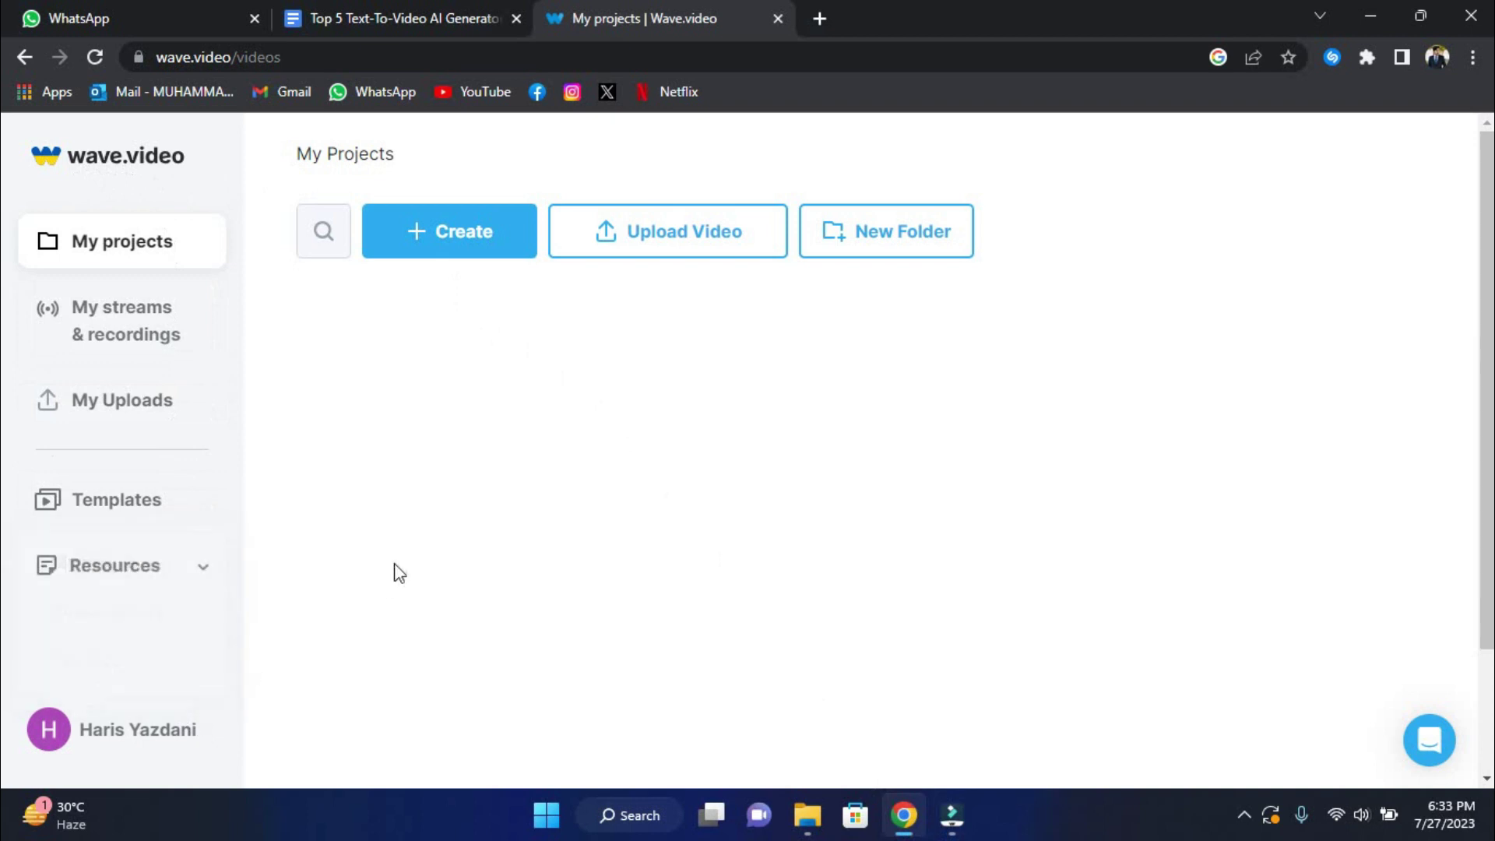
- Create a new Wave.video From Text project with the pasted weight-loss article text
{"action": "left_click", "coordinate": [157, 330]}
{"action": "left_click", "coordinate": [134, 243]}
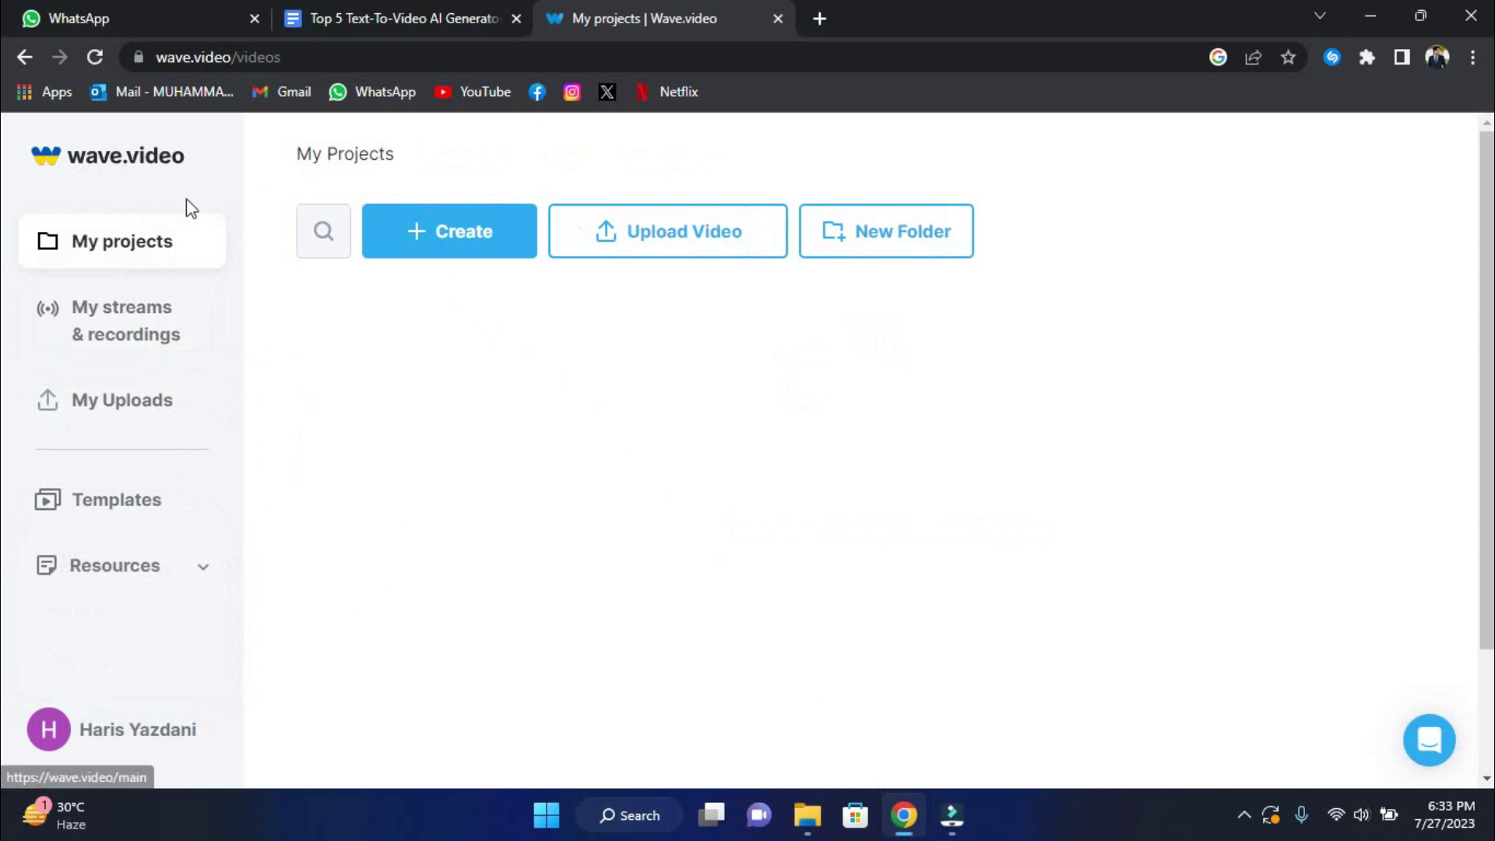
{"action": "left_click", "coordinate": [441, 234]}
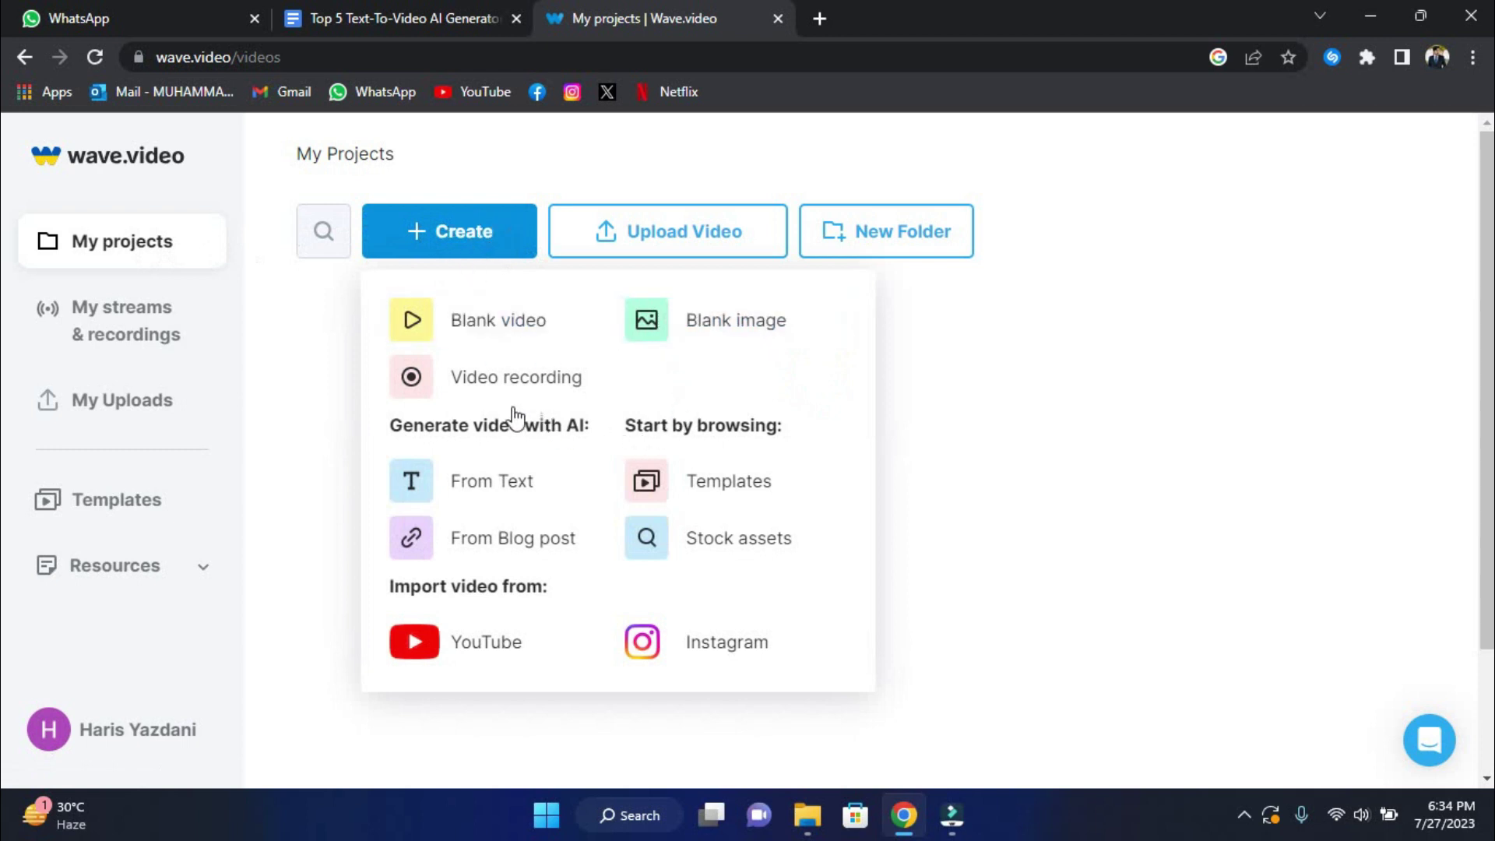
{"action": "left_click", "coordinate": [512, 489]}
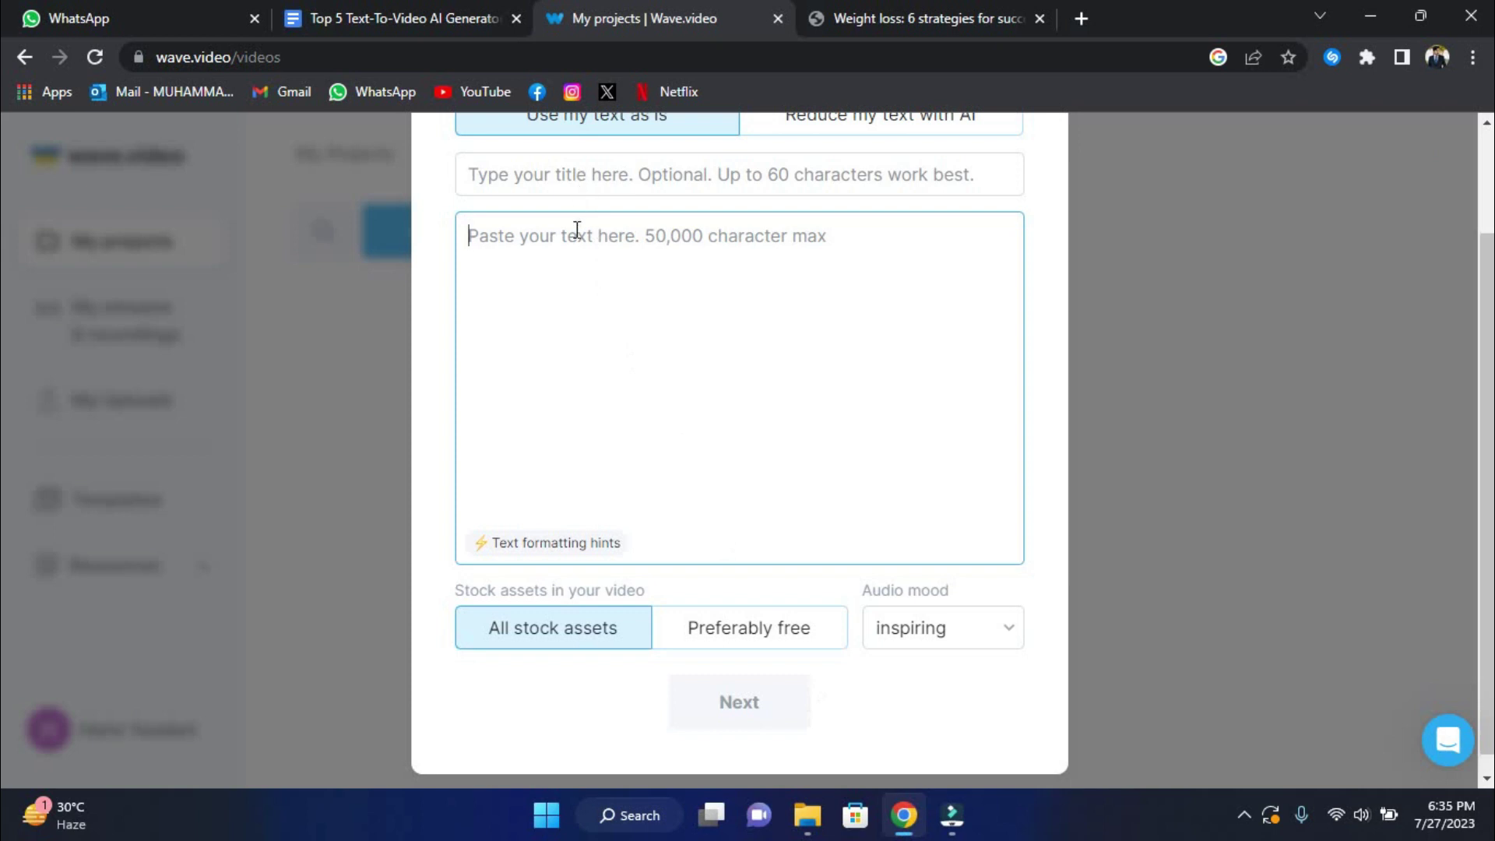
{"action": "key", "text": "ctrl+v"}
{"action": "left_click", "coordinate": [741, 715]}
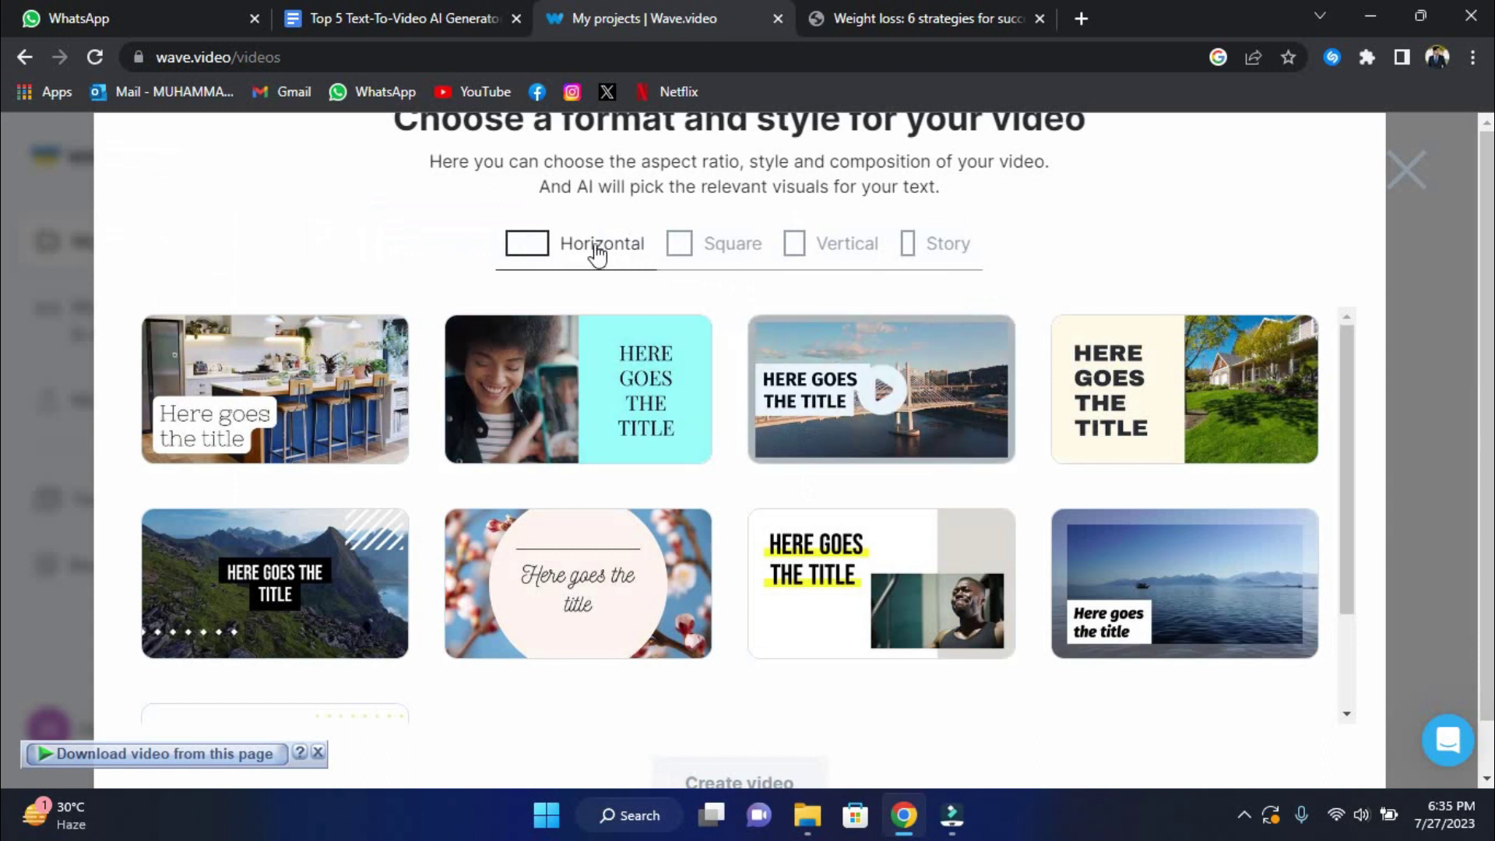
- Generate the video in the kitchen-photo horizontal style and browse the text styles panel
{"action": "left_click", "coordinate": [260, 378]}
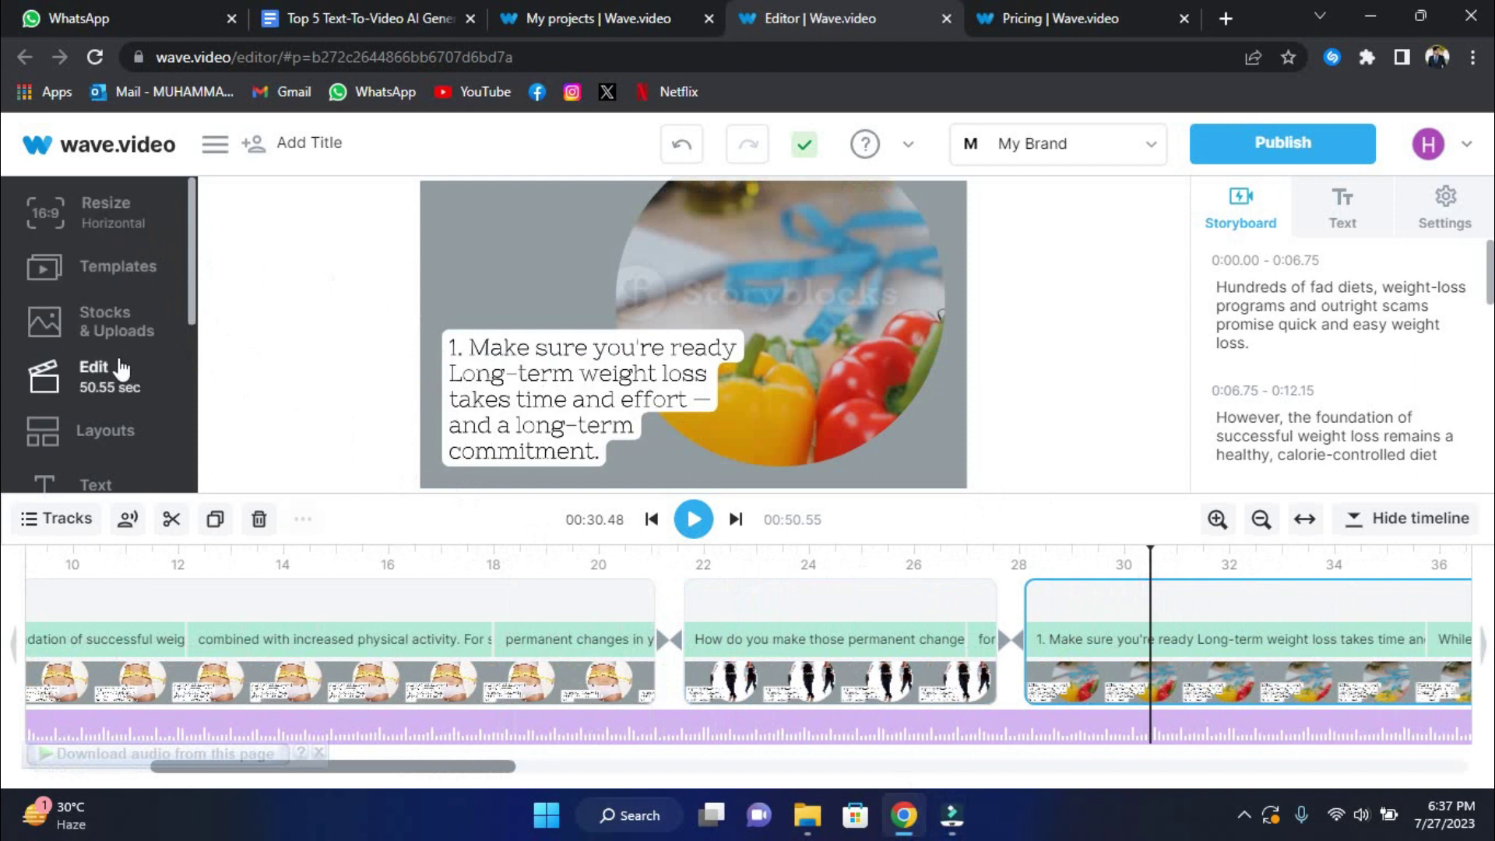
{"action": "scroll", "coordinate": [120, 366], "scroll_direction": "down", "scroll_amount": 1}
{"action": "scroll", "coordinate": [123, 394], "scroll_direction": "up", "scroll_amount": 1}
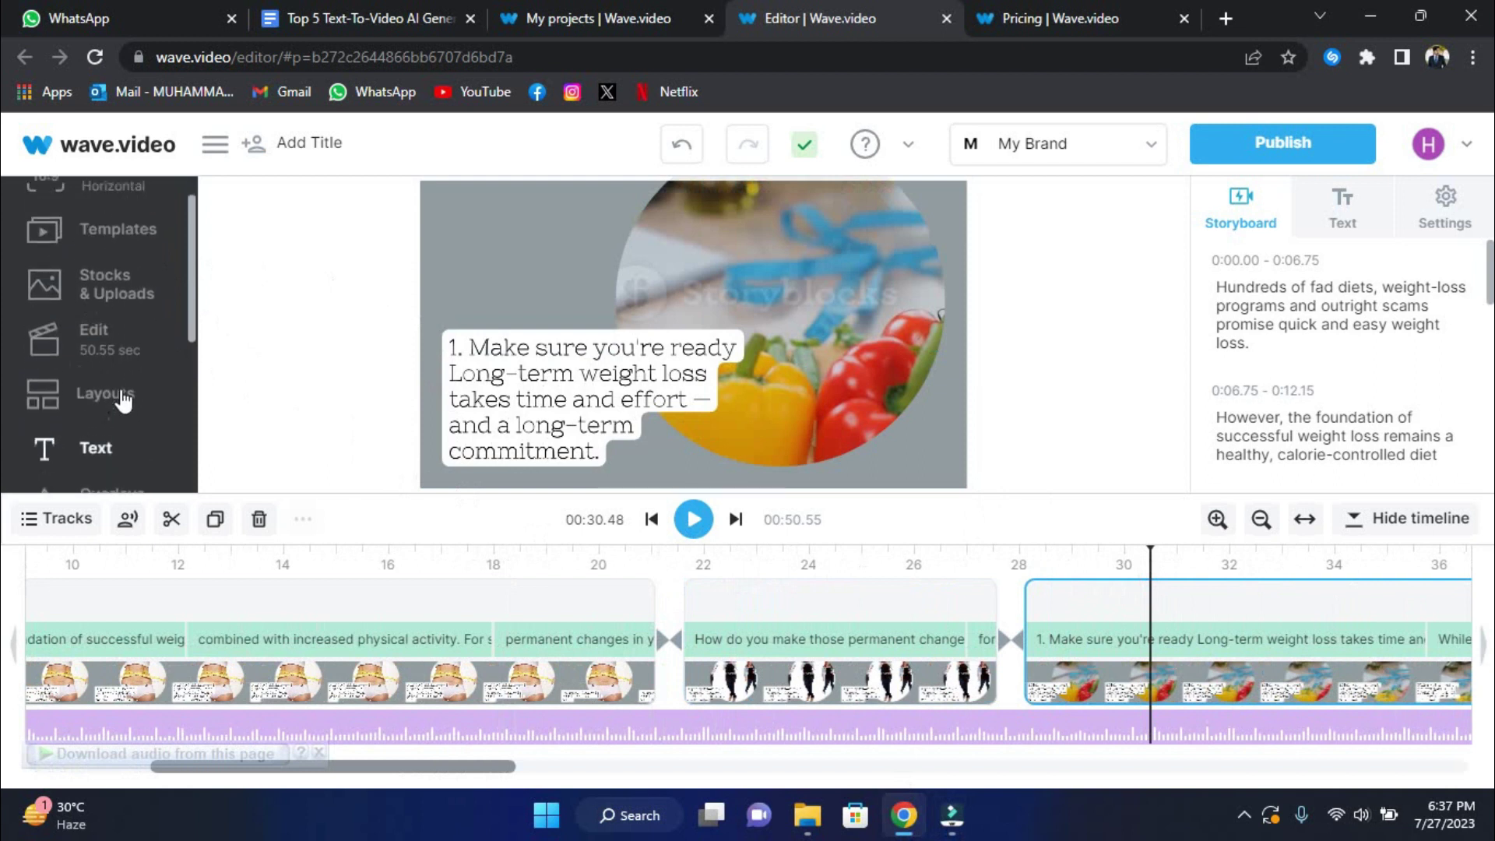
{"action": "left_click", "coordinate": [109, 452]}
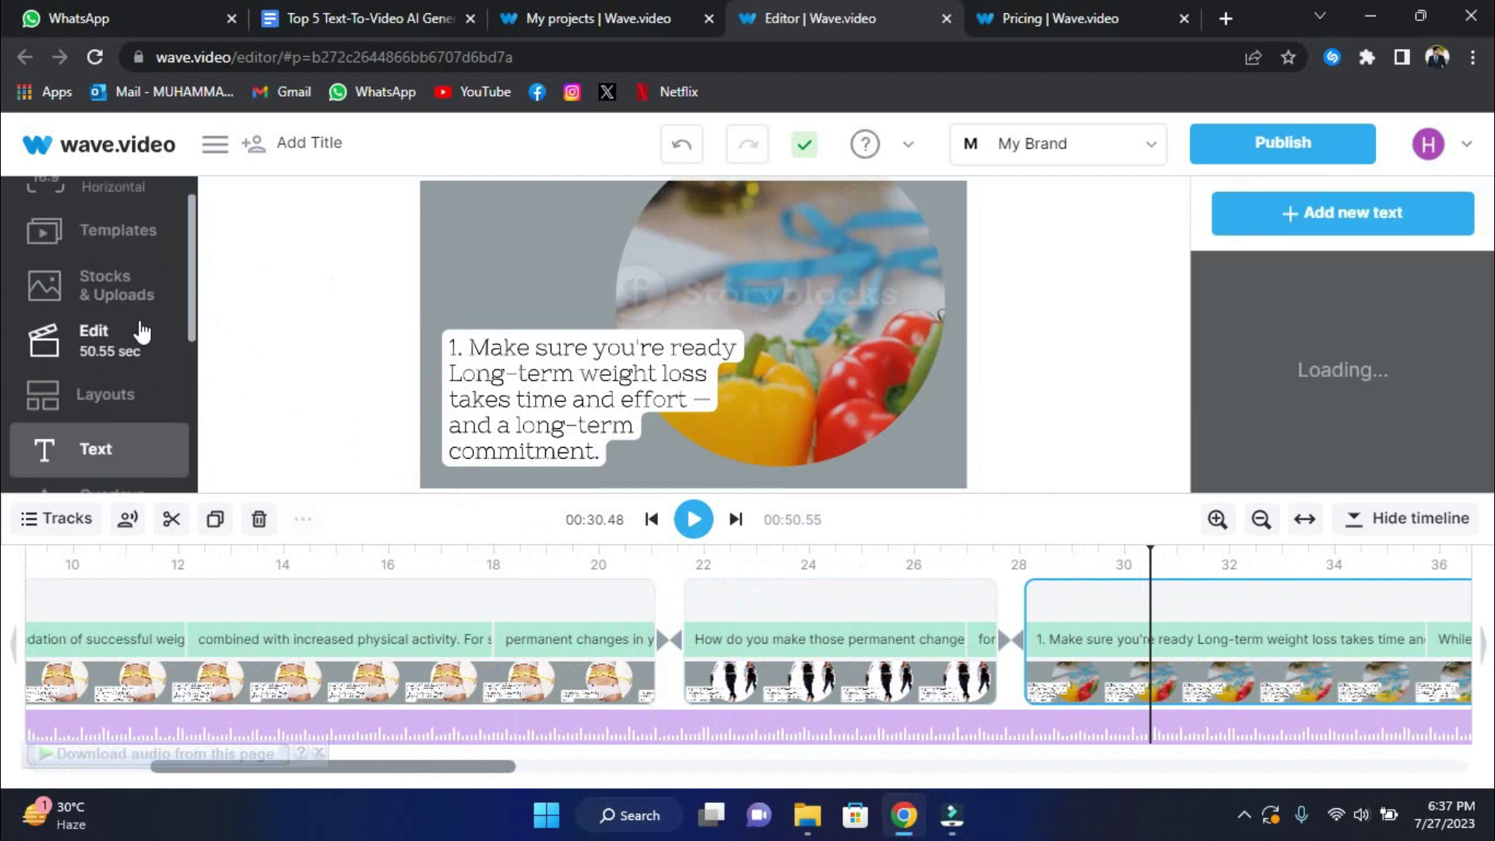
{"action": "scroll", "coordinate": [141, 334], "scroll_direction": "down", "scroll_amount": 2}
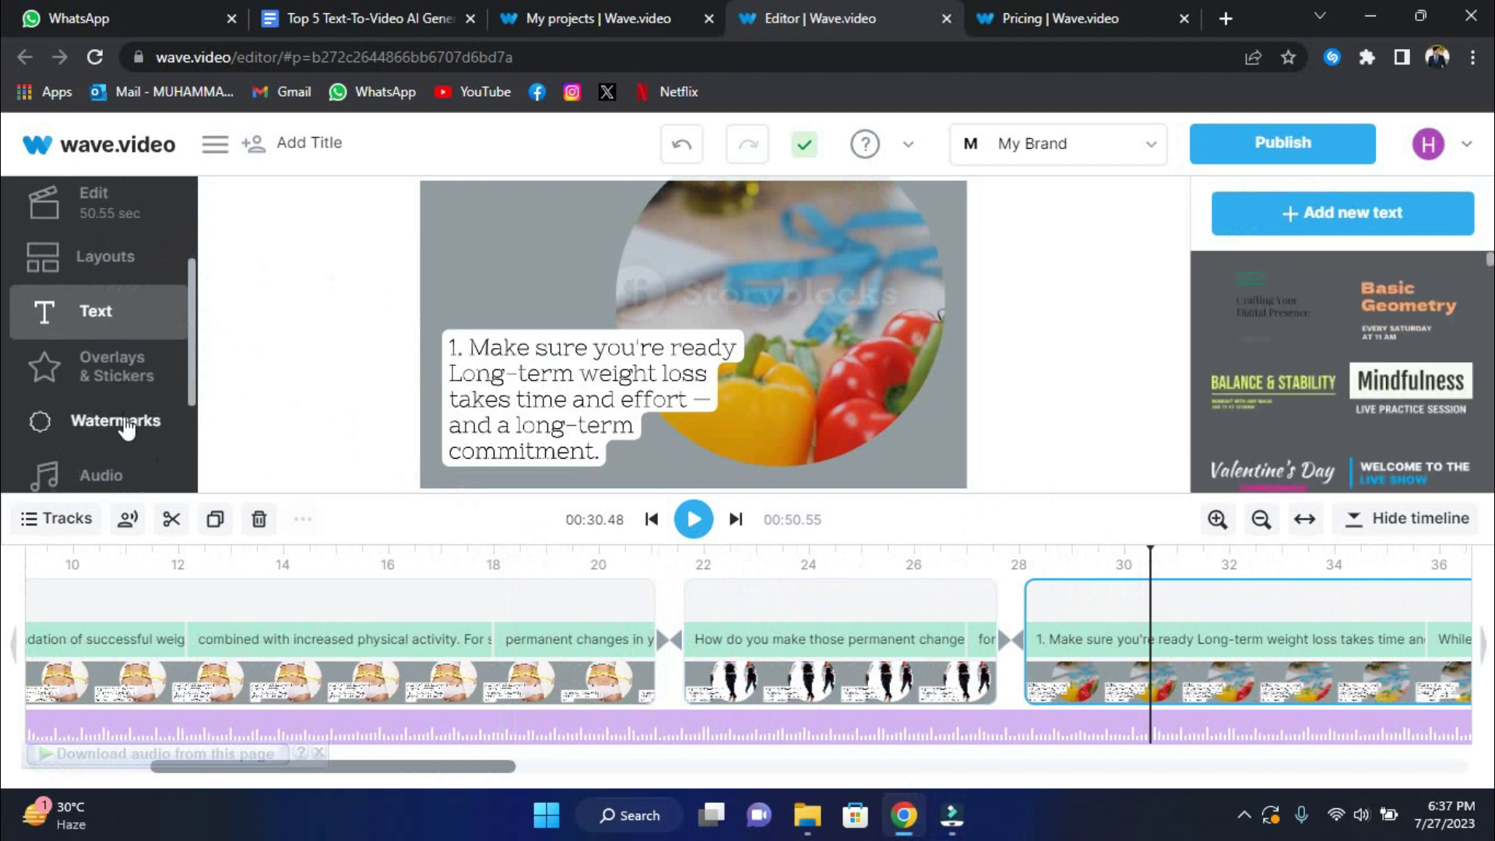
{"action": "scroll", "coordinate": [123, 428], "scroll_direction": "down", "scroll_amount": 2}
{"action": "scroll", "coordinate": [123, 429], "scroll_direction": "up", "scroll_amount": 5}
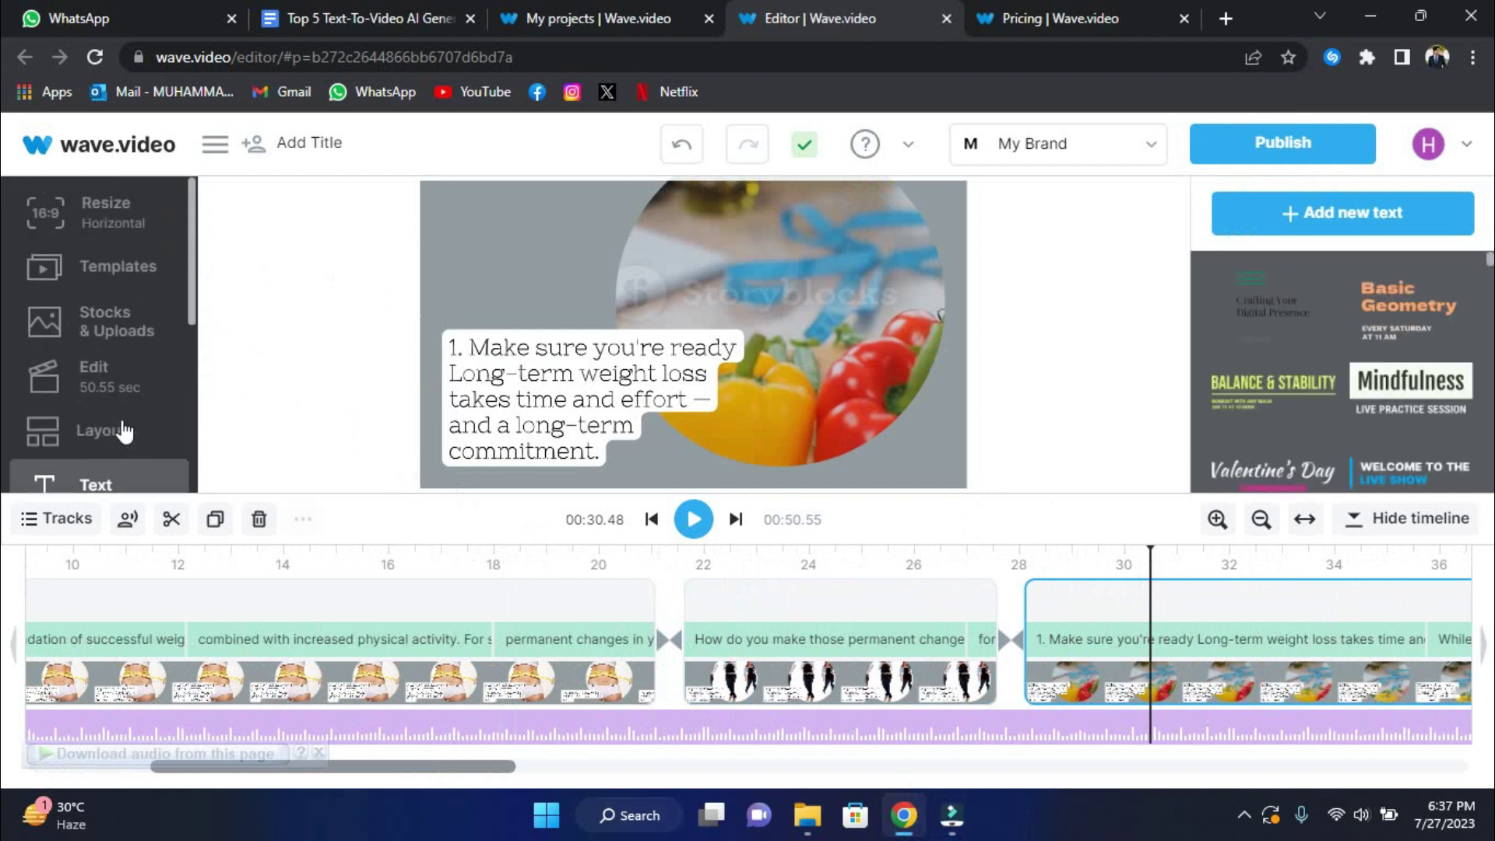
{"action": "scroll", "coordinate": [1052, 639], "scroll_direction": "right", "scroll_amount": 5}
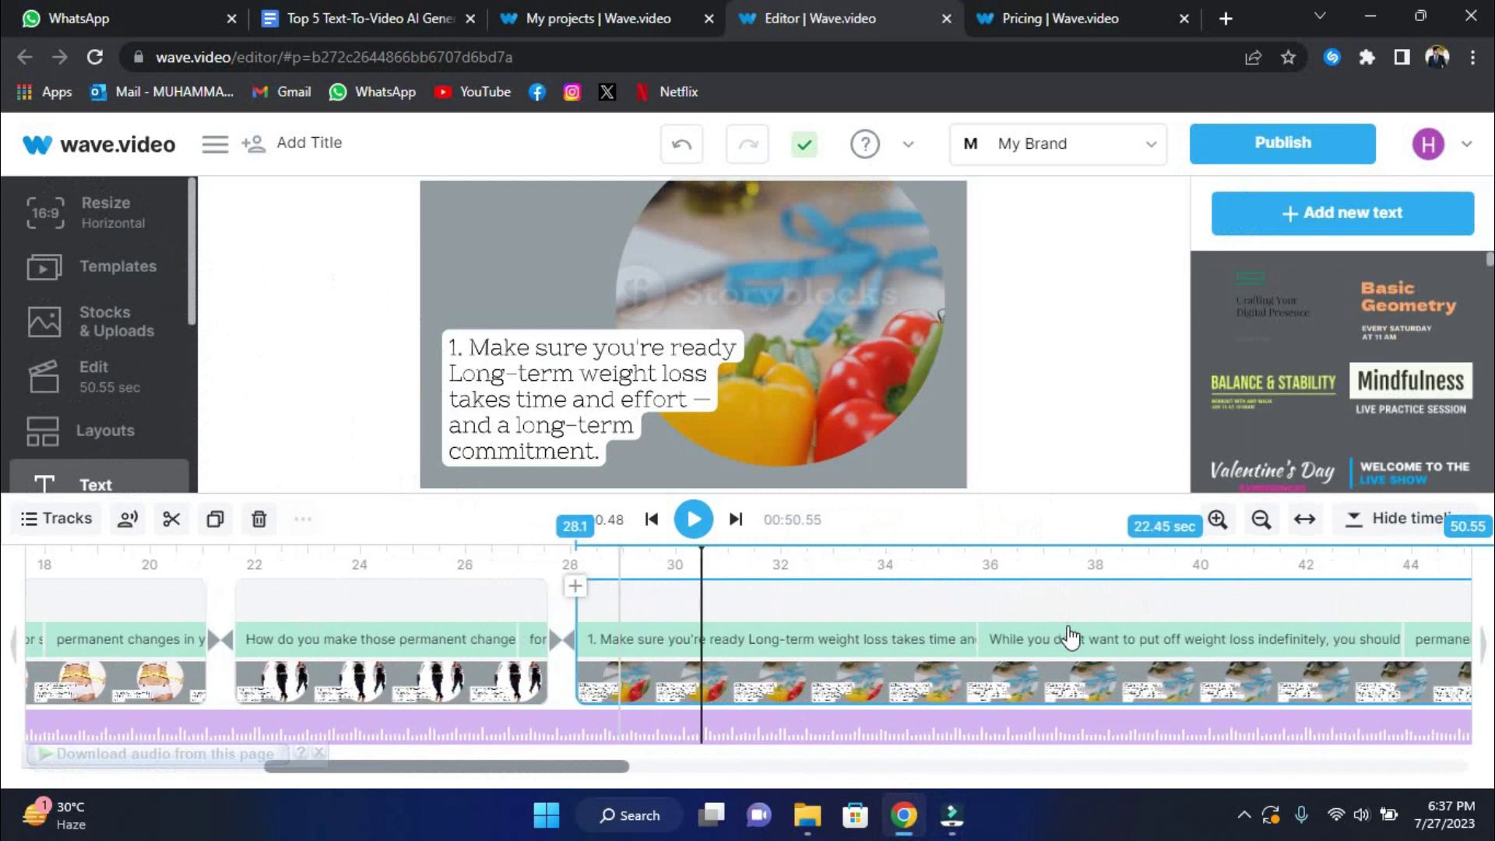
- Check the publish options and preview the video at about 39, 47.5, 45.8 and 27 seconds
{"action": "left_click", "coordinate": [1277, 148]}
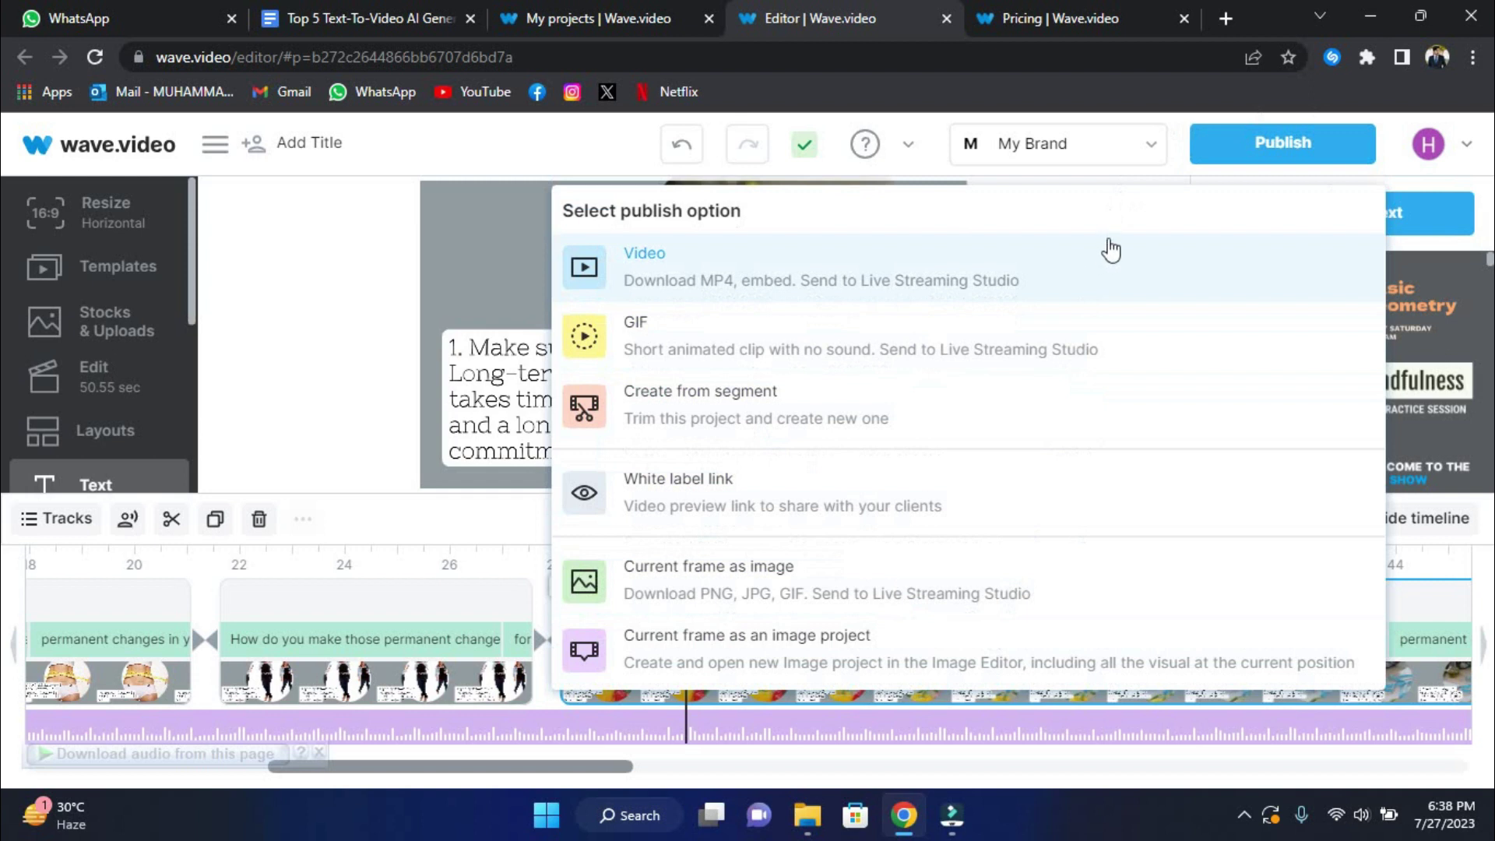
{"action": "left_click", "coordinate": [1390, 134]}
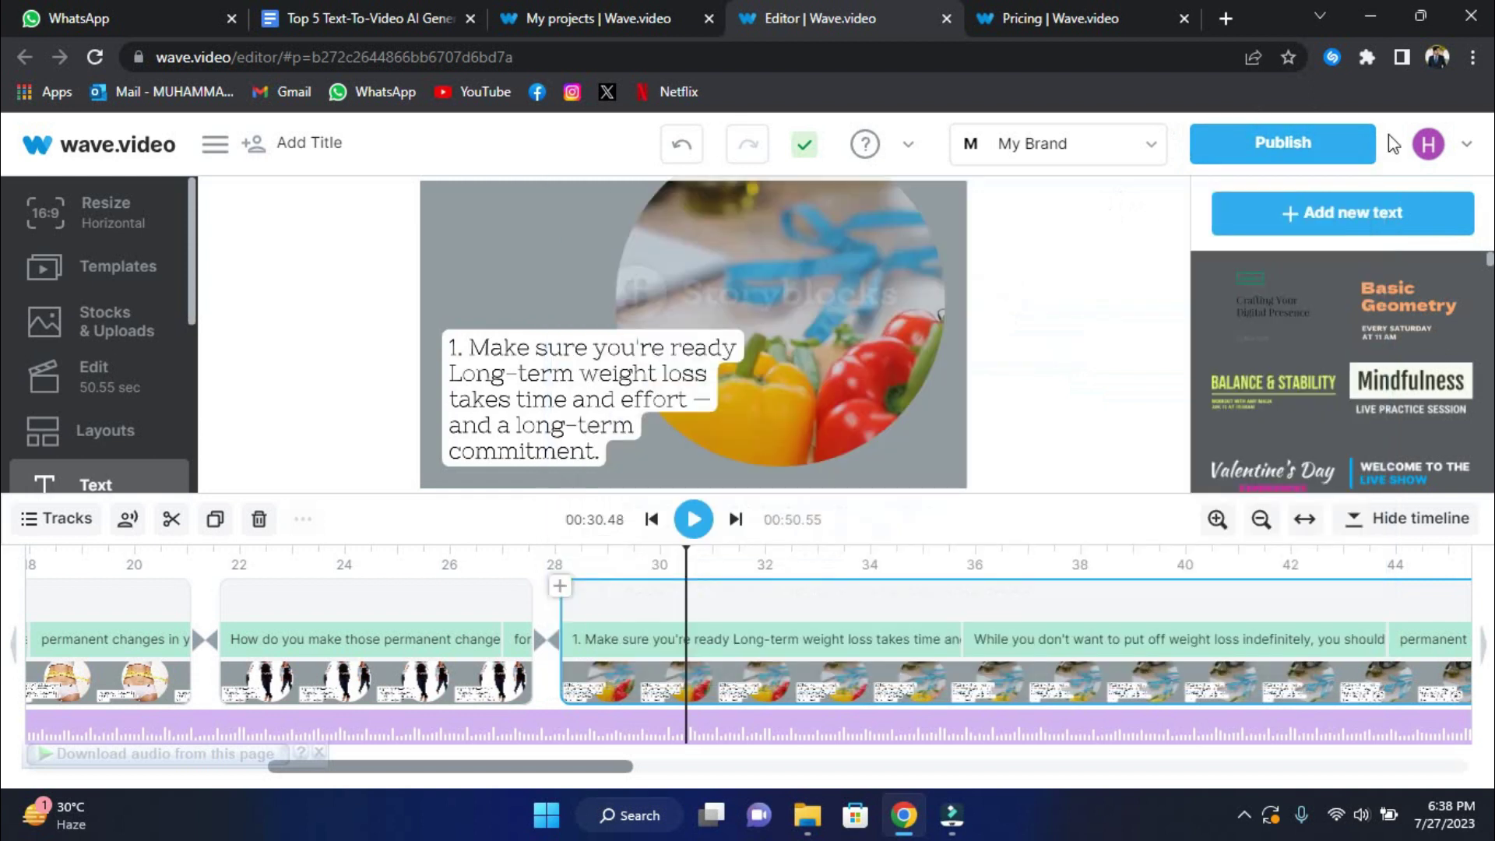
{"action": "left_click", "coordinate": [1149, 559]}
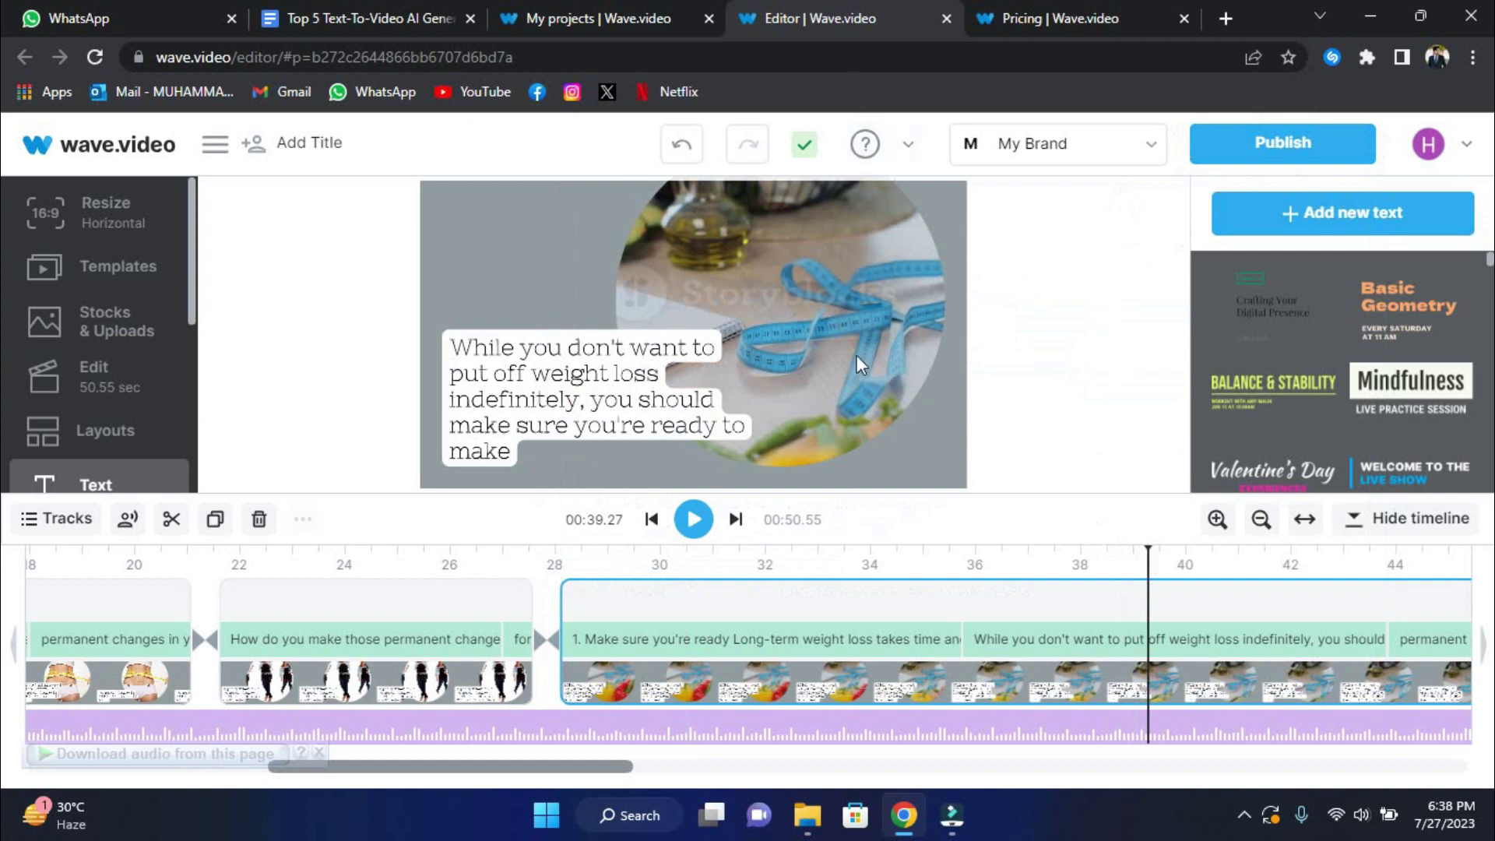
{"action": "left_click_drag", "start_coordinate": [1036, 615], "coordinate": [1096, 658]}
{"action": "scroll", "coordinate": [1096, 658], "scroll_direction": "right", "scroll_amount": 8}
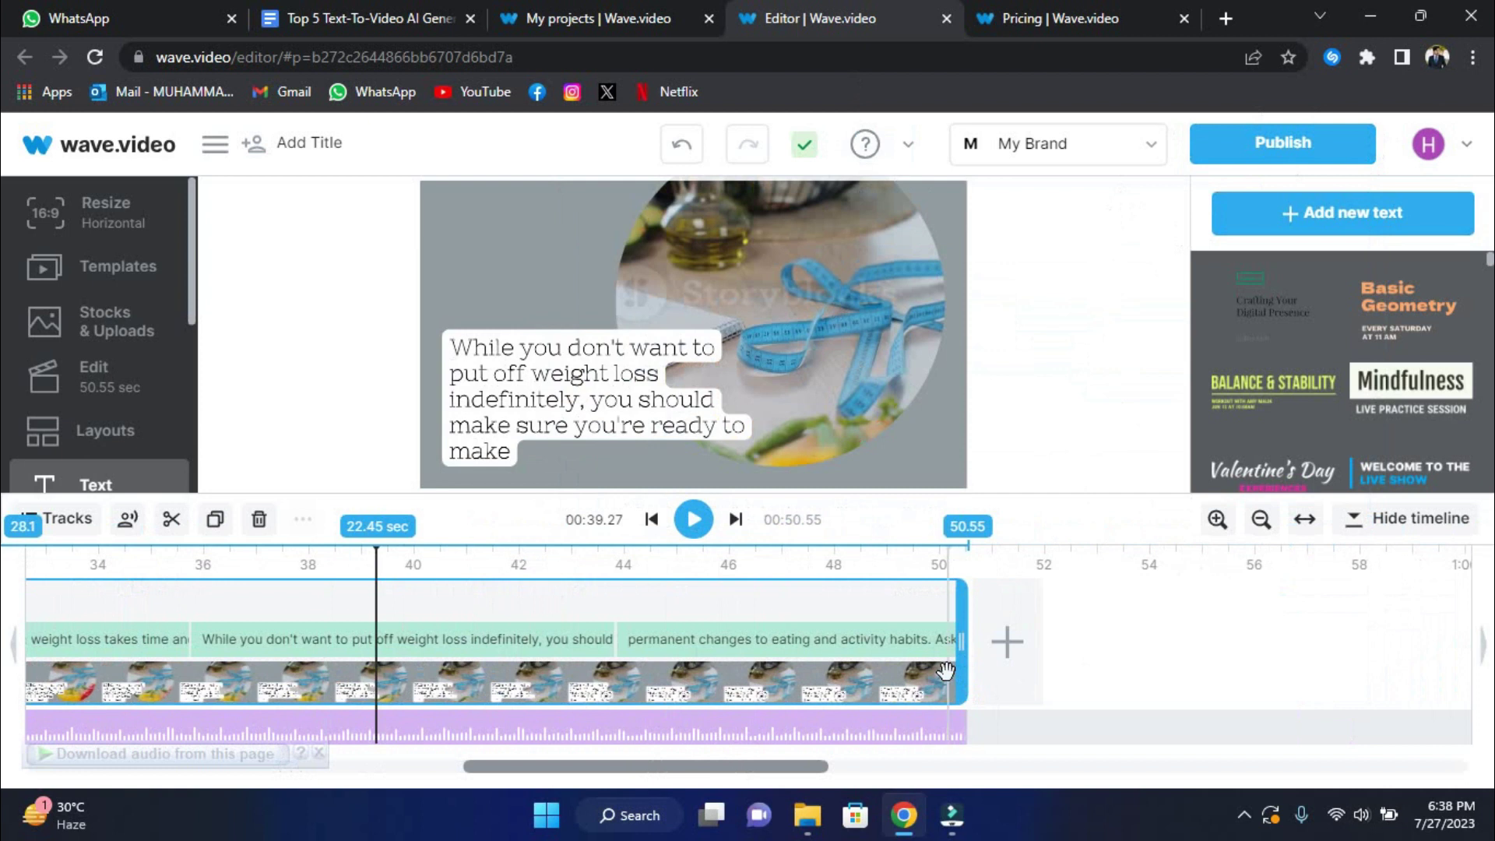
{"action": "left_click", "coordinate": [810, 575]}
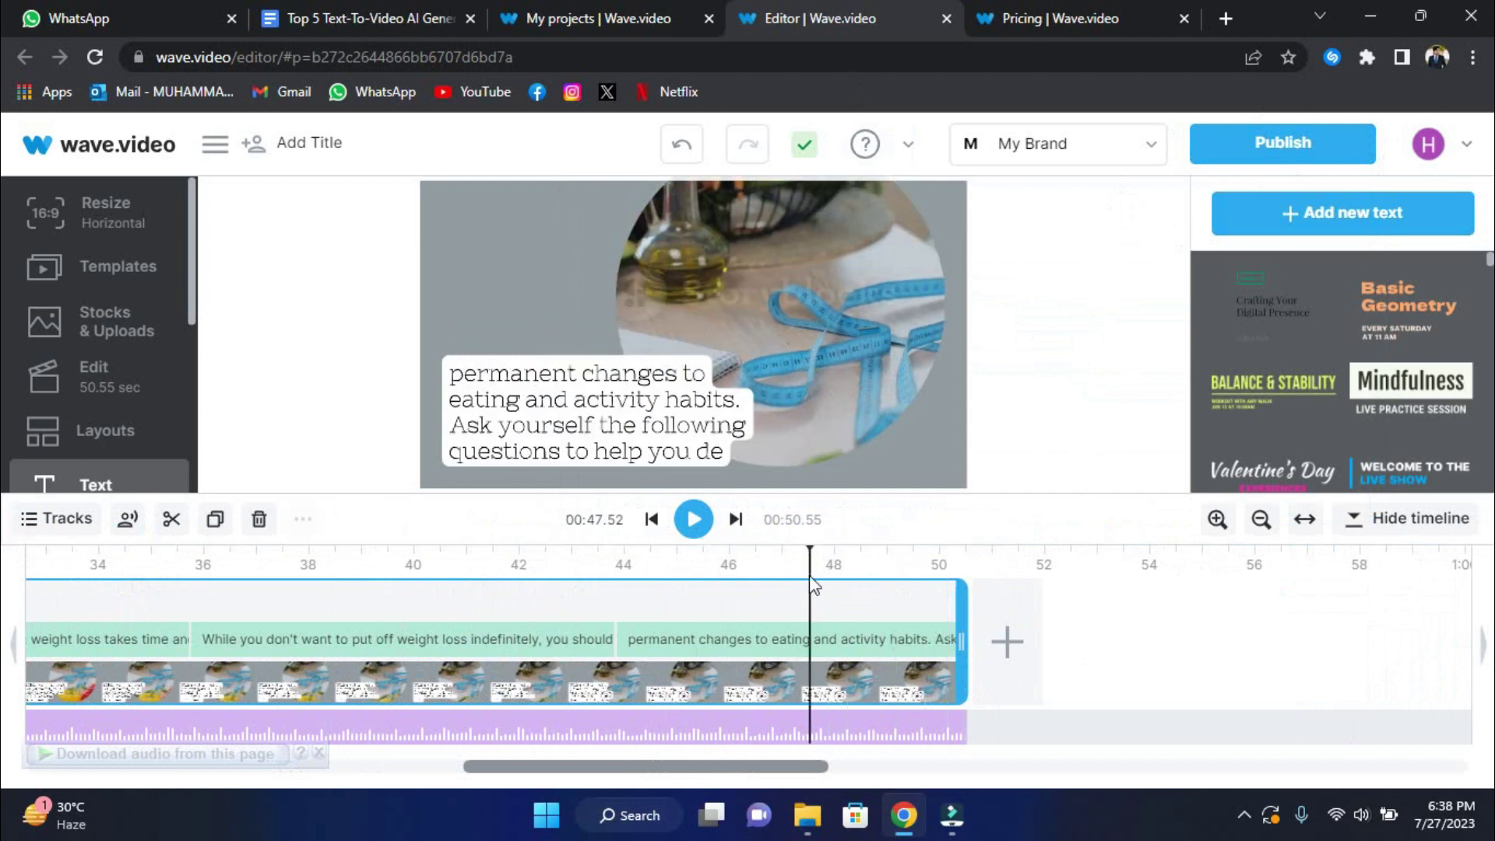
{"action": "left_click", "coordinate": [903, 553]}
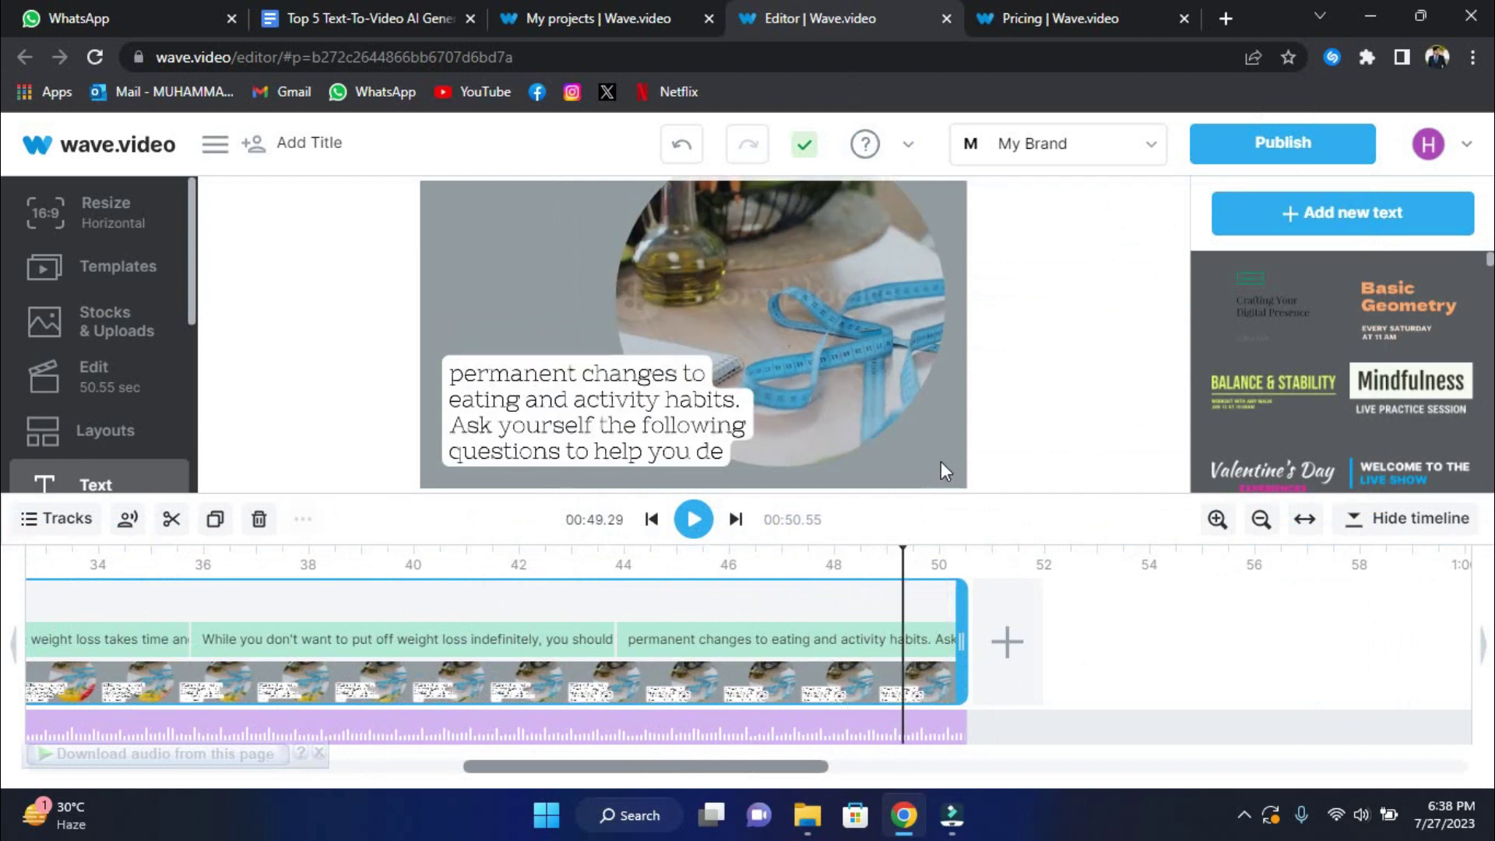
{"action": "left_click", "coordinate": [720, 562]}
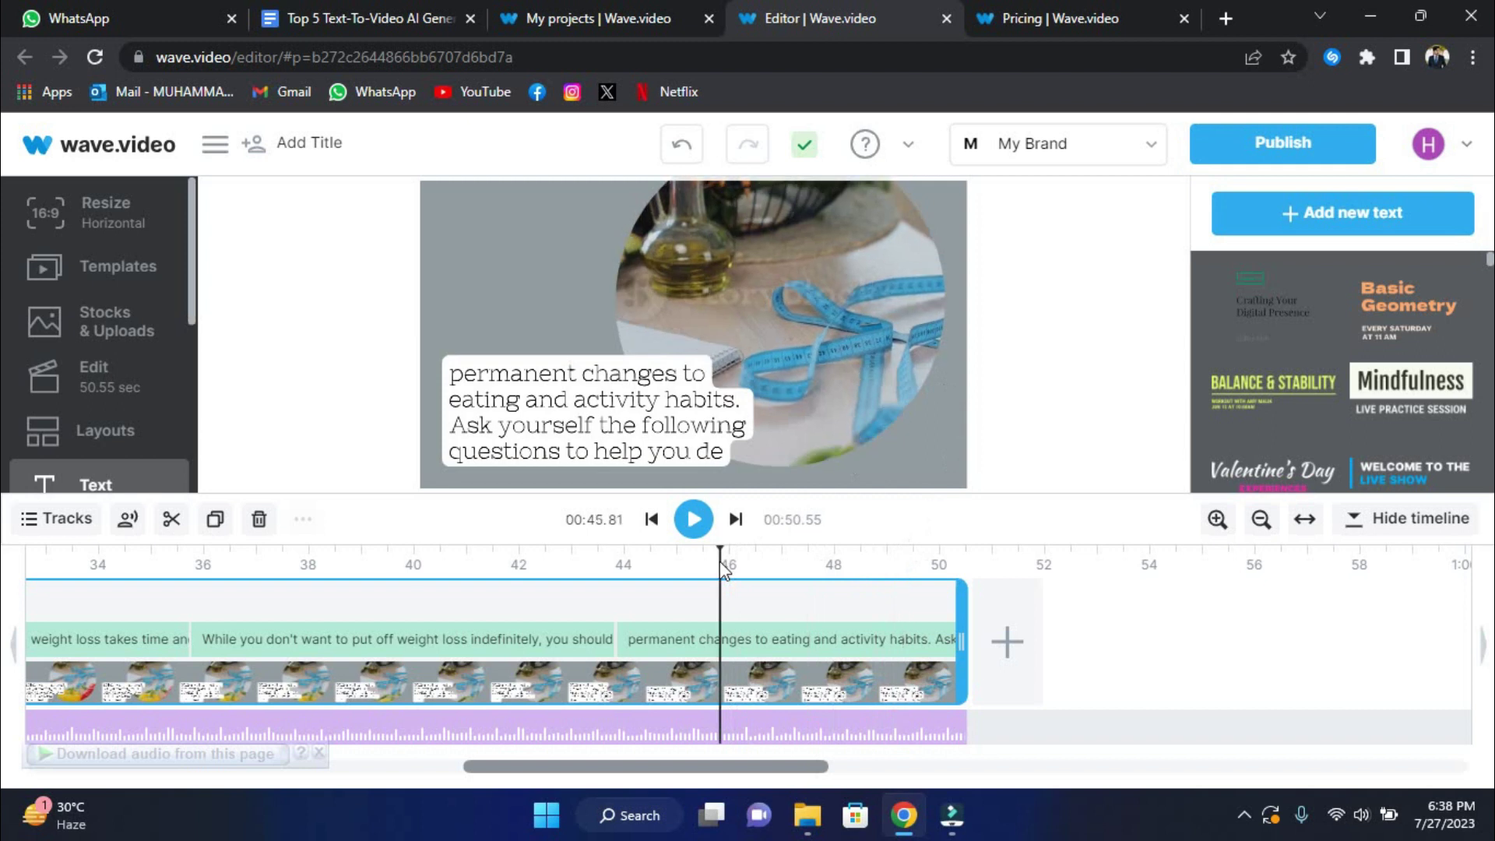
{"action": "scroll", "coordinate": [587, 683], "scroll_direction": "left", "scroll_amount": 10}
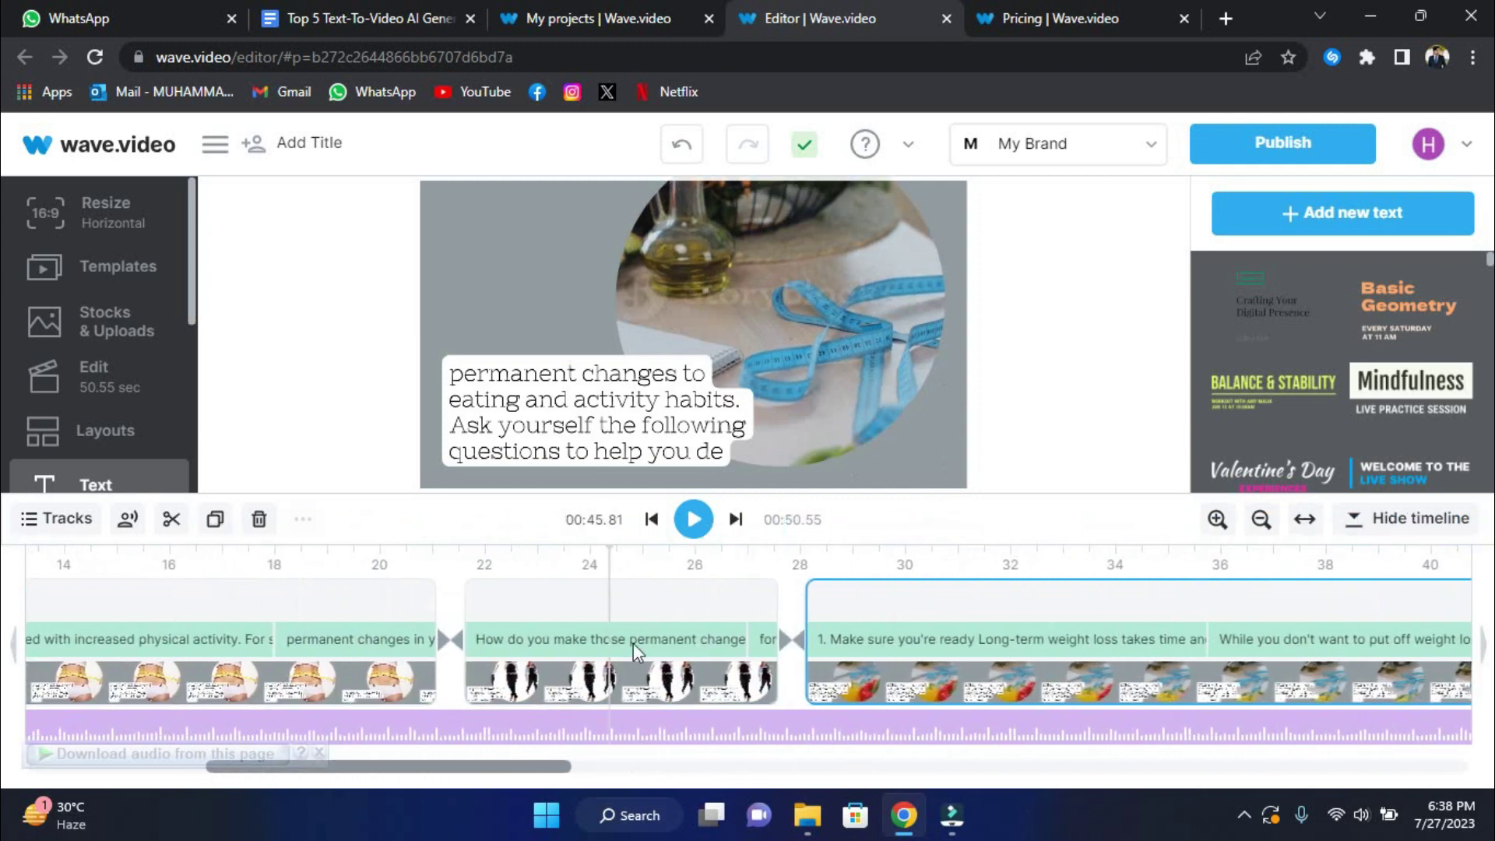
{"action": "left_click", "coordinate": [746, 567]}
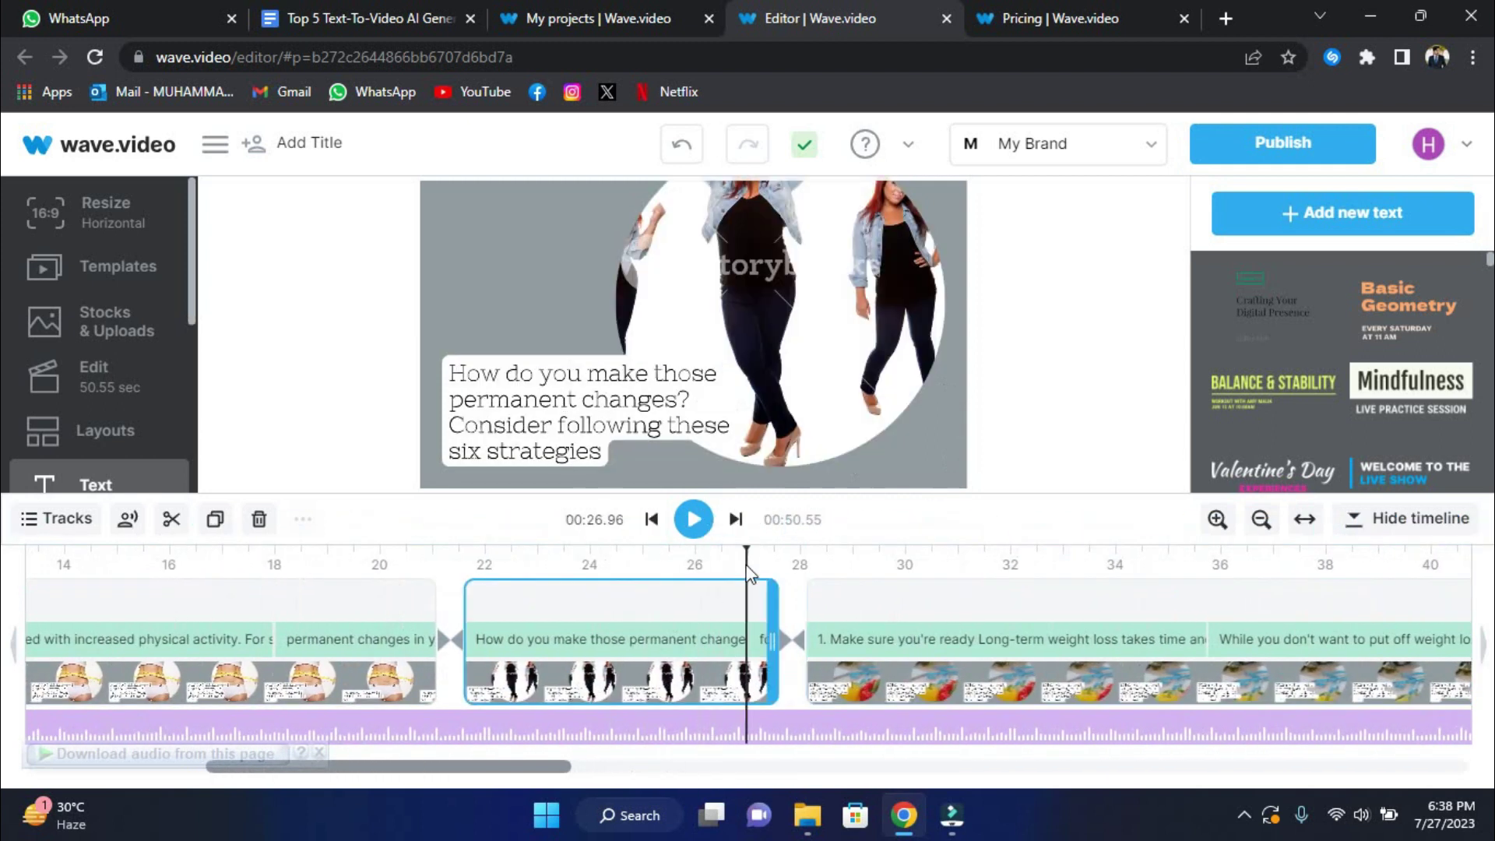
- Browse the stock media library and the ready-made video templates
{"action": "left_click", "coordinate": [139, 337]}
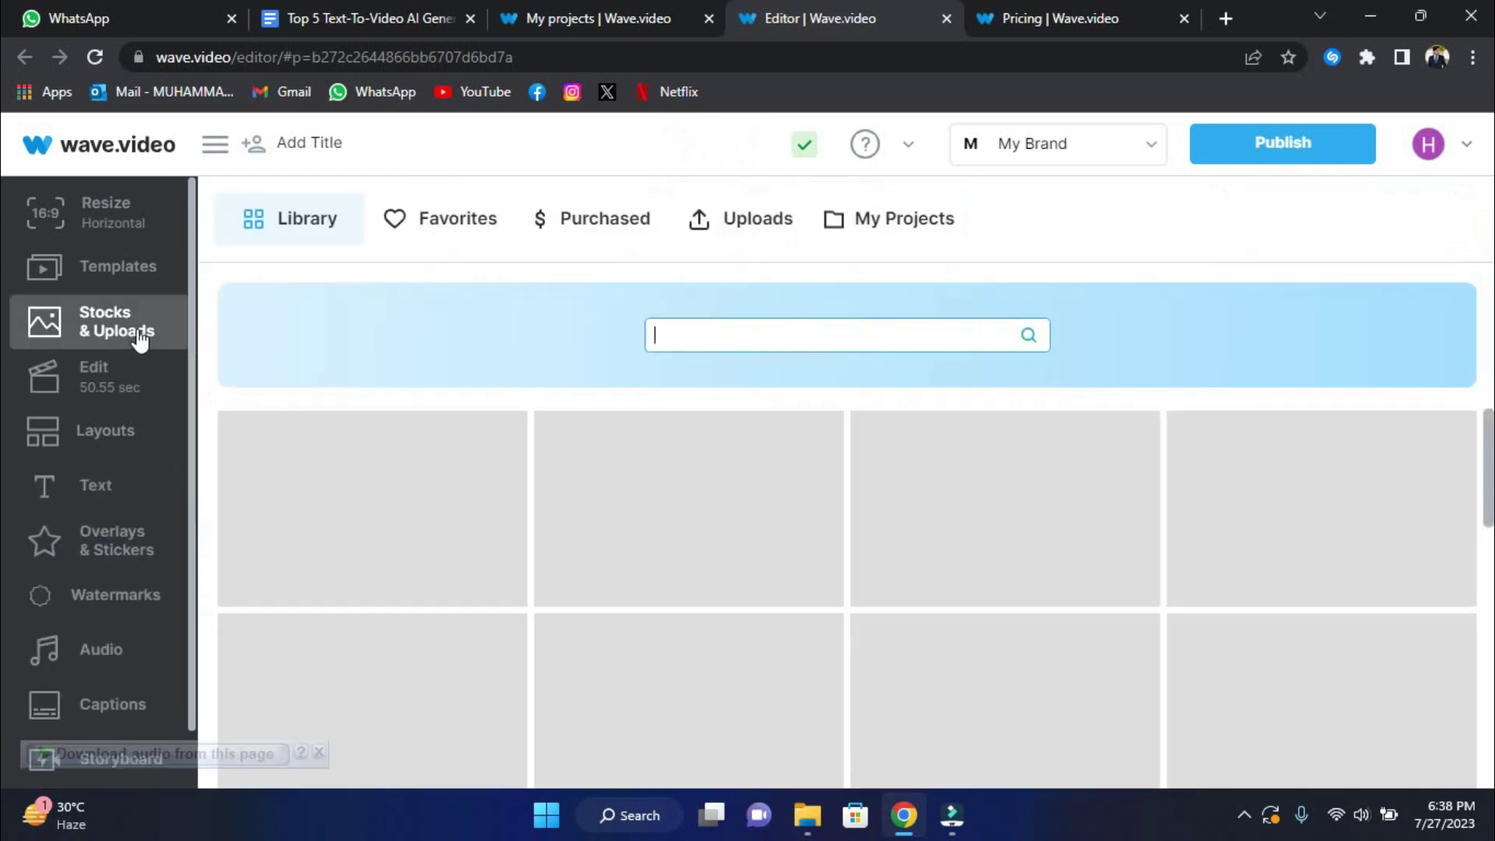
{"action": "scroll", "coordinate": [508, 511], "scroll_direction": "down", "scroll_amount": 2}
{"action": "scroll", "coordinate": [507, 511], "scroll_direction": "down", "scroll_amount": 5}
{"action": "scroll", "coordinate": [508, 511], "scroll_direction": "down", "scroll_amount": 3}
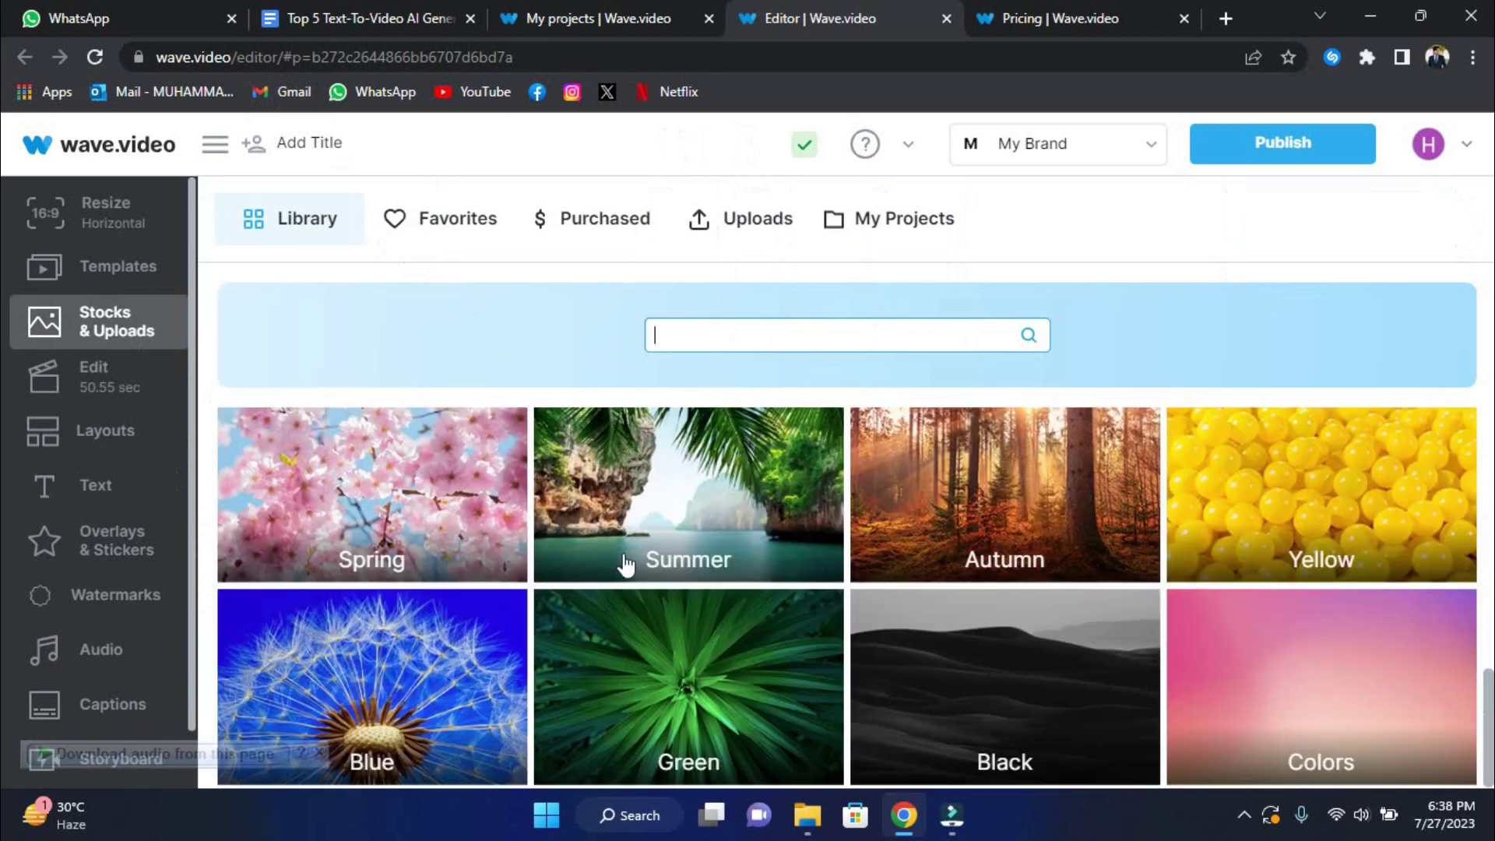
{"action": "left_click", "coordinate": [105, 372]}
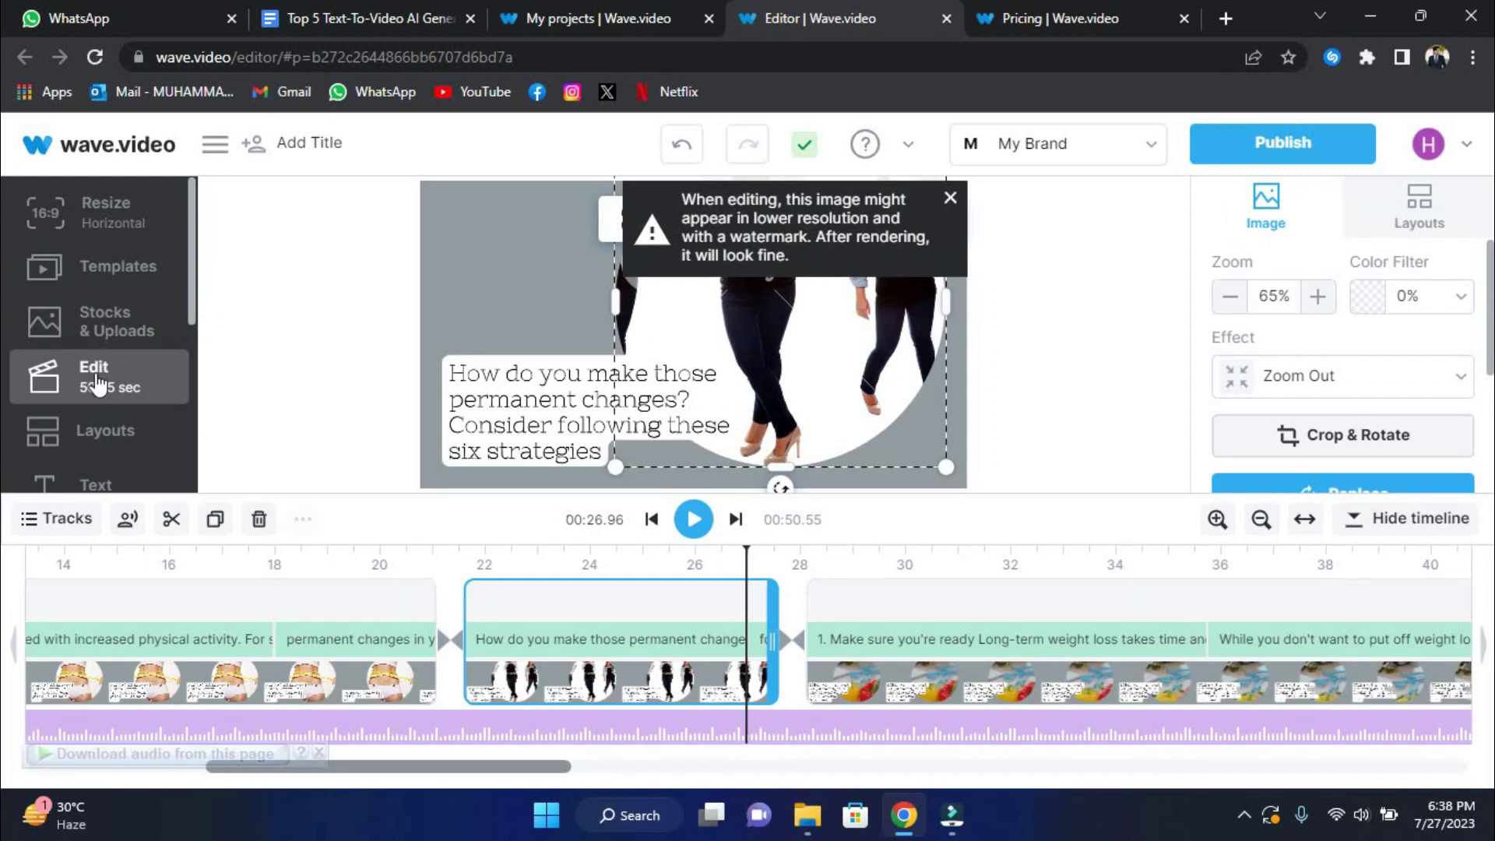
{"action": "left_click", "coordinate": [134, 251]}
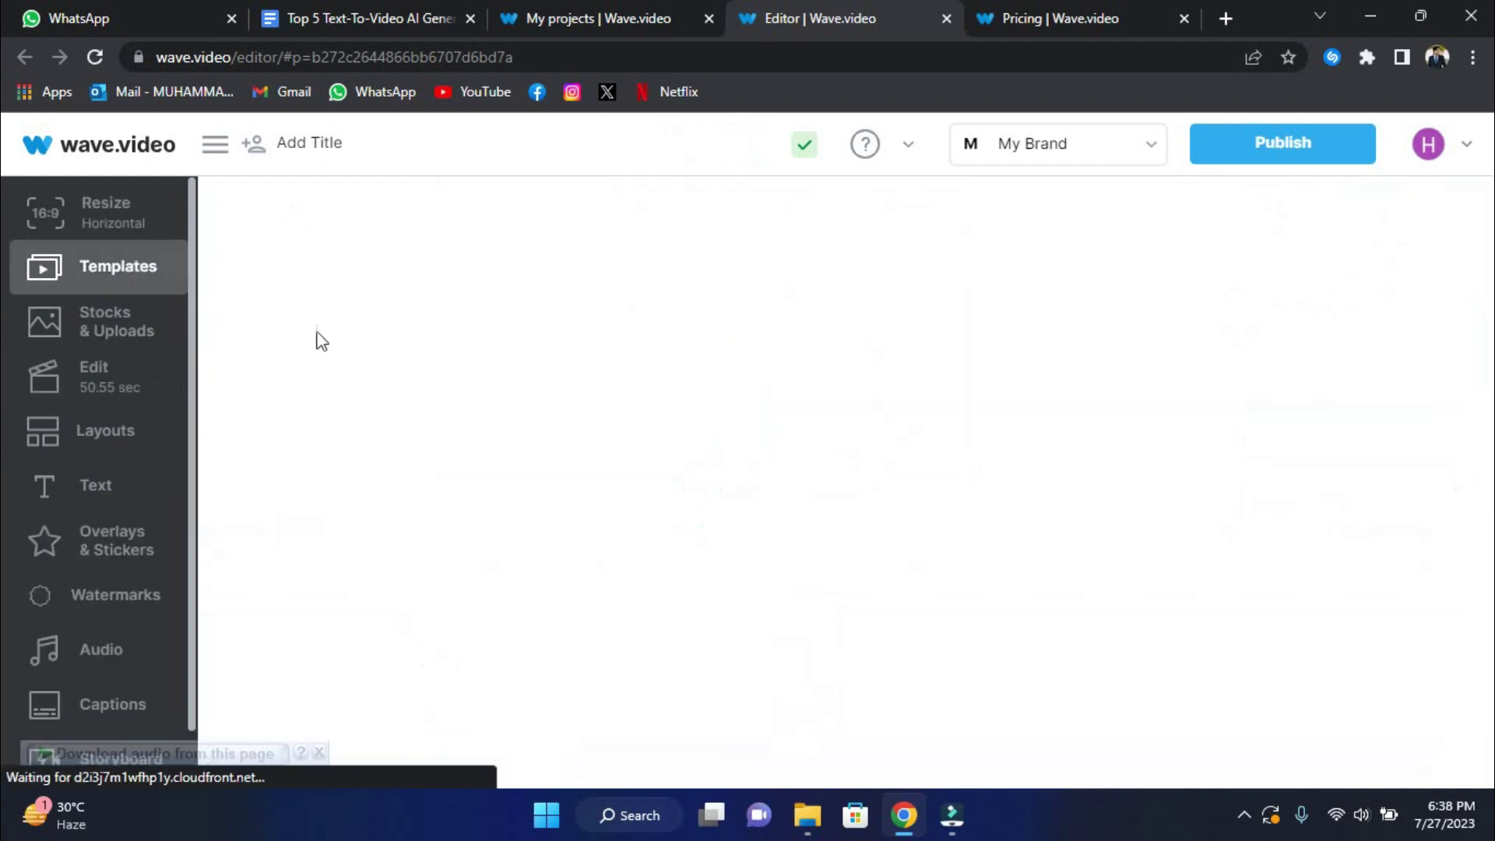
{"action": "scroll", "coordinate": [120, 427], "scroll_direction": "down", "scroll_amount": 1}
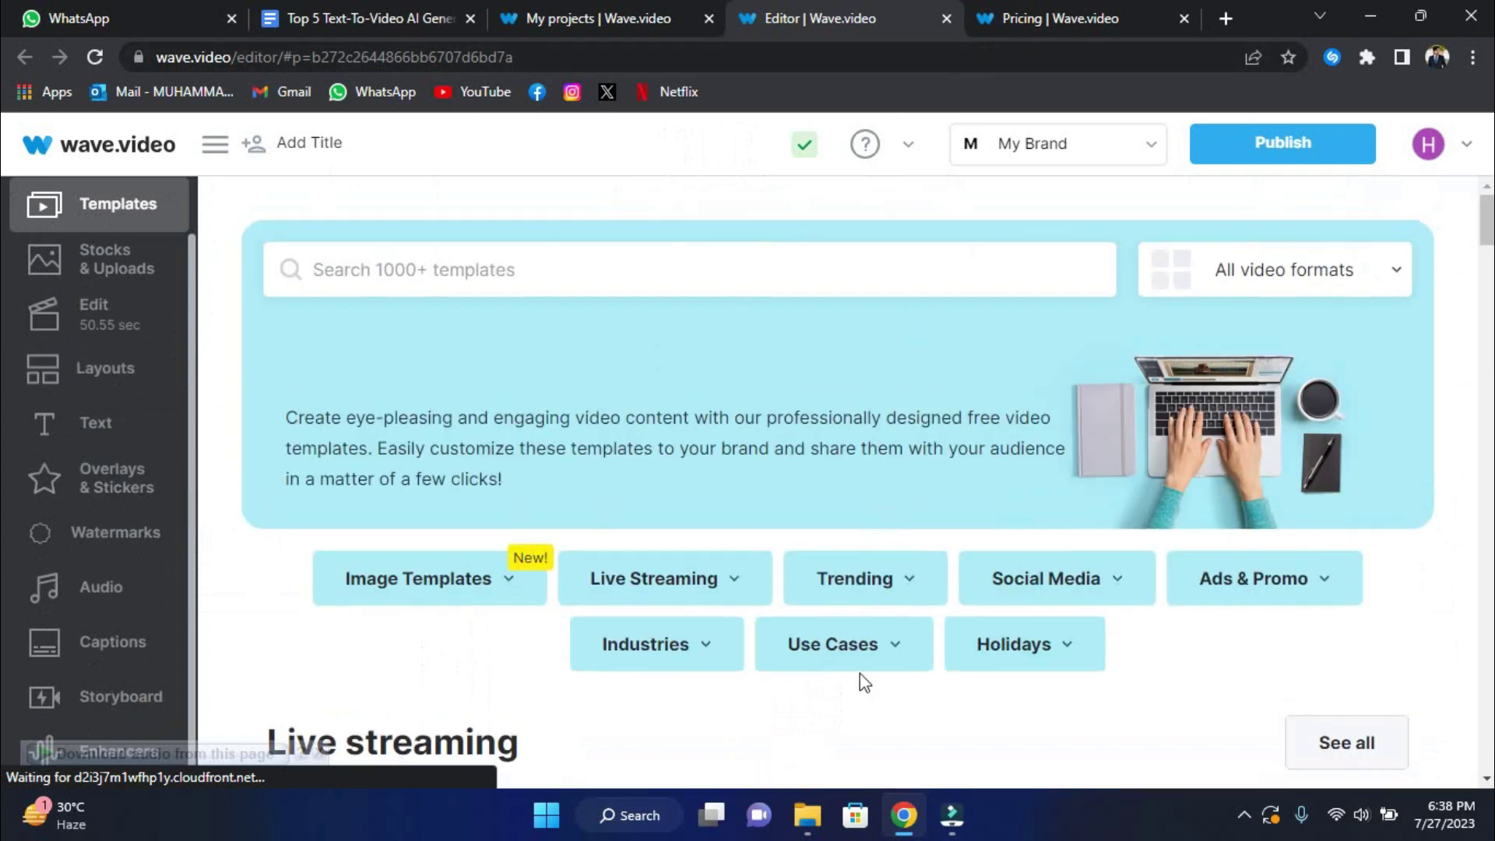
{"action": "scroll", "coordinate": [860, 673], "scroll_direction": "down", "scroll_amount": 6}
{"action": "scroll", "coordinate": [938, 604], "scroll_direction": "down", "scroll_amount": 3}
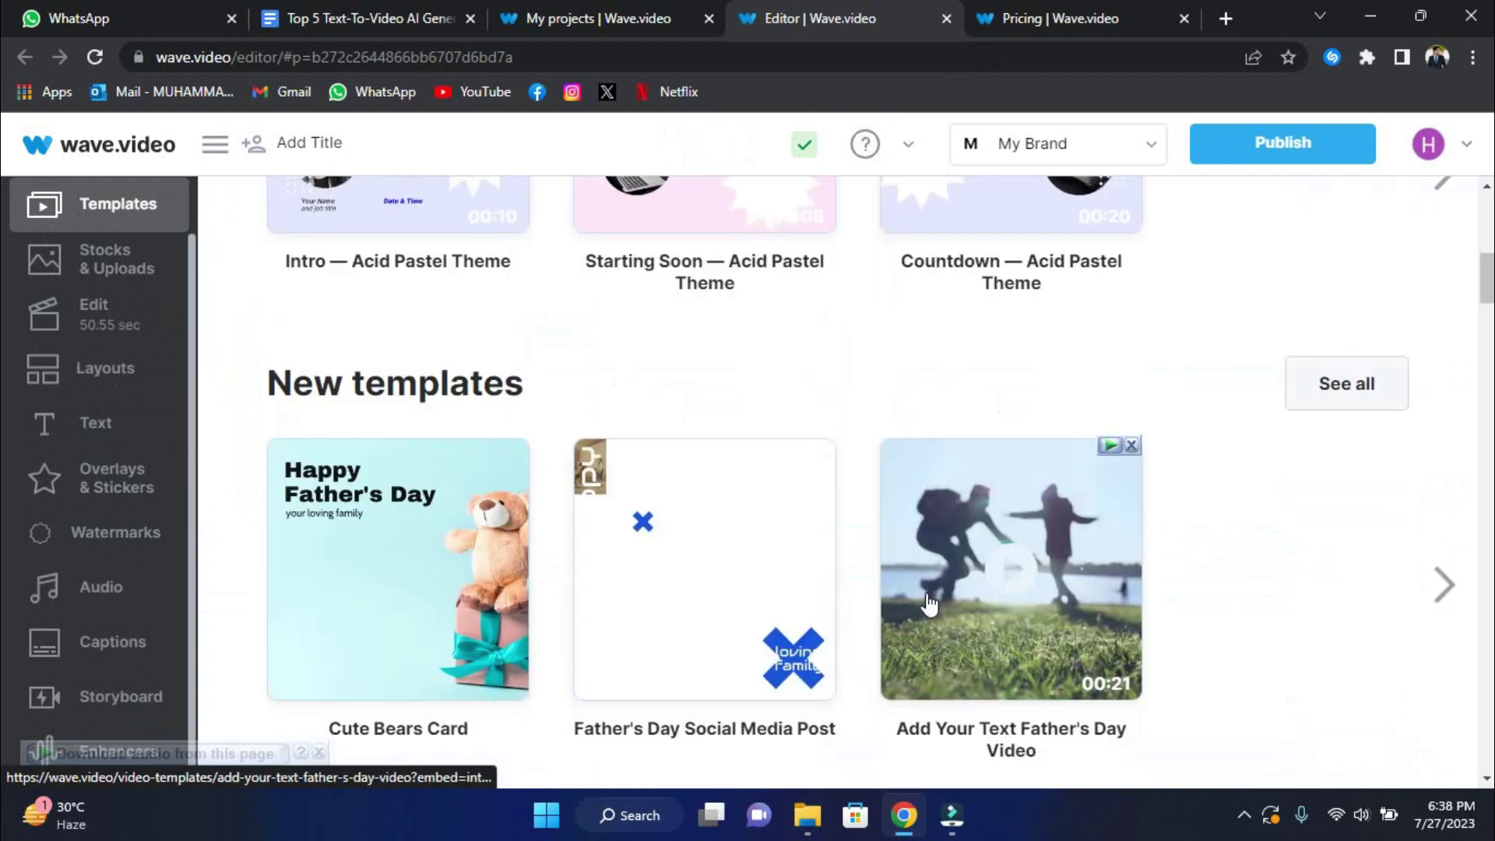
{"action": "scroll", "coordinate": [880, 445], "scroll_direction": "up", "scroll_amount": 6}
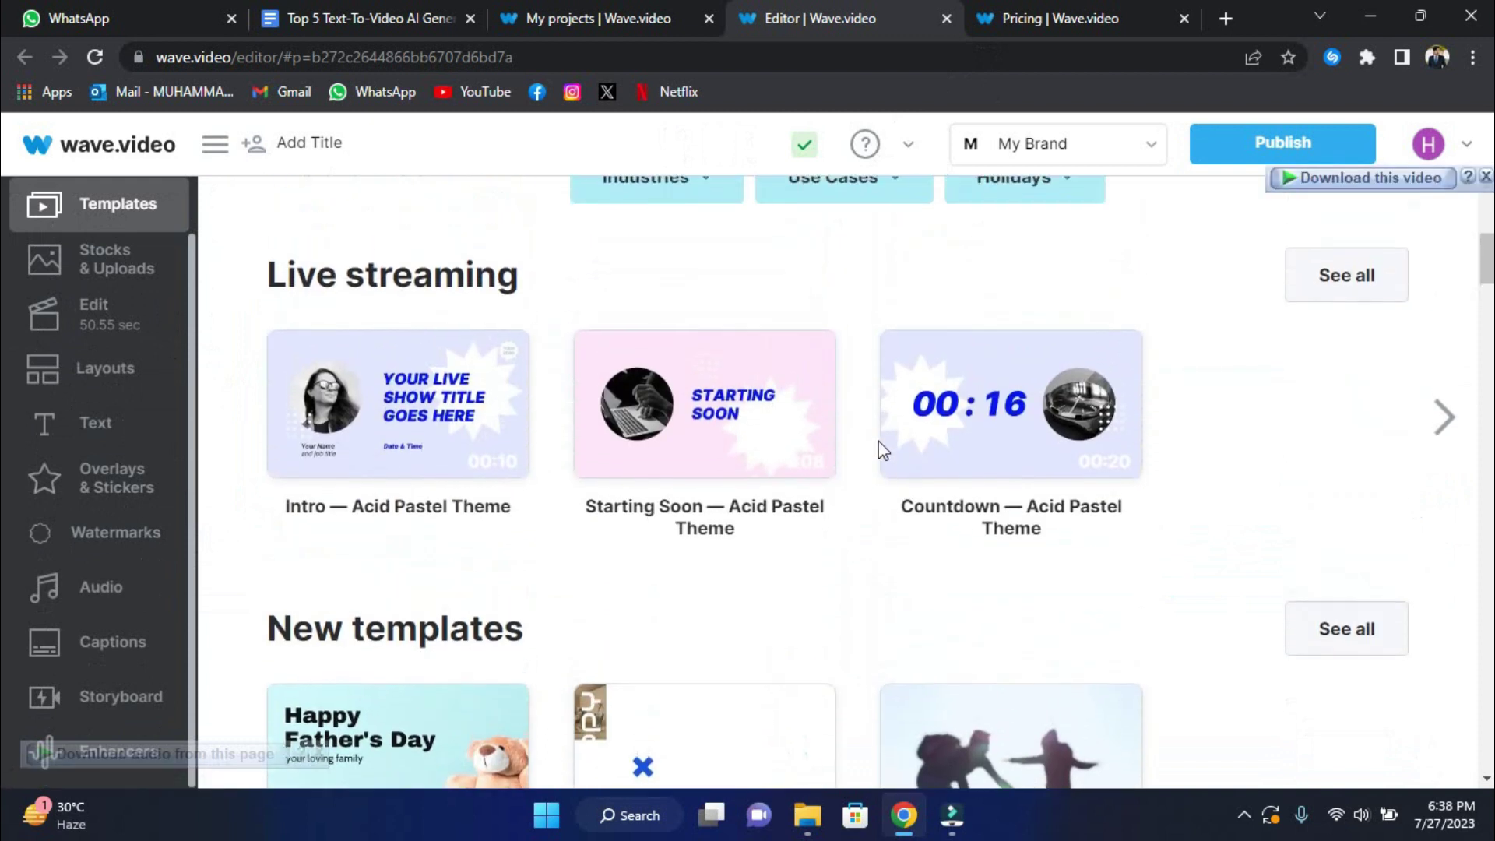
{"action": "scroll", "coordinate": [878, 450], "scroll_direction": "up", "scroll_amount": 3}
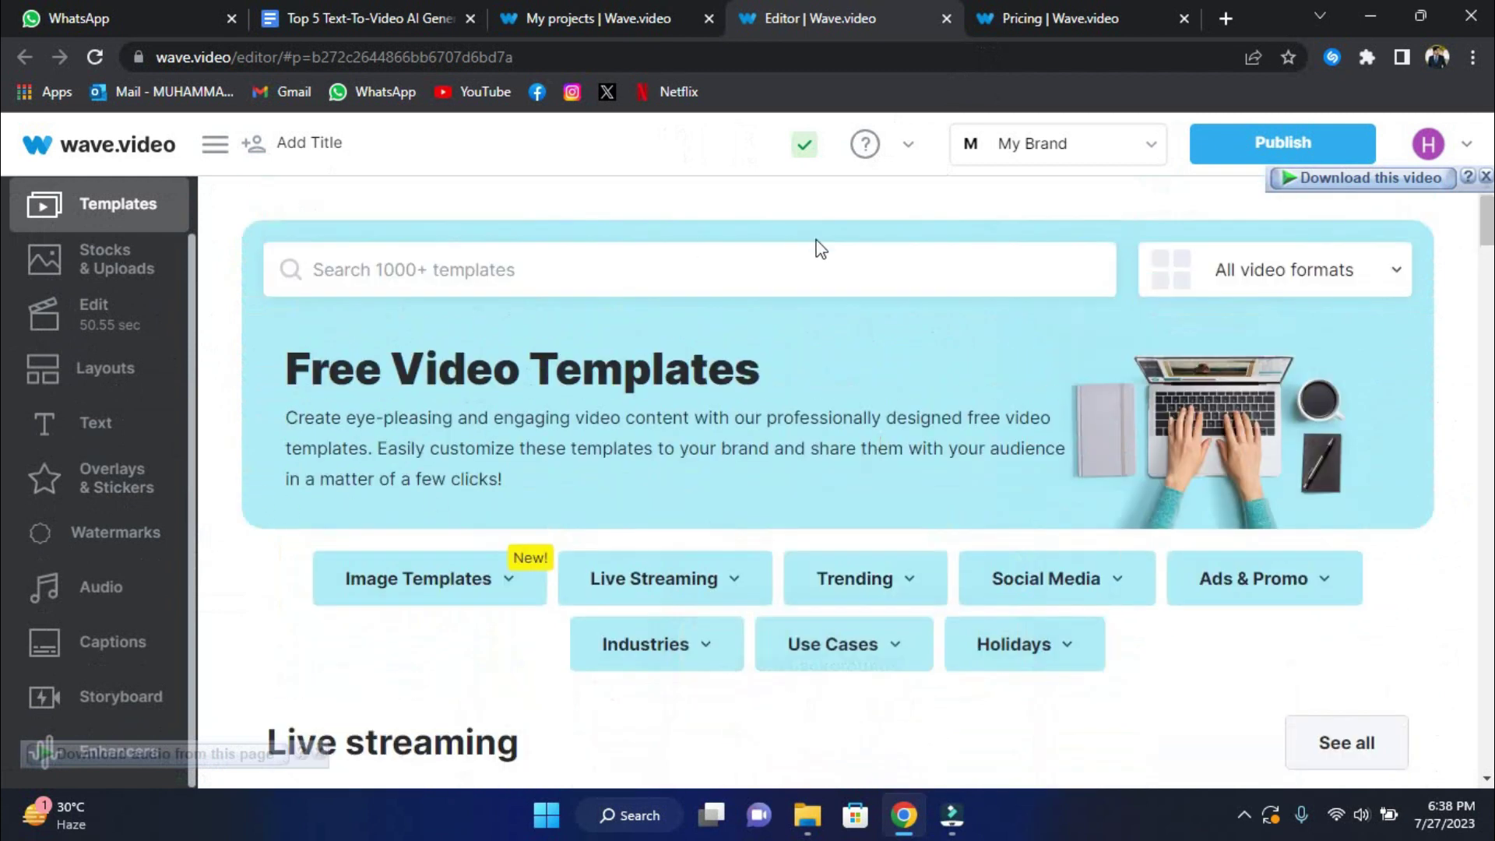
- View the captions, scrub back to the opening tape-measure scene, and reopen the stock media library
{"action": "left_click", "coordinate": [125, 648]}
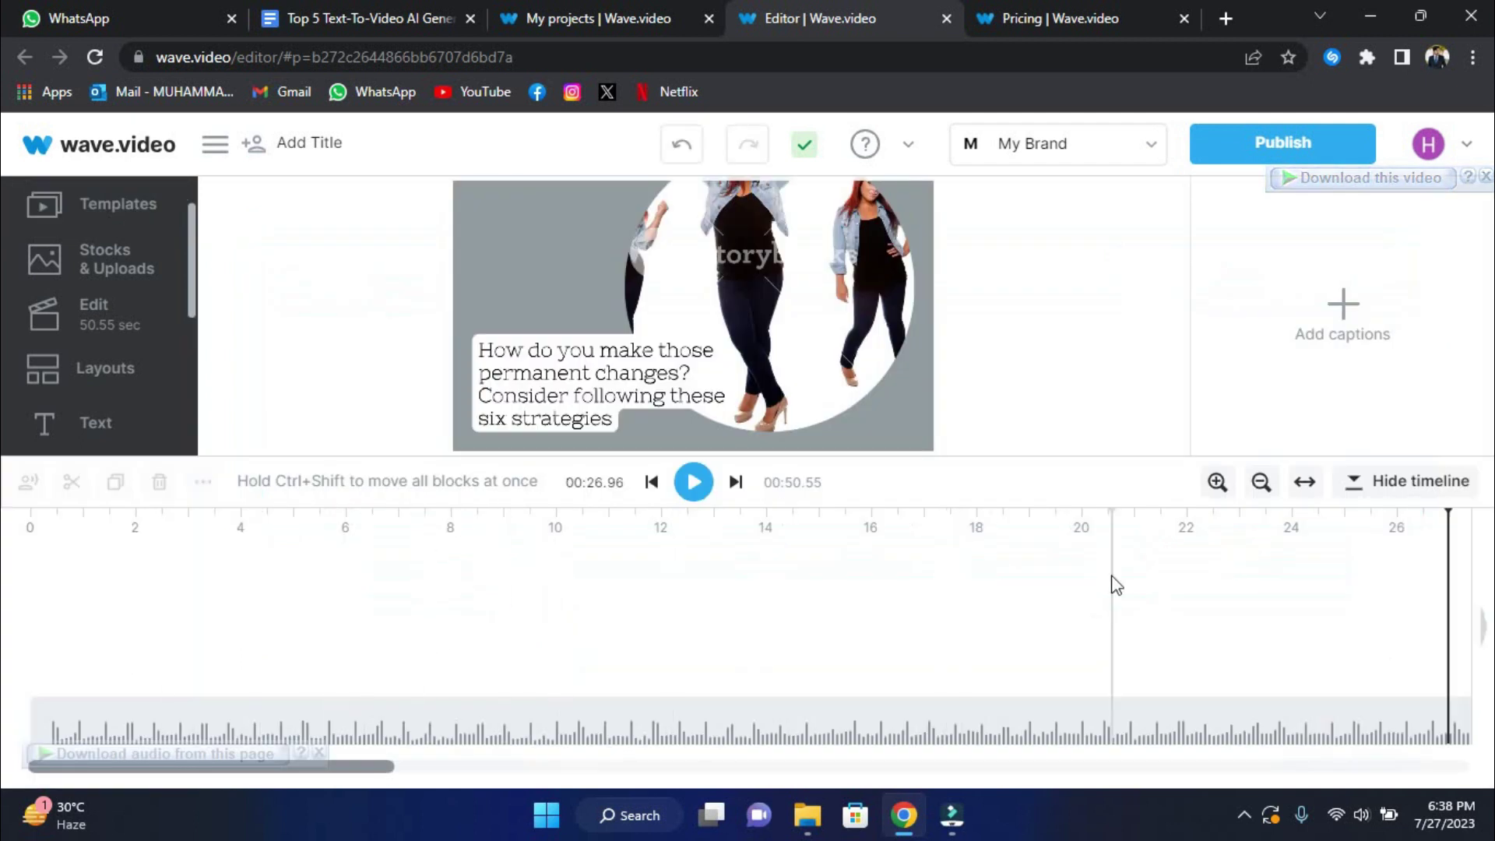
{"action": "left_click_drag", "start_coordinate": [1116, 584], "coordinate": [326, 545]}
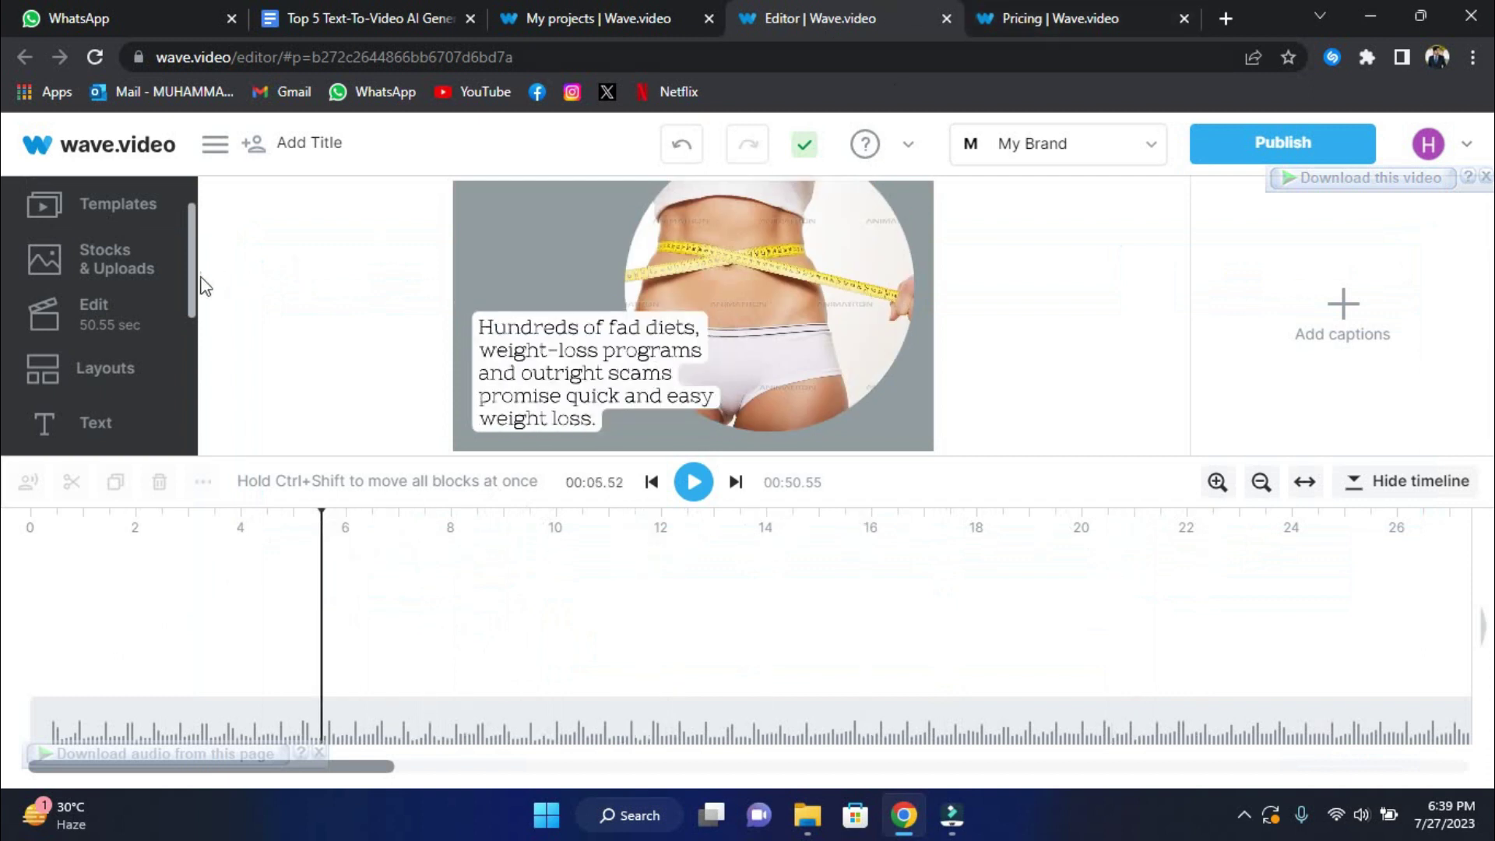
{"action": "left_click", "coordinate": [108, 281]}
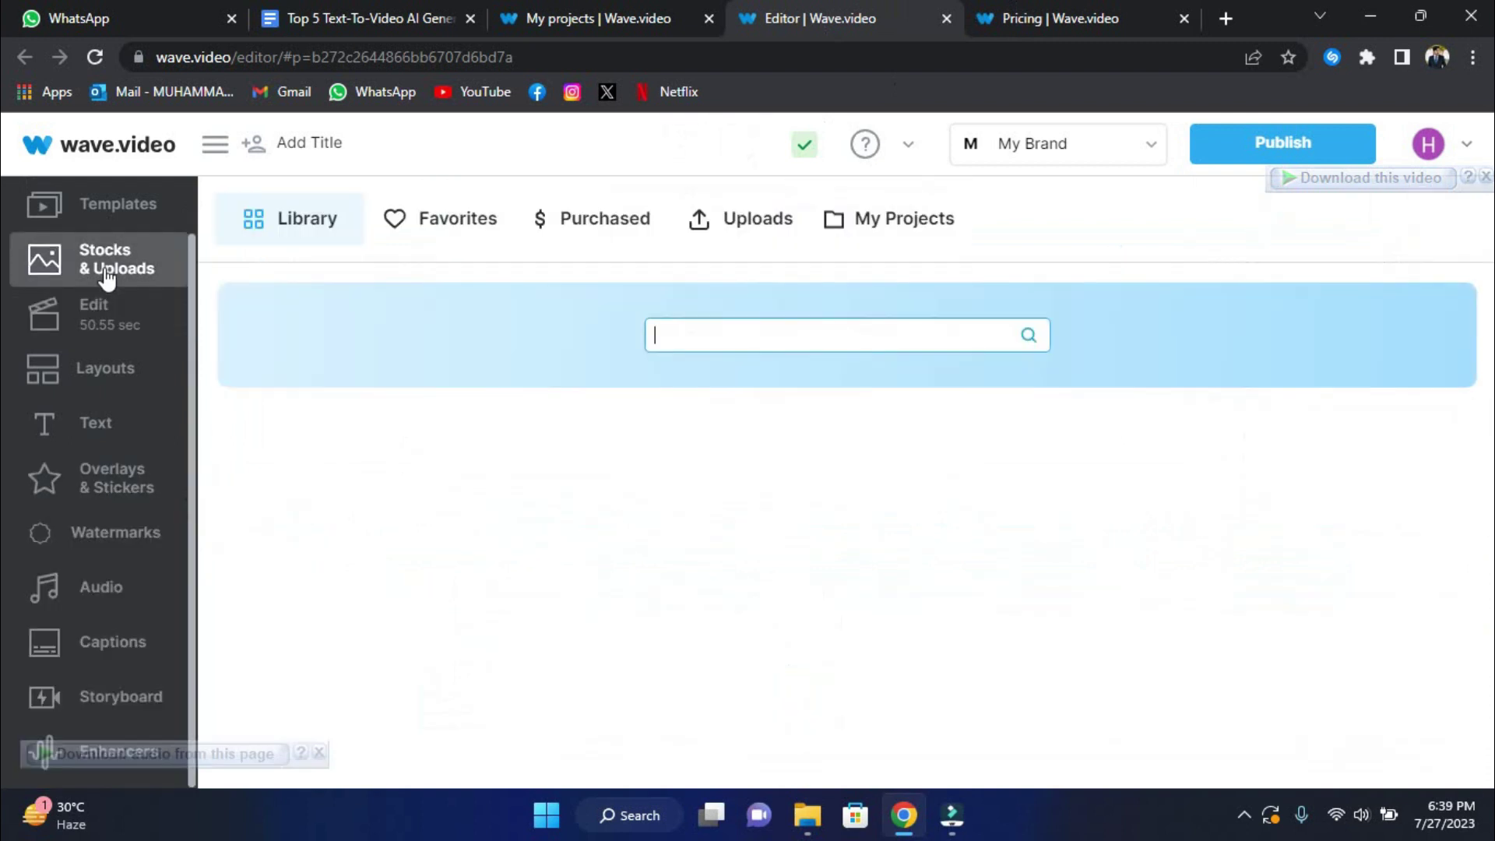
{"action": "left_click", "coordinate": [1025, 7]}
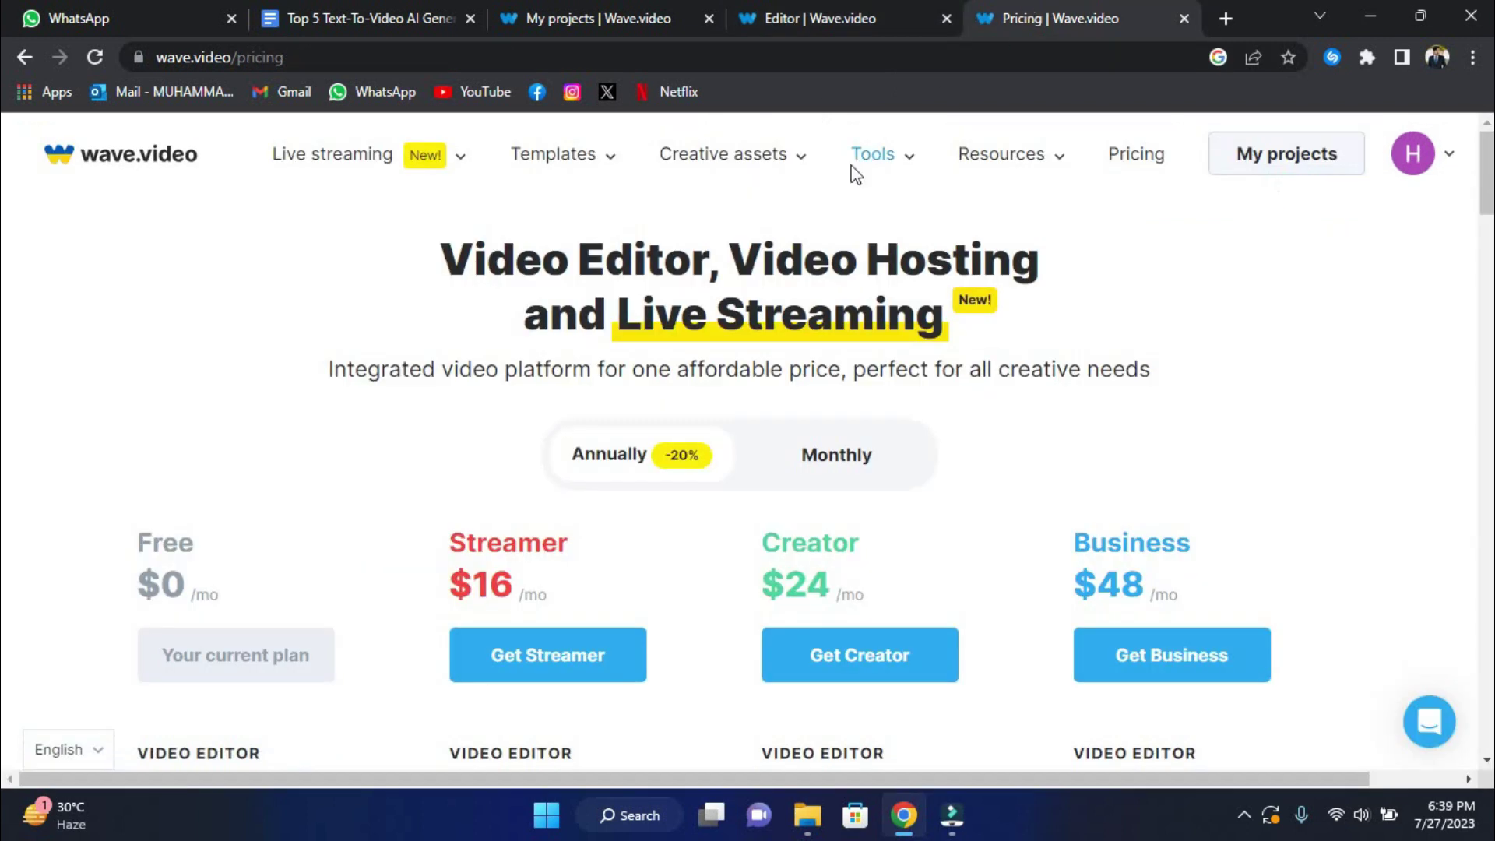
{"action": "left_click_drag", "start_coordinate": [613, 245], "coordinate": [896, 238]}
{"action": "left_click", "coordinate": [905, 233]}
{"action": "scroll", "coordinate": [831, 357], "scroll_direction": "down", "scroll_amount": 2}
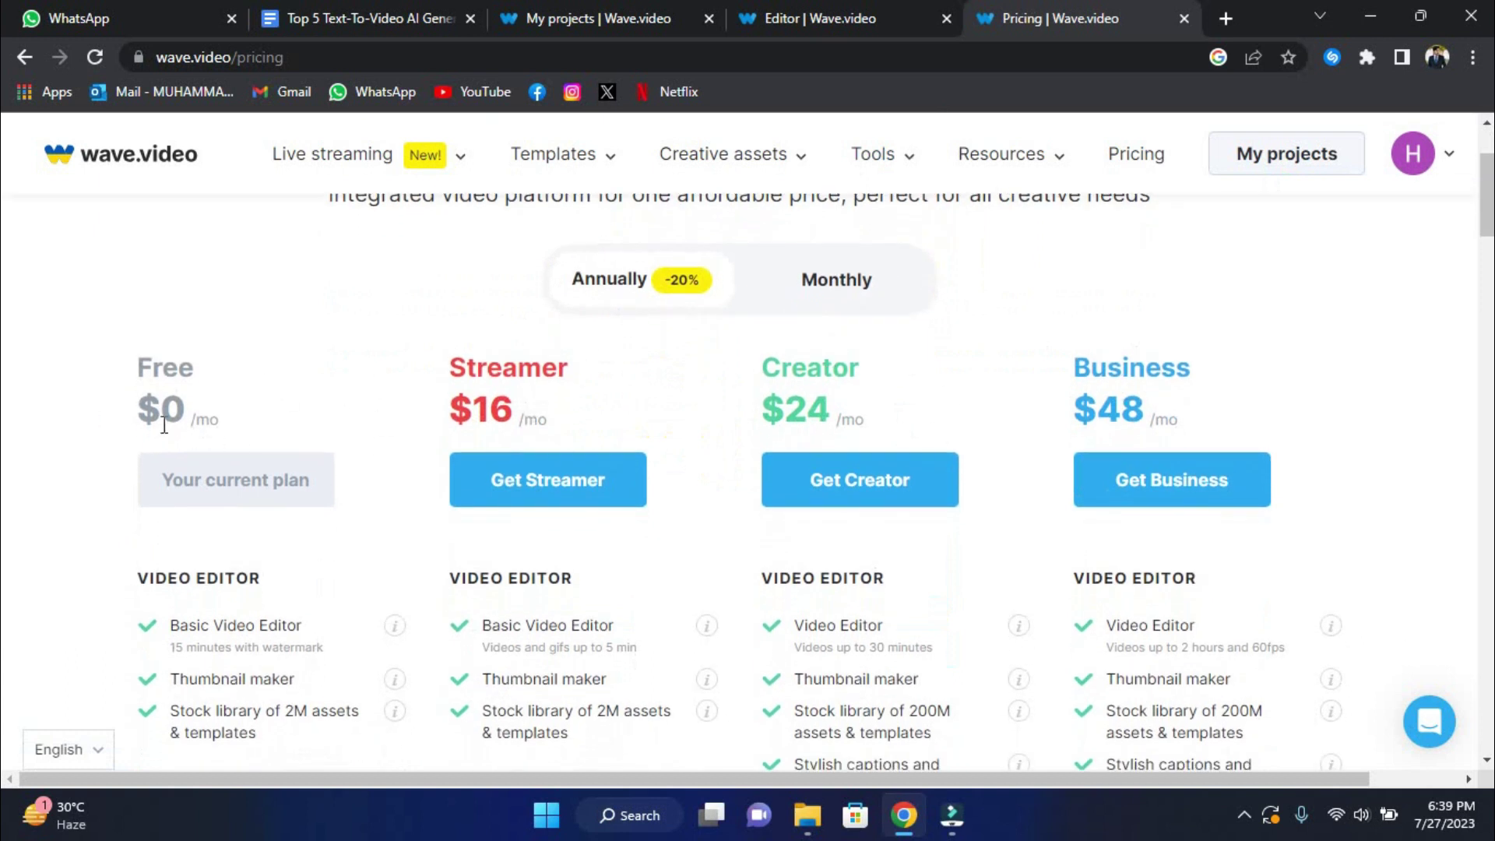
{"action": "left_click_drag", "start_coordinate": [170, 415], "coordinate": [200, 418]}
{"action": "left_click", "coordinate": [202, 415]}
{"action": "scroll", "coordinate": [225, 425], "scroll_direction": "down", "scroll_amount": 1}
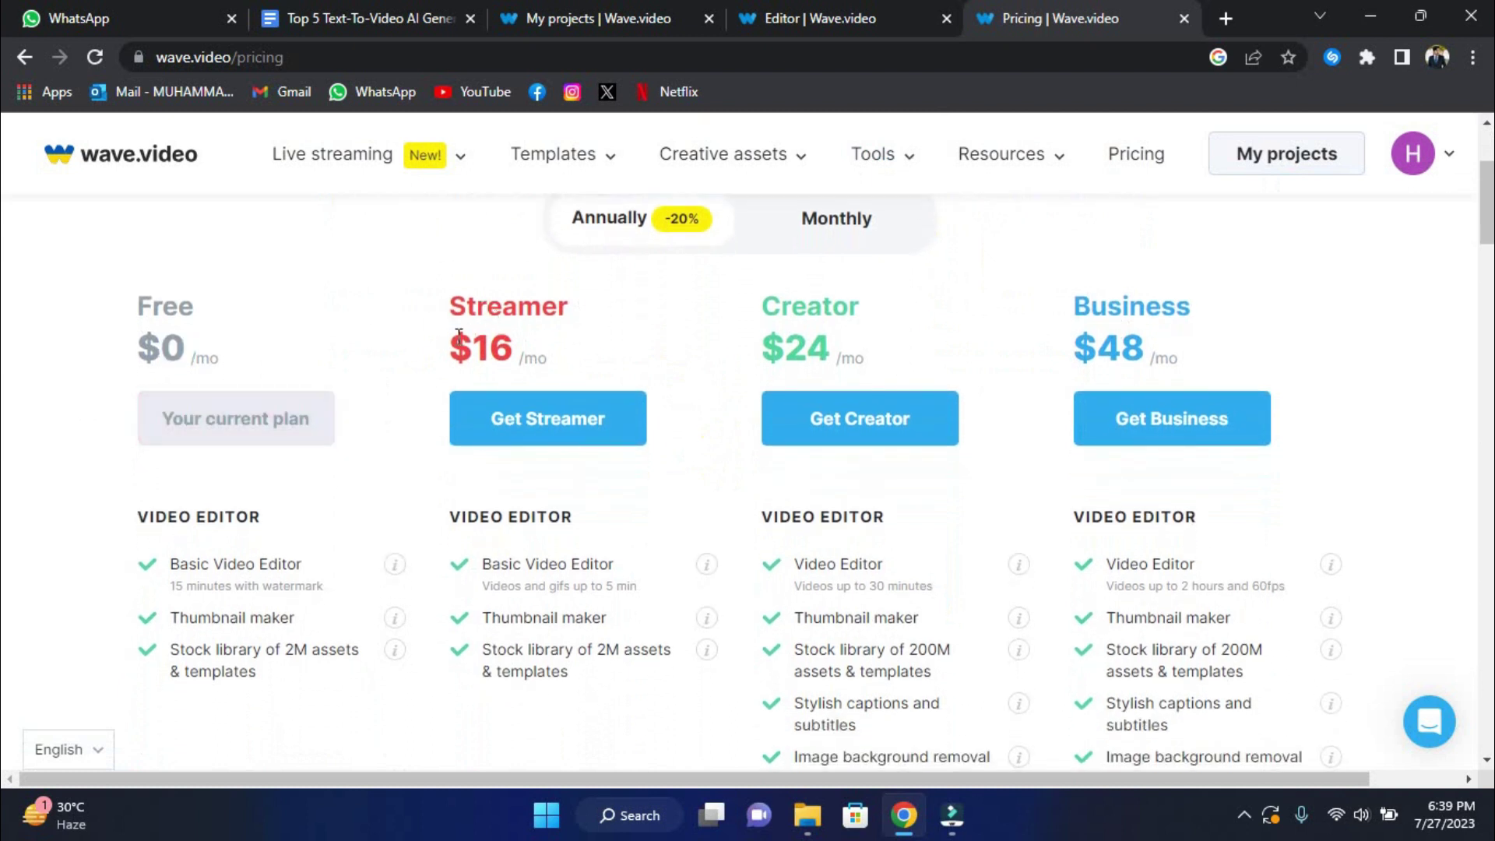
{"action": "left_click_drag", "start_coordinate": [459, 332], "coordinate": [563, 345]}
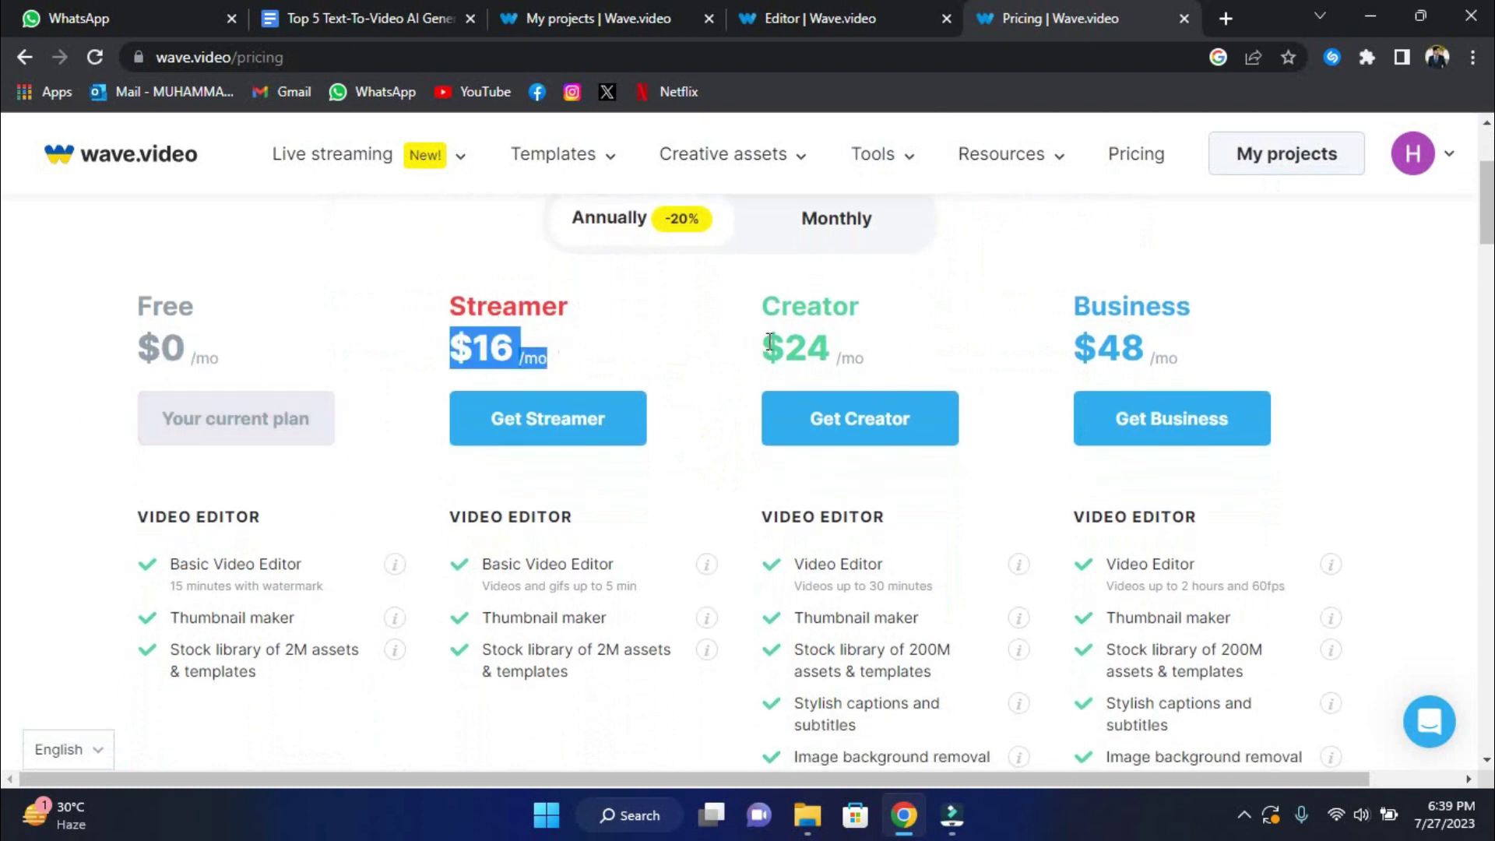
{"action": "left_click", "coordinate": [821, 231]}
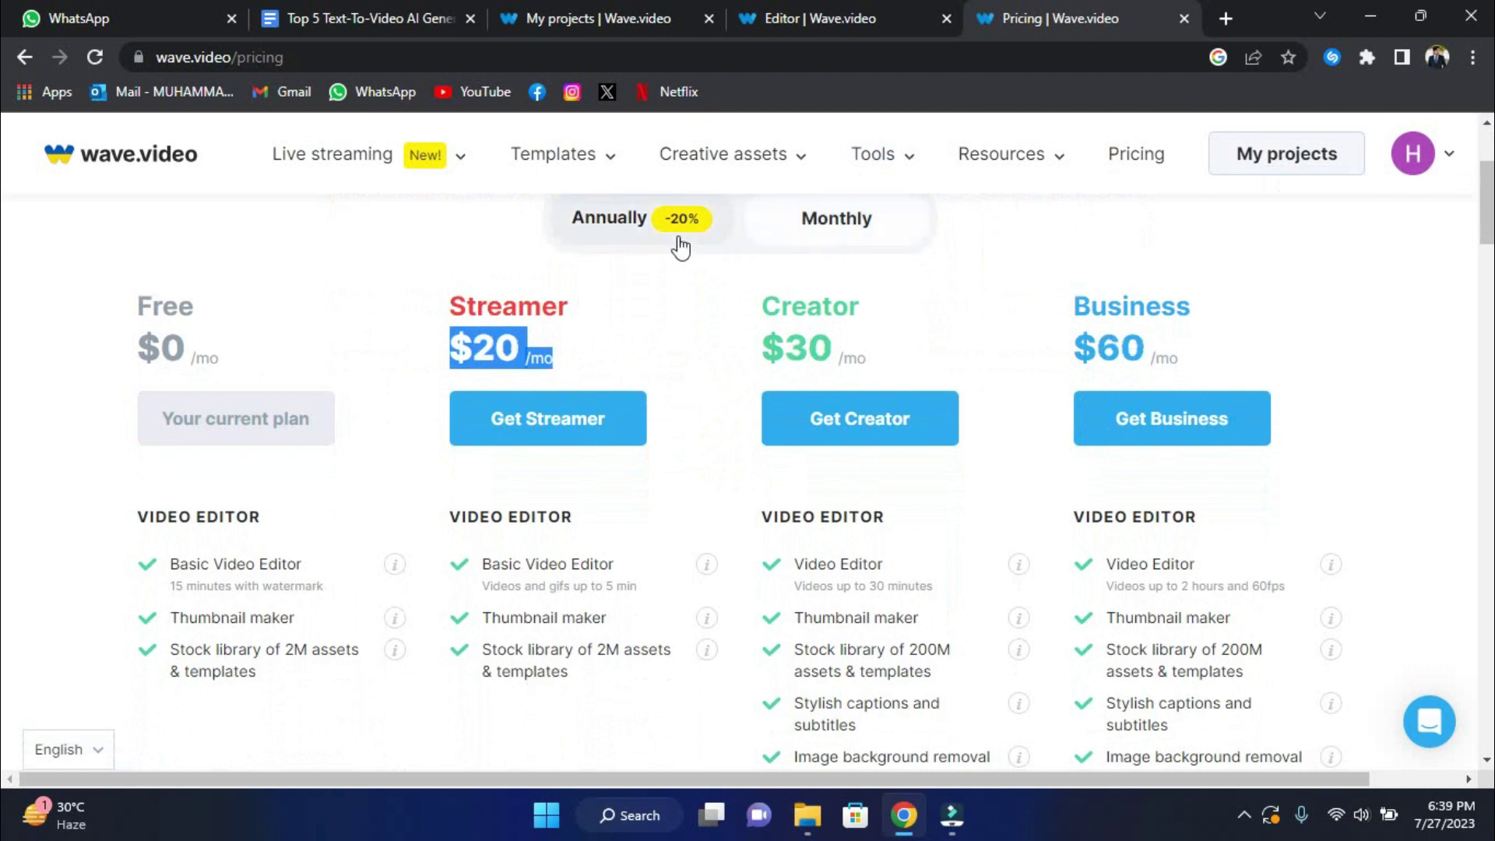
{"action": "left_click", "coordinate": [677, 247]}
{"action": "left_click", "coordinate": [712, 331]}
{"action": "left_click_drag", "start_coordinate": [773, 349], "coordinate": [855, 352]}
{"action": "scroll", "coordinate": [855, 350], "scroll_direction": "up", "scroll_amount": 1}
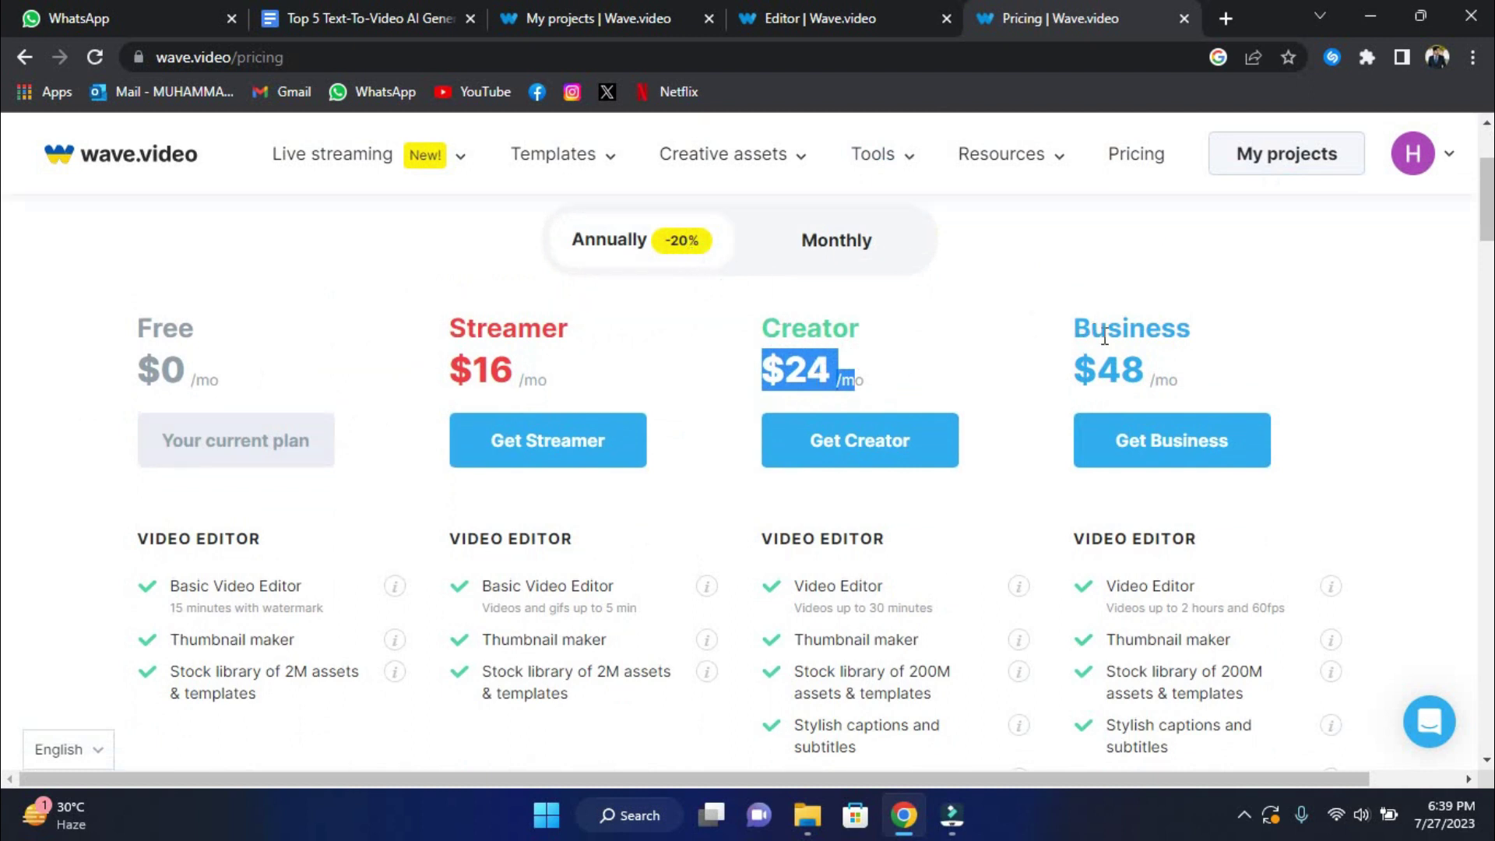
{"action": "left_click_drag", "start_coordinate": [1049, 330], "coordinate": [1206, 382]}
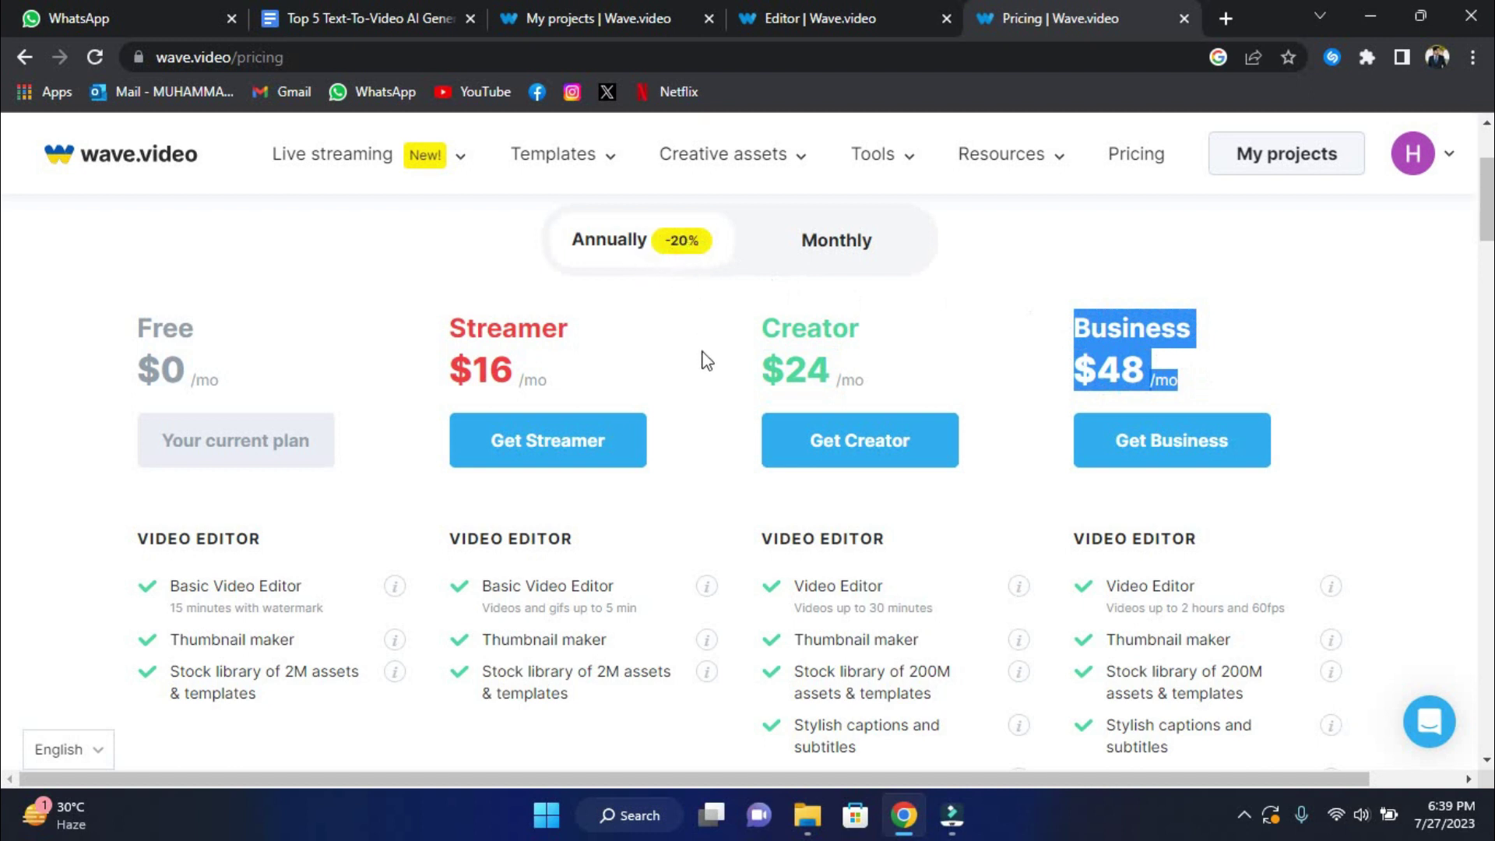
{"action": "scroll", "coordinate": [806, 468], "scroll_direction": "down", "scroll_amount": 6}
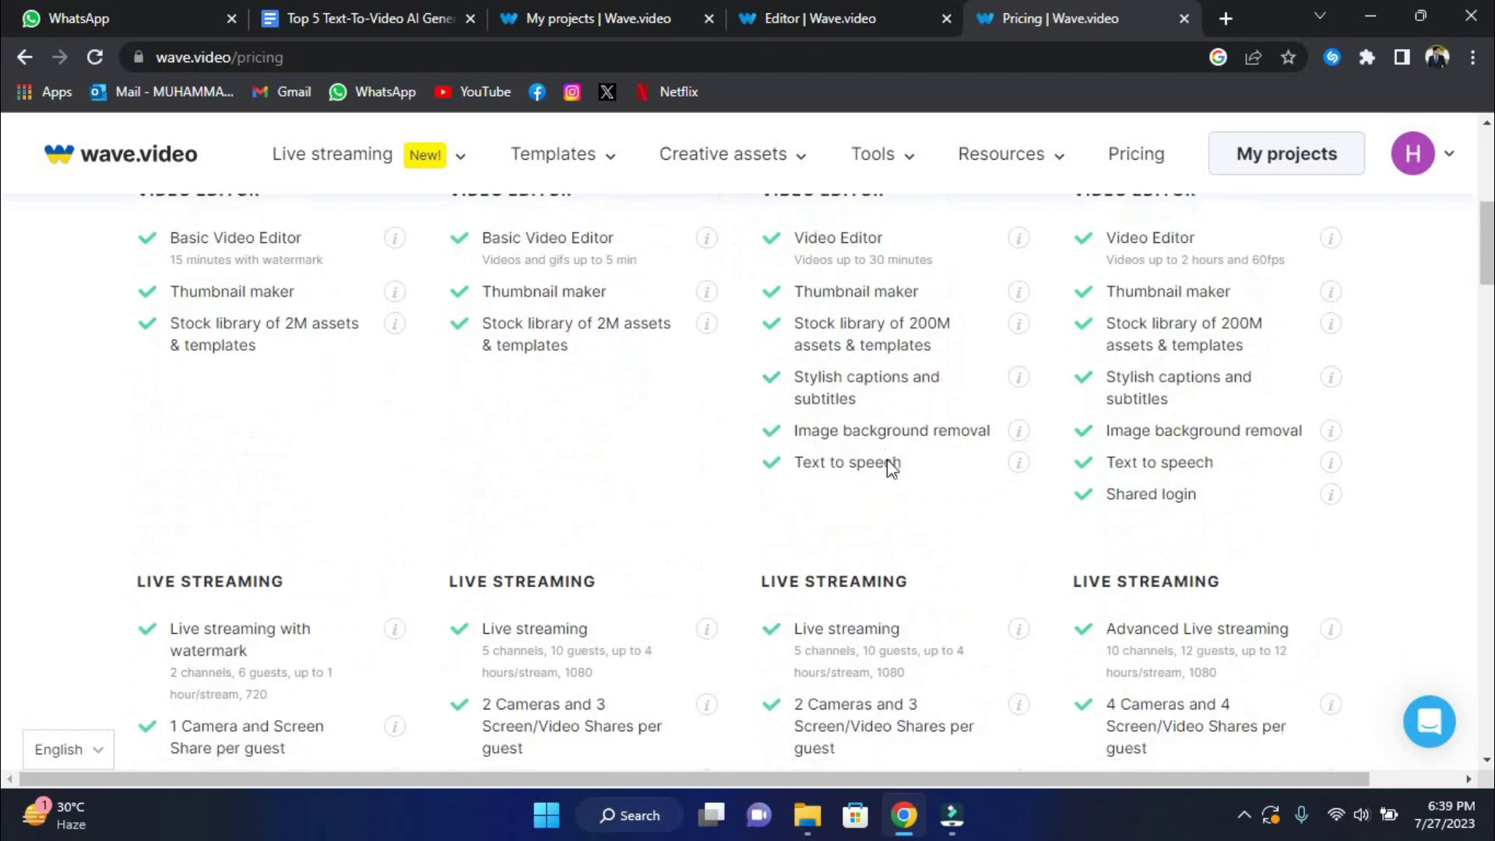
{"action": "scroll", "coordinate": [886, 460], "scroll_direction": "down", "scroll_amount": 10}
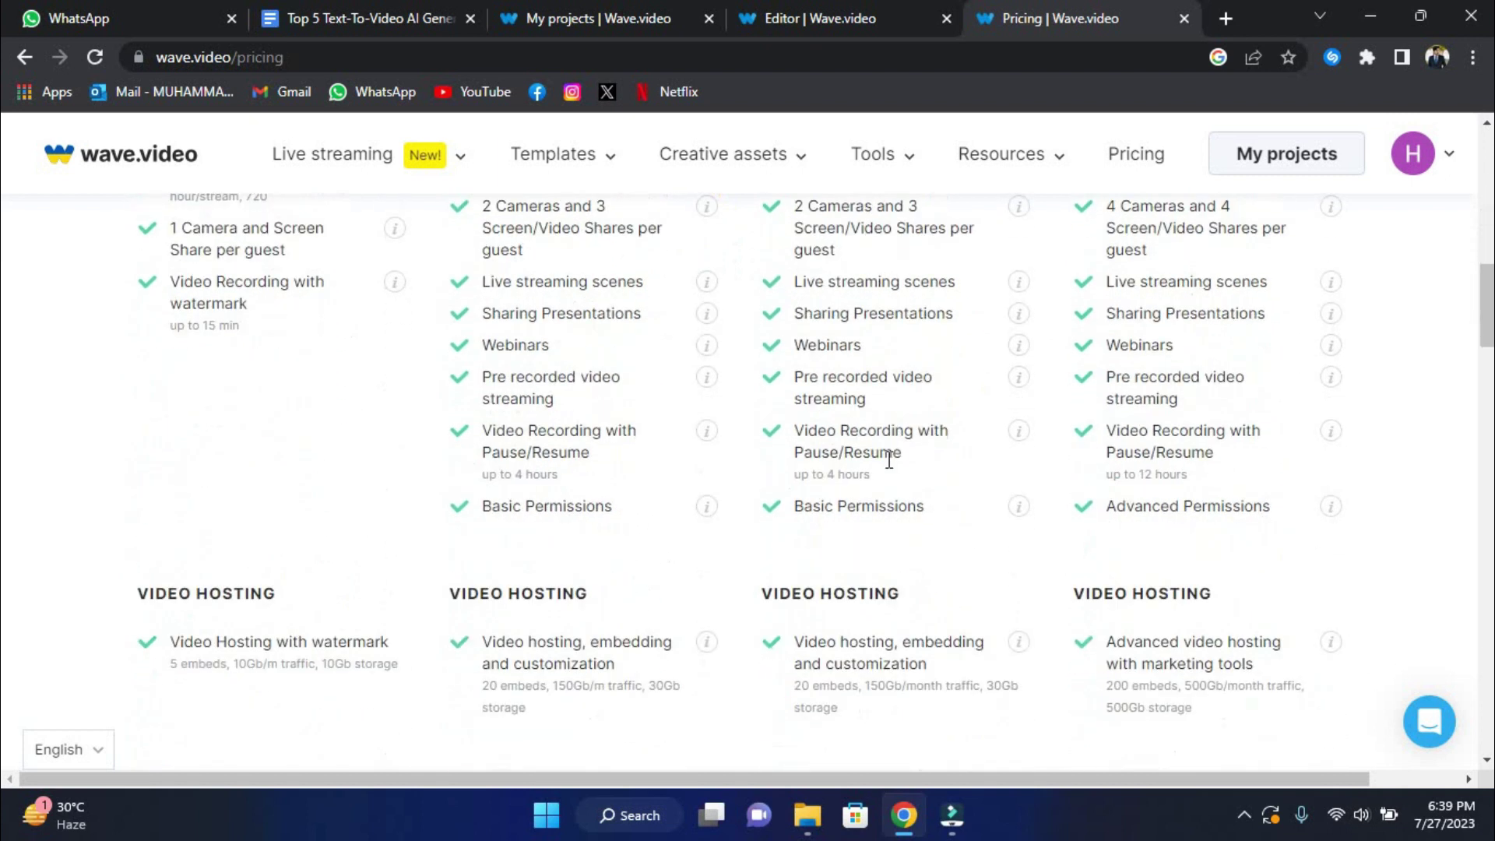
{"action": "scroll", "coordinate": [889, 460], "scroll_direction": "up", "scroll_amount": 15}
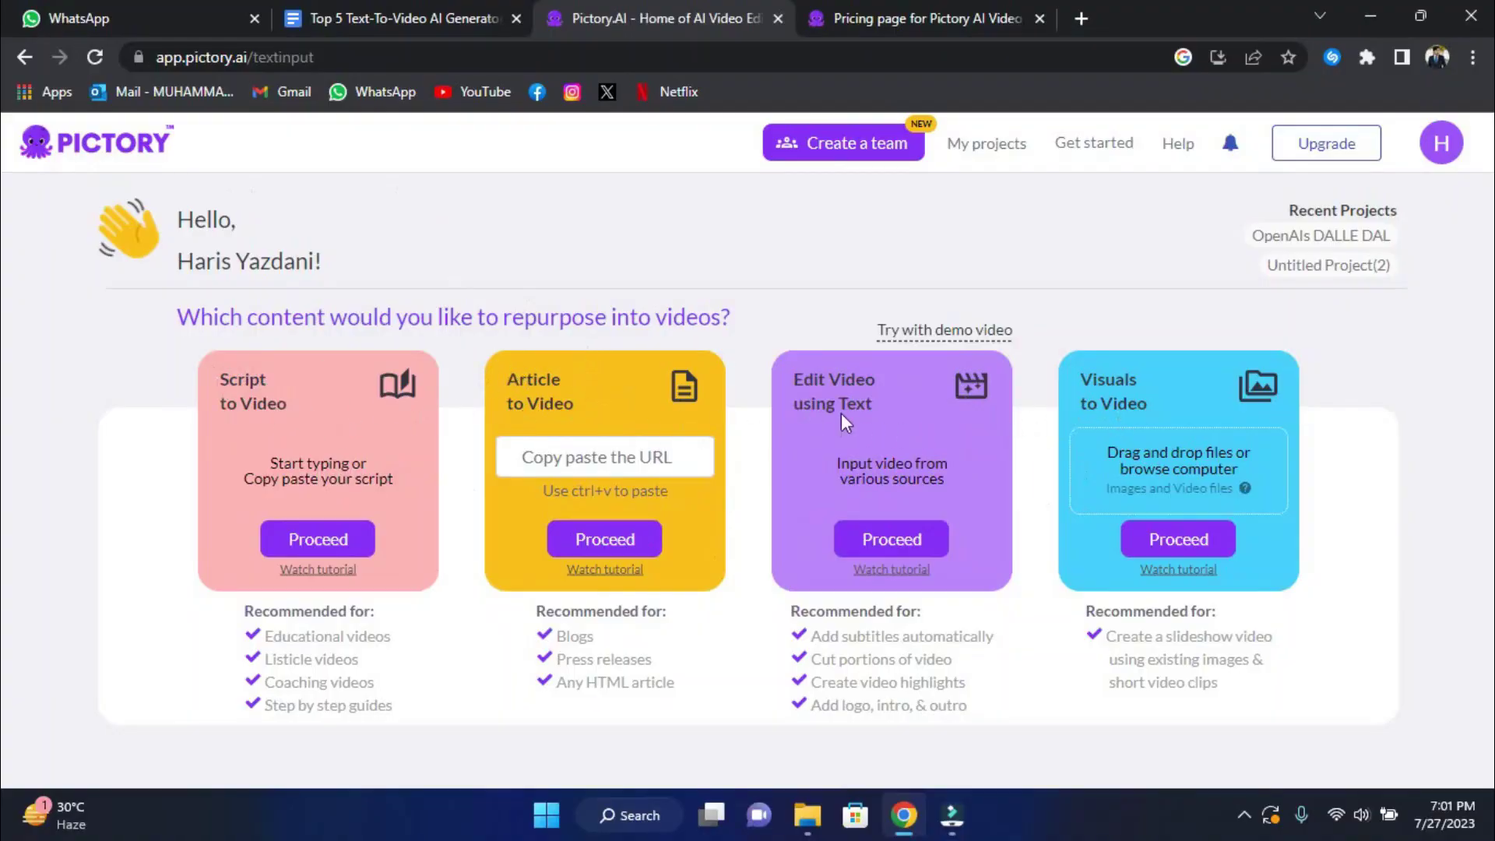
- Focus the Article to Video URL field for the weight-loss article
{"action": "left_click", "coordinate": [548, 457]}
{"action": "left_click", "coordinate": [560, 458]}
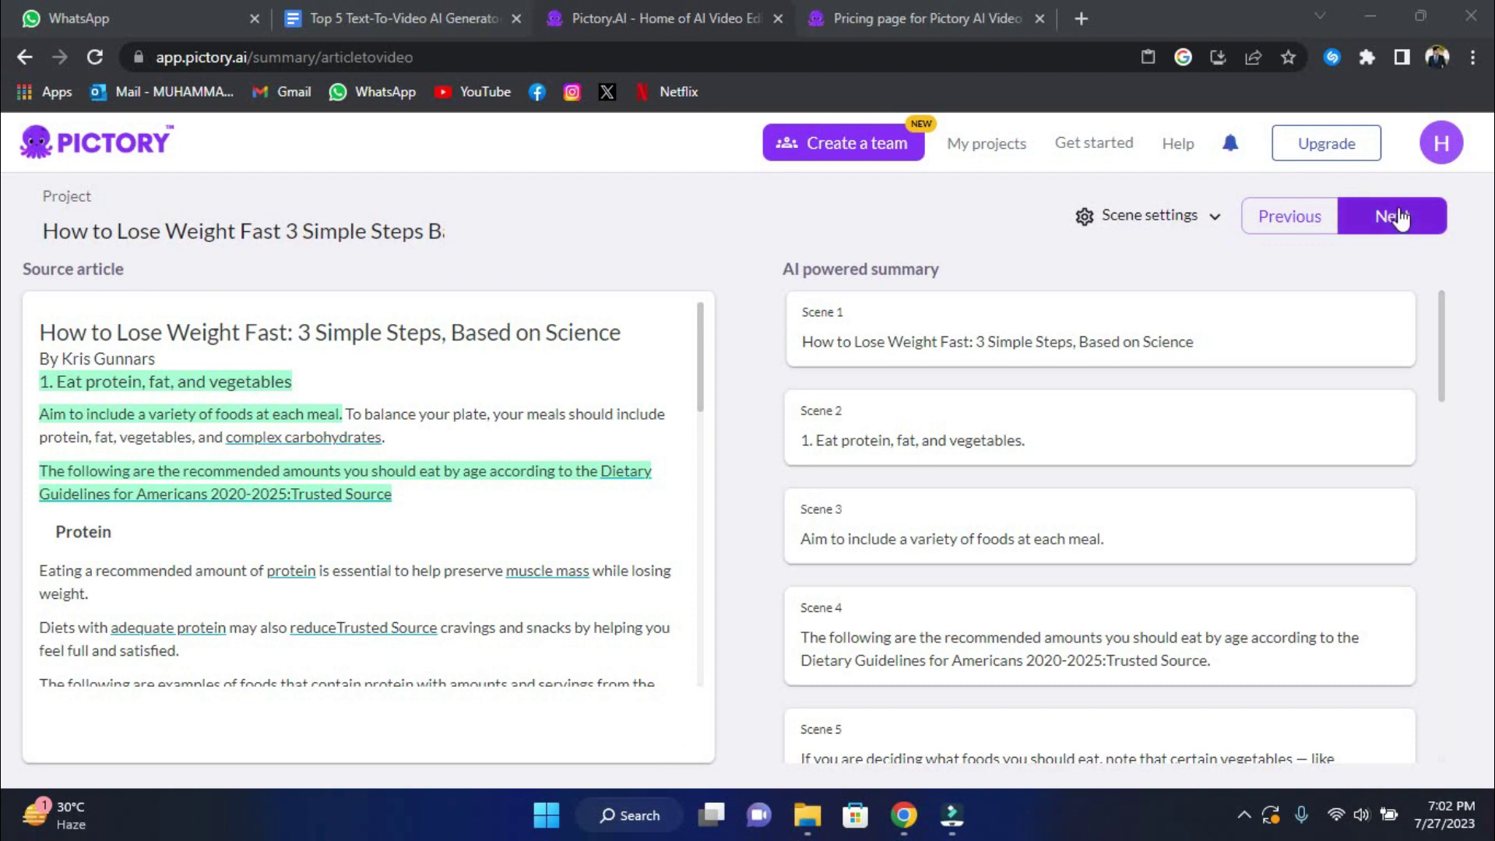
- Open the storyboard editor, preview Scene 7, and check the Text and Audio sidebar options
{"action": "left_click", "coordinate": [1394, 216]}
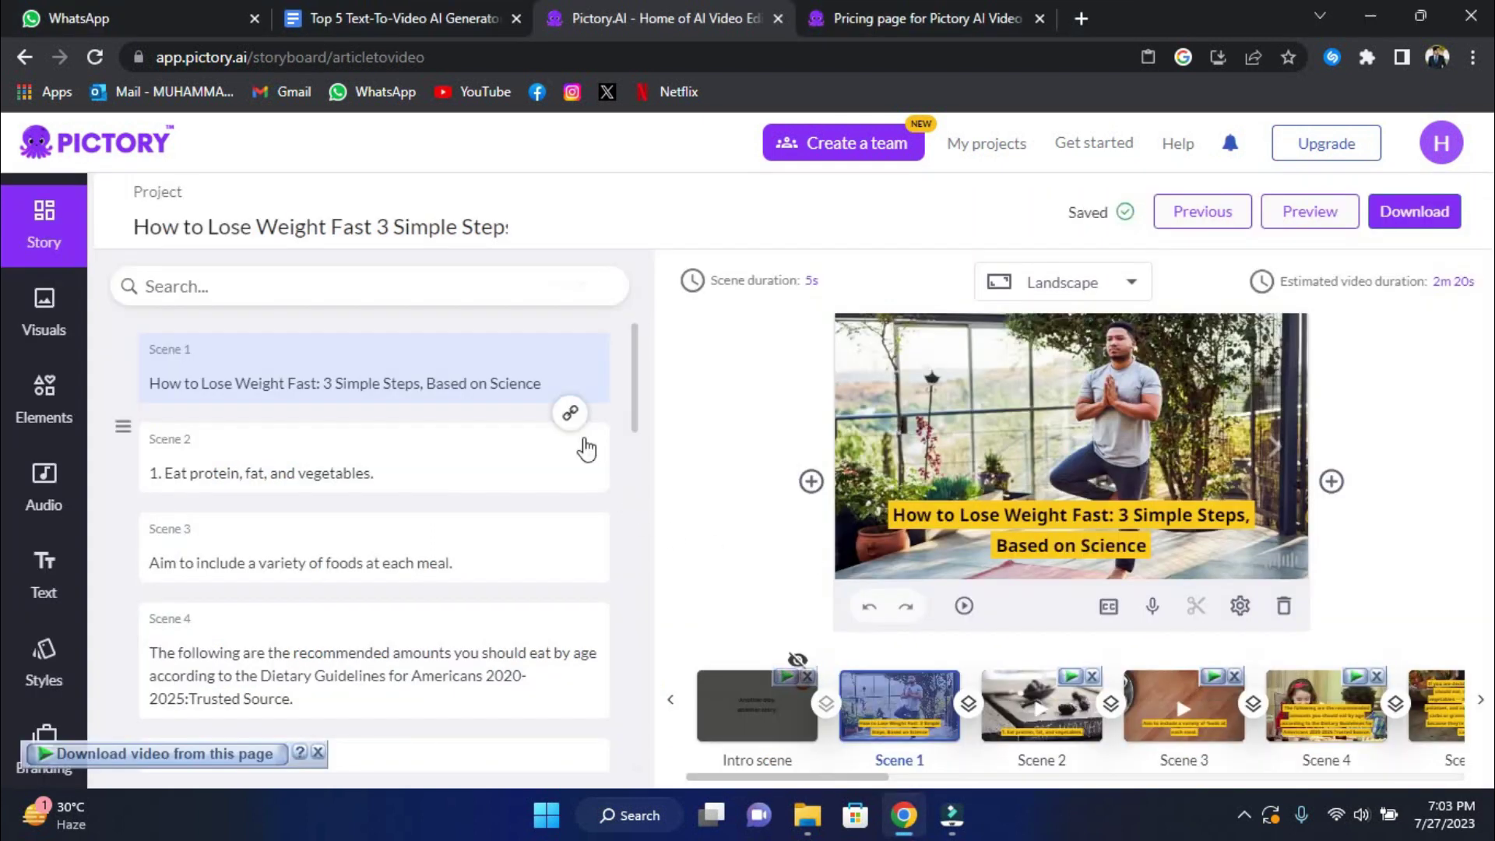
{"action": "scroll", "coordinate": [585, 445], "scroll_direction": "down", "scroll_amount": 1}
{"action": "scroll", "coordinate": [590, 536], "scroll_direction": "down", "scroll_amount": 2}
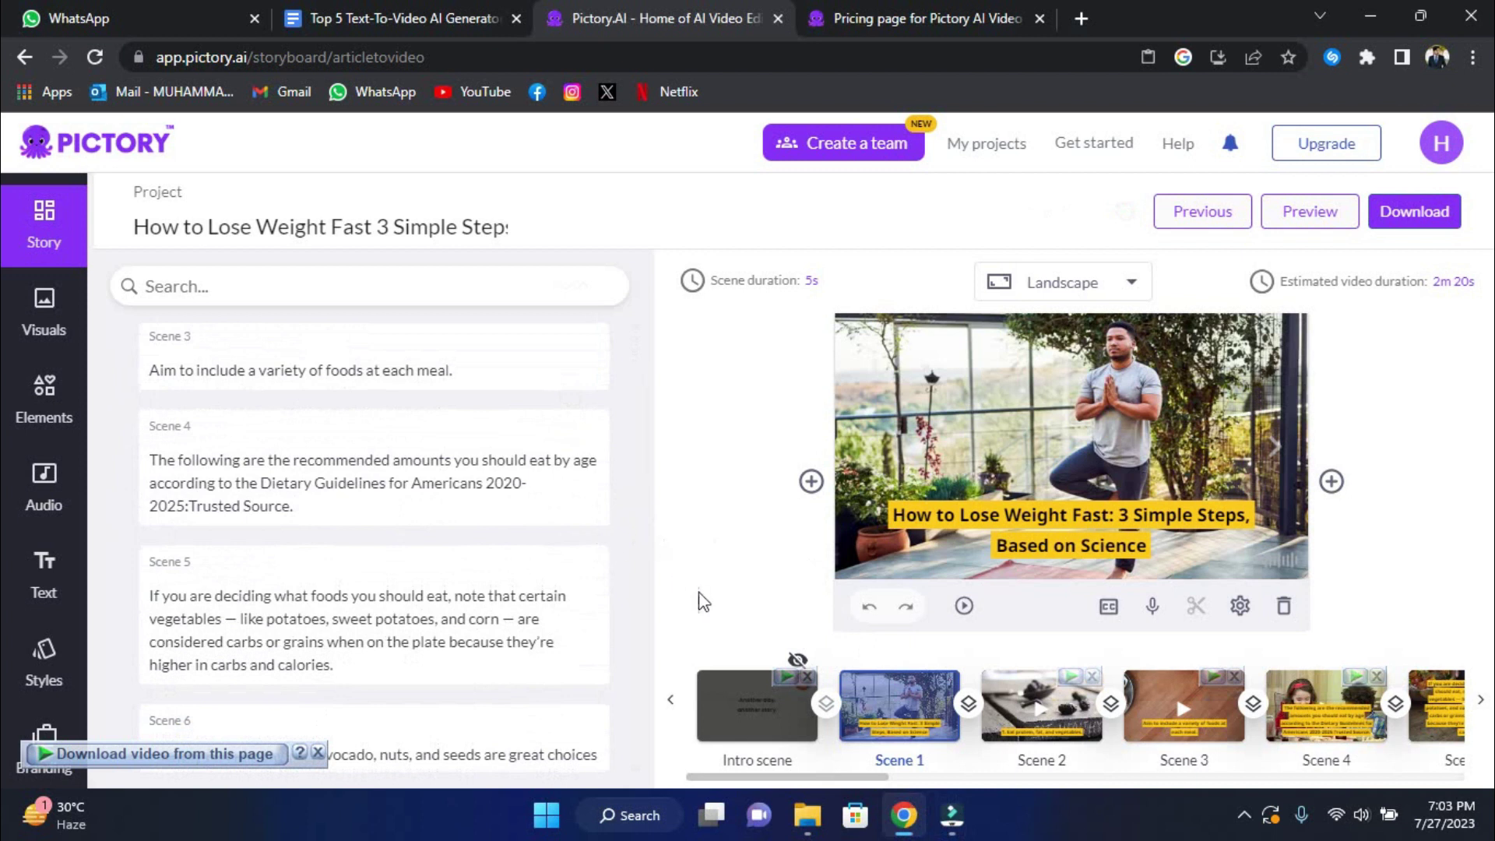
{"action": "scroll", "coordinate": [411, 594], "scroll_direction": "down", "scroll_amount": 5}
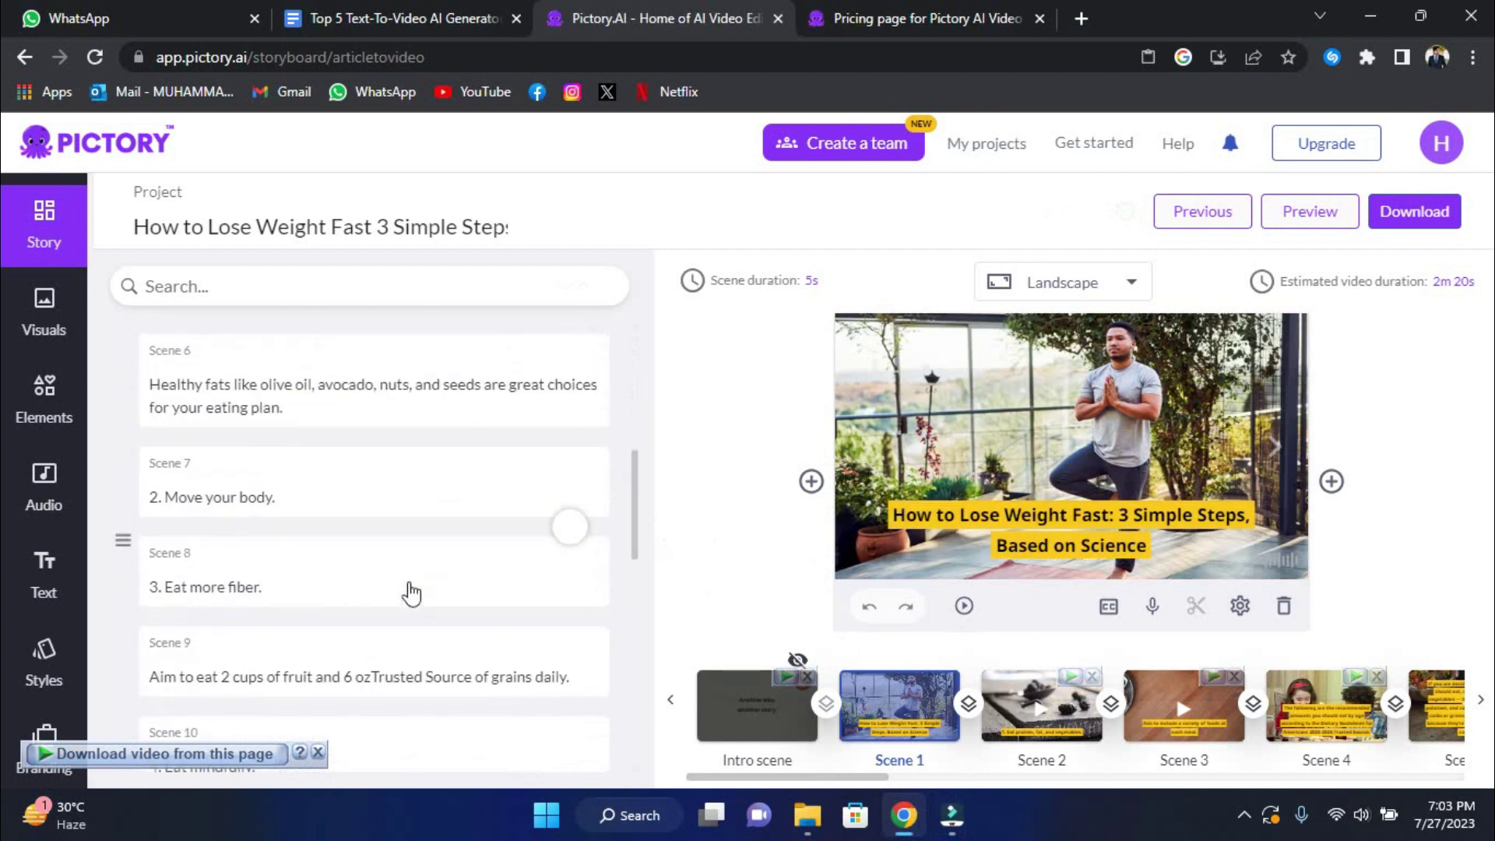
{"action": "scroll", "coordinate": [427, 551], "scroll_direction": "up", "scroll_amount": 1}
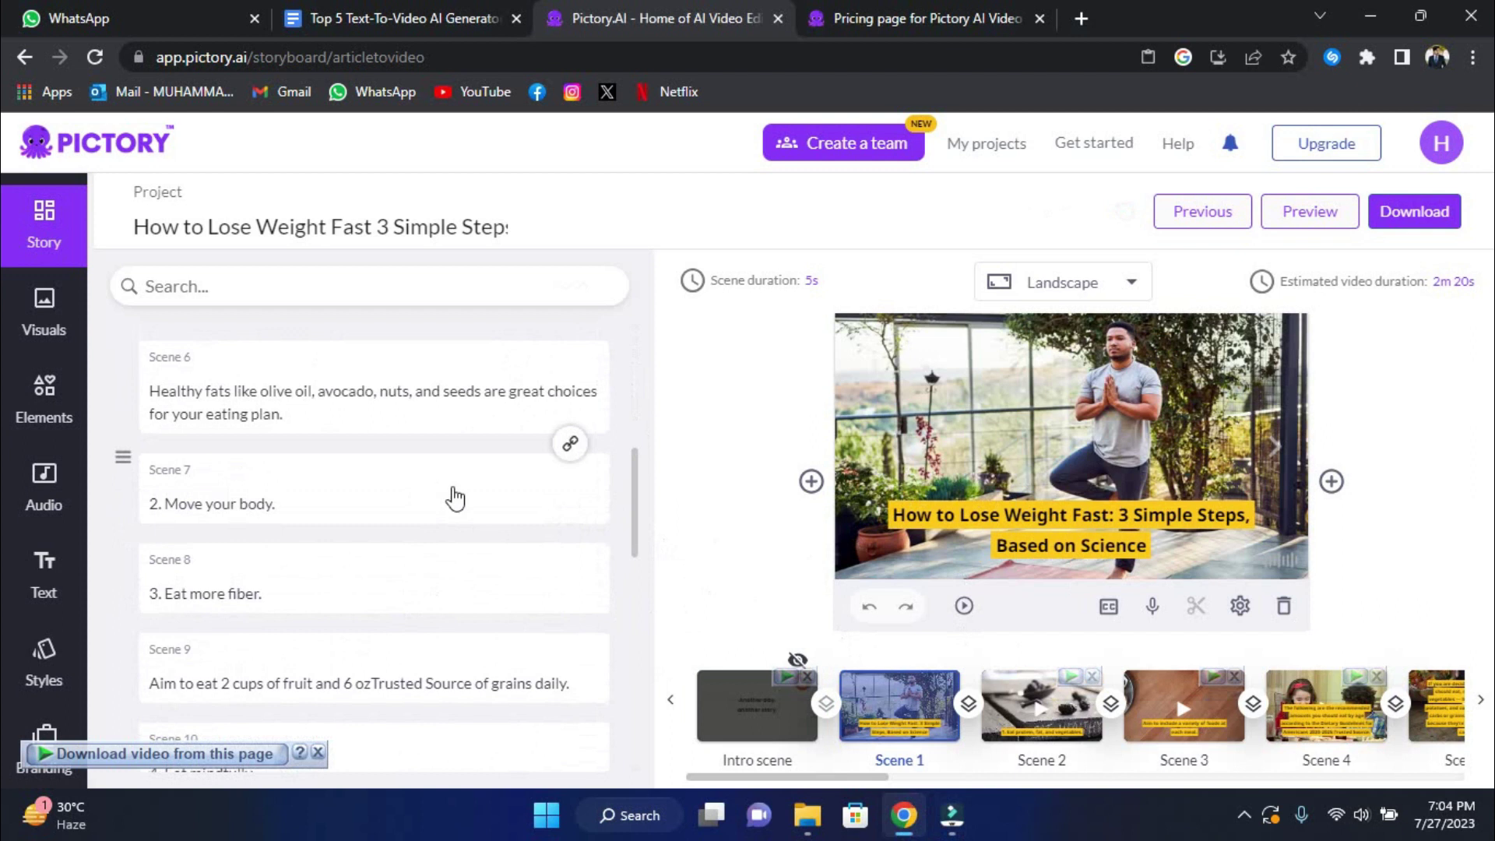
{"action": "left_click", "coordinate": [455, 498]}
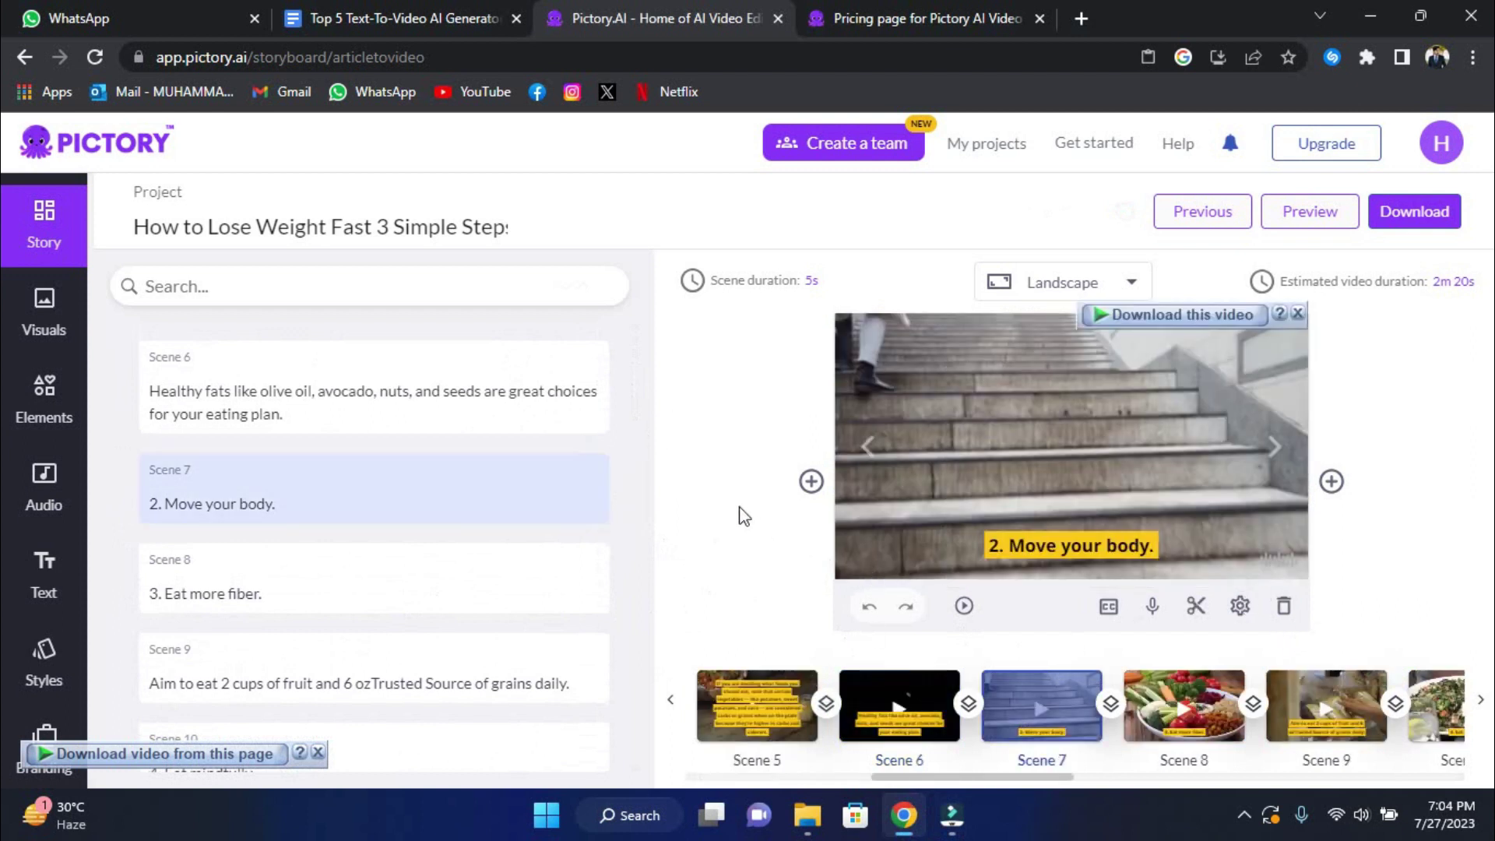
{"action": "scroll", "coordinate": [307, 413], "scroll_direction": "up", "scroll_amount": 6}
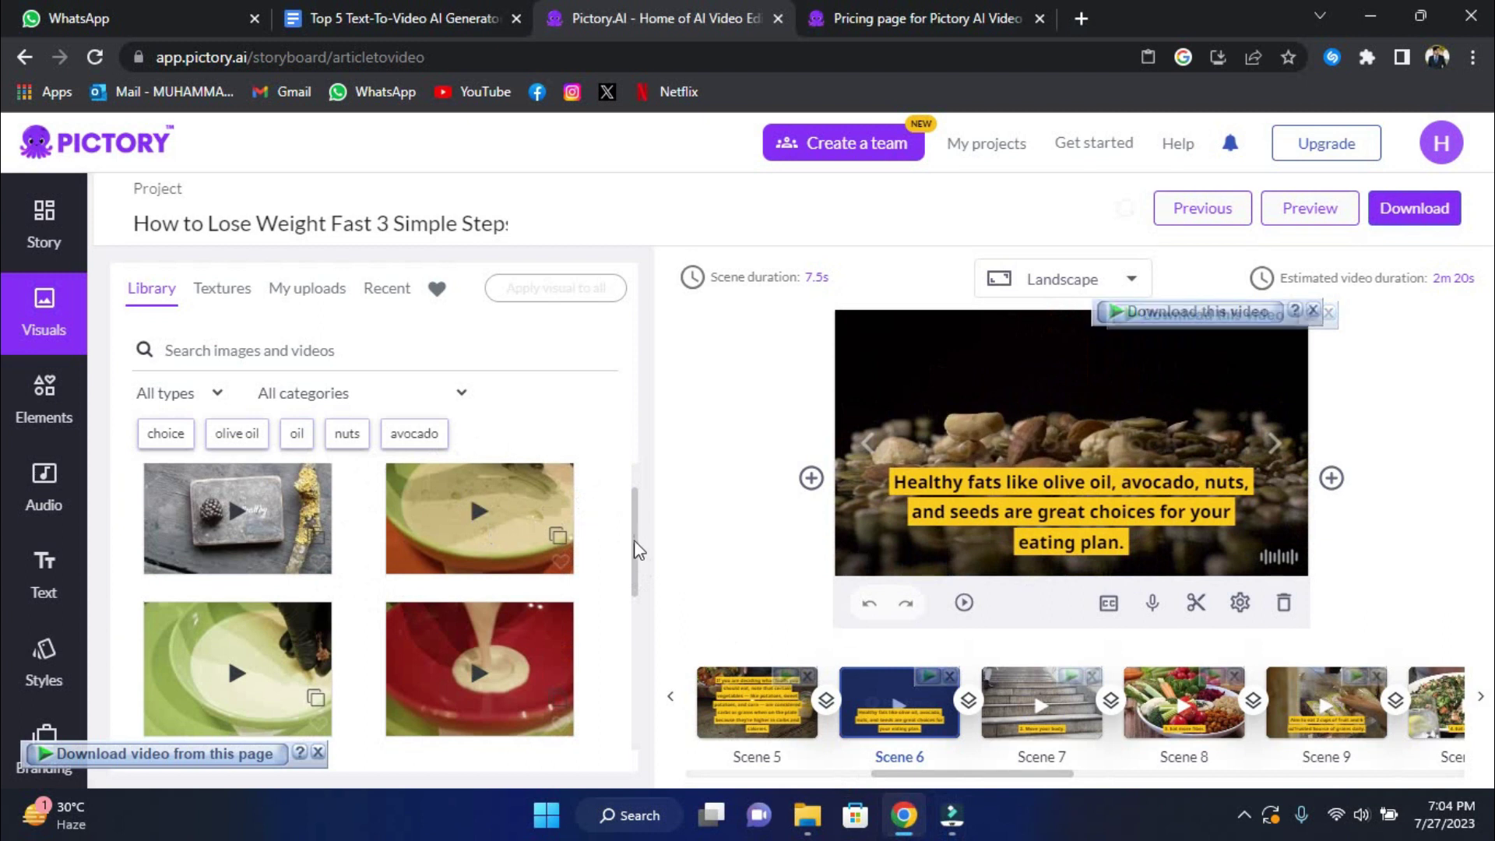
{"action": "scroll", "coordinate": [638, 530], "scroll_direction": "up", "scroll_amount": 2}
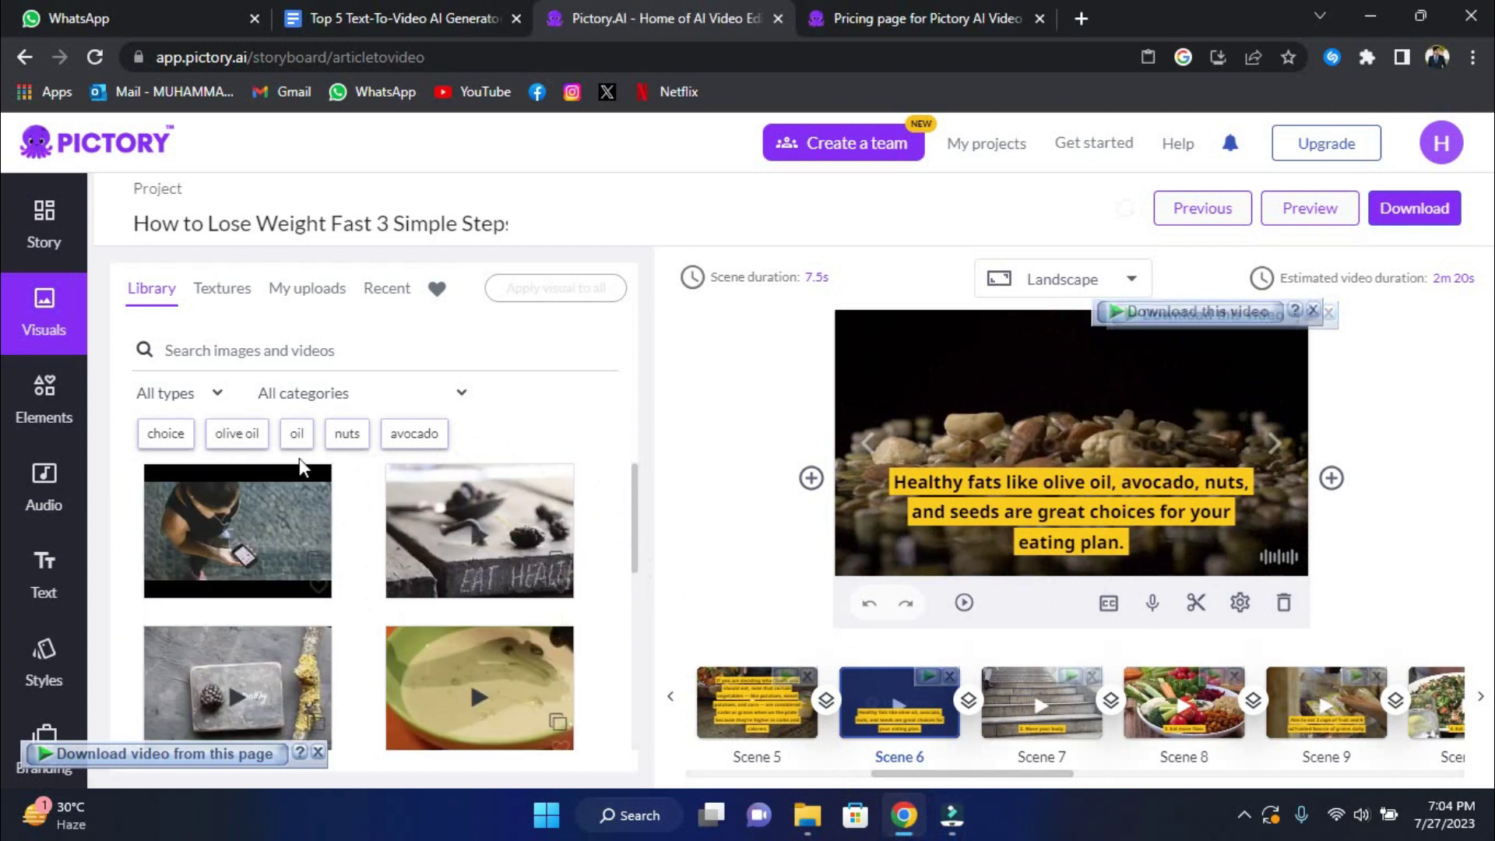
{"action": "left_click", "coordinate": [44, 581]}
{"action": "left_click", "coordinate": [35, 471]}
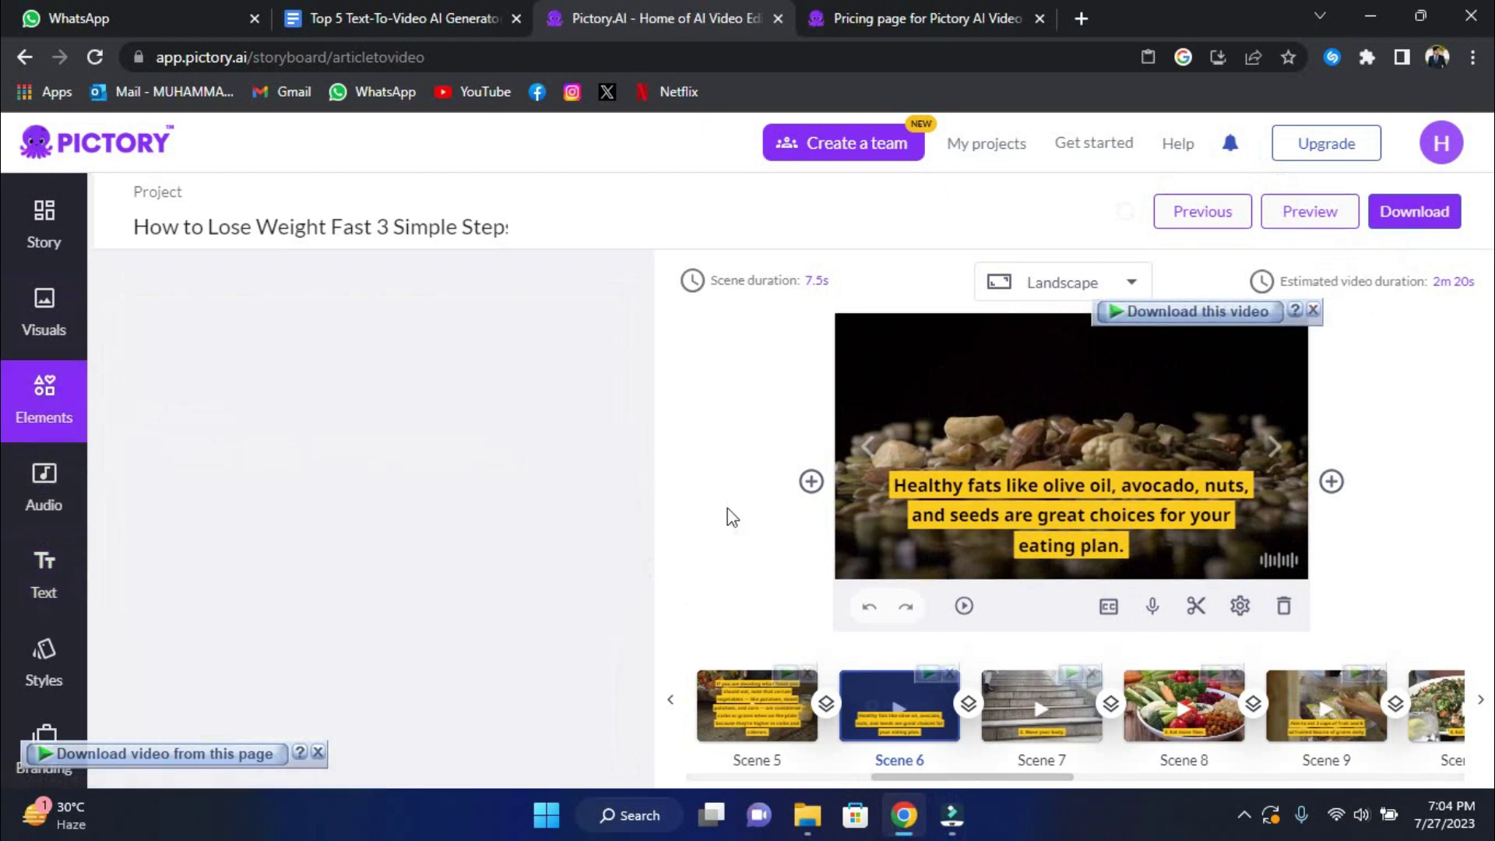
{"action": "left_click", "coordinate": [62, 506]}
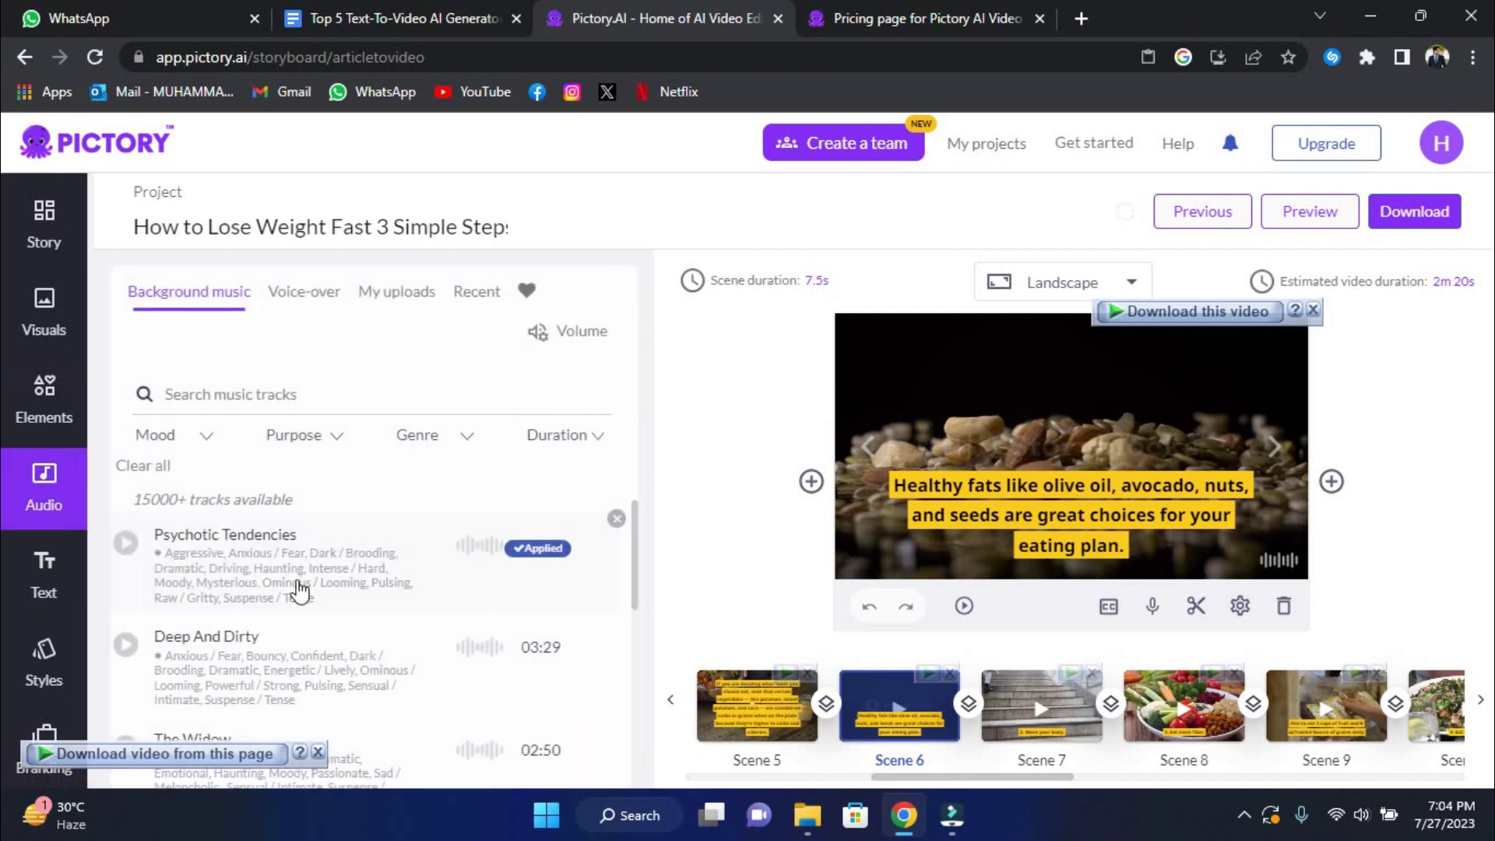
{"action": "scroll", "coordinate": [385, 550], "scroll_direction": "down", "scroll_amount": 1}
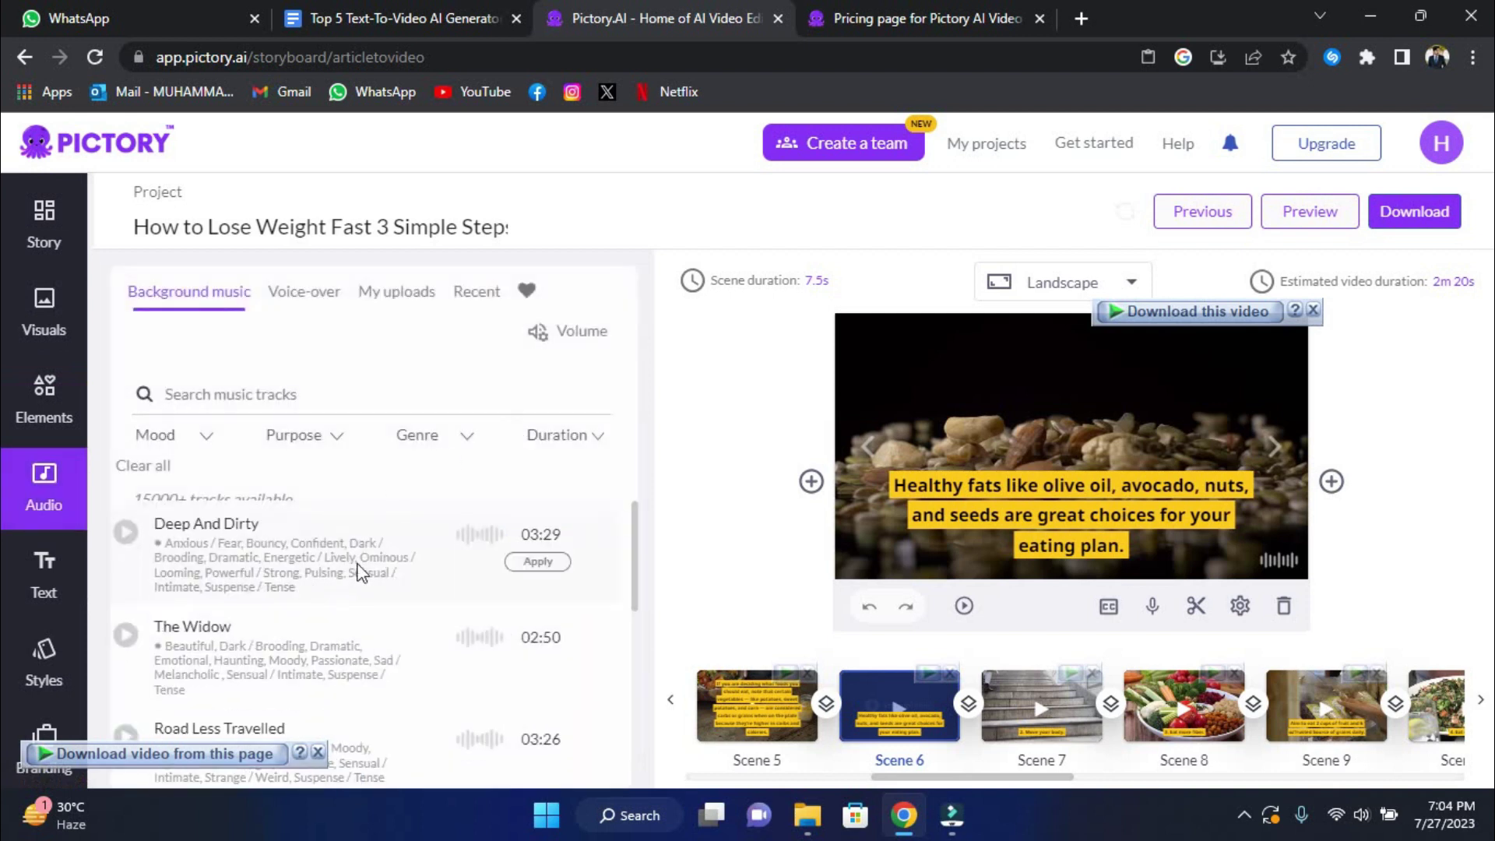
{"action": "scroll", "coordinate": [297, 600], "scroll_direction": "up", "scroll_amount": 1}
{"action": "left_click", "coordinate": [1153, 606]}
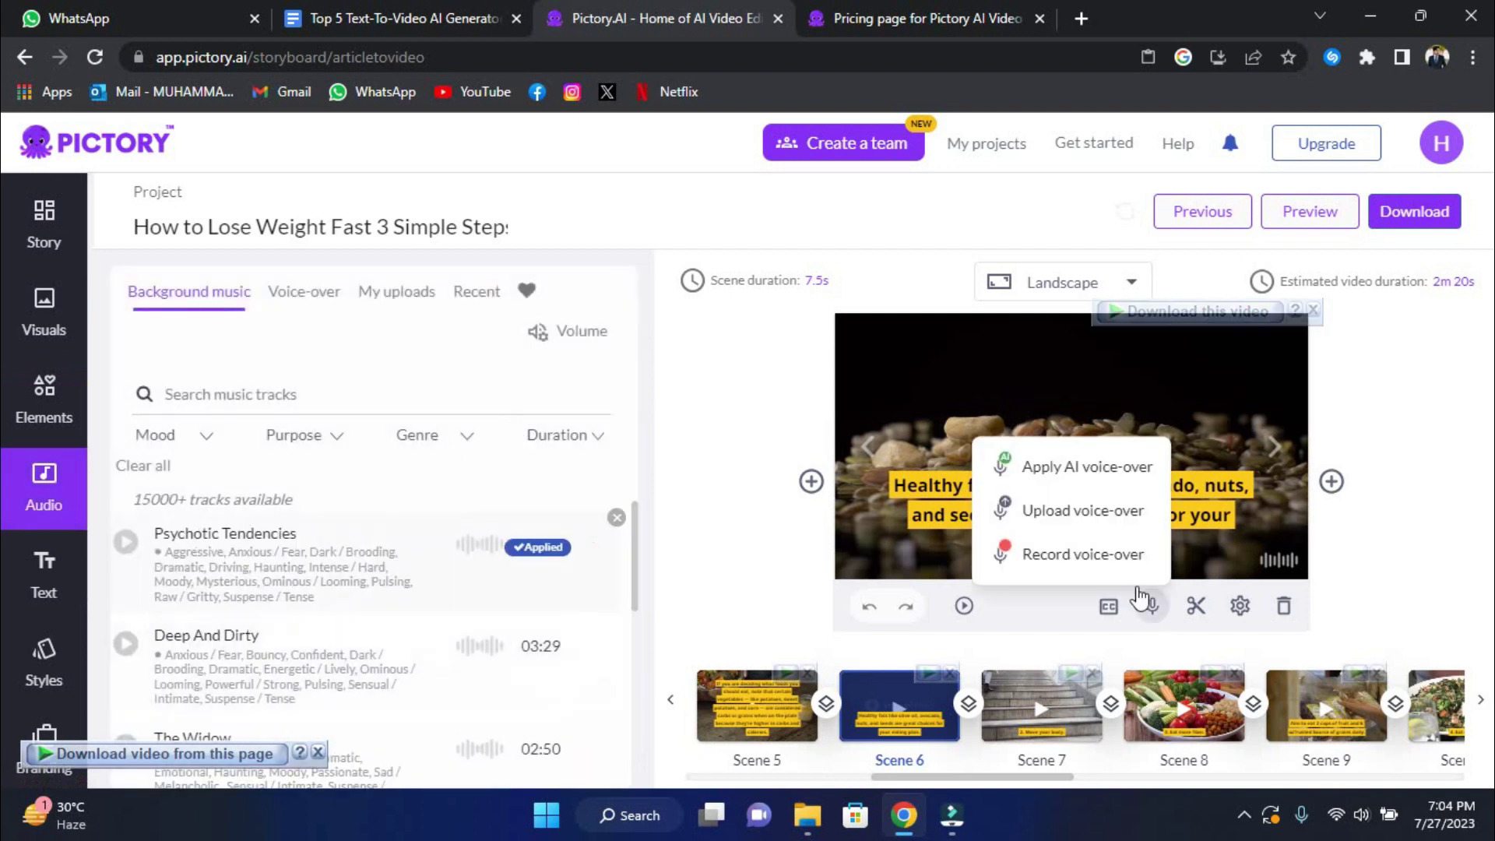
{"action": "left_click", "coordinate": [1052, 475]}
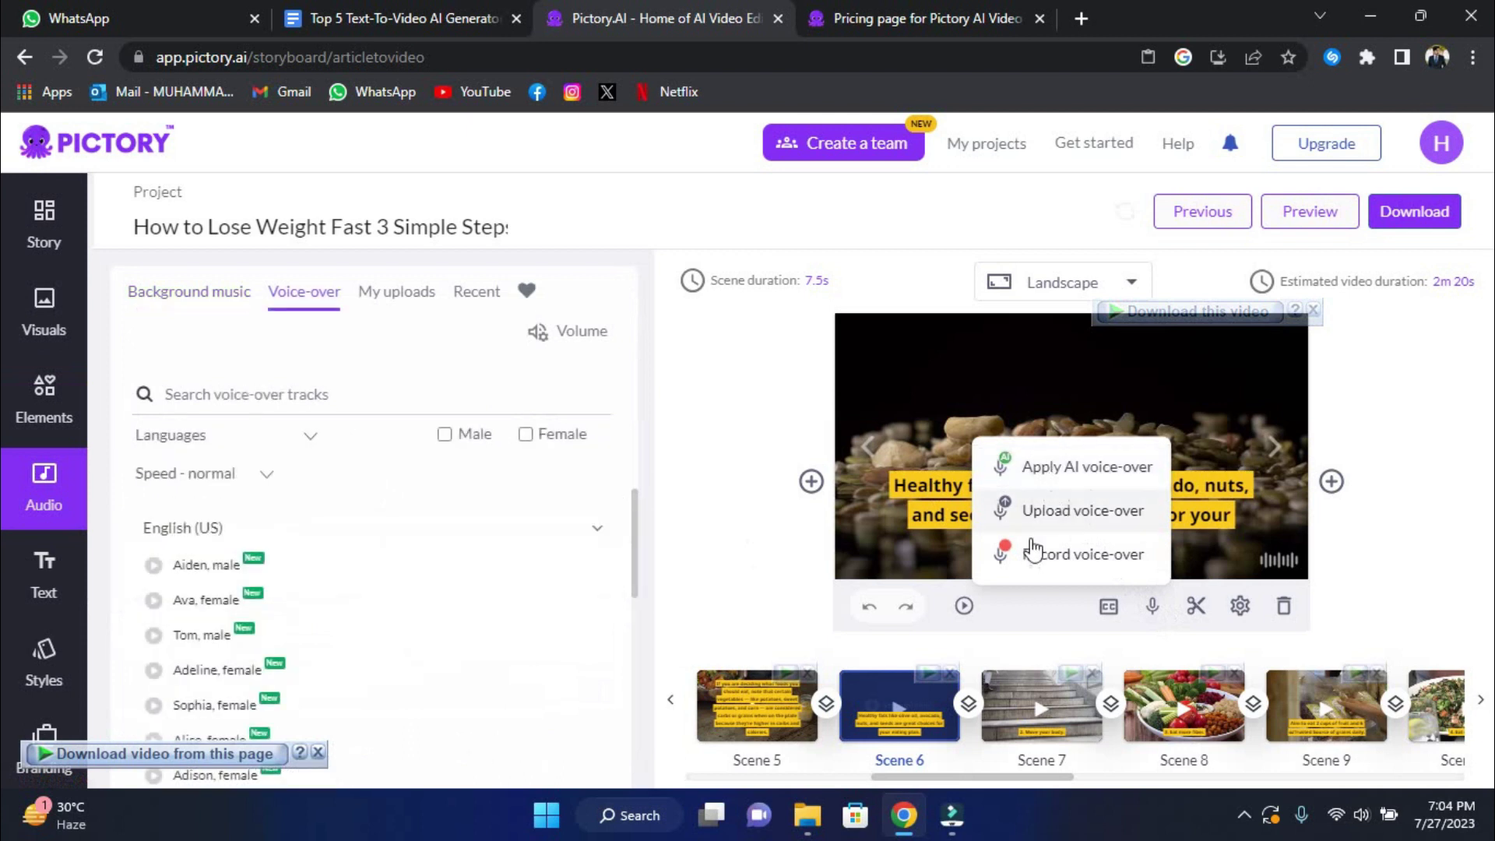
{"action": "left_click", "coordinate": [443, 547]}
{"action": "scroll", "coordinate": [442, 547], "scroll_direction": "down", "scroll_amount": 10}
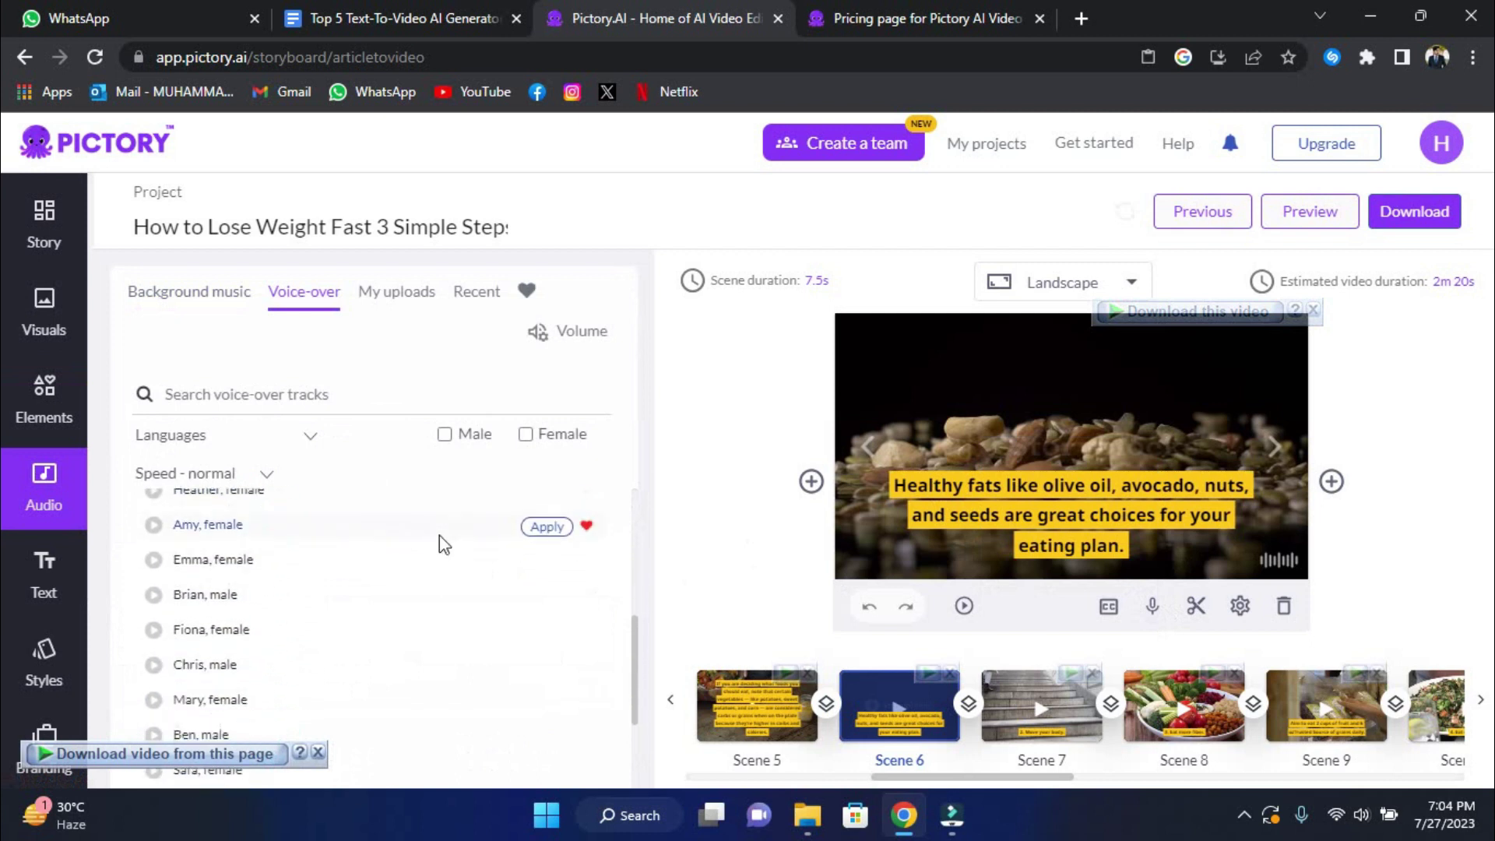
{"action": "scroll", "coordinate": [442, 547], "scroll_direction": "up", "scroll_amount": 10}
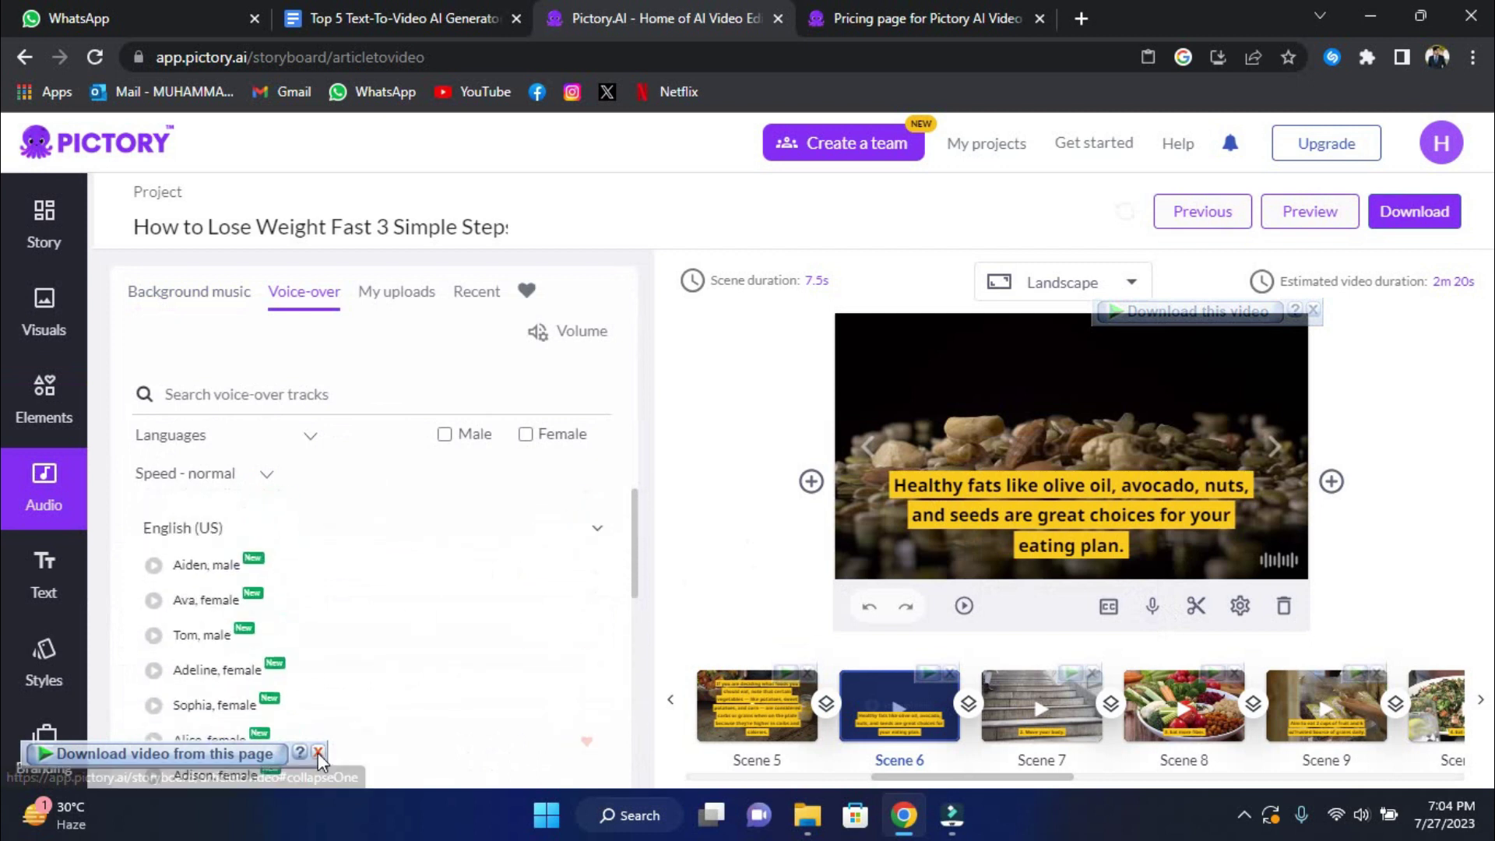
{"action": "scroll", "coordinate": [24, 645], "scroll_direction": "down", "scroll_amount": 1}
{"action": "scroll", "coordinate": [24, 645], "scroll_direction": "down", "scroll_amount": 2}
{"action": "scroll", "coordinate": [39, 615], "scroll_direction": "up", "scroll_amount": 3}
{"action": "scroll", "coordinate": [39, 615], "scroll_direction": "up", "scroll_amount": 1}
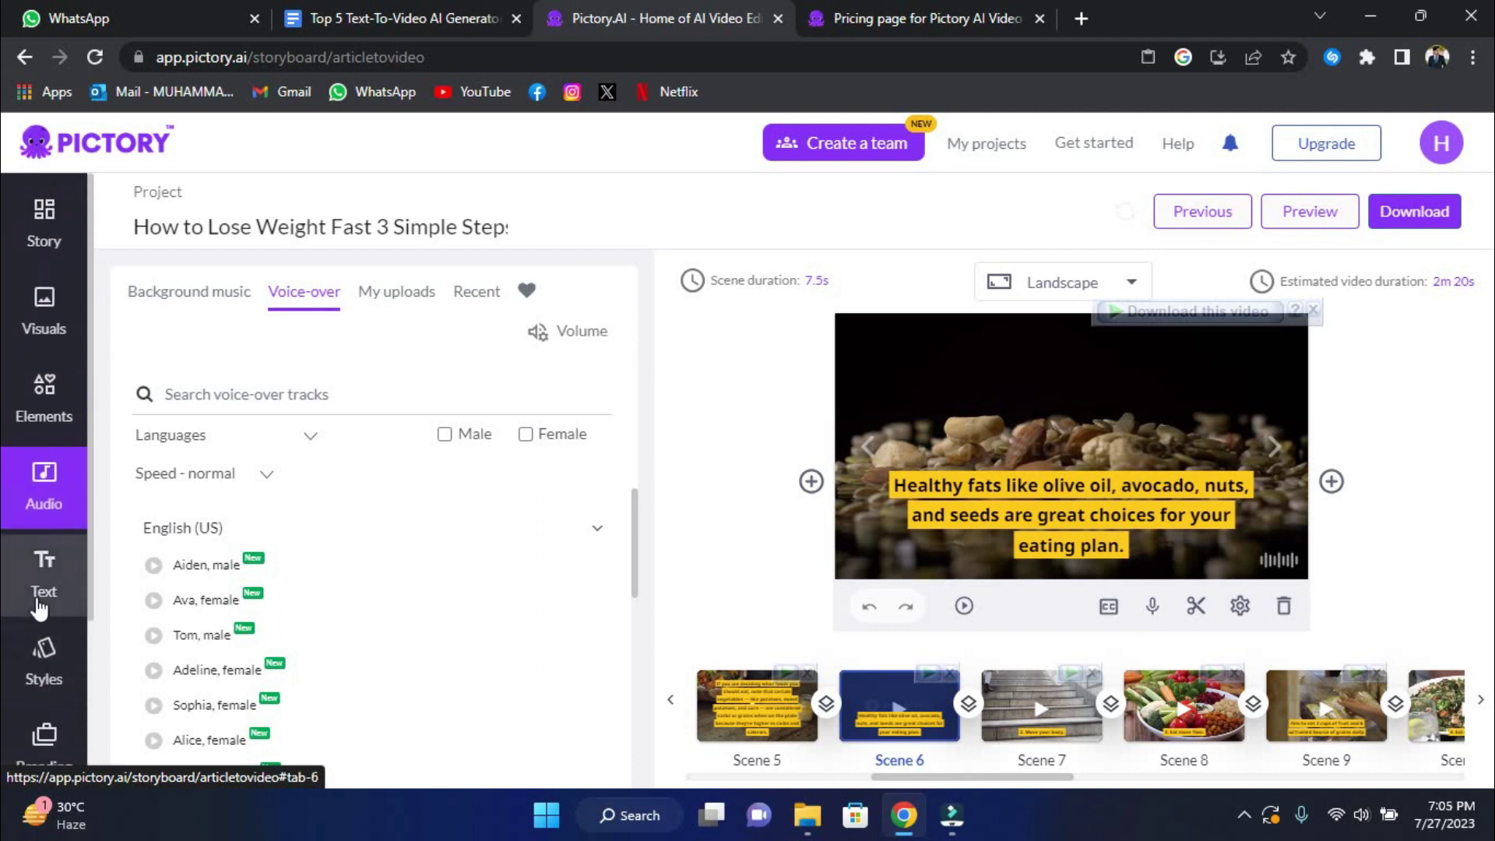
{"action": "scroll", "coordinate": [39, 611], "scroll_direction": "down", "scroll_amount": 2}
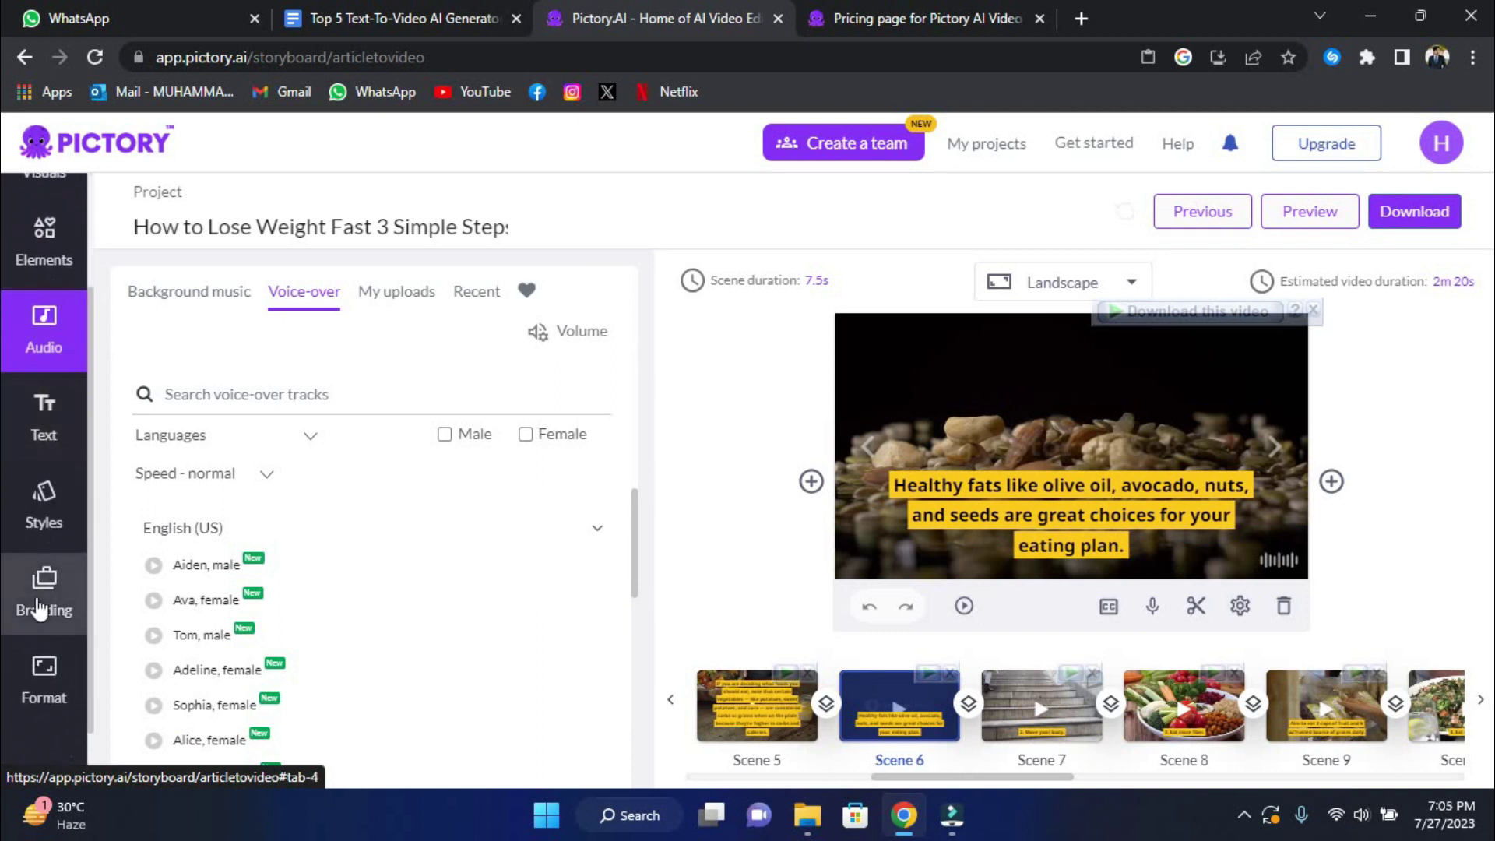
{"action": "scroll", "coordinate": [39, 610], "scroll_direction": "up", "scroll_amount": 1}
{"action": "left_click", "coordinate": [42, 578]}
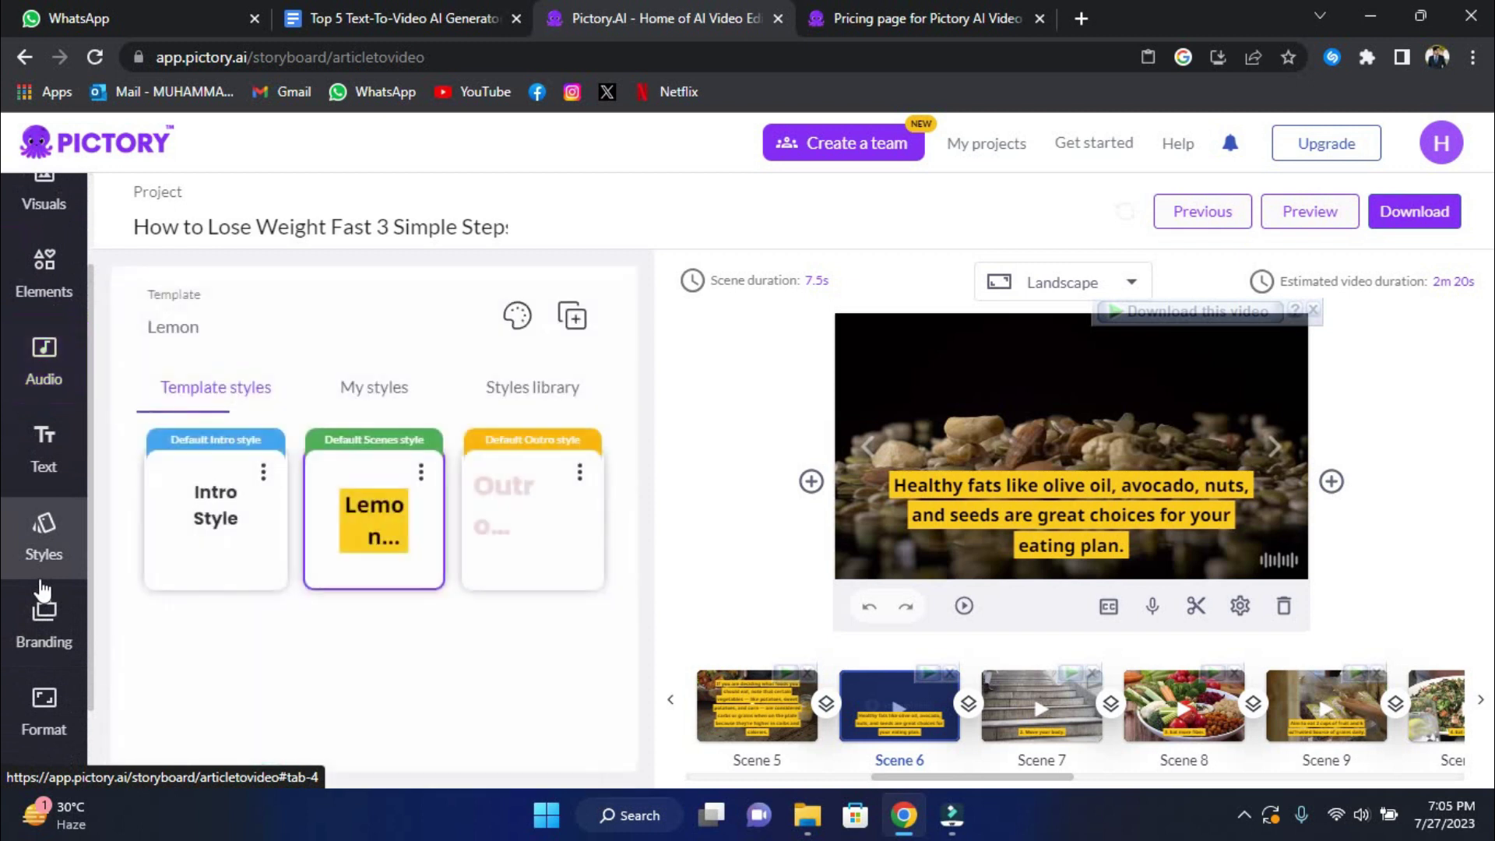
{"action": "scroll", "coordinate": [42, 590], "scroll_direction": "up", "scroll_amount": 1}
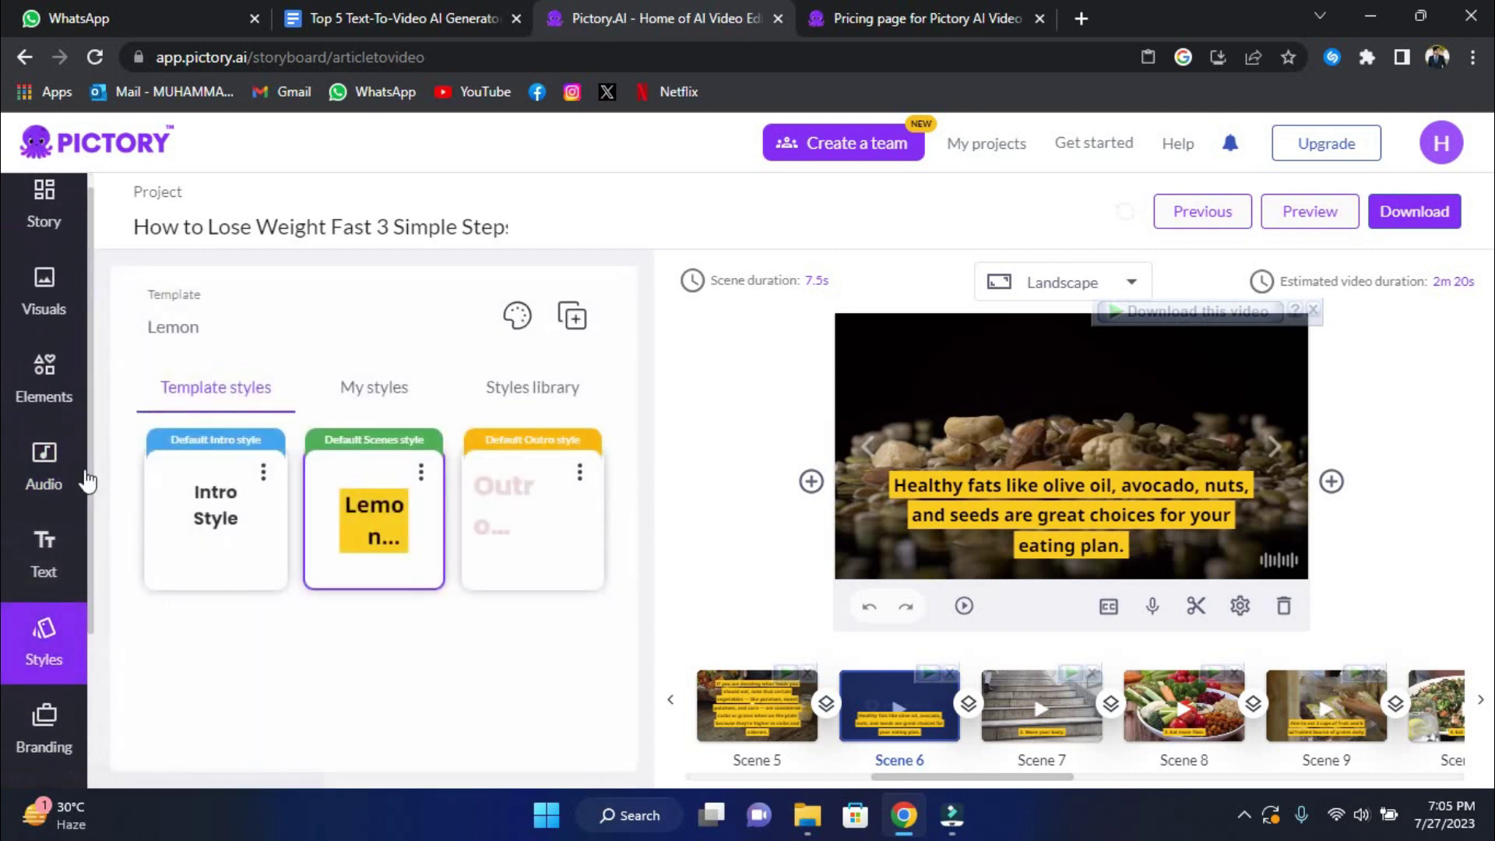
{"action": "scroll", "coordinate": [88, 481], "scroll_direction": "up", "scroll_amount": 1}
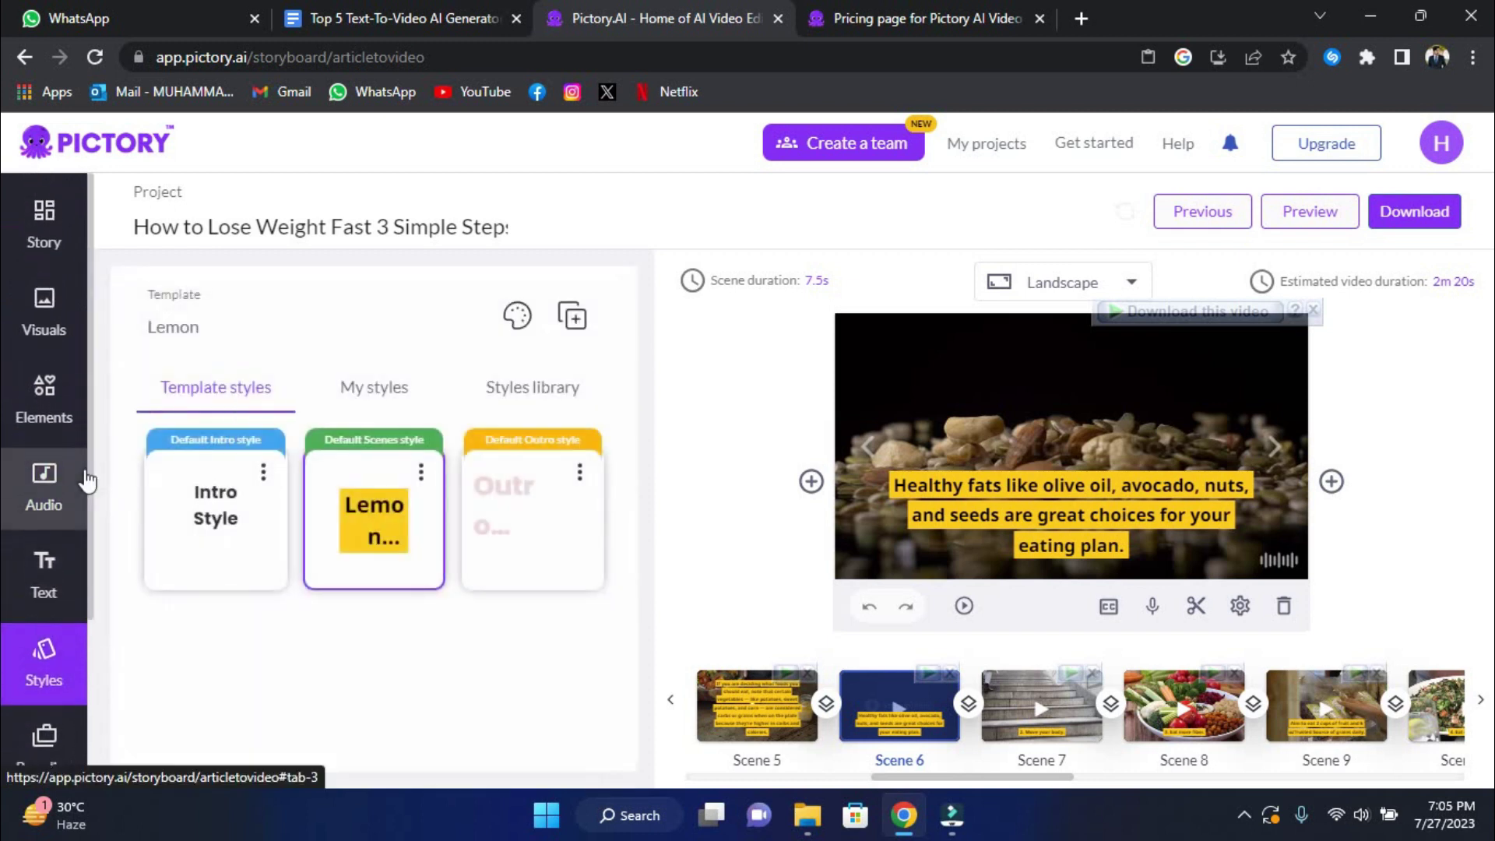
{"action": "left_click", "coordinate": [56, 563]}
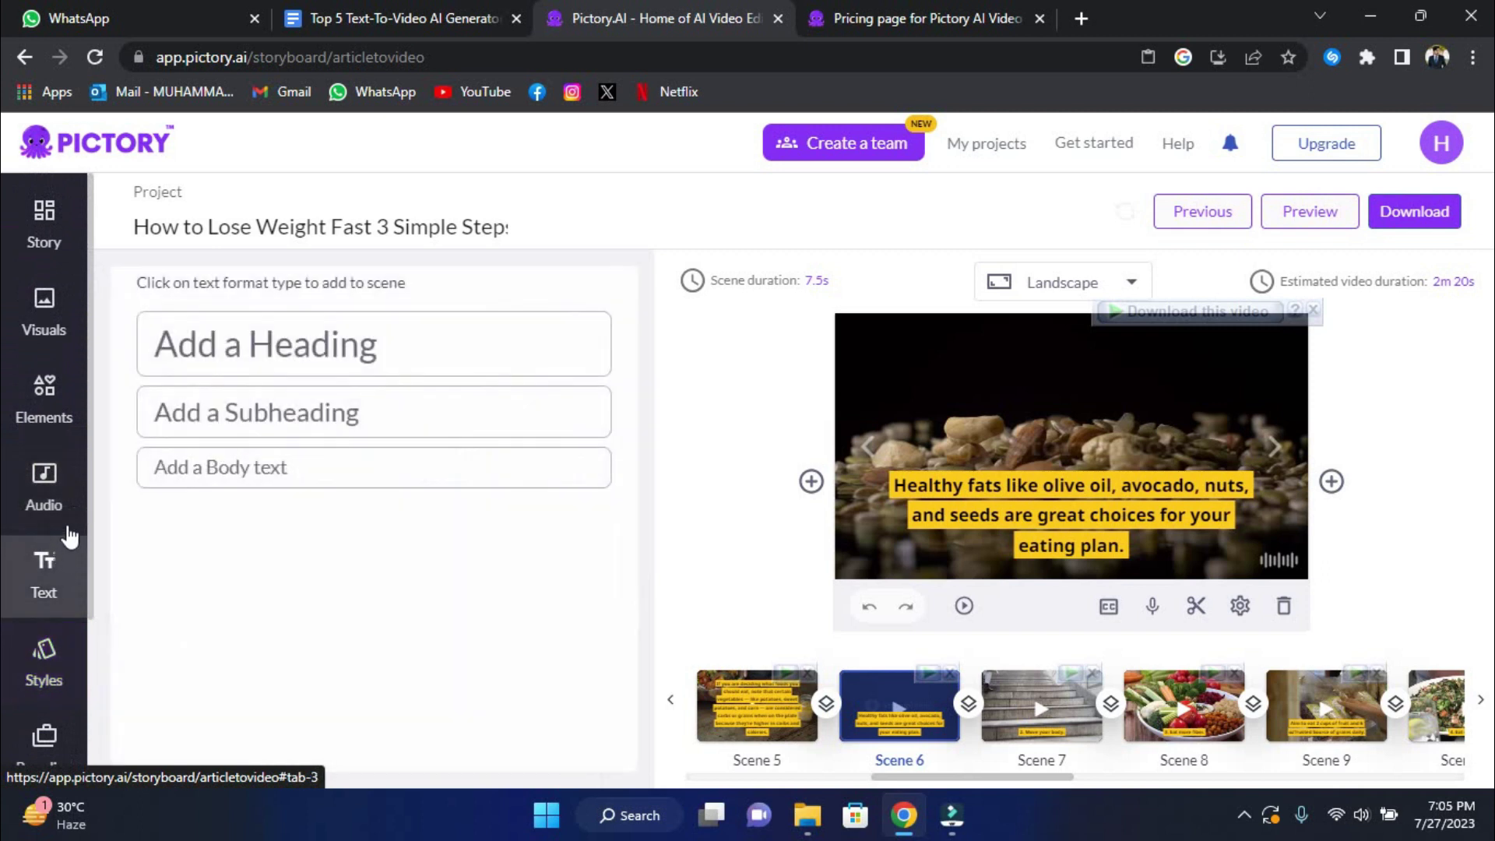
{"action": "left_click", "coordinate": [60, 385]}
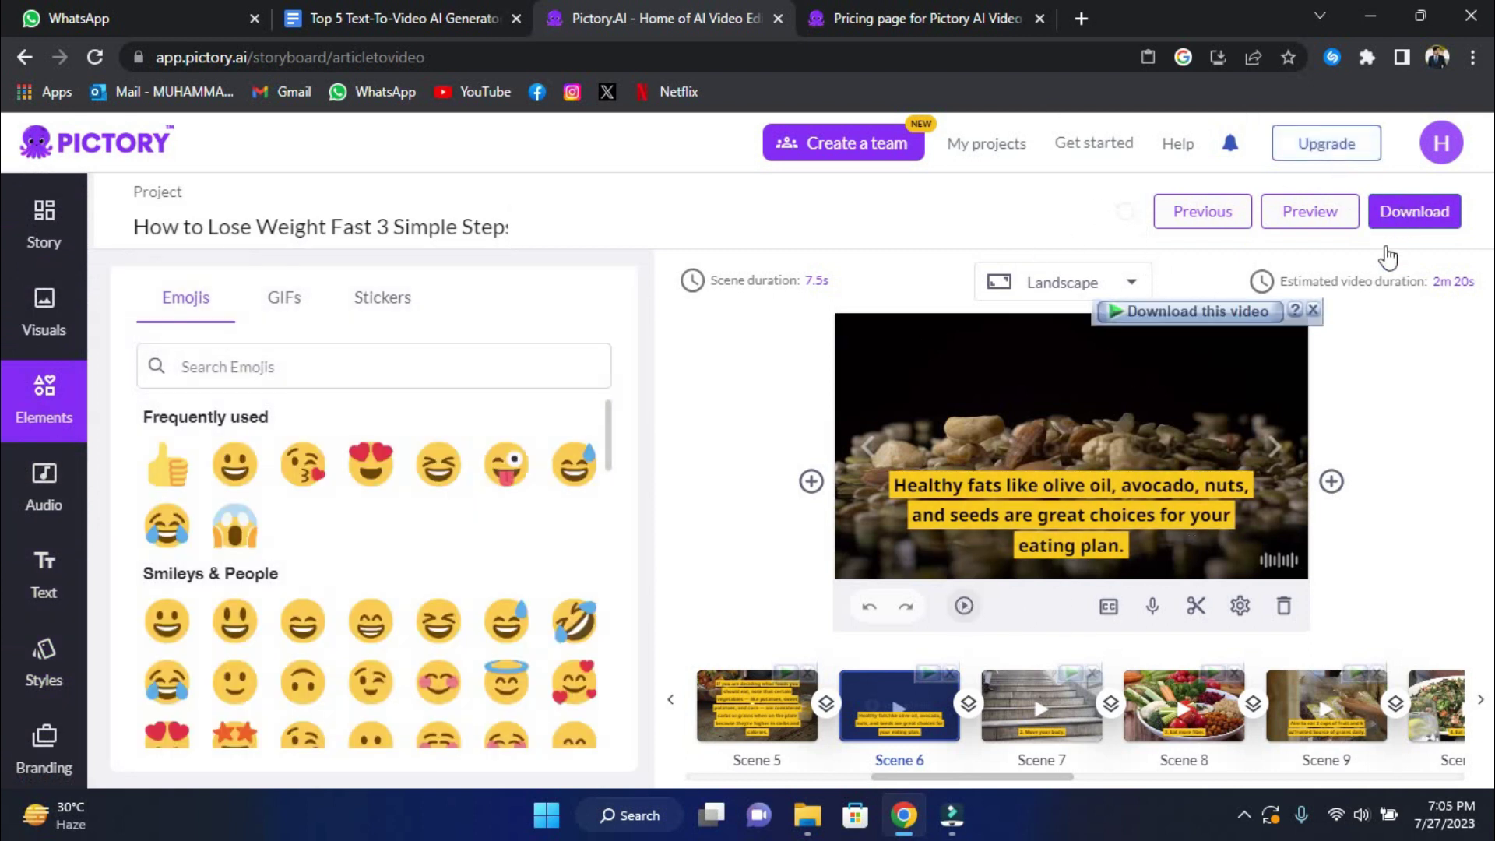
- Choose the video download option to start rendering the finished video
{"action": "left_click", "coordinate": [1386, 218]}
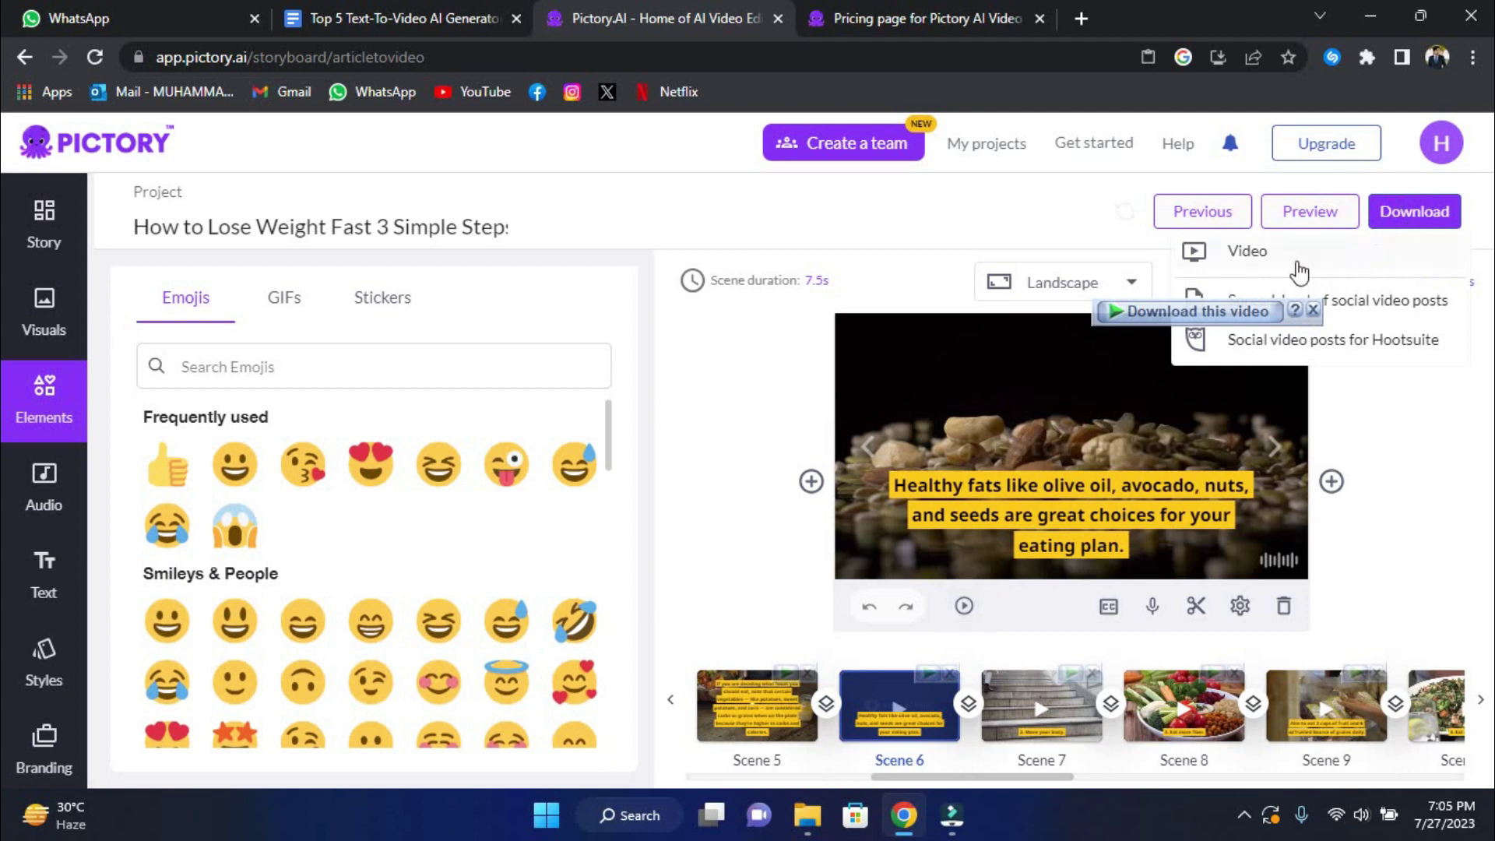
{"action": "left_click", "coordinate": [1240, 260]}
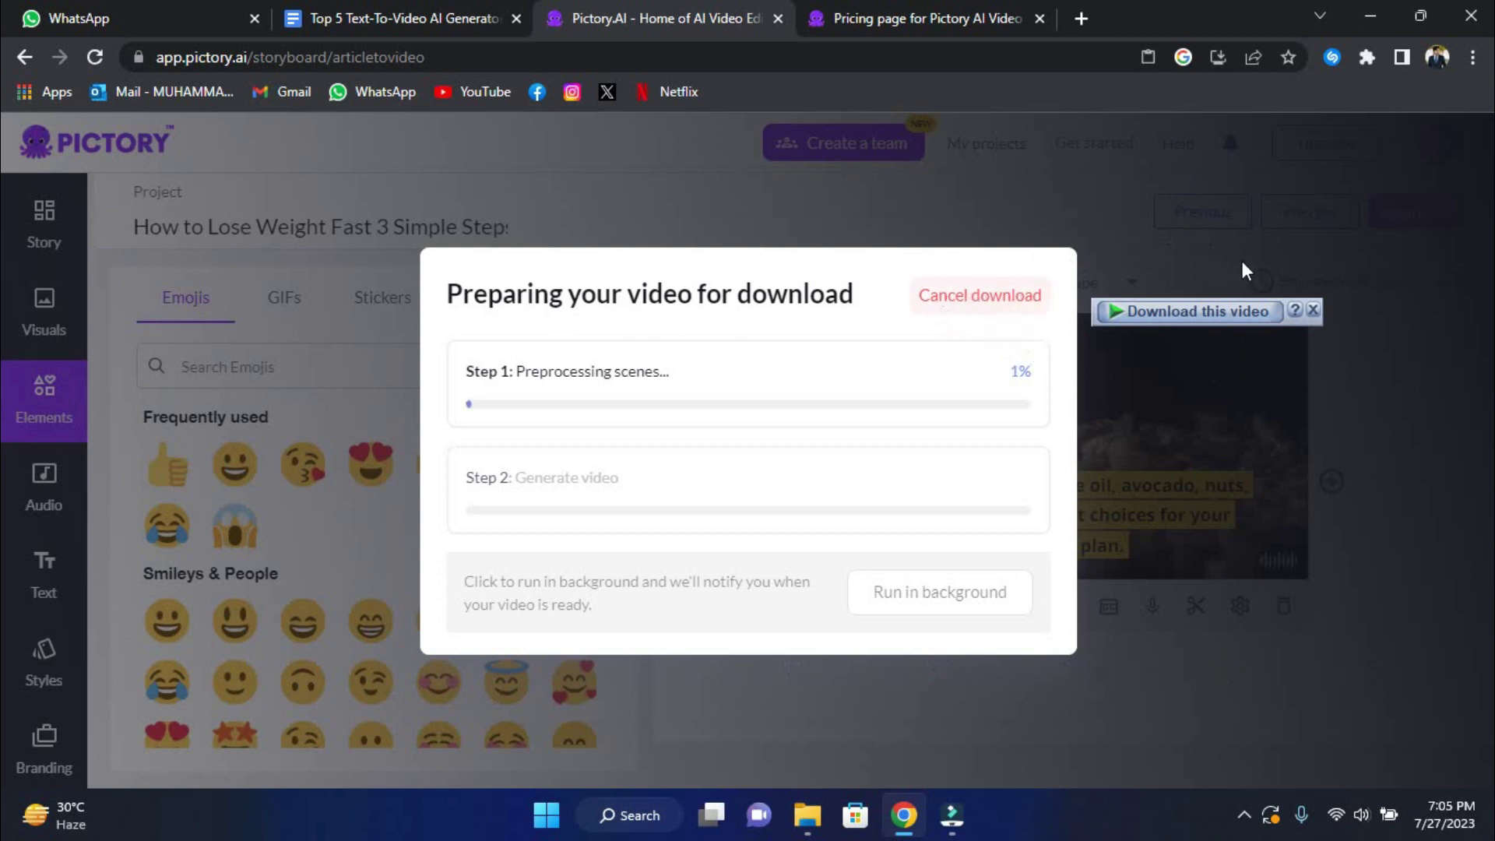
- Dismiss the video-download extension pop-up and scroll down the scene strip
{"action": "left_click", "coordinate": [1314, 311]}
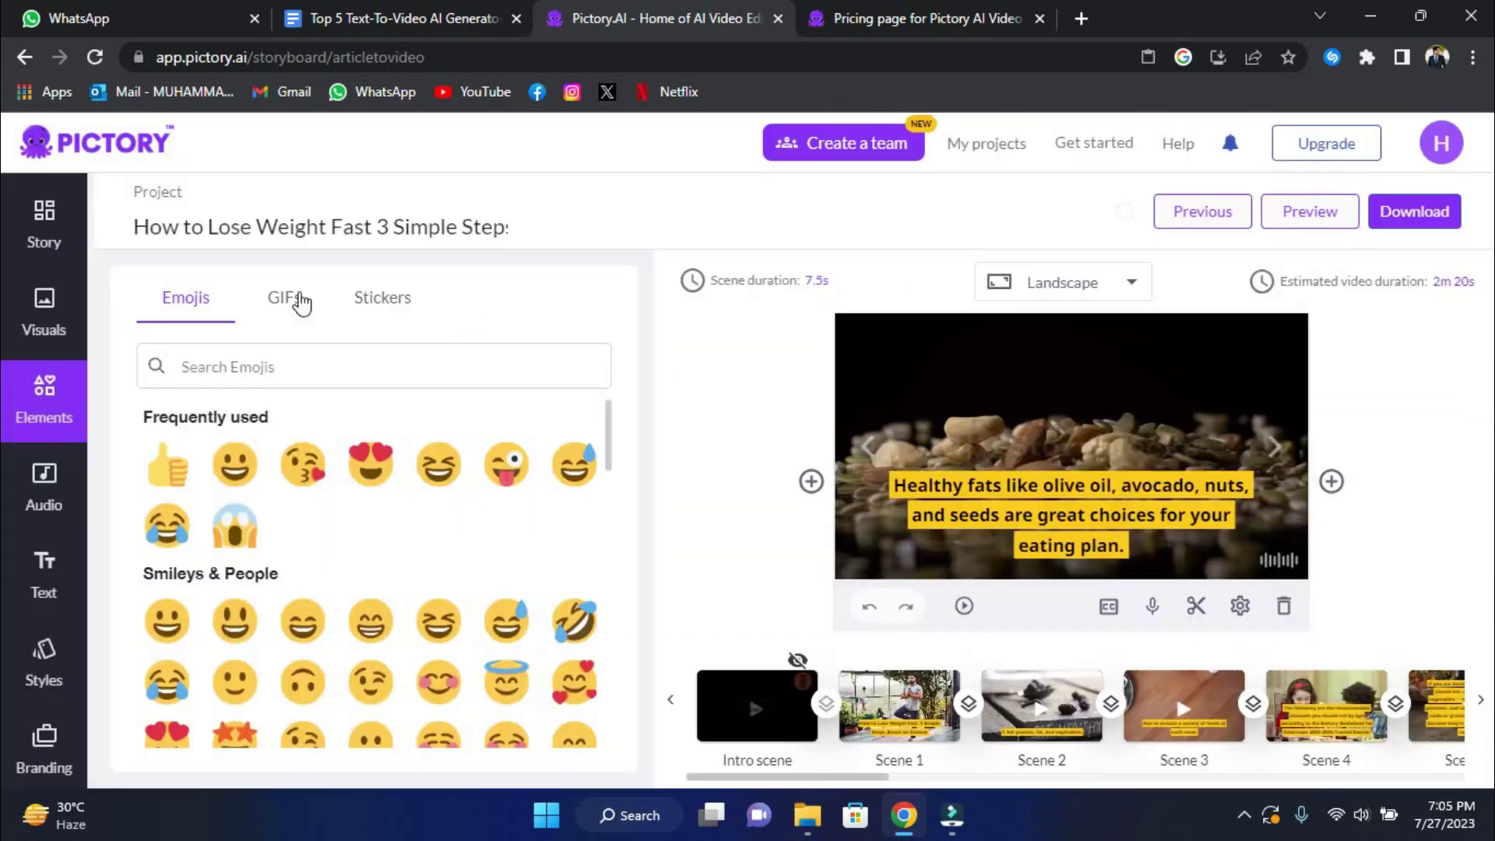
{"action": "scroll", "coordinate": [895, 701], "scroll_direction": "down", "scroll_amount": 3}
{"action": "scroll", "coordinate": [949, 705], "scroll_direction": "down", "scroll_amount": 2}
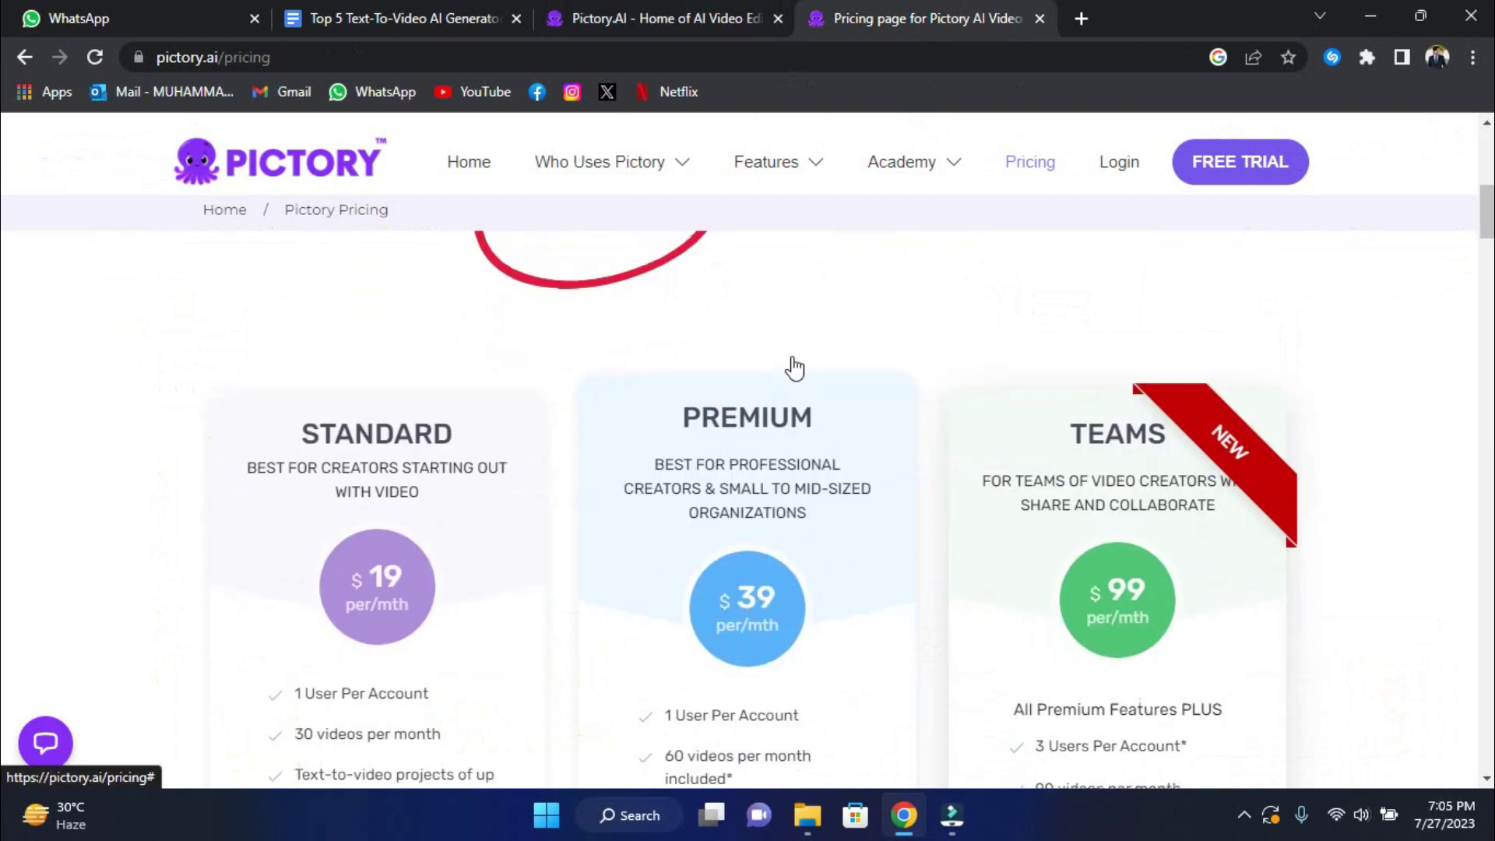
- Highlight the free trial's 3-project limit and who the $19 Standard plan is for
{"action": "scroll", "coordinate": [793, 357], "scroll_direction": "up", "scroll_amount": 2}
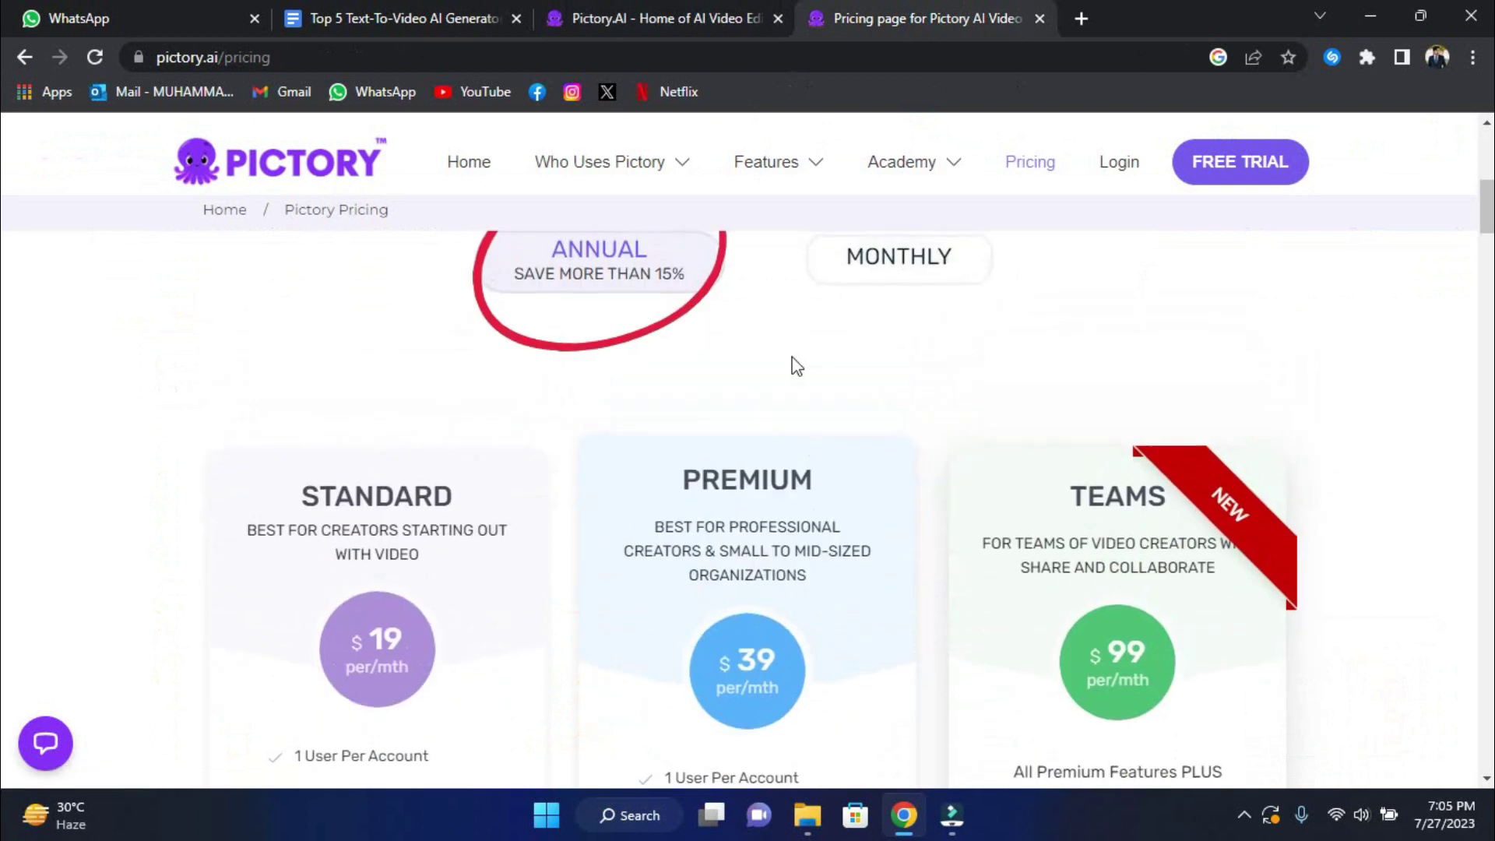
{"action": "scroll", "coordinate": [474, 554], "scroll_direction": "up", "scroll_amount": 6}
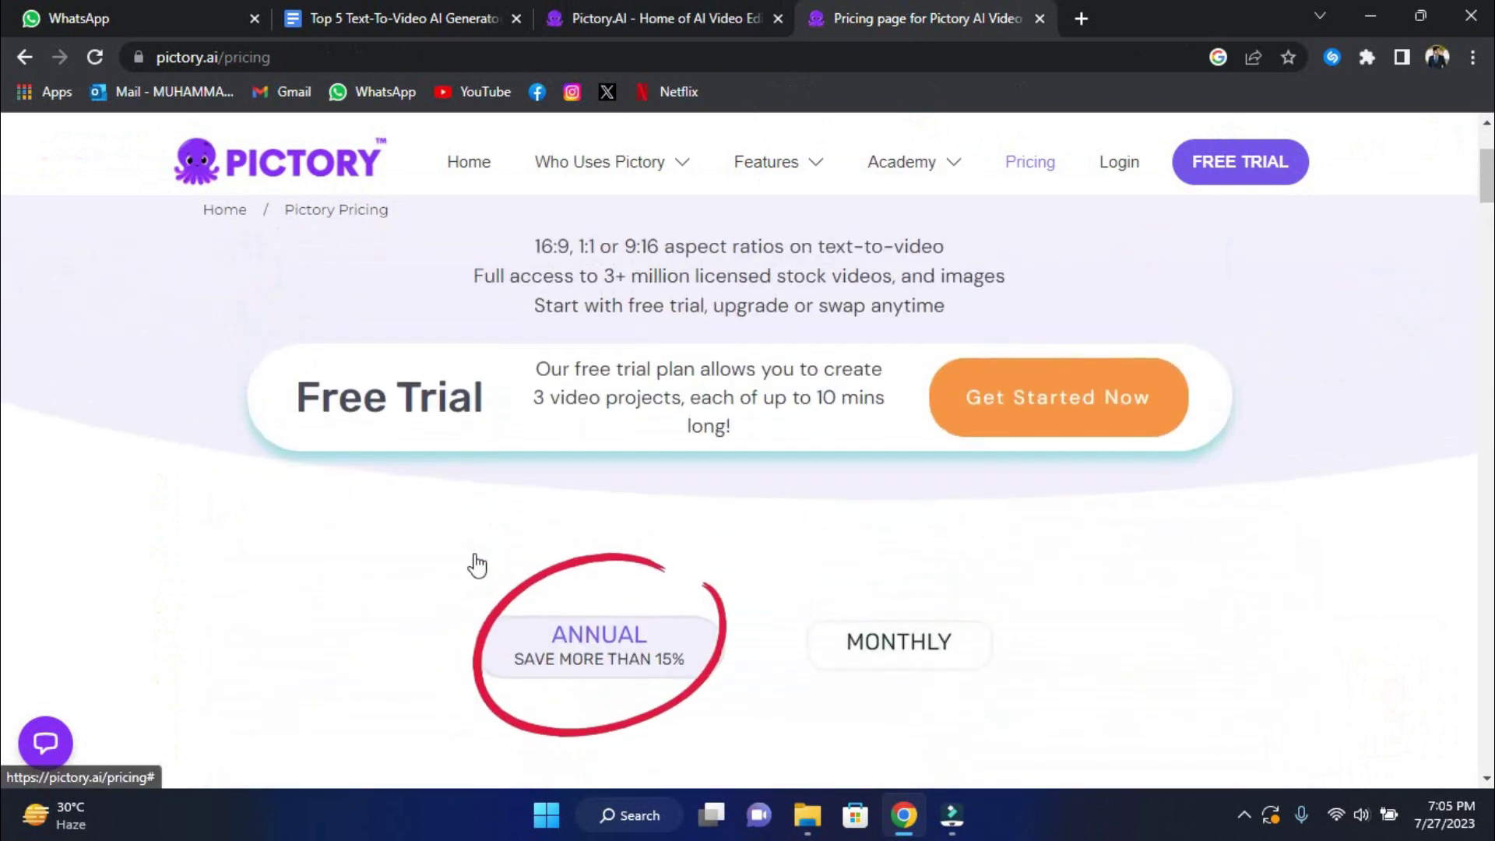
{"action": "scroll", "coordinate": [474, 564], "scroll_direction": "down", "scroll_amount": 1}
{"action": "left_click_drag", "start_coordinate": [531, 341], "coordinate": [774, 343]}
{"action": "left_click", "coordinate": [775, 342]}
{"action": "scroll", "coordinate": [572, 428], "scroll_direction": "down", "scroll_amount": 5}
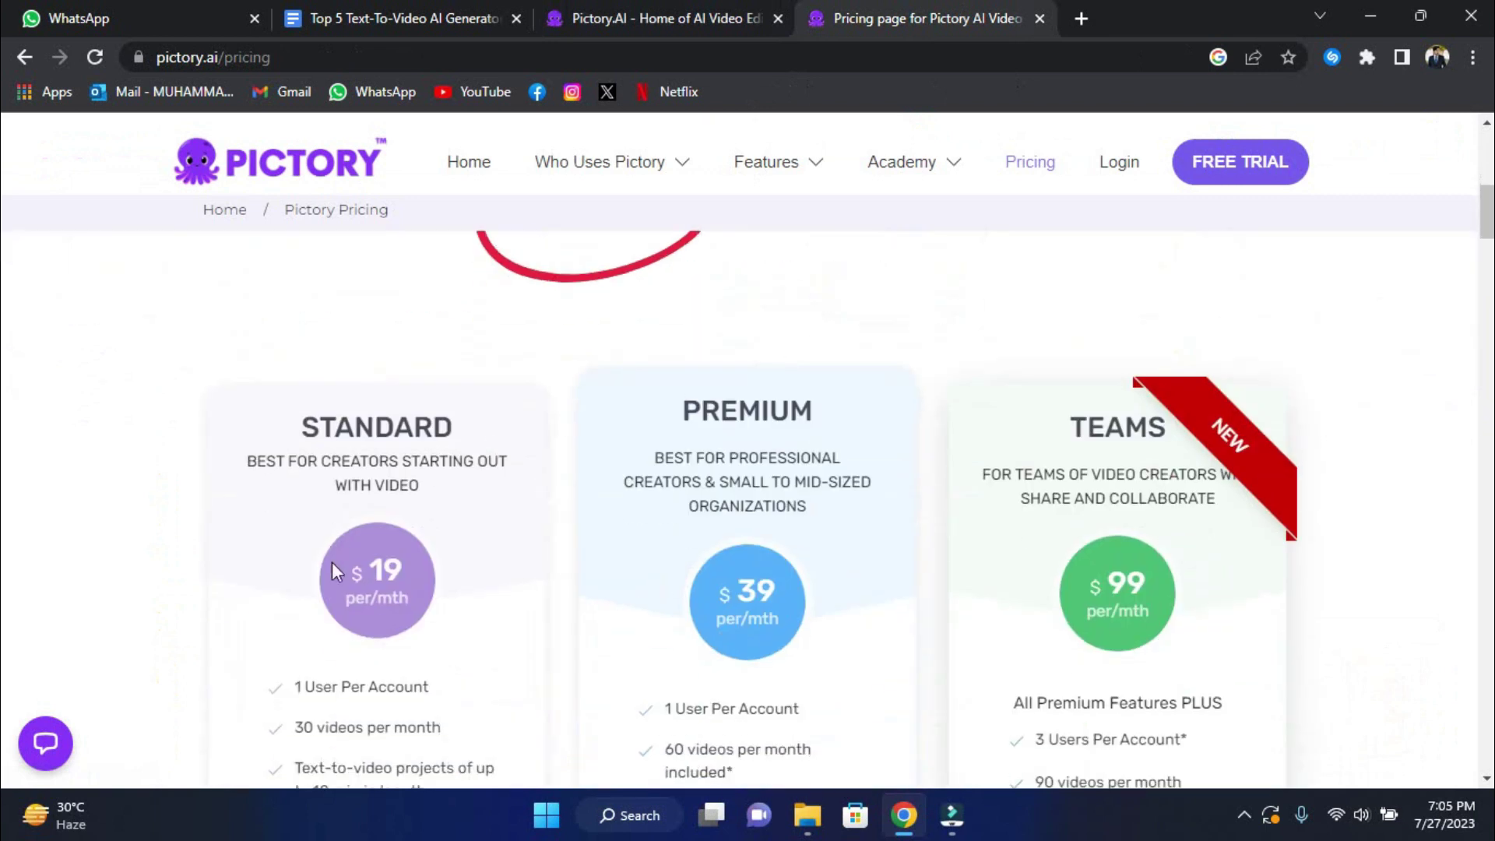
{"action": "scroll", "coordinate": [403, 572], "scroll_direction": "down", "scroll_amount": 1}
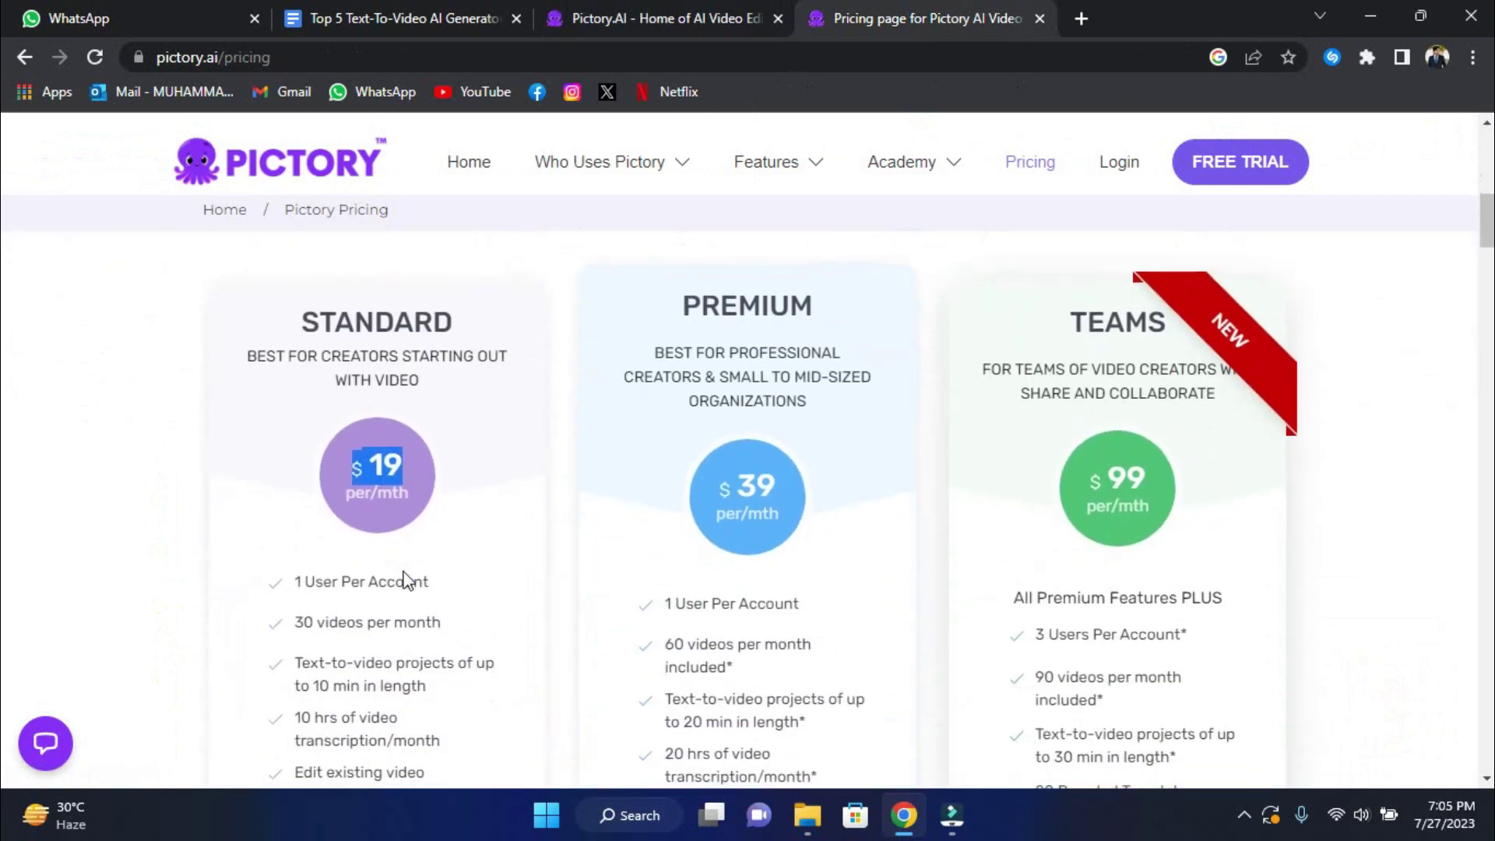
{"action": "left_click_drag", "start_coordinate": [285, 350], "coordinate": [431, 364]}
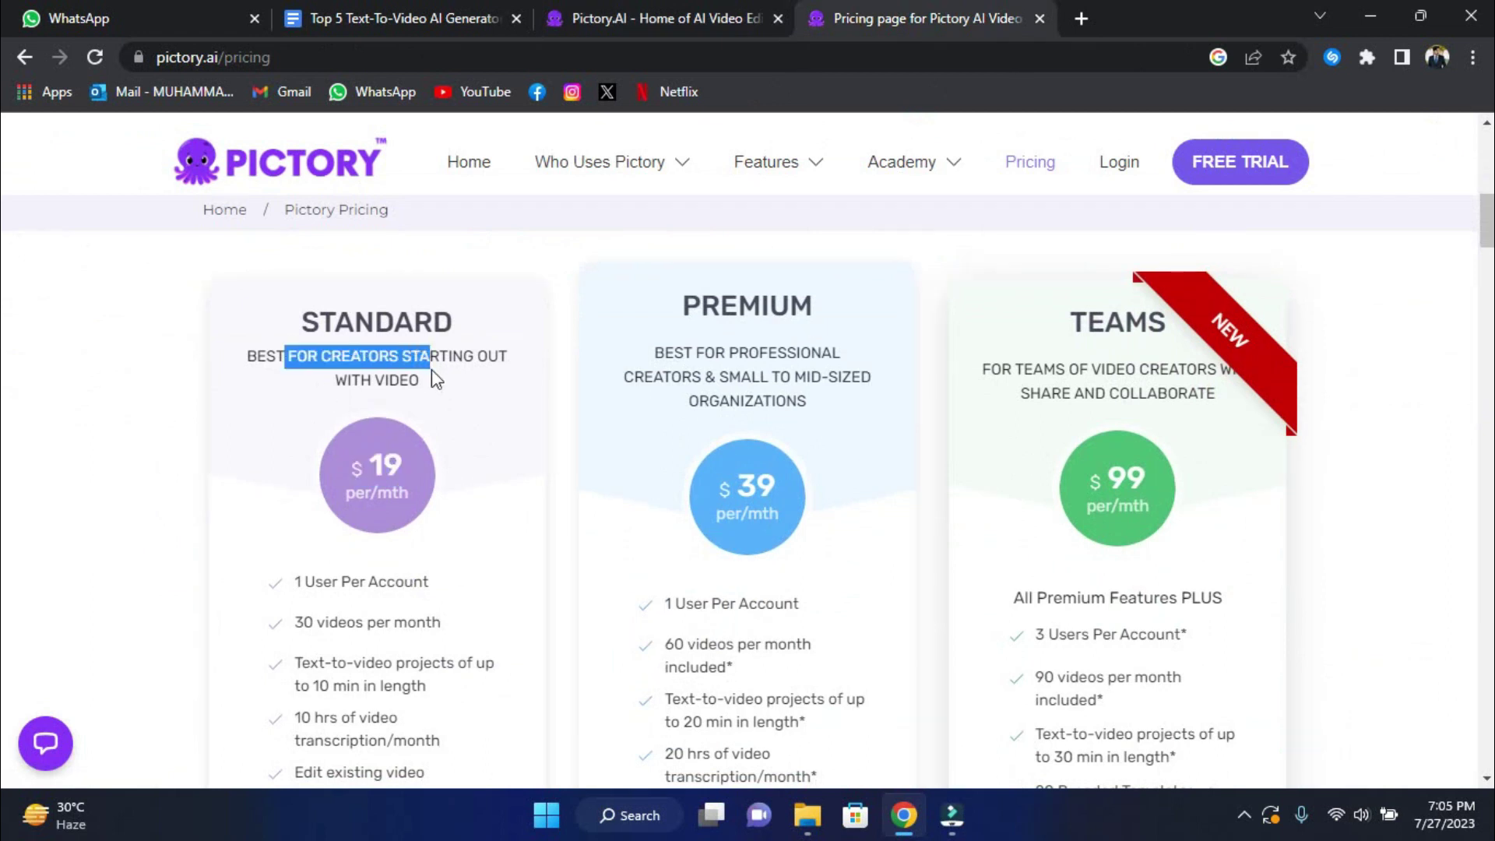
{"action": "left_click", "coordinate": [557, 352]}
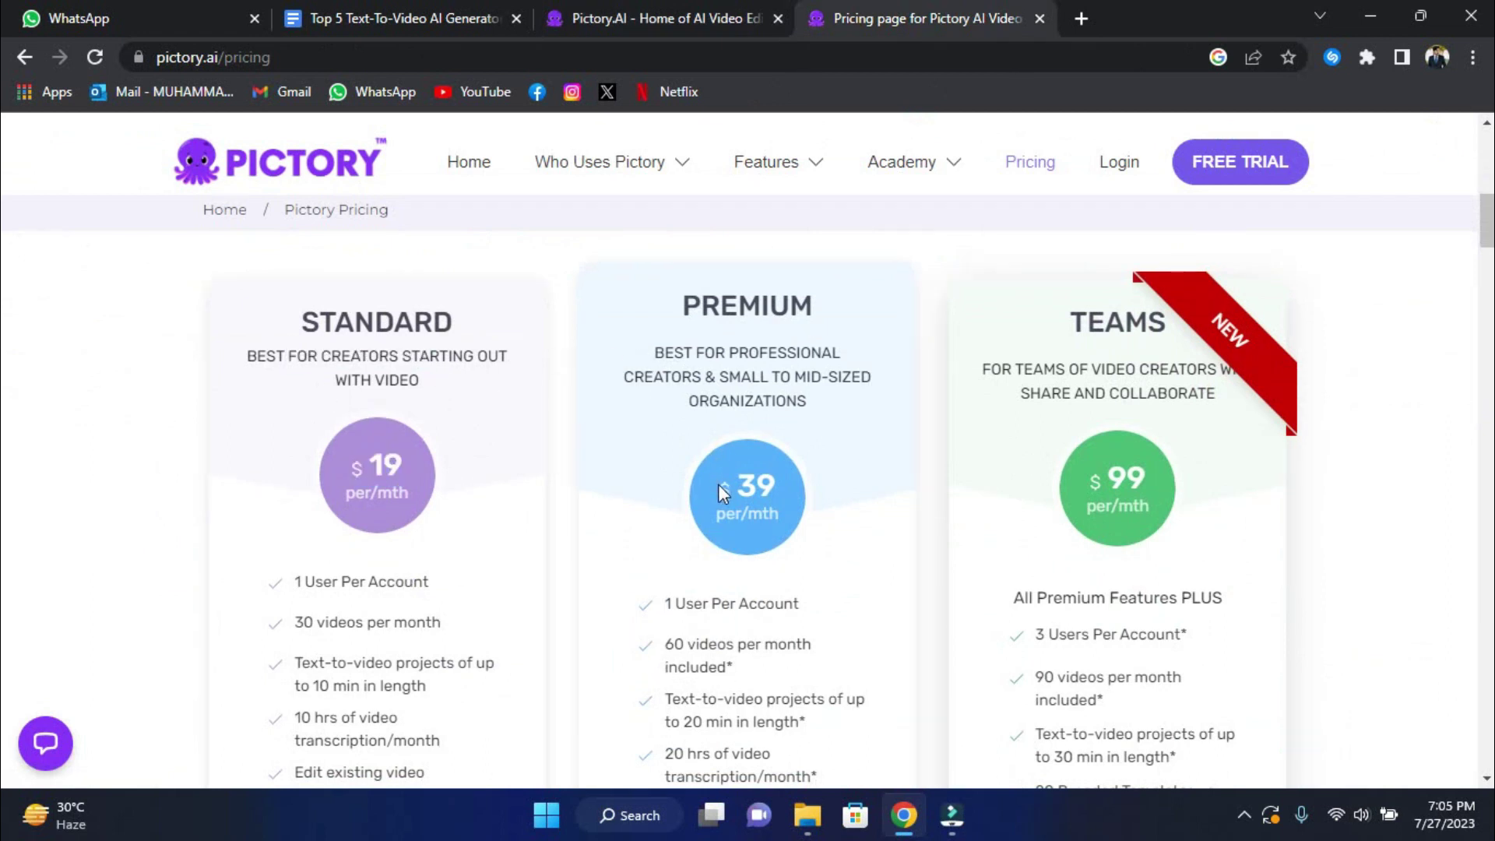
- Highlight the Premium plan's $39 price and audience, and the Teams plan's $99 price and heading
{"action": "left_click_drag", "start_coordinate": [719, 484], "coordinate": [777, 484]}
{"action": "left_click_drag", "start_coordinate": [657, 358], "coordinate": [843, 403]}
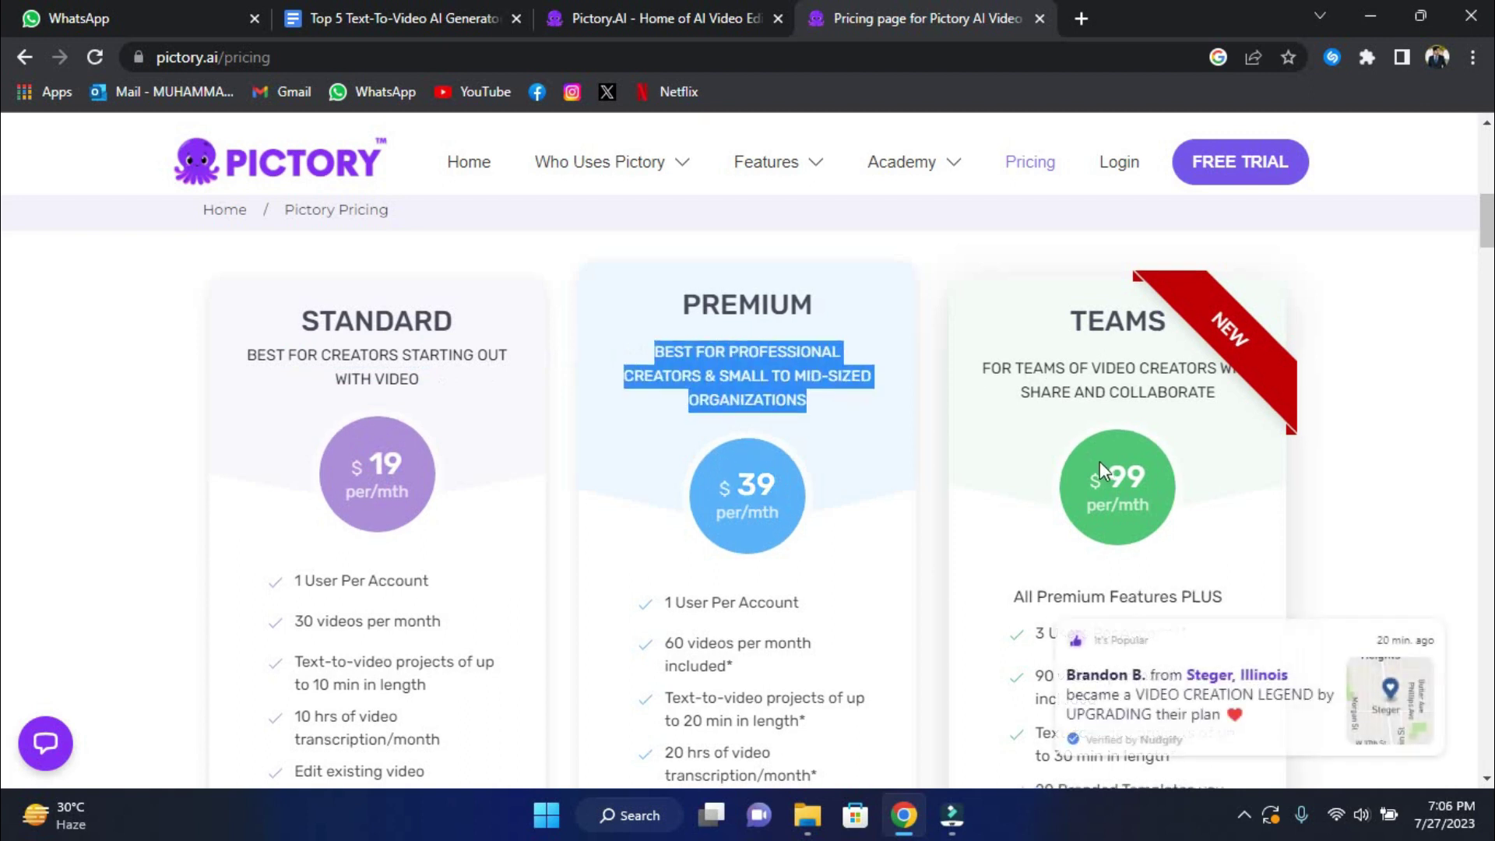
{"action": "left_click_drag", "start_coordinate": [1084, 483], "coordinate": [1148, 472]}
{"action": "left_click", "coordinate": [1146, 469]}
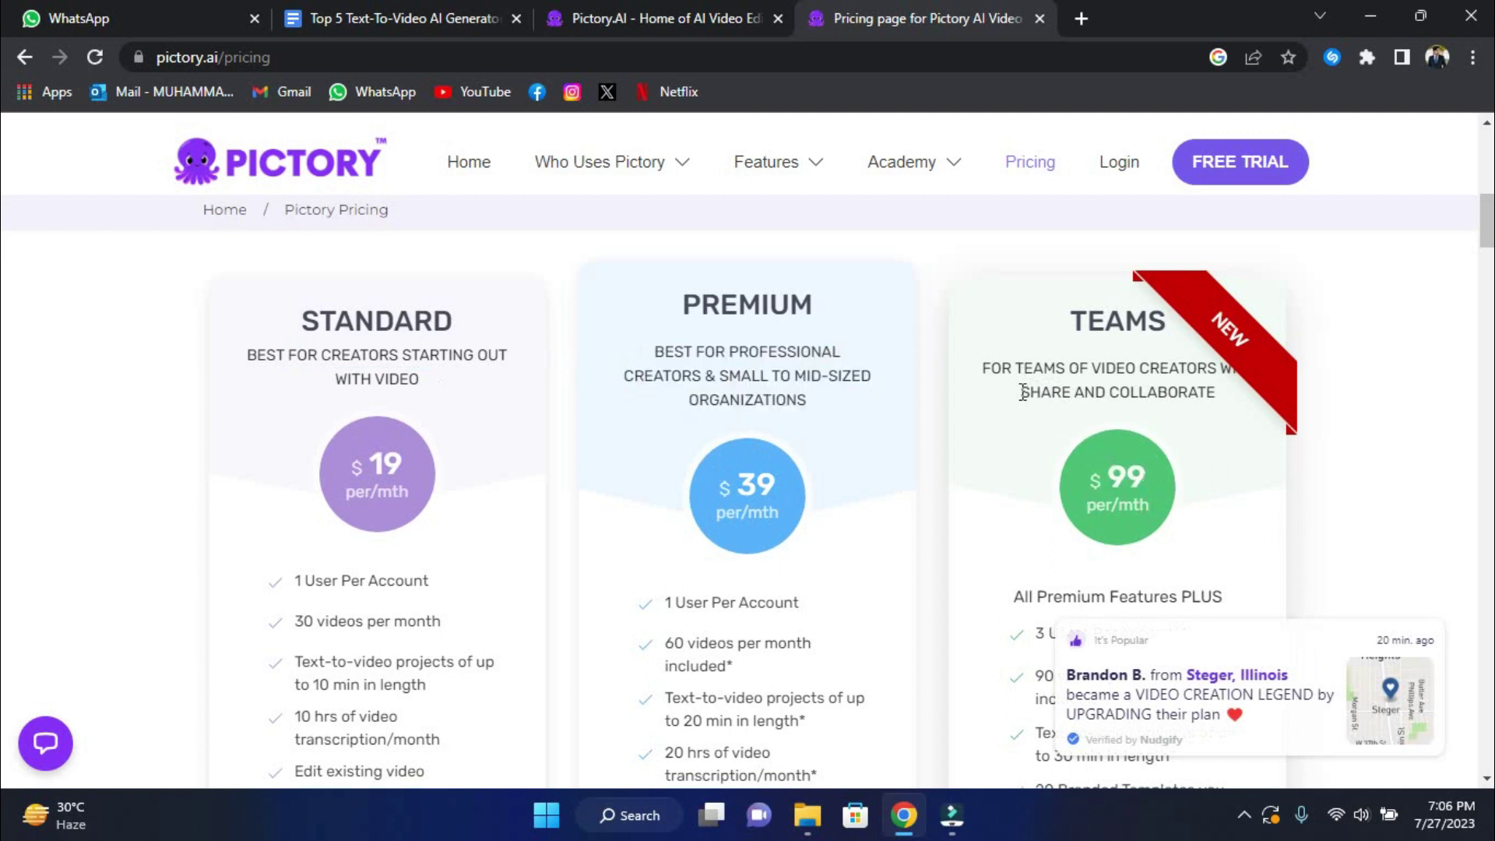
{"action": "left_click_drag", "start_coordinate": [1011, 380], "coordinate": [1206, 387]}
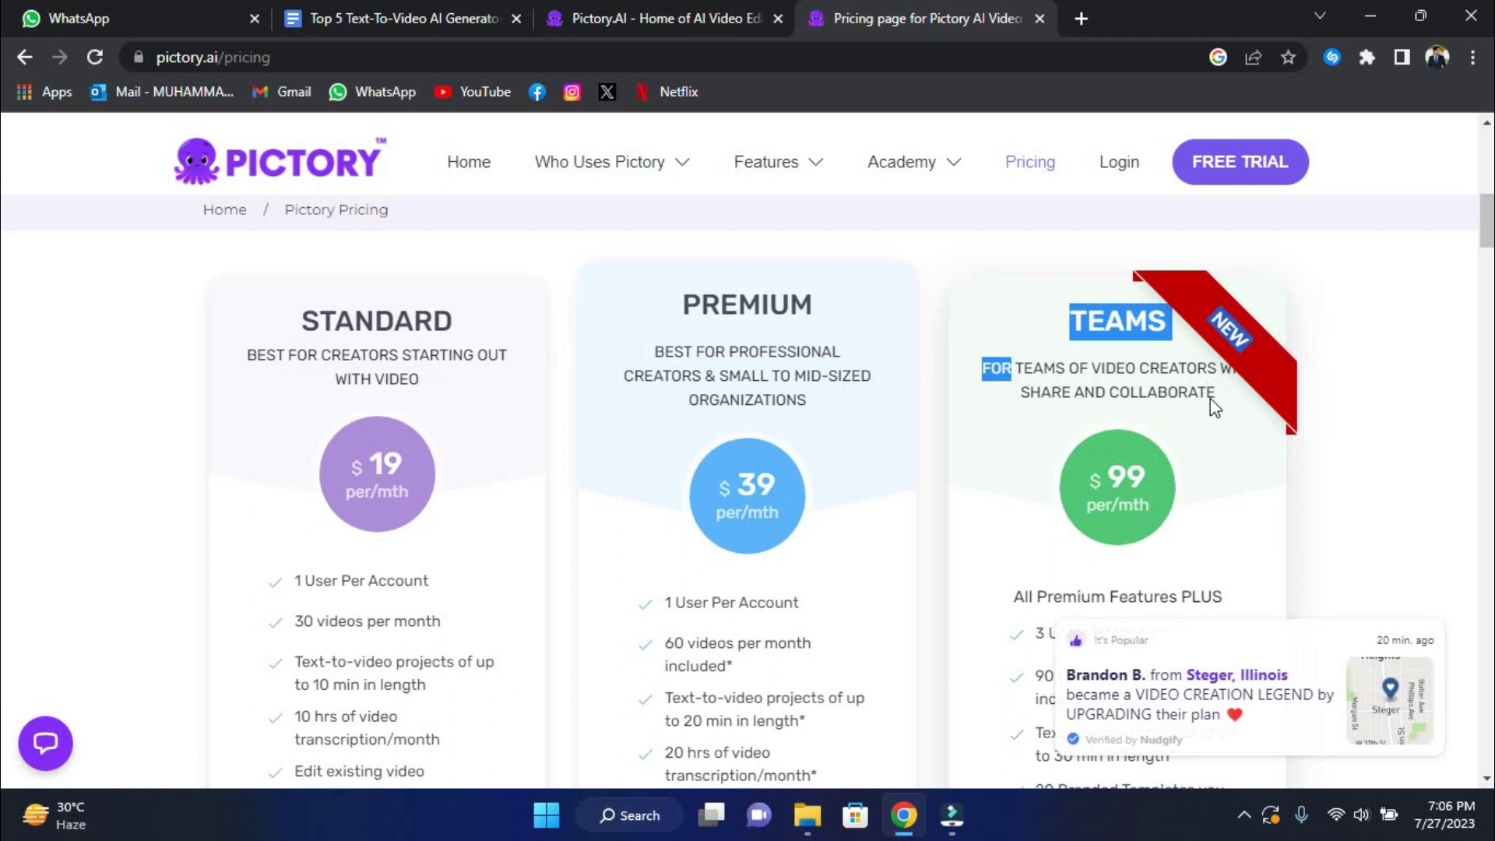
{"action": "left_click", "coordinate": [1213, 405]}
{"action": "scroll", "coordinate": [1145, 379], "scroll_direction": "down", "scroll_amount": 5}
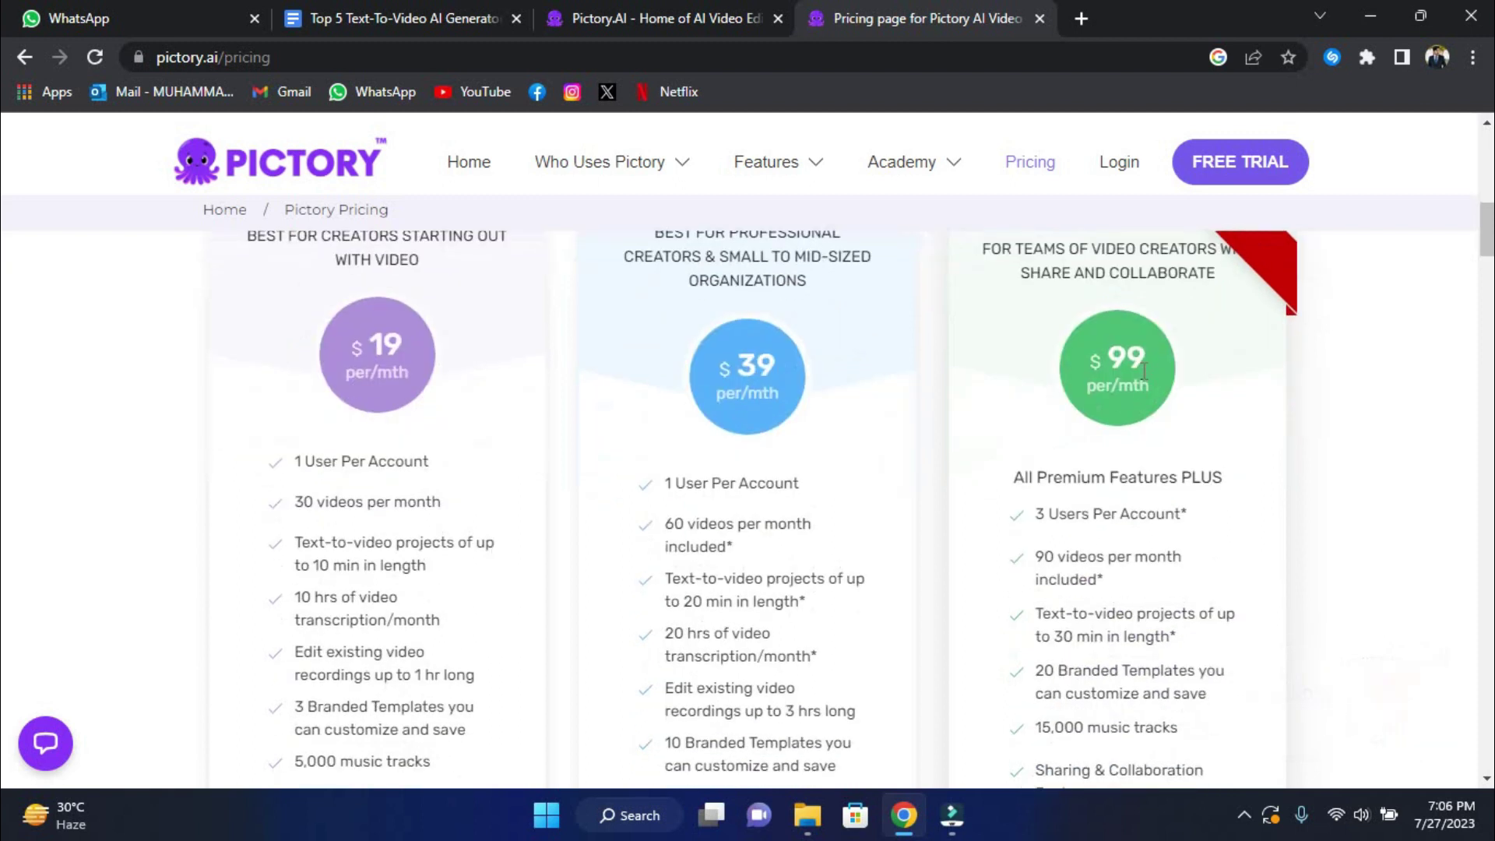
{"action": "scroll", "coordinate": [1124, 492], "scroll_direction": "up", "scroll_amount": 5}
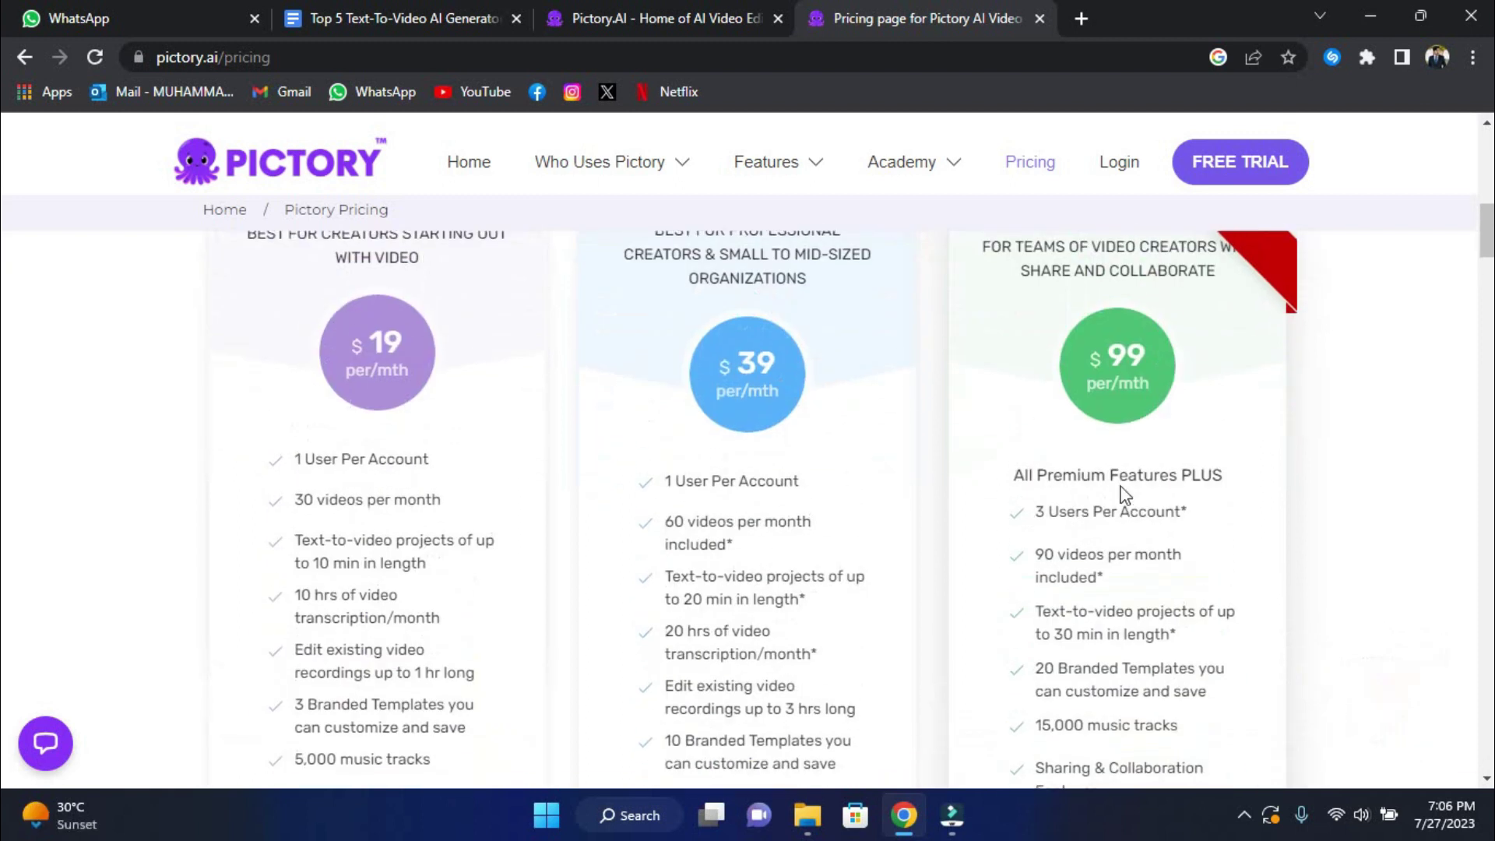
{"action": "scroll", "coordinate": [1124, 492], "scroll_direction": "down", "scroll_amount": 5}
{"action": "scroll", "coordinate": [1124, 491], "scroll_direction": "down", "scroll_amount": 1}
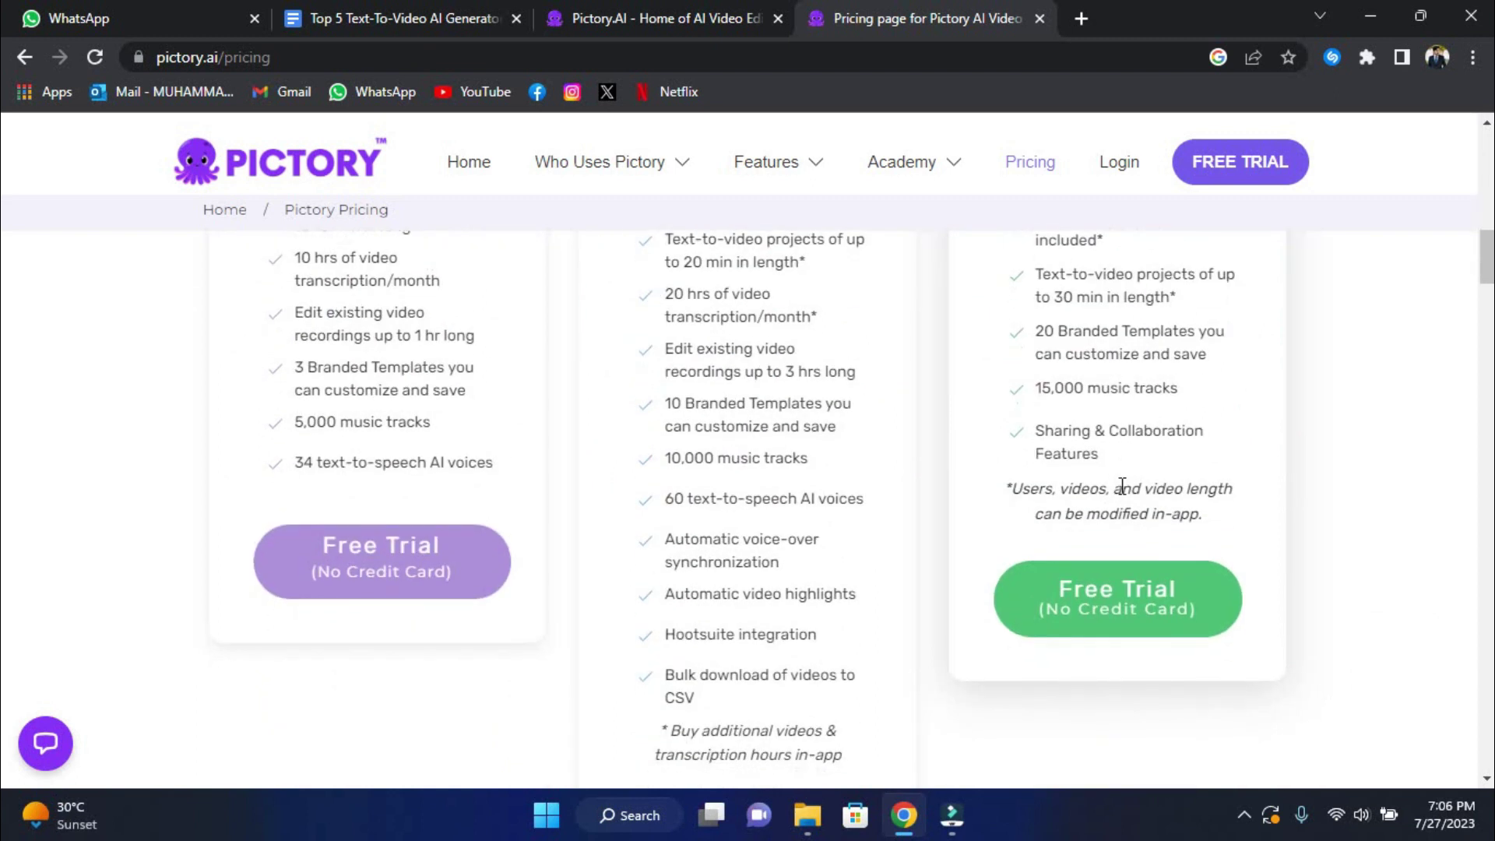
{"action": "scroll", "coordinate": [1122, 491], "scroll_direction": "down", "scroll_amount": 9}
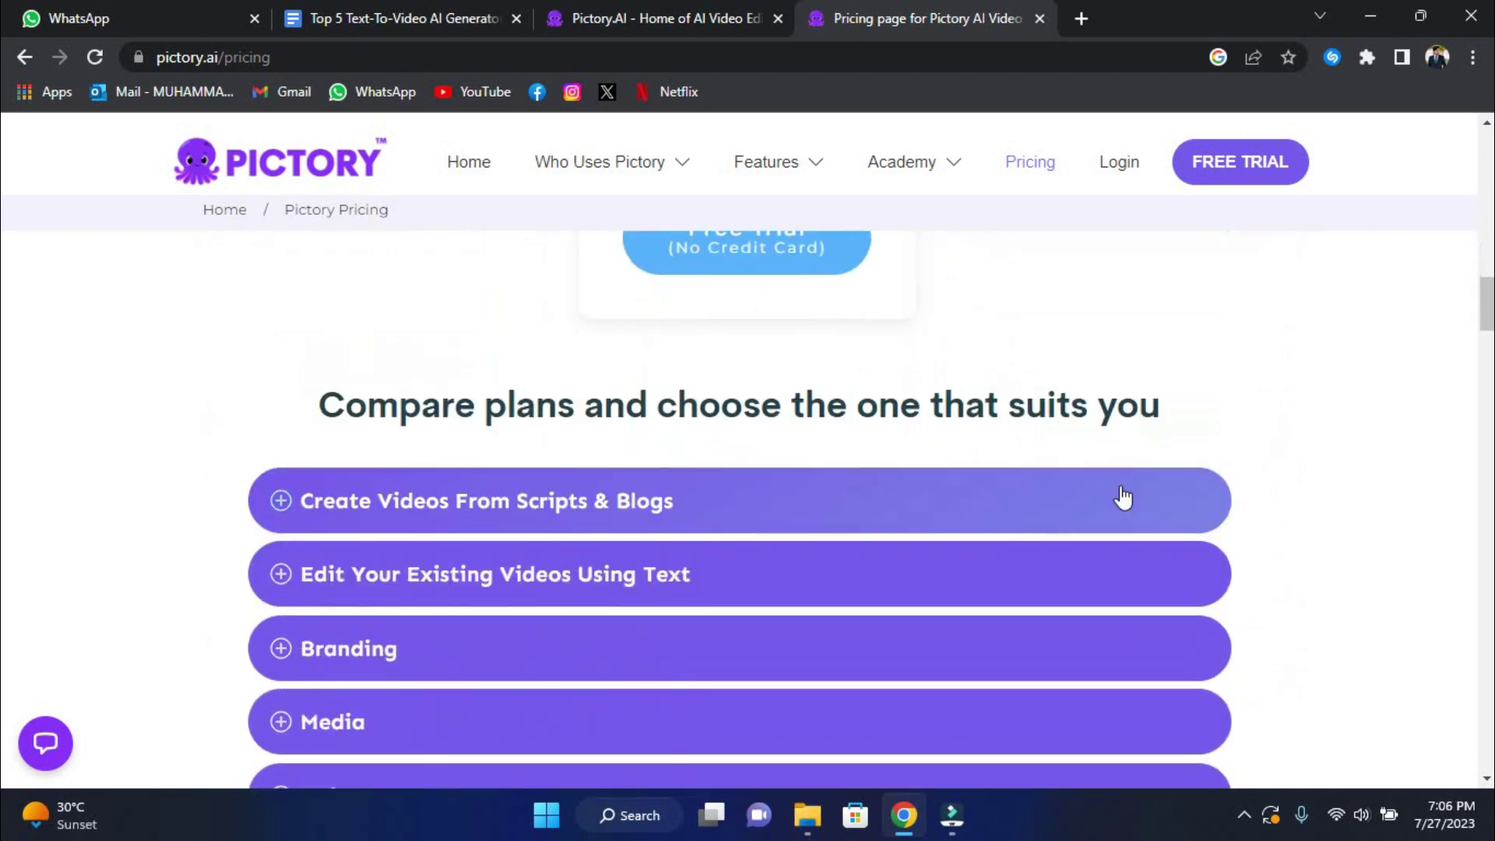
{"action": "scroll", "coordinate": [1124, 497], "scroll_direction": "down", "scroll_amount": 14}
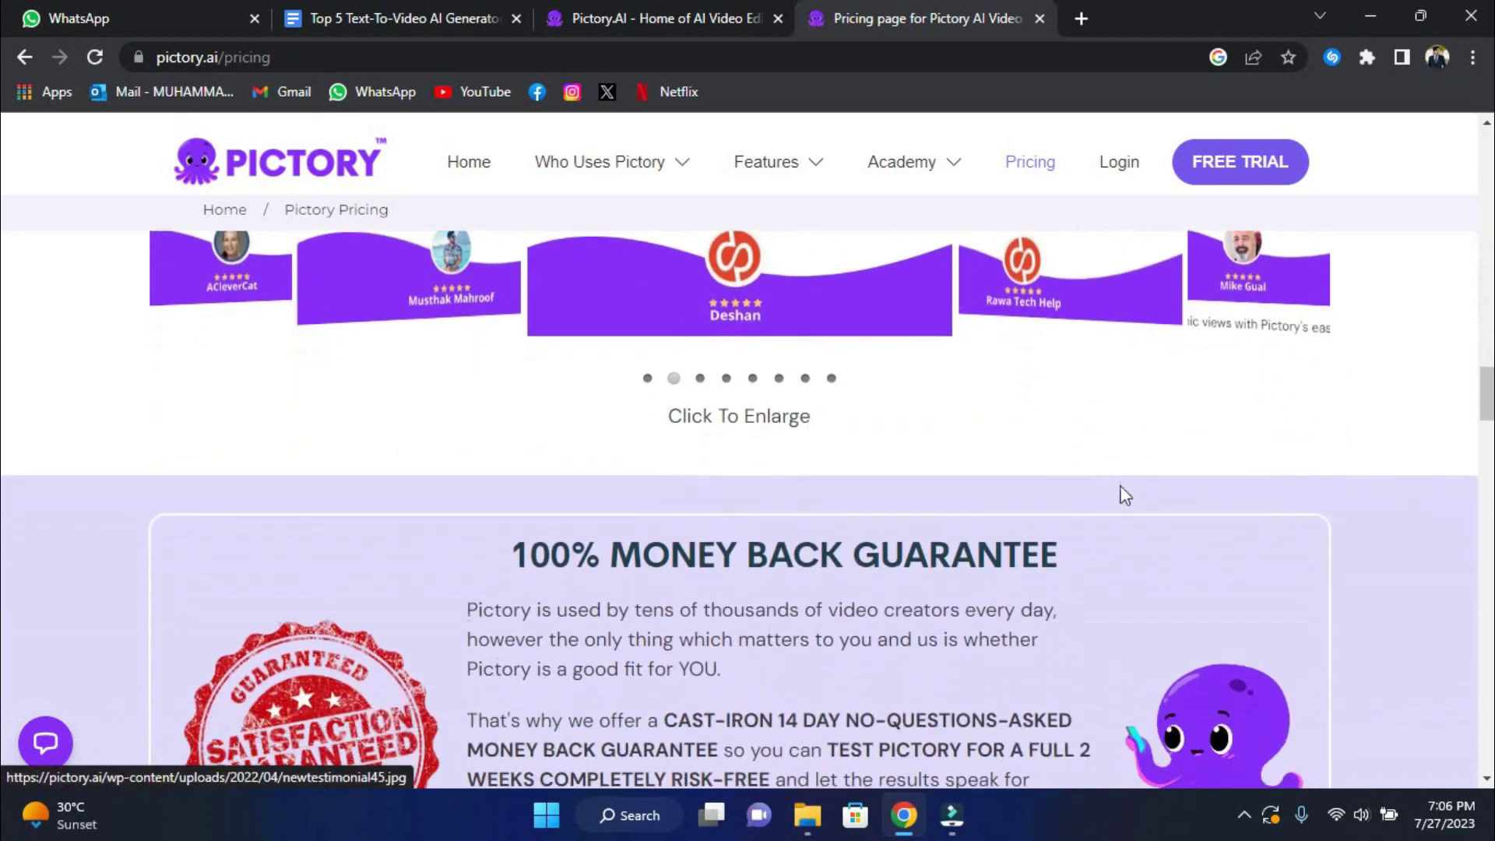
{"action": "scroll", "coordinate": [1124, 495], "scroll_direction": "up", "scroll_amount": 20}
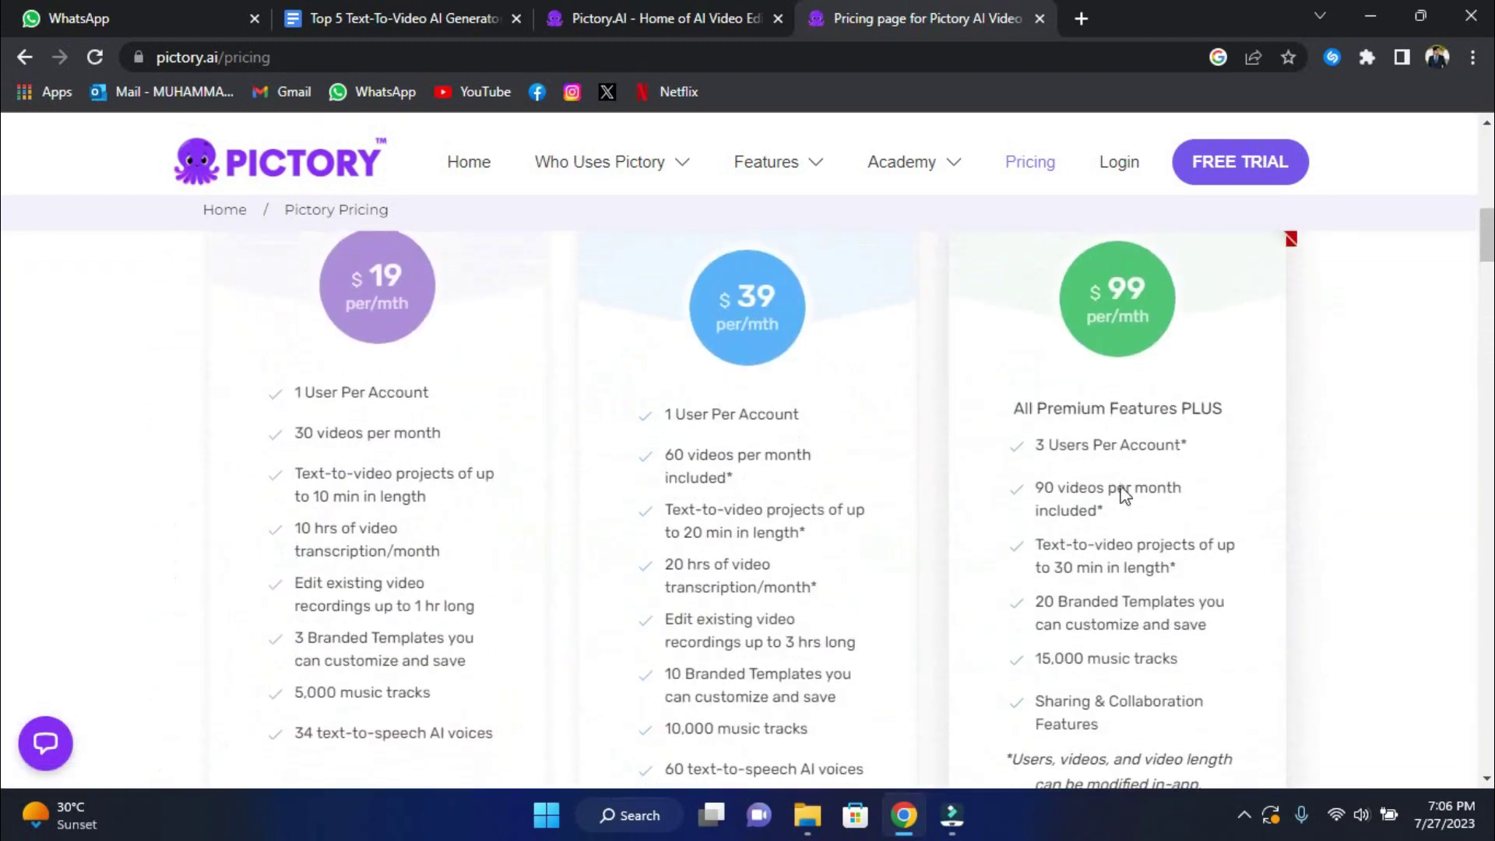
{"action": "scroll", "coordinate": [1122, 485], "scroll_direction": "up", "scroll_amount": 5}
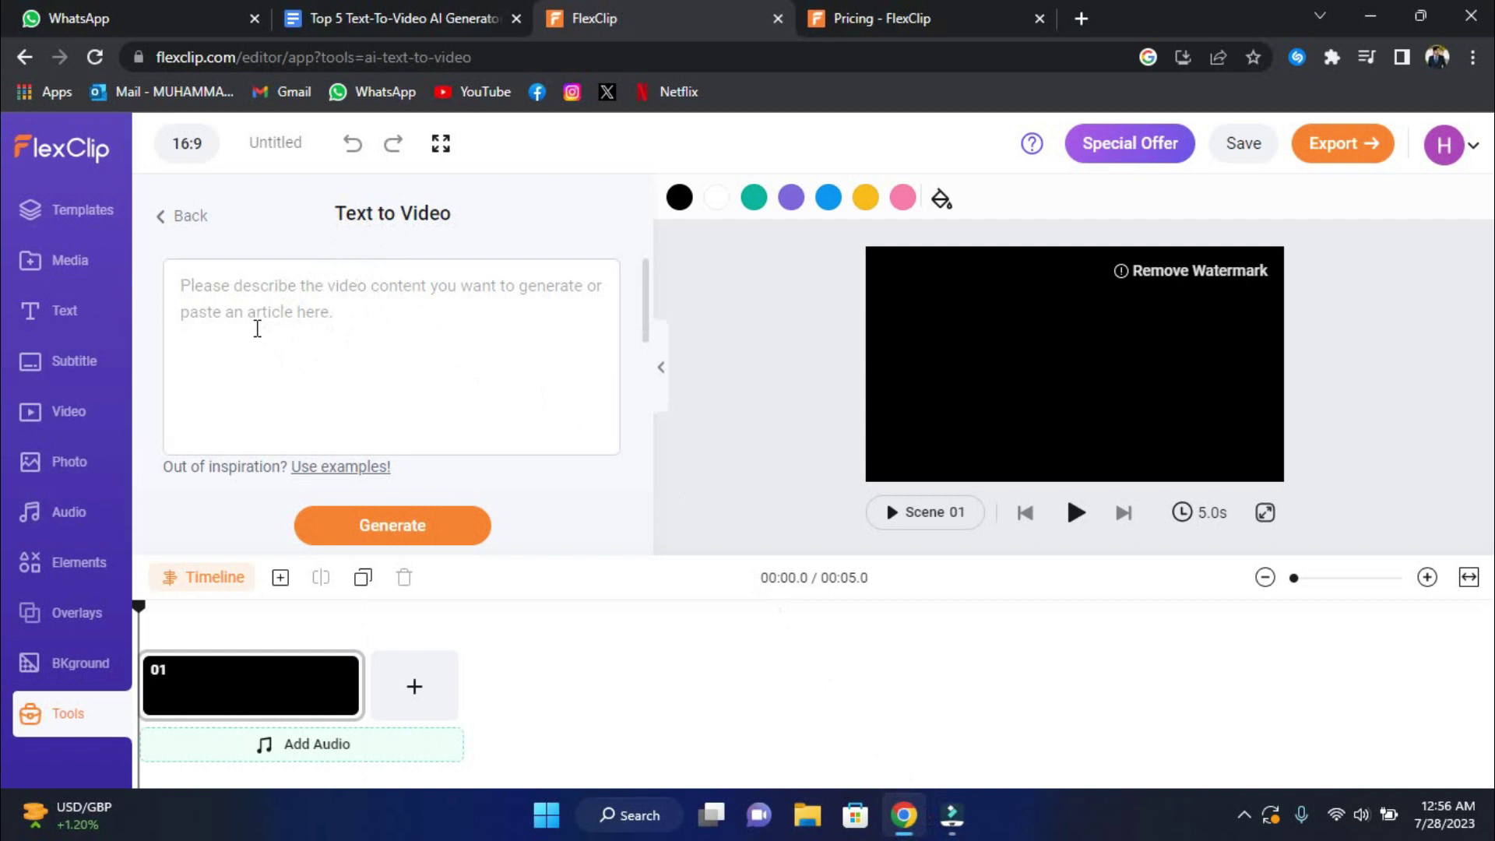
- Paste the article into the prompt, putting 'A simple way…' on a new line and removing the blank line before 'Eliminate trans fats'
{"action": "key", "text": "ctrl+v"}
{"action": "scroll", "coordinate": [257, 328], "scroll_direction": "up", "scroll_amount": 1}
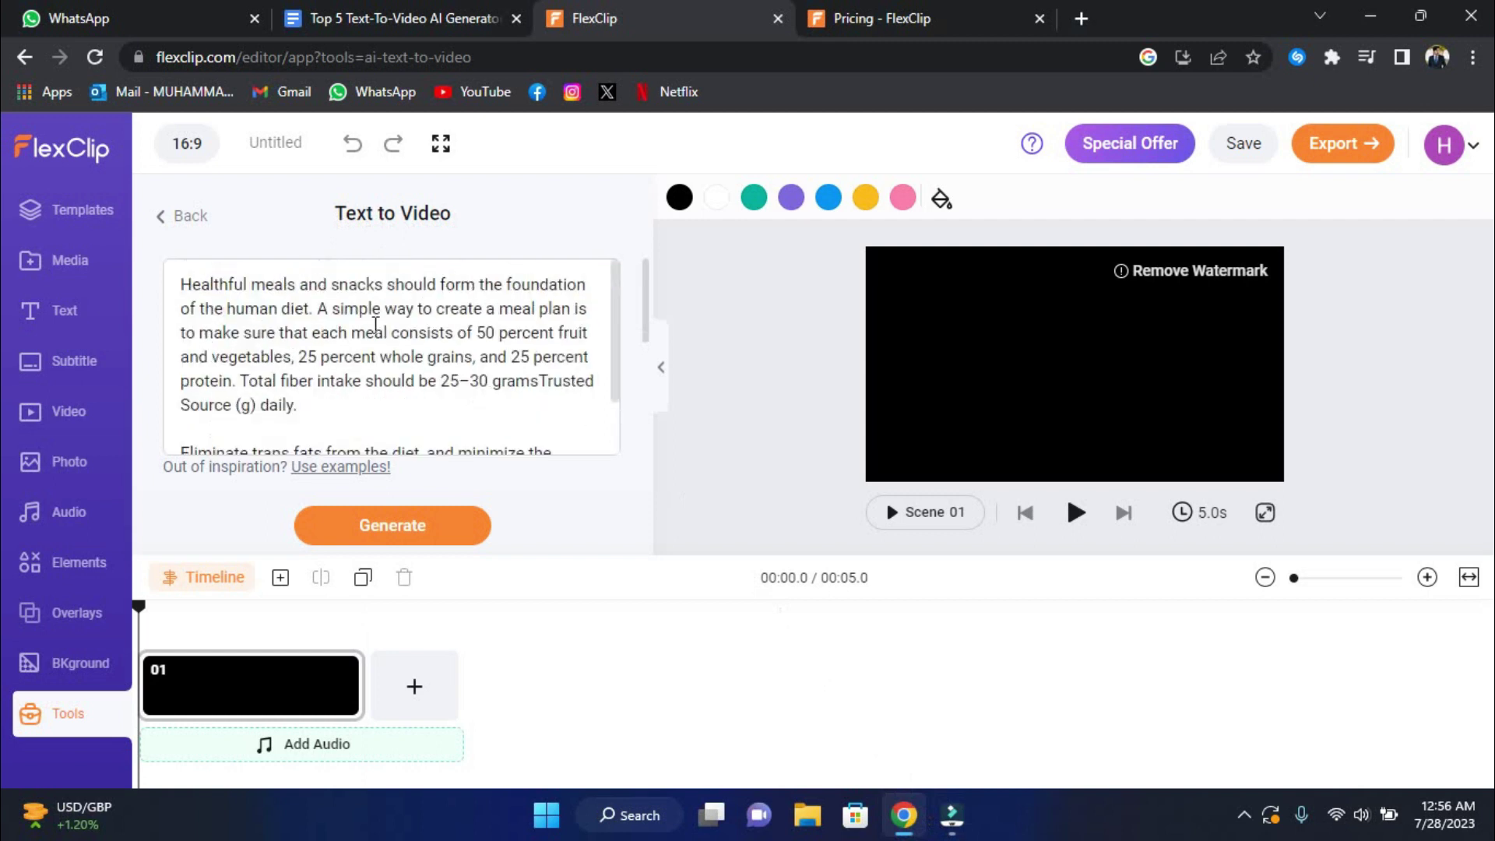
{"action": "left_click", "coordinate": [319, 308]}
{"action": "key", "text": "Return"}
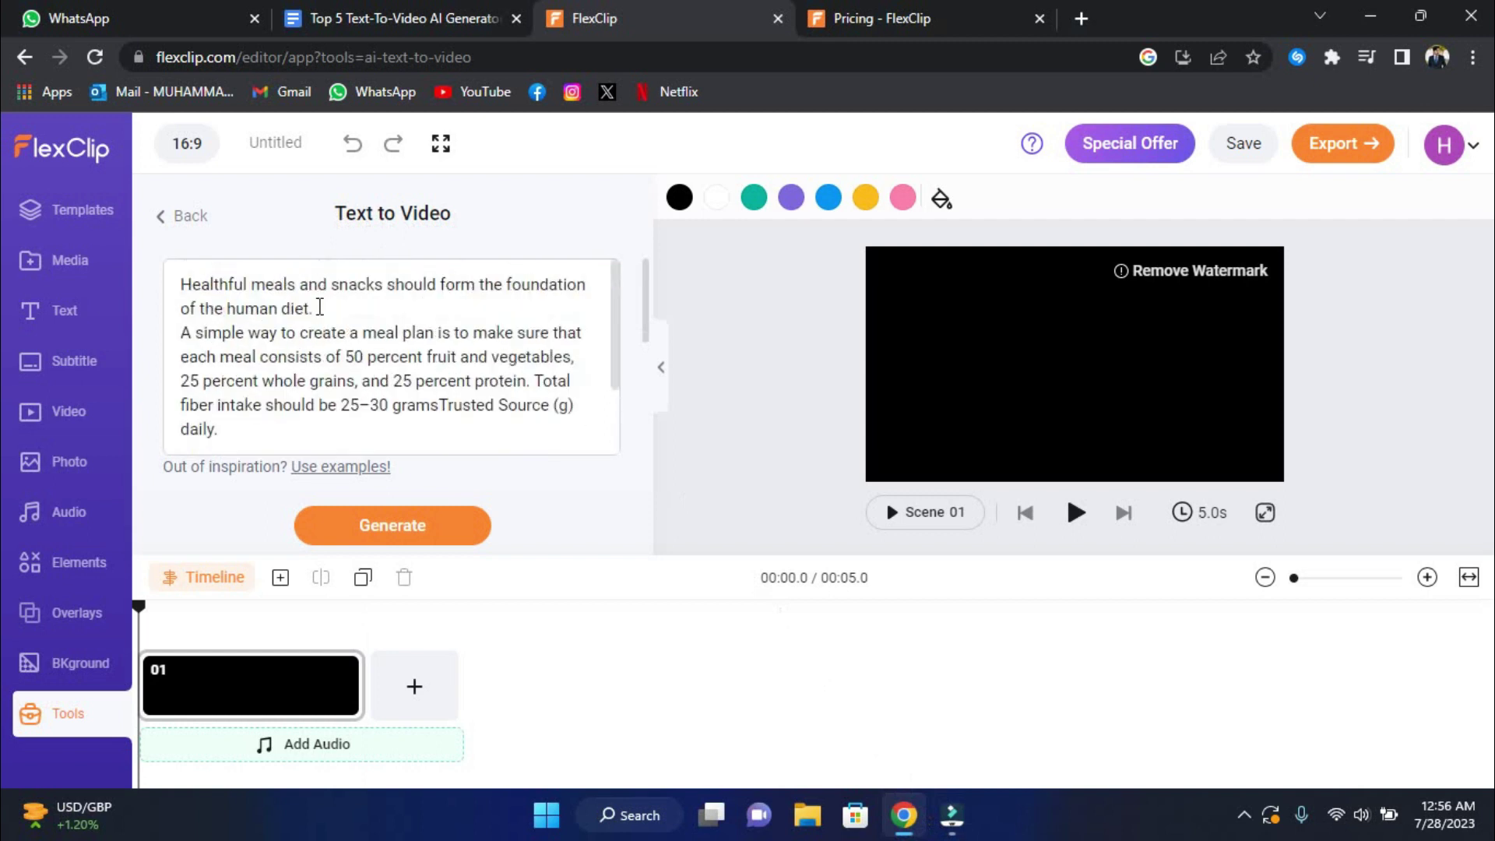
{"action": "scroll", "coordinate": [320, 307], "scroll_direction": "down", "scroll_amount": 2}
{"action": "scroll", "coordinate": [362, 343], "scroll_direction": "down", "scroll_amount": 1}
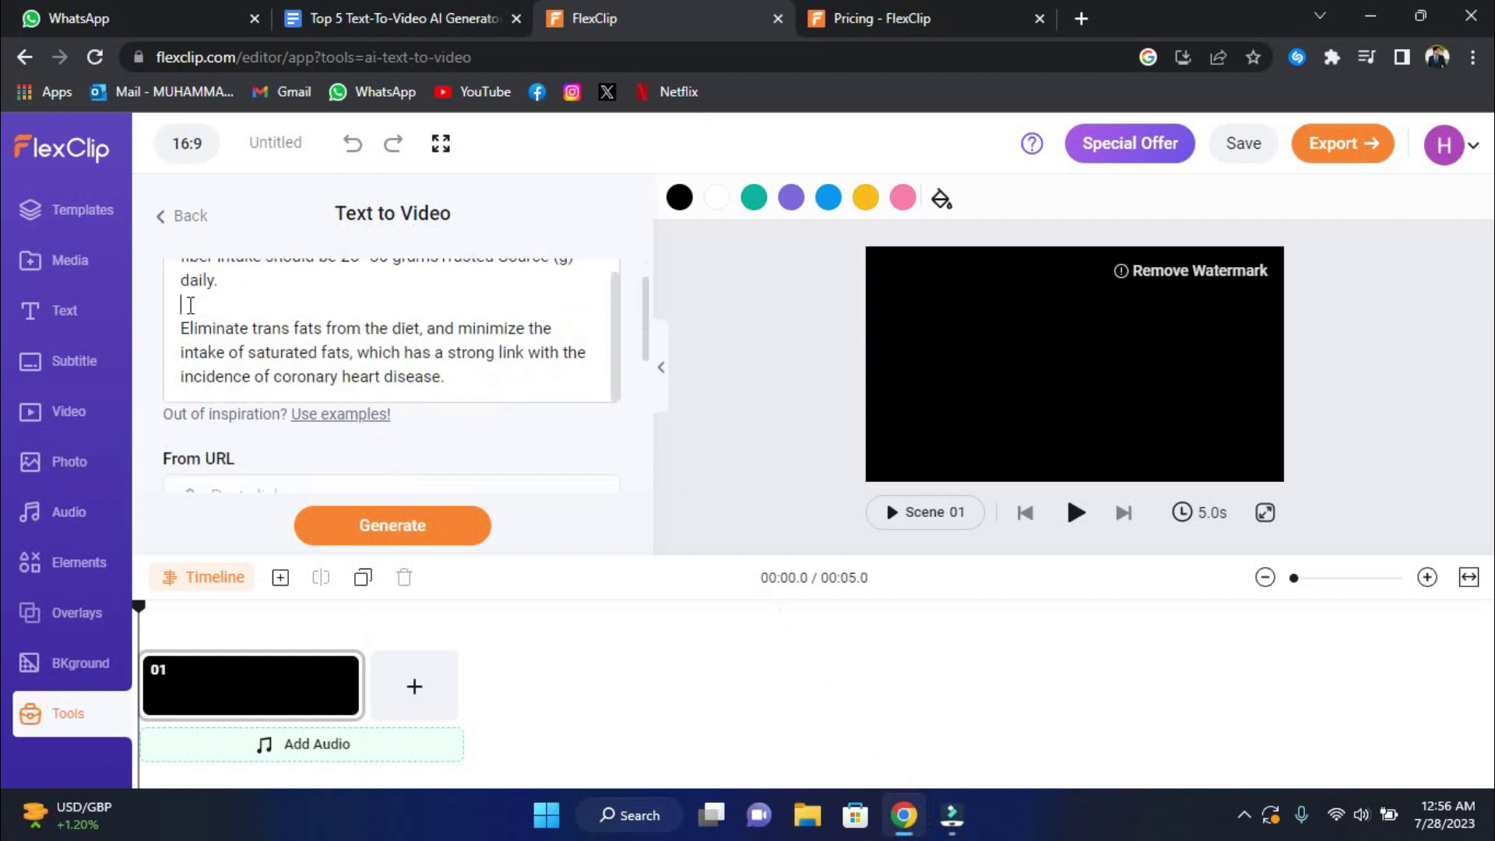
{"action": "key", "text": "BackSpace"}
{"action": "scroll", "coordinate": [360, 401], "scroll_direction": "up", "scroll_amount": 1}
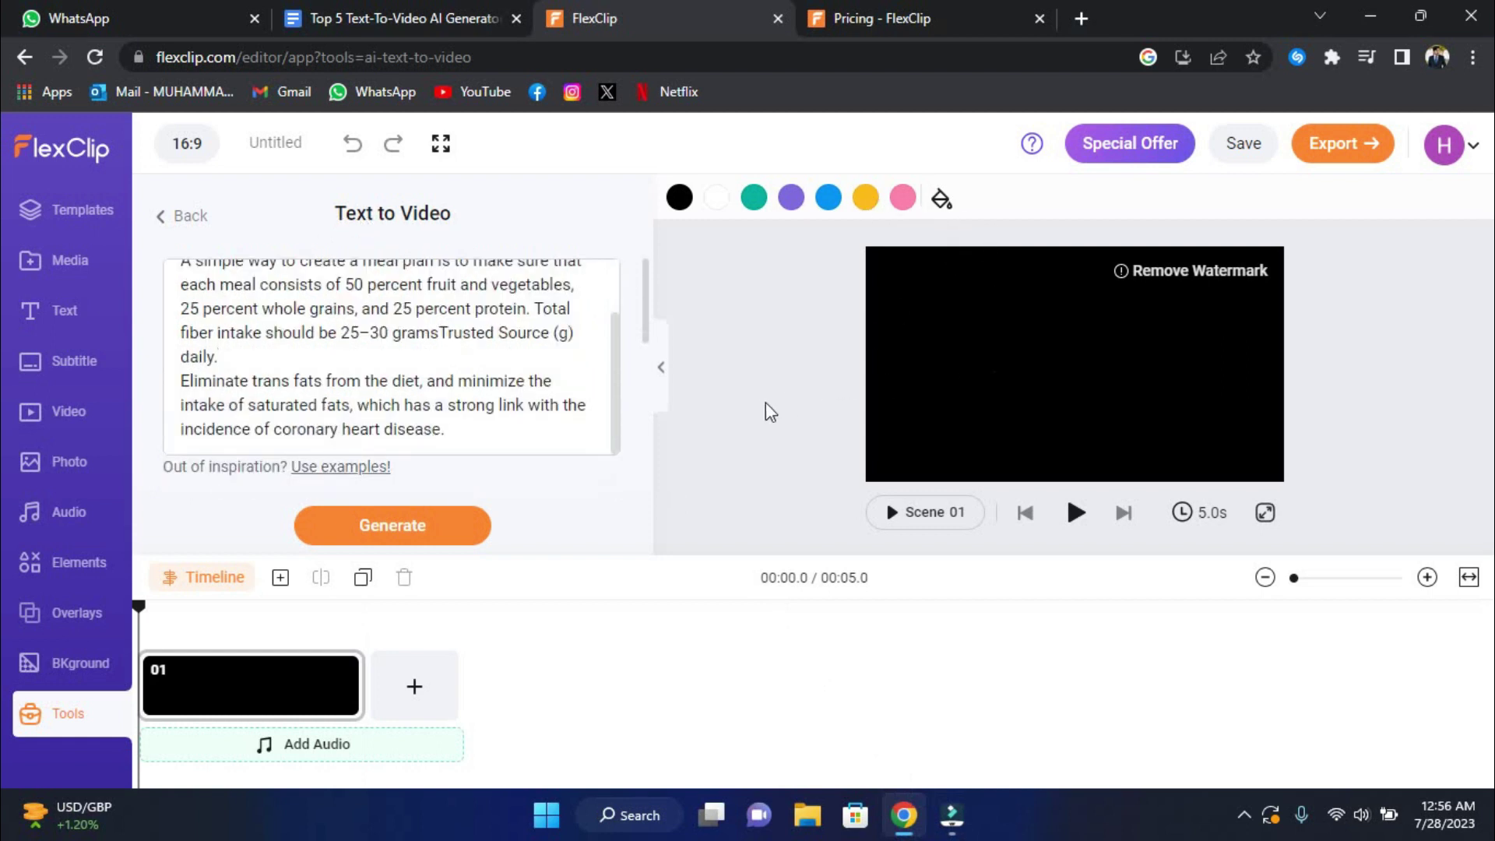
{"action": "scroll", "coordinate": [408, 279], "scroll_direction": "up", "scroll_amount": 1}
{"action": "scroll", "coordinate": [408, 281], "scroll_direction": "down", "scroll_amount": 1}
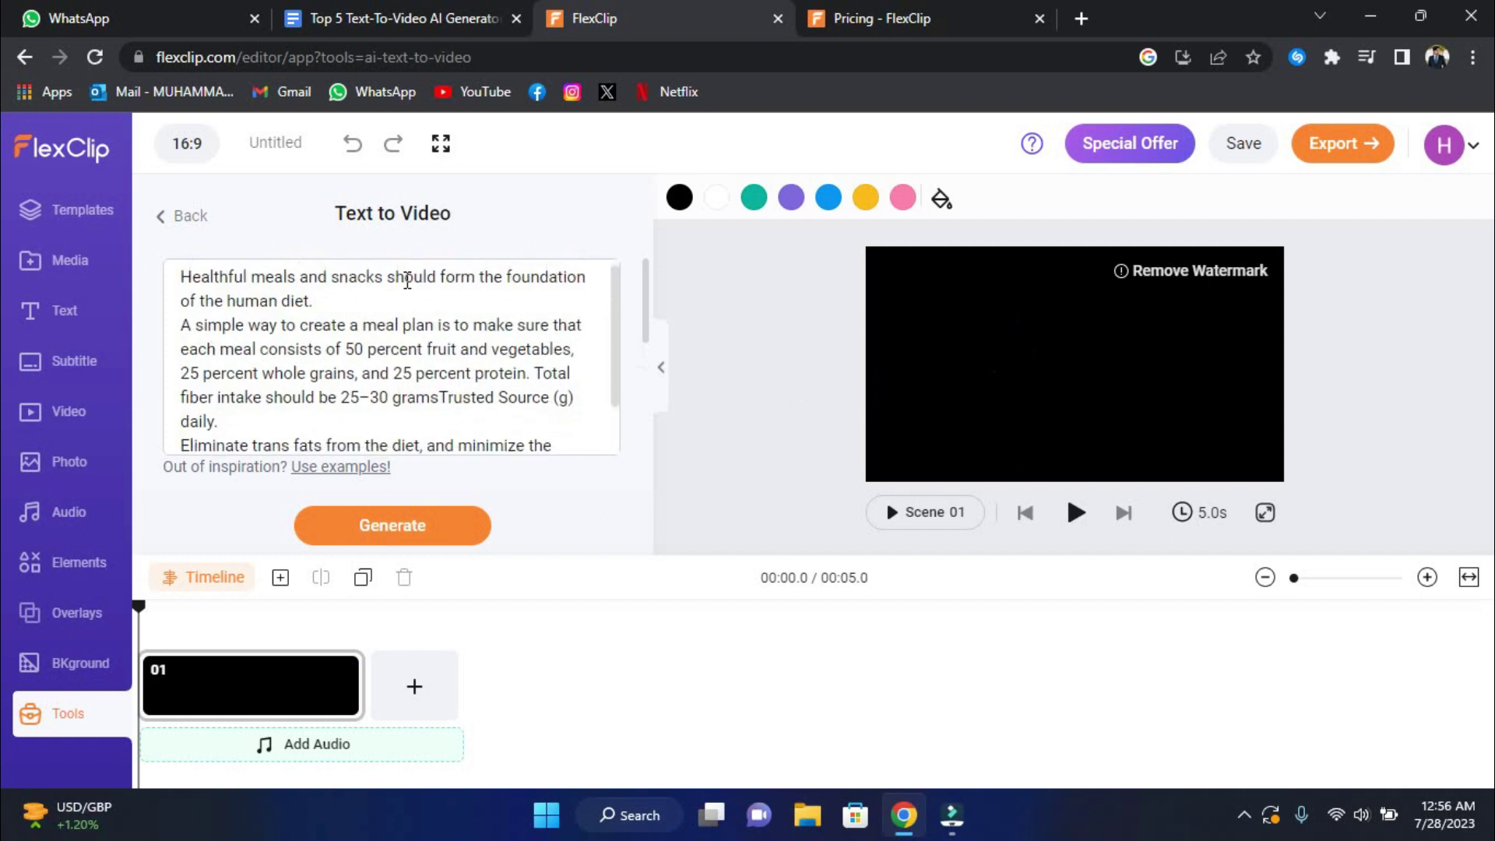
- Browse the next set of subtitle styles and generate the video from the pasted article
{"action": "left_click_drag", "start_coordinate": [186, 282], "coordinate": [359, 324]}
{"action": "left_click", "coordinate": [357, 324]}
{"action": "scroll", "coordinate": [362, 320], "scroll_direction": "down", "scroll_amount": 3}
{"action": "scroll", "coordinate": [361, 319], "scroll_direction": "down", "scroll_amount": 4}
{"action": "scroll", "coordinate": [365, 328], "scroll_direction": "down", "scroll_amount": 1}
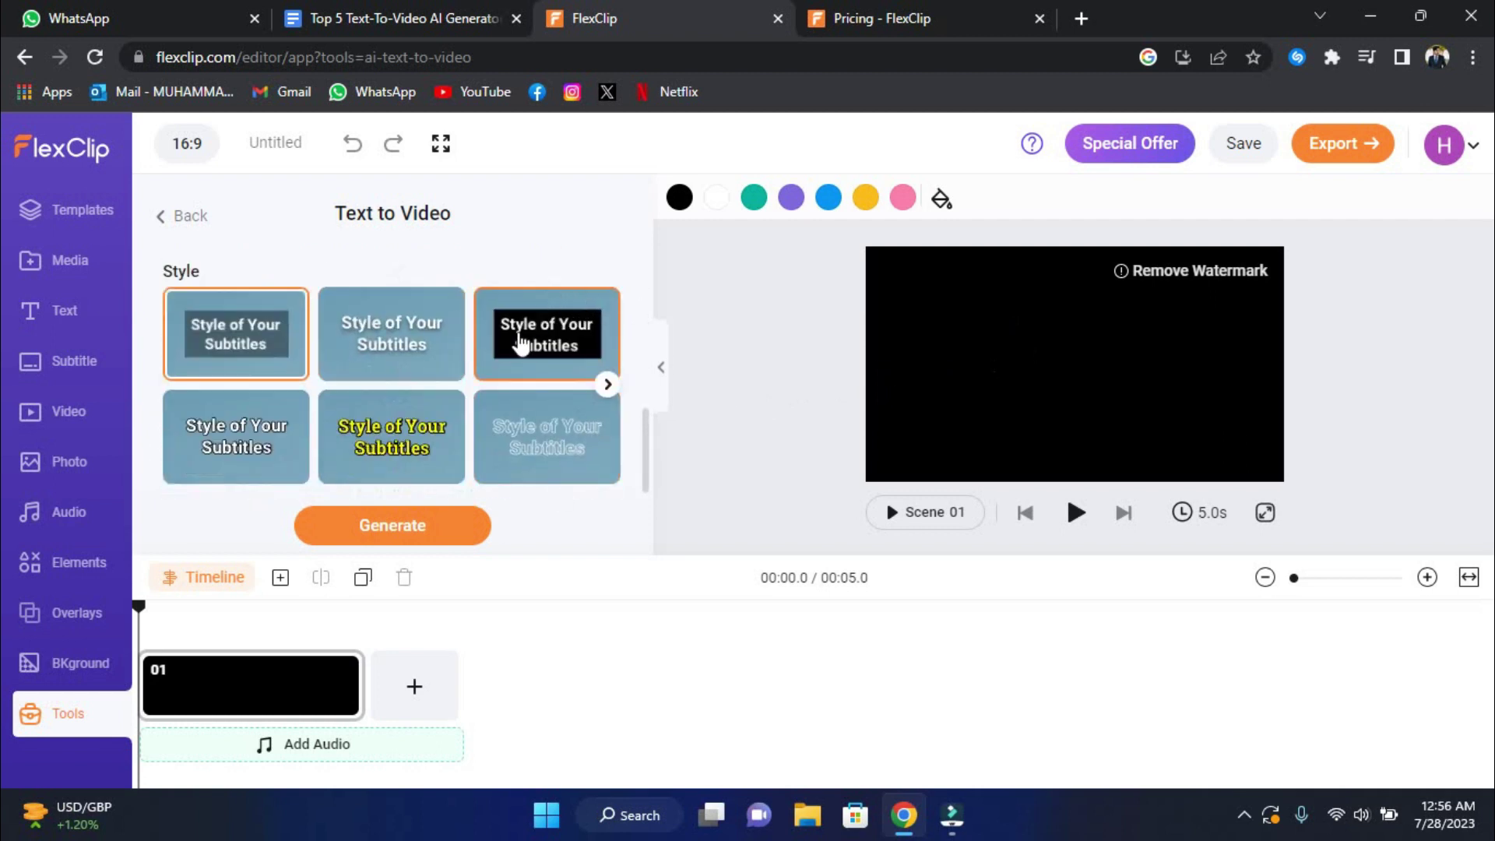
{"action": "left_click", "coordinate": [607, 385]}
{"action": "scroll", "coordinate": [492, 404], "scroll_direction": "up", "scroll_amount": 4}
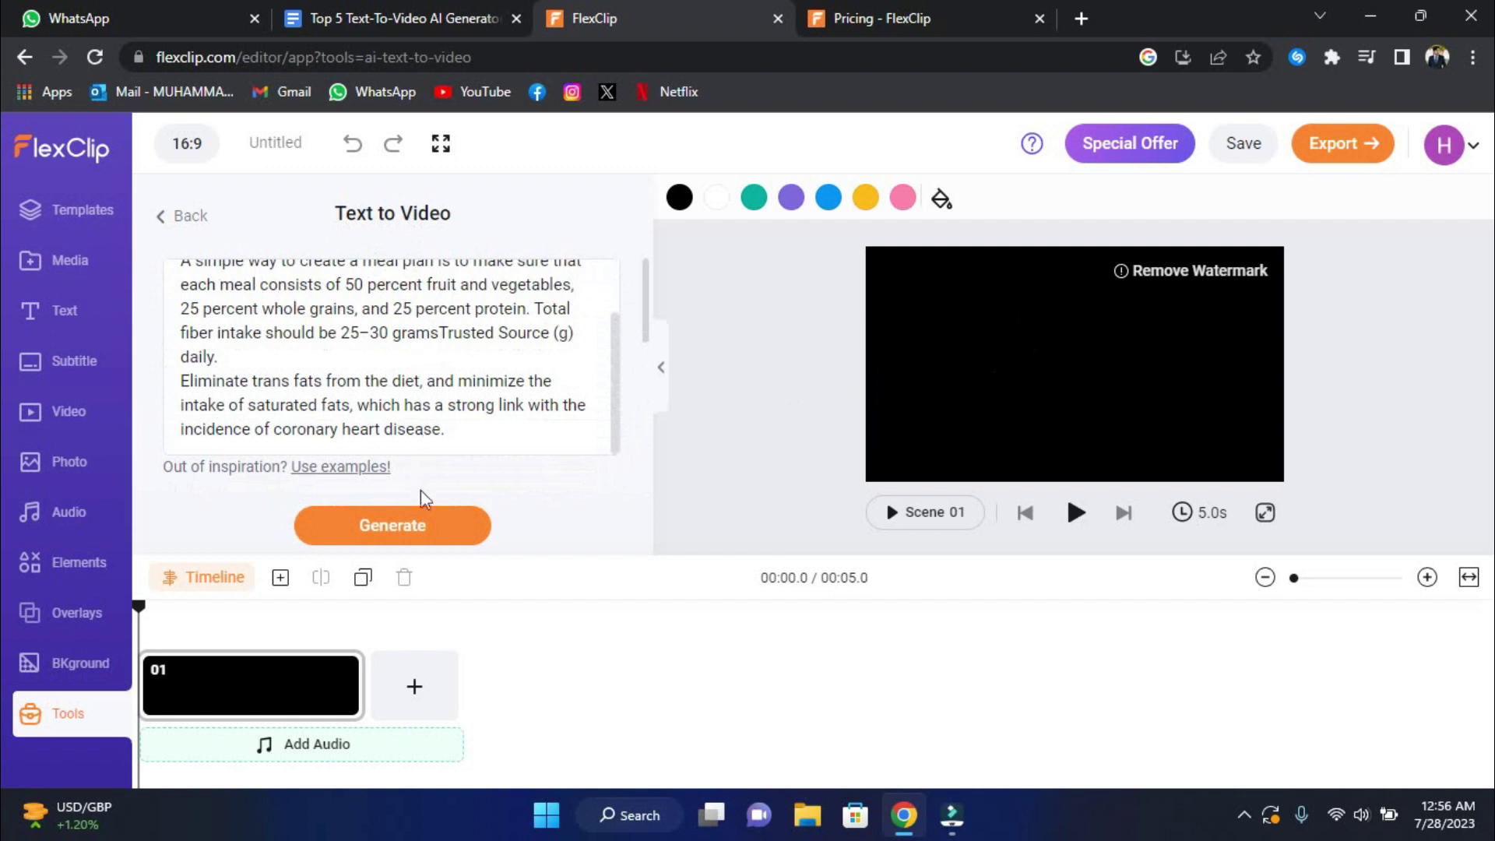
{"action": "left_click", "coordinate": [425, 523]}
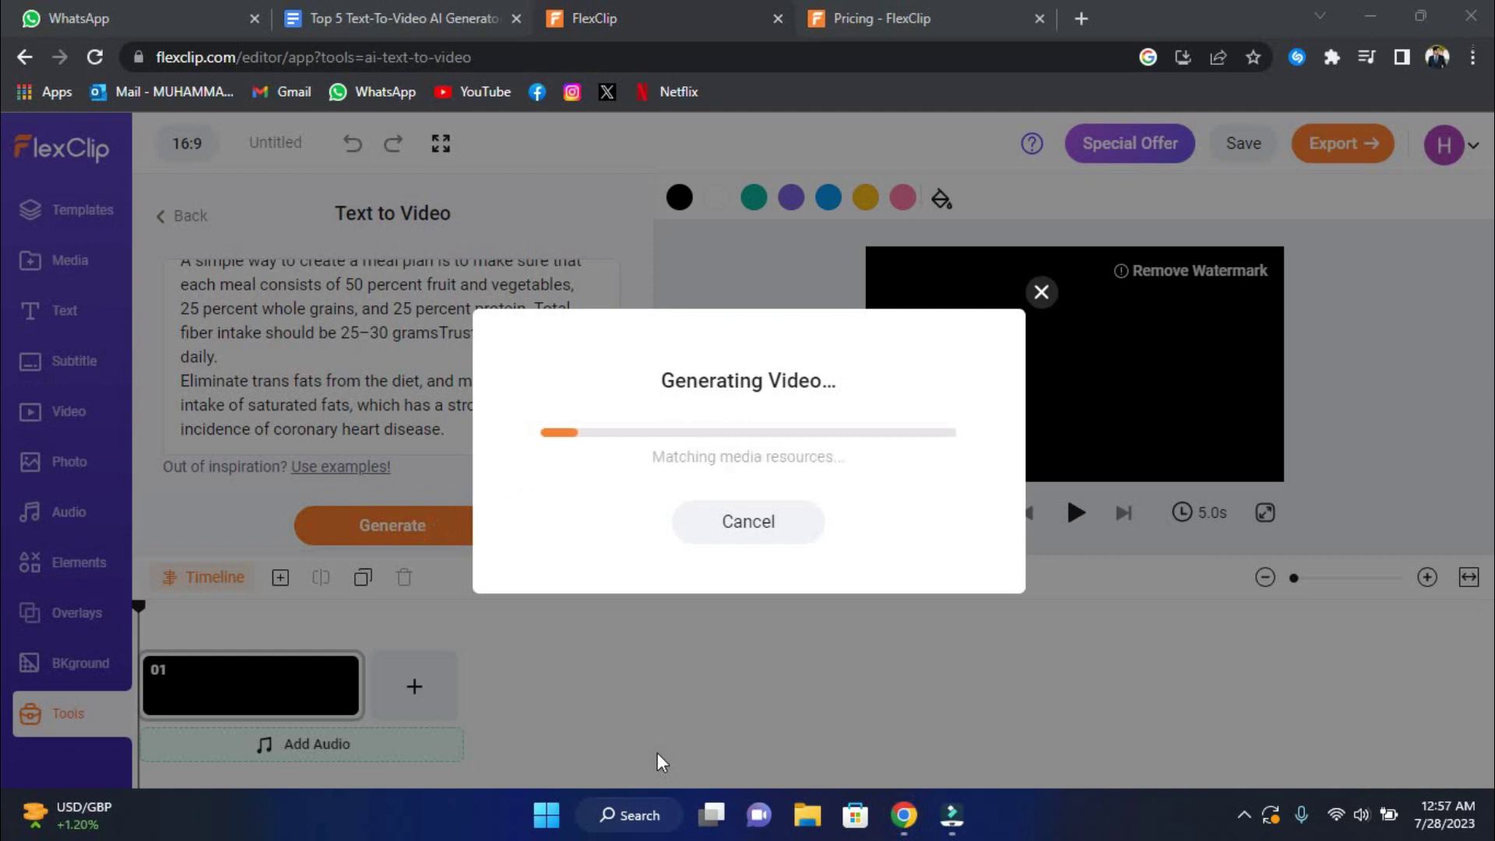
{"action": "scroll", "coordinate": [526, 402], "scroll_direction": "up", "scroll_amount": 4}
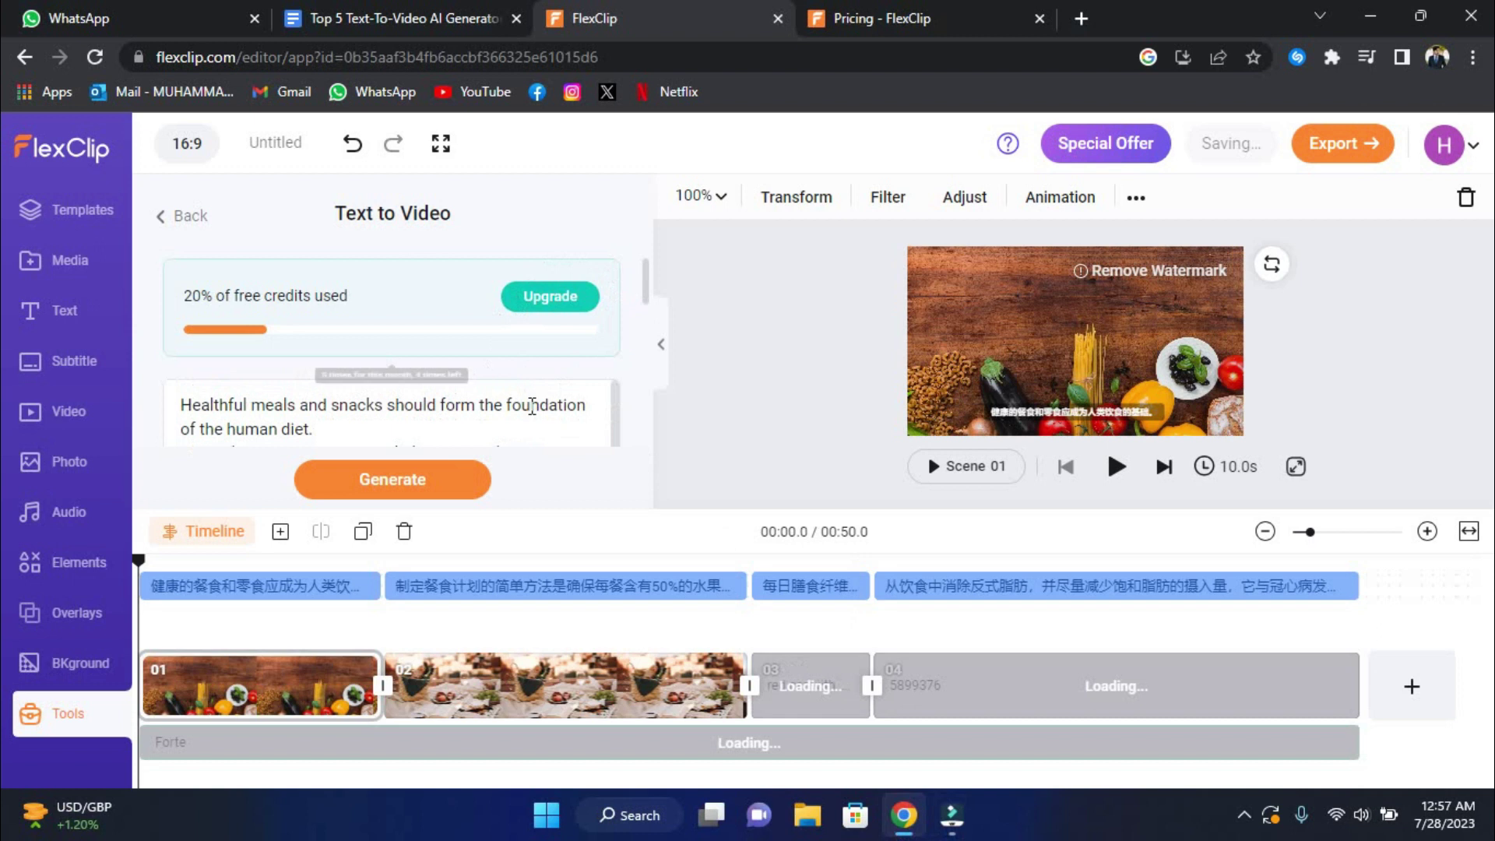
{"action": "scroll", "coordinate": [535, 428], "scroll_direction": "down", "scroll_amount": 5}
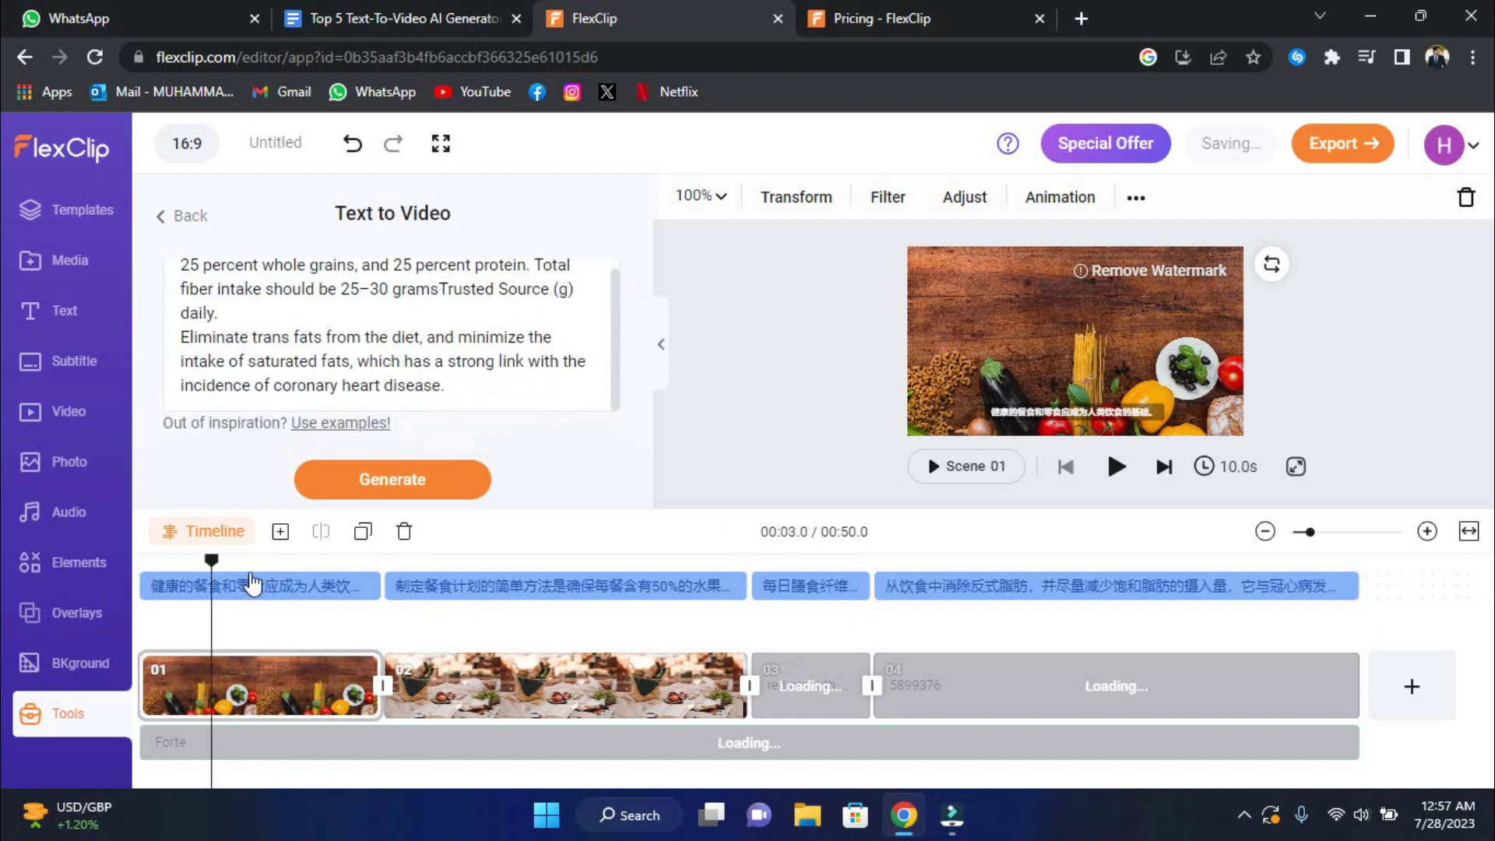
{"action": "left_click", "coordinate": [533, 586]}
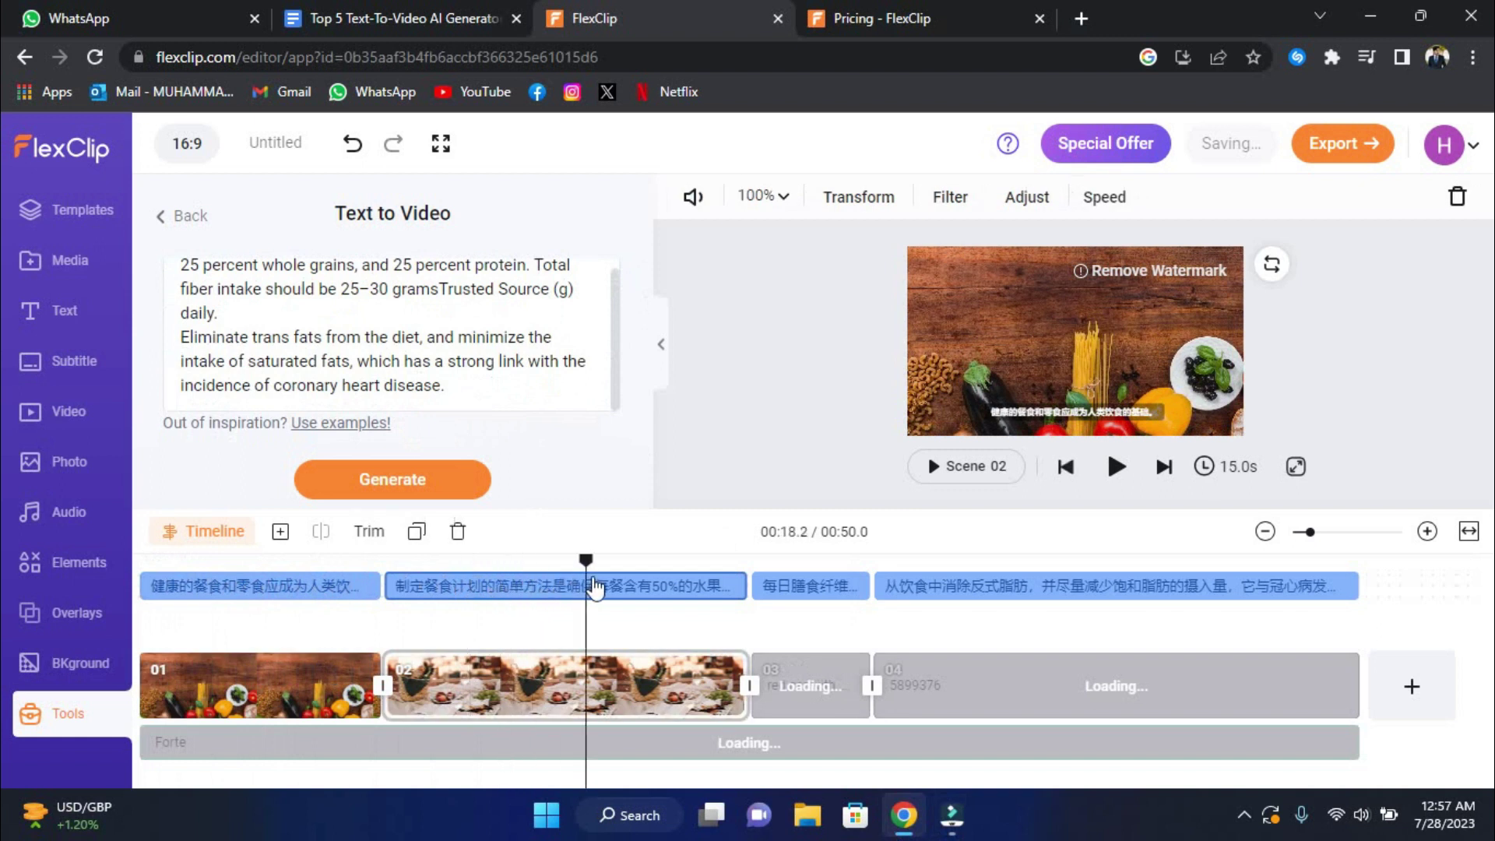
{"action": "left_click", "coordinate": [383, 572]}
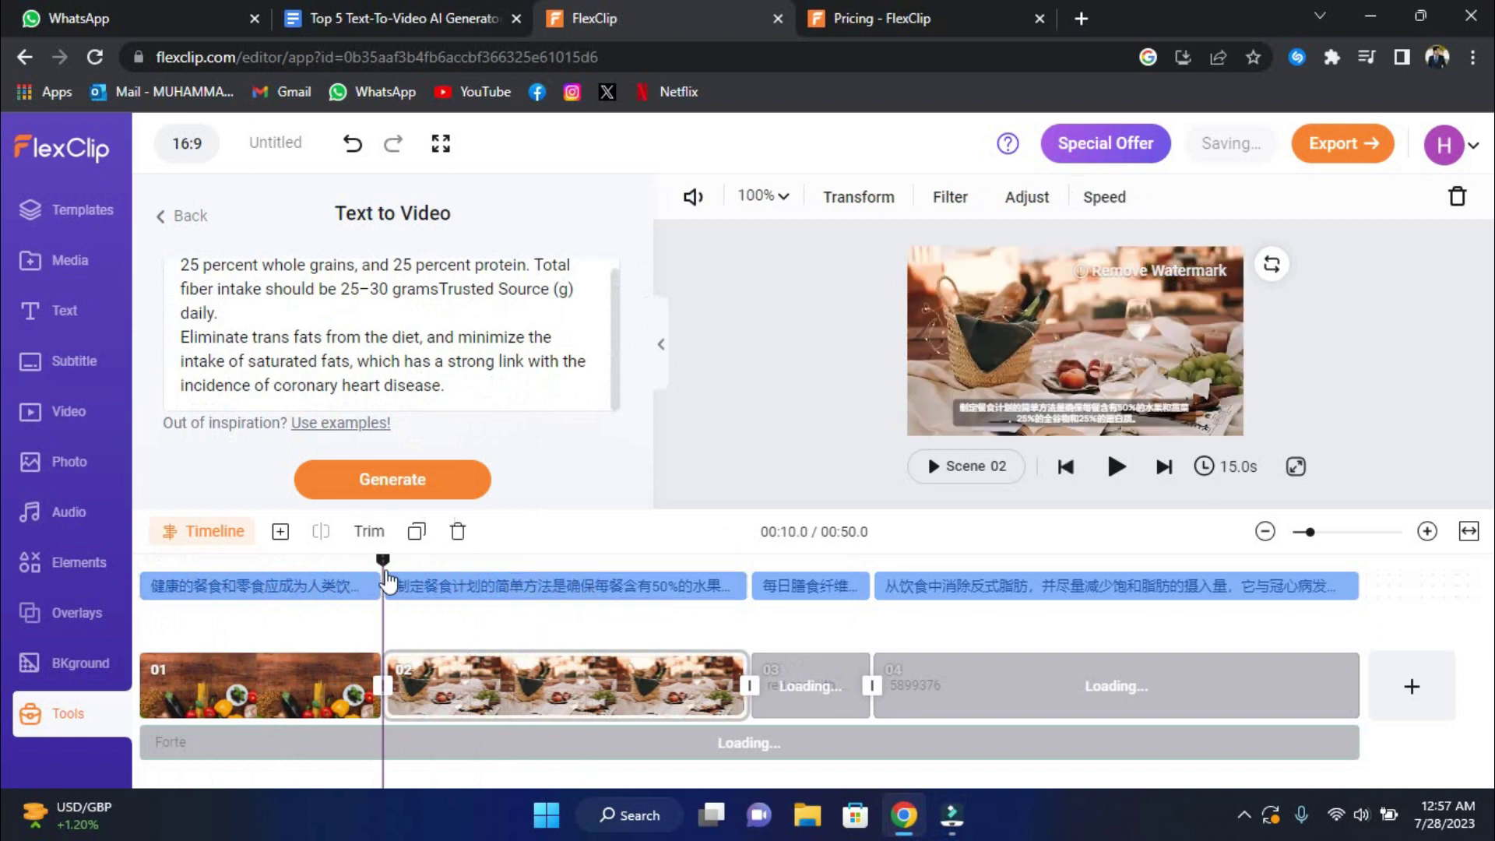
{"action": "left_click", "coordinate": [520, 571]}
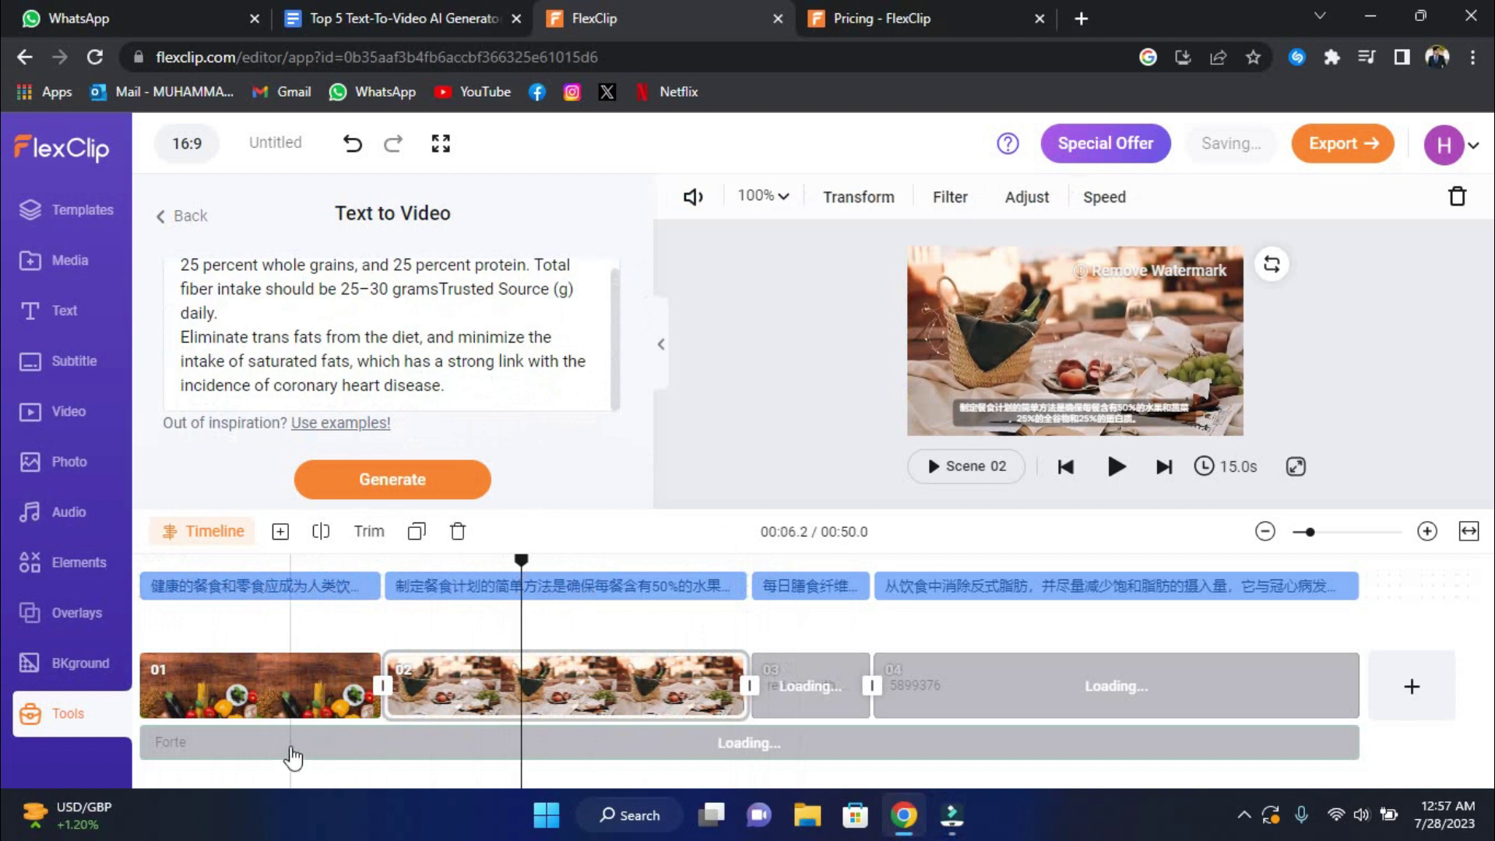
{"action": "left_click", "coordinate": [293, 757]}
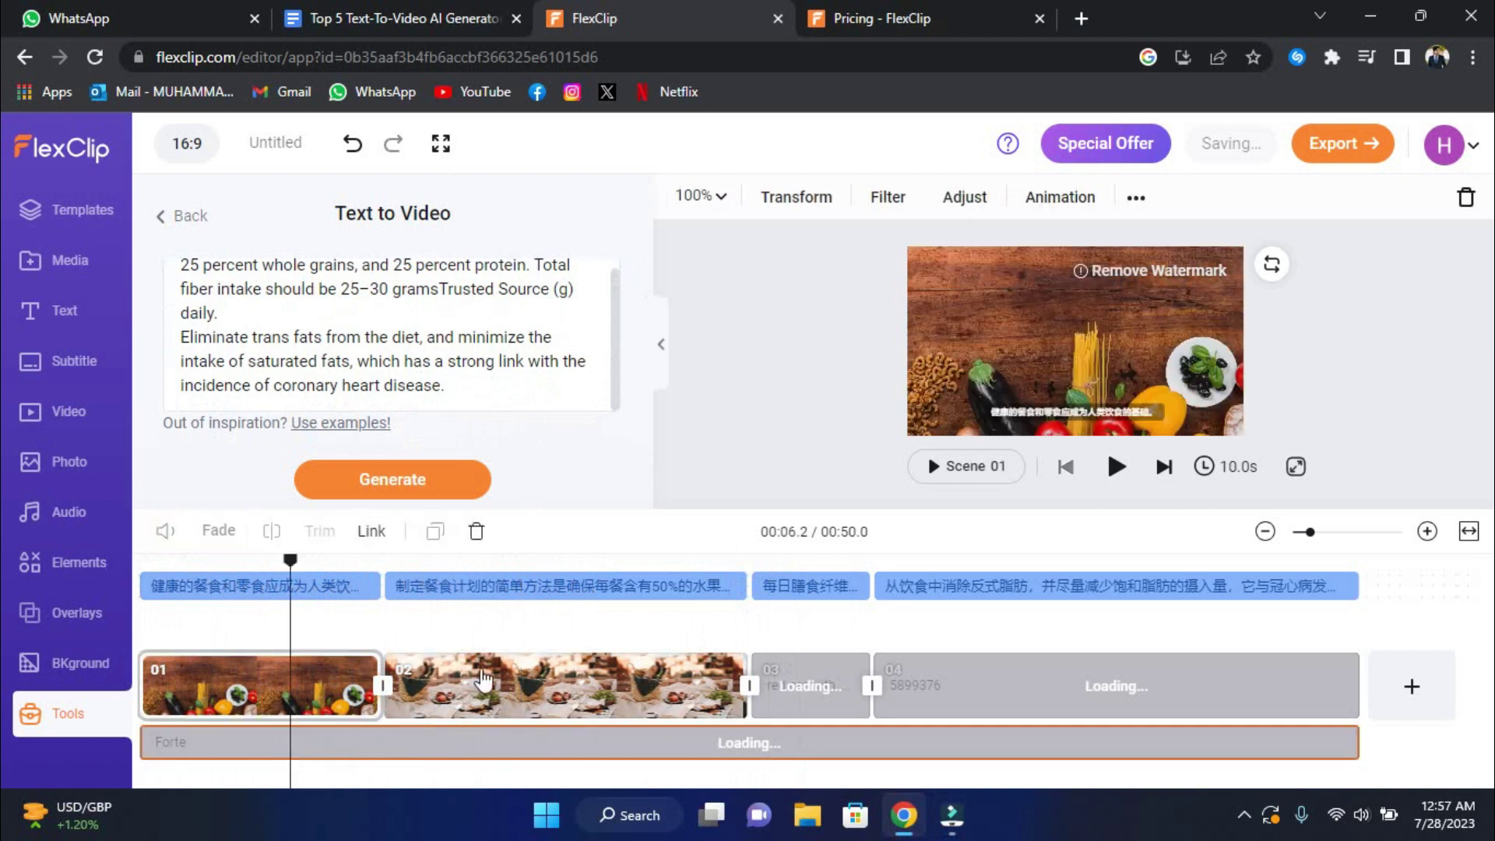
{"action": "left_click", "coordinate": [798, 576]}
{"action": "left_click", "coordinate": [699, 572]}
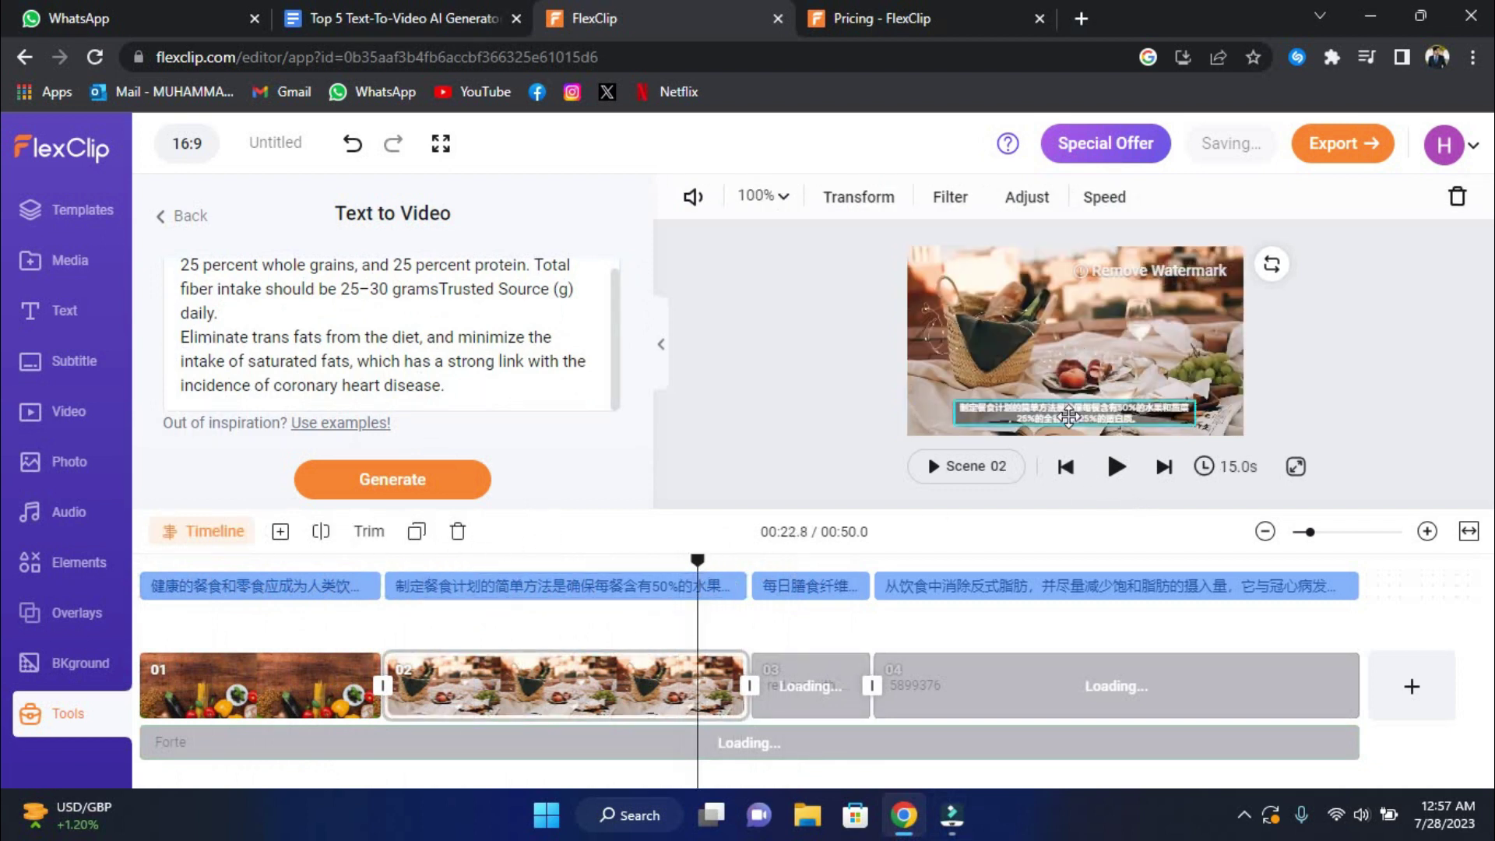
- On the FlexClip pricing page, highlight the plan heading, Free's $0 and Plus's $6.99 monthly prices
{"action": "left_click", "coordinate": [1069, 418]}
{"action": "key", "text": "ctrl+Tab"}
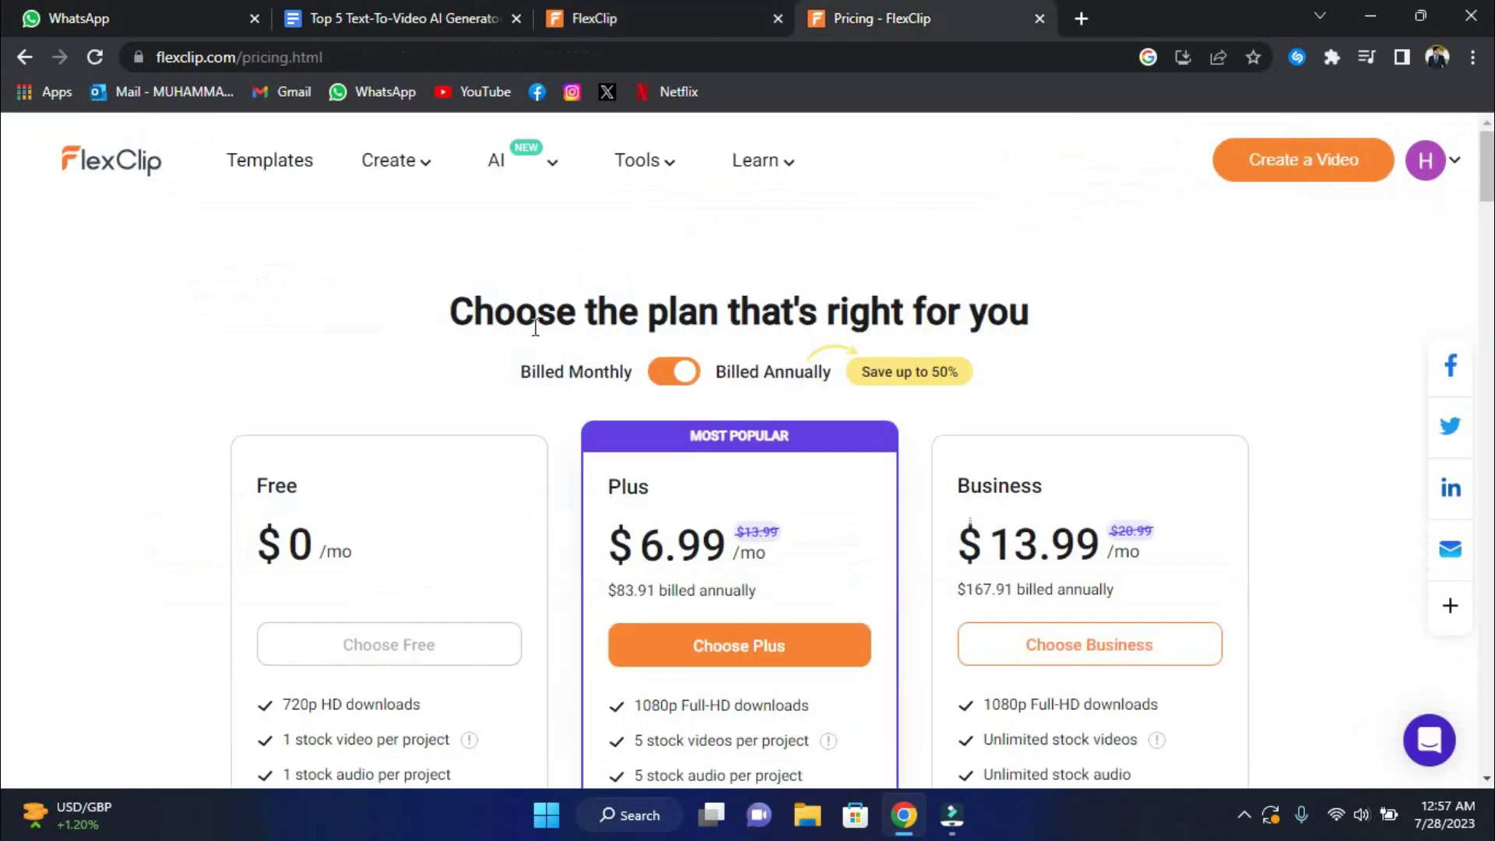
{"action": "left_click_drag", "start_coordinate": [517, 321], "coordinate": [556, 341]}
{"action": "left_click", "coordinate": [762, 368]}
{"action": "scroll", "coordinate": [928, 374], "scroll_direction": "down", "scroll_amount": 1}
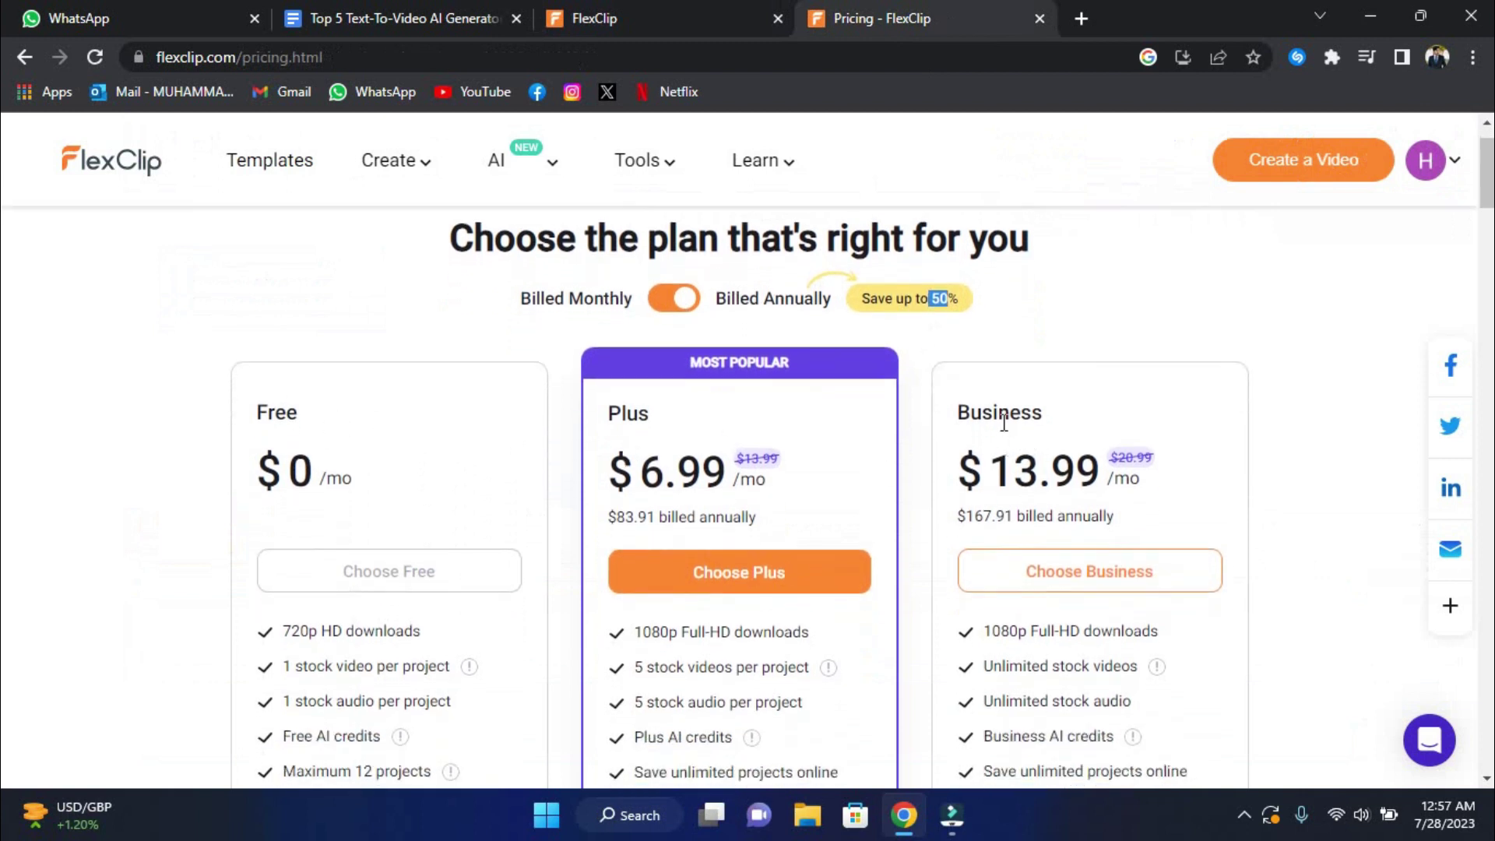
{"action": "left_click_drag", "start_coordinate": [261, 467], "coordinate": [348, 477]}
{"action": "left_click", "coordinate": [347, 477]}
{"action": "left_click_drag", "start_coordinate": [620, 469], "coordinate": [748, 473]}
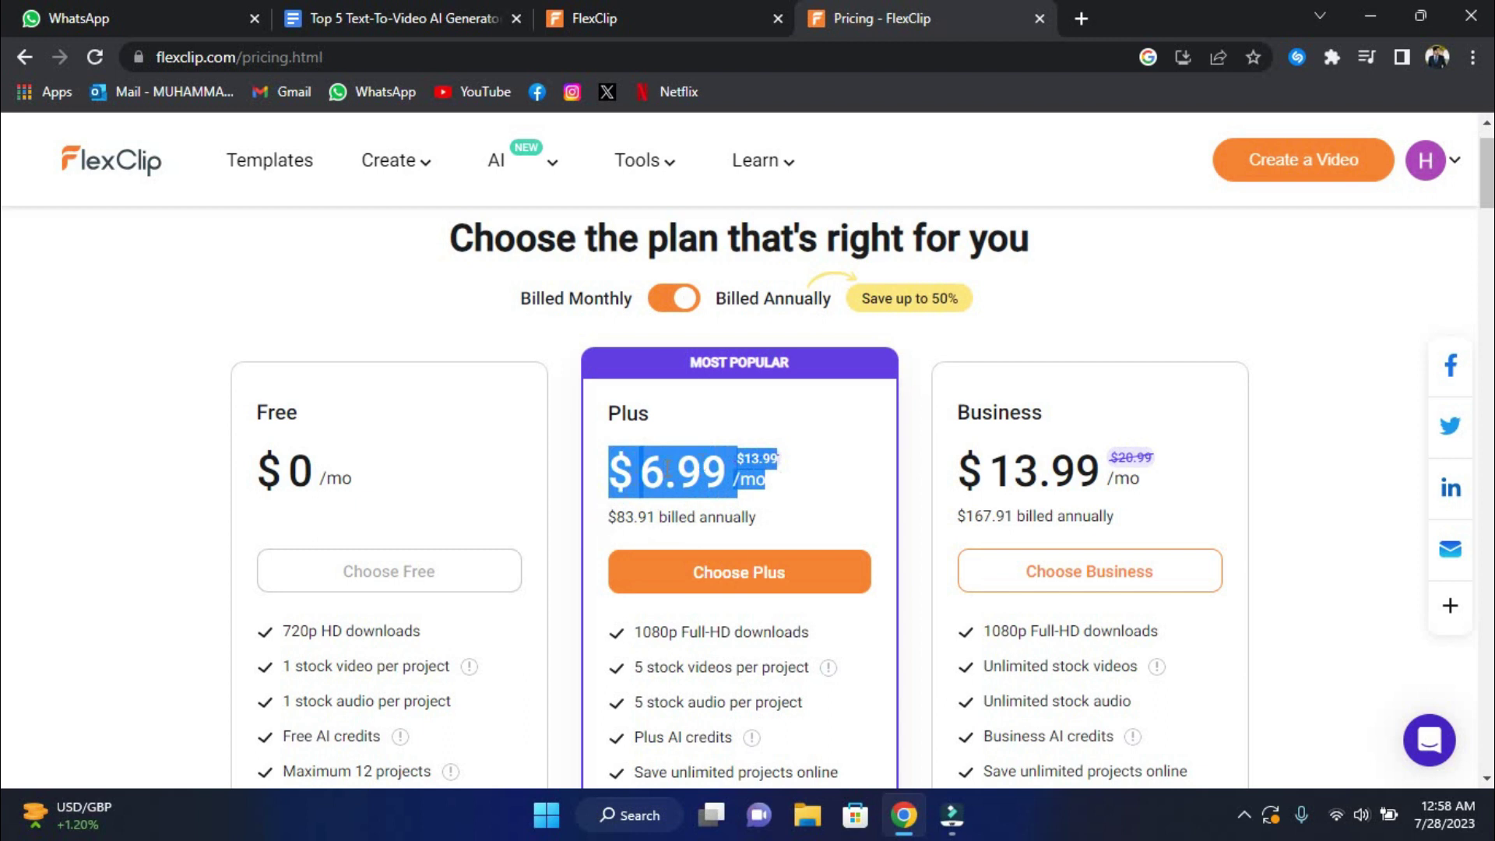
{"action": "left_click", "coordinate": [733, 491]}
- Highlight the Business plan's $167.91 annual billing and scroll down through the features to Compare plans
{"action": "scroll", "coordinate": [811, 491], "scroll_direction": "down", "scroll_amount": 1}
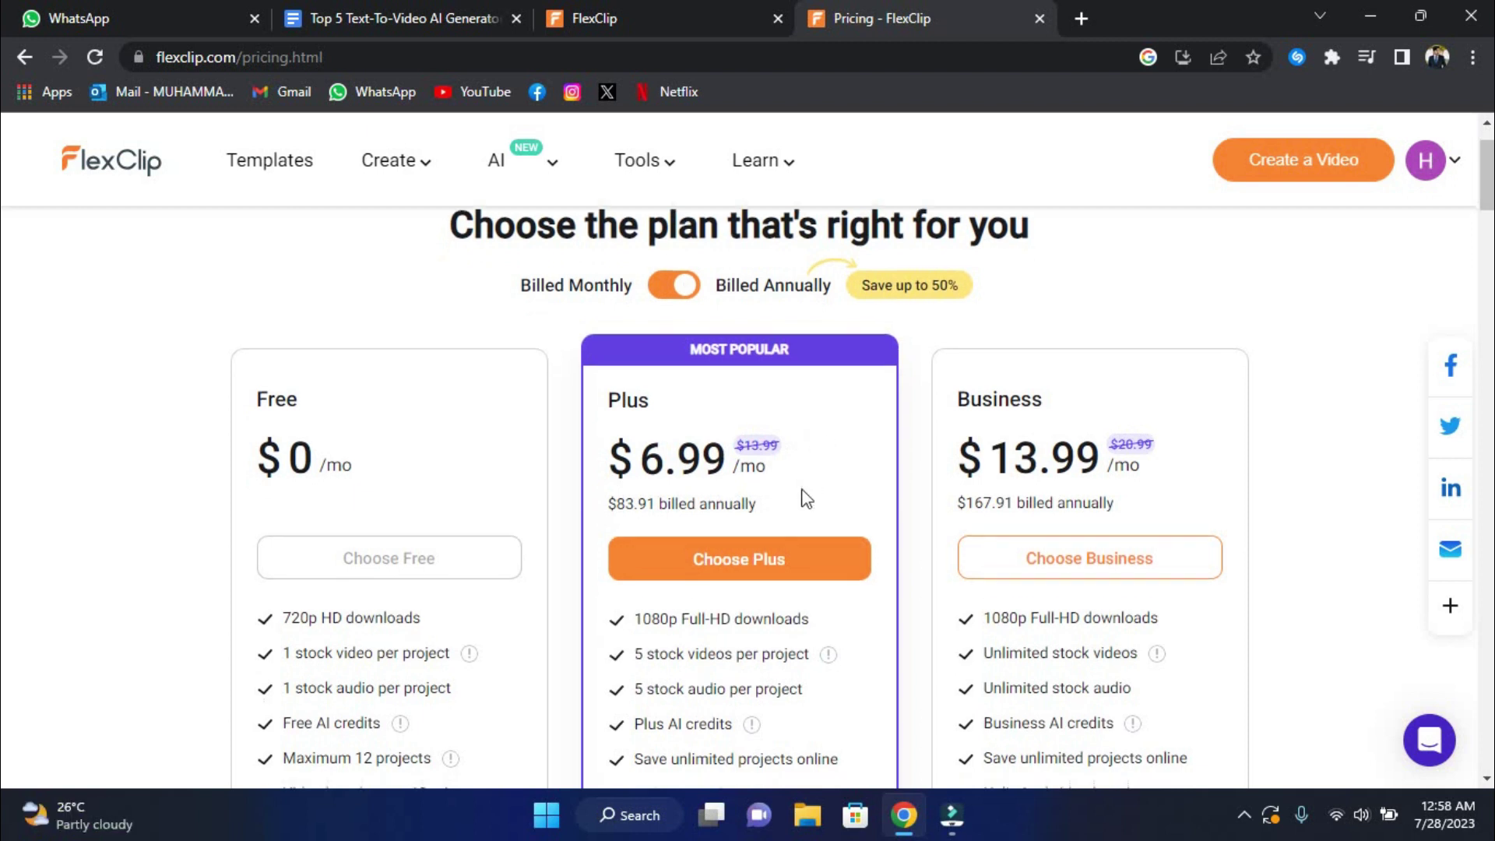
{"action": "scroll", "coordinate": [820, 496], "scroll_direction": "down", "scroll_amount": 1}
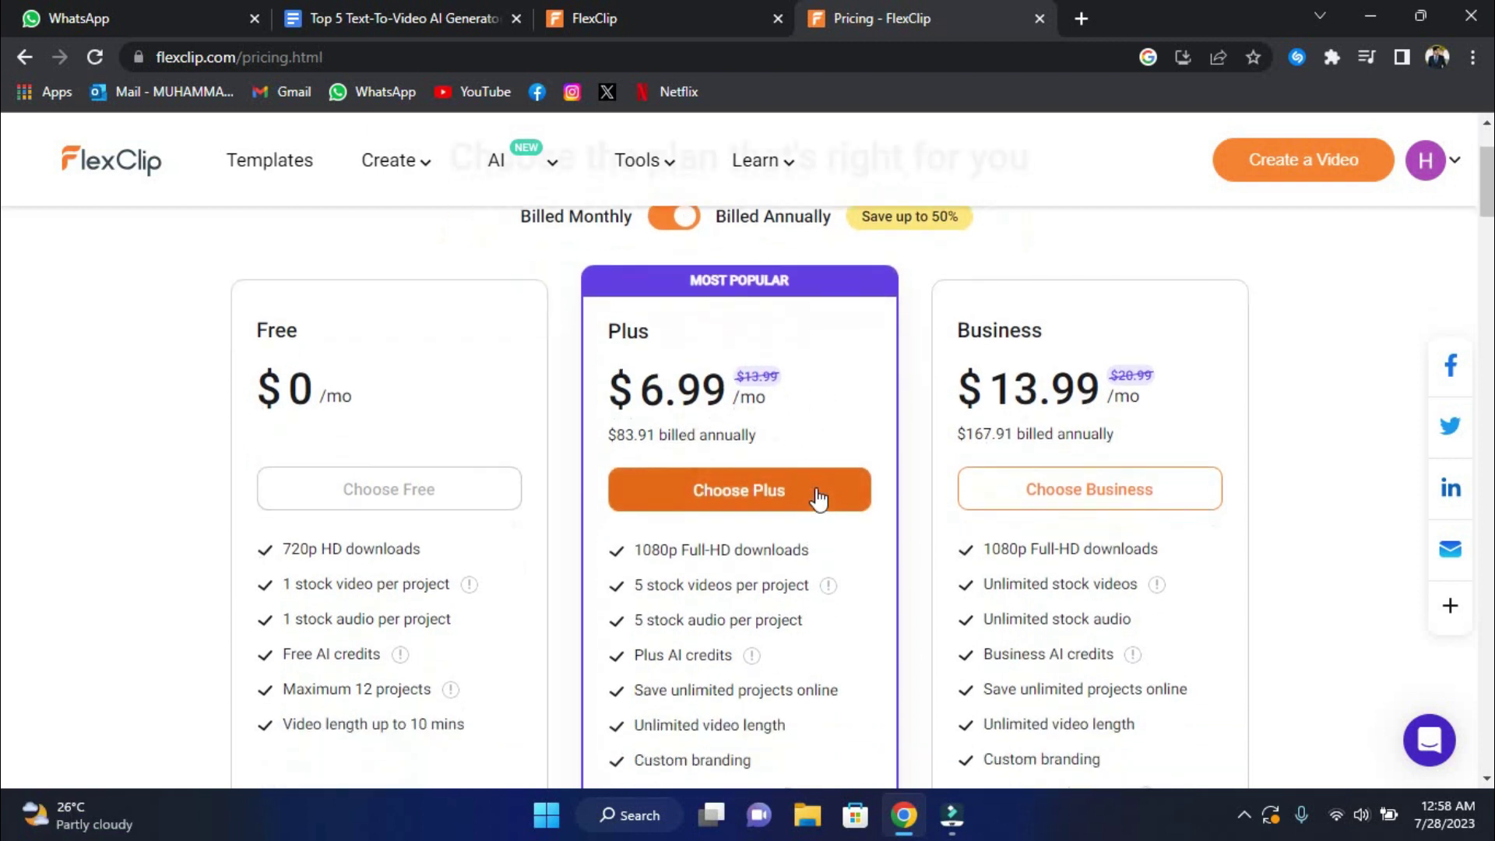
{"action": "scroll", "coordinate": [946, 360], "scroll_direction": "up", "scroll_amount": 2}
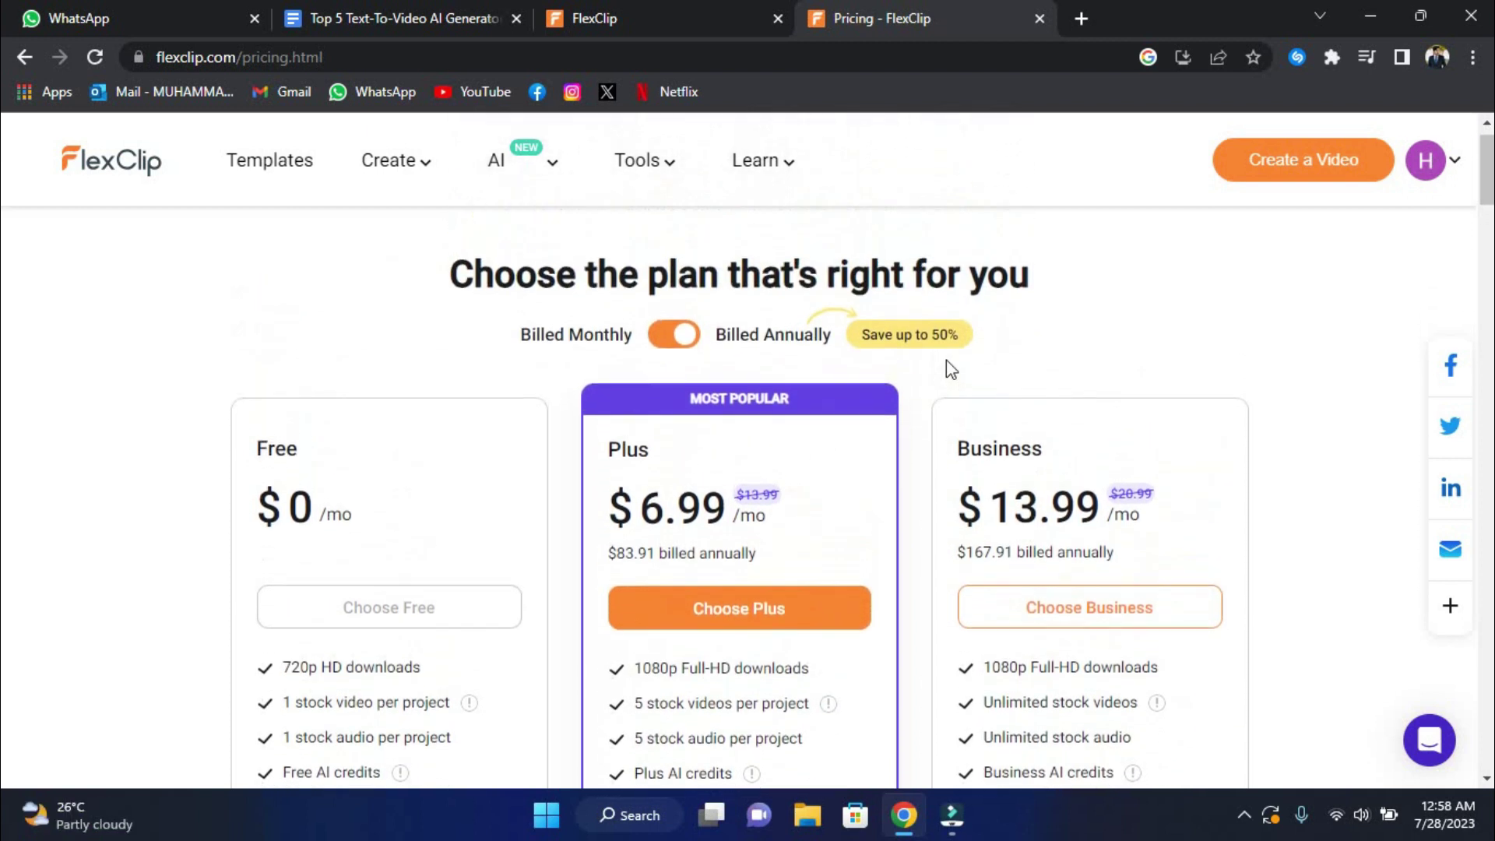
{"action": "scroll", "coordinate": [946, 360], "scroll_direction": "down", "scroll_amount": 1}
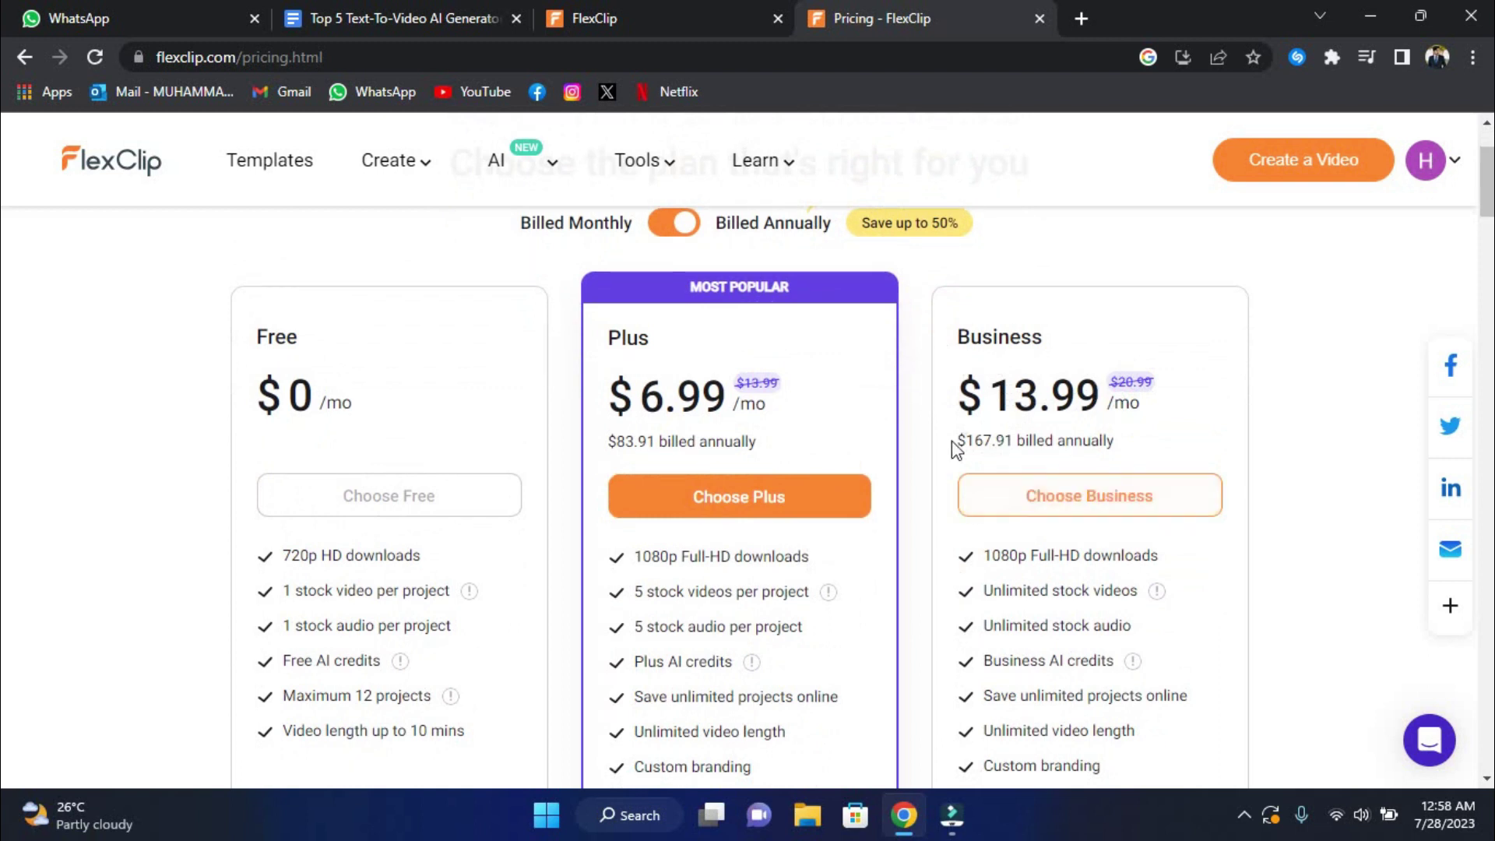
{"action": "left_click_drag", "start_coordinate": [955, 448], "coordinate": [1093, 441]}
{"action": "scroll", "coordinate": [1096, 441], "scroll_direction": "down", "scroll_amount": 3}
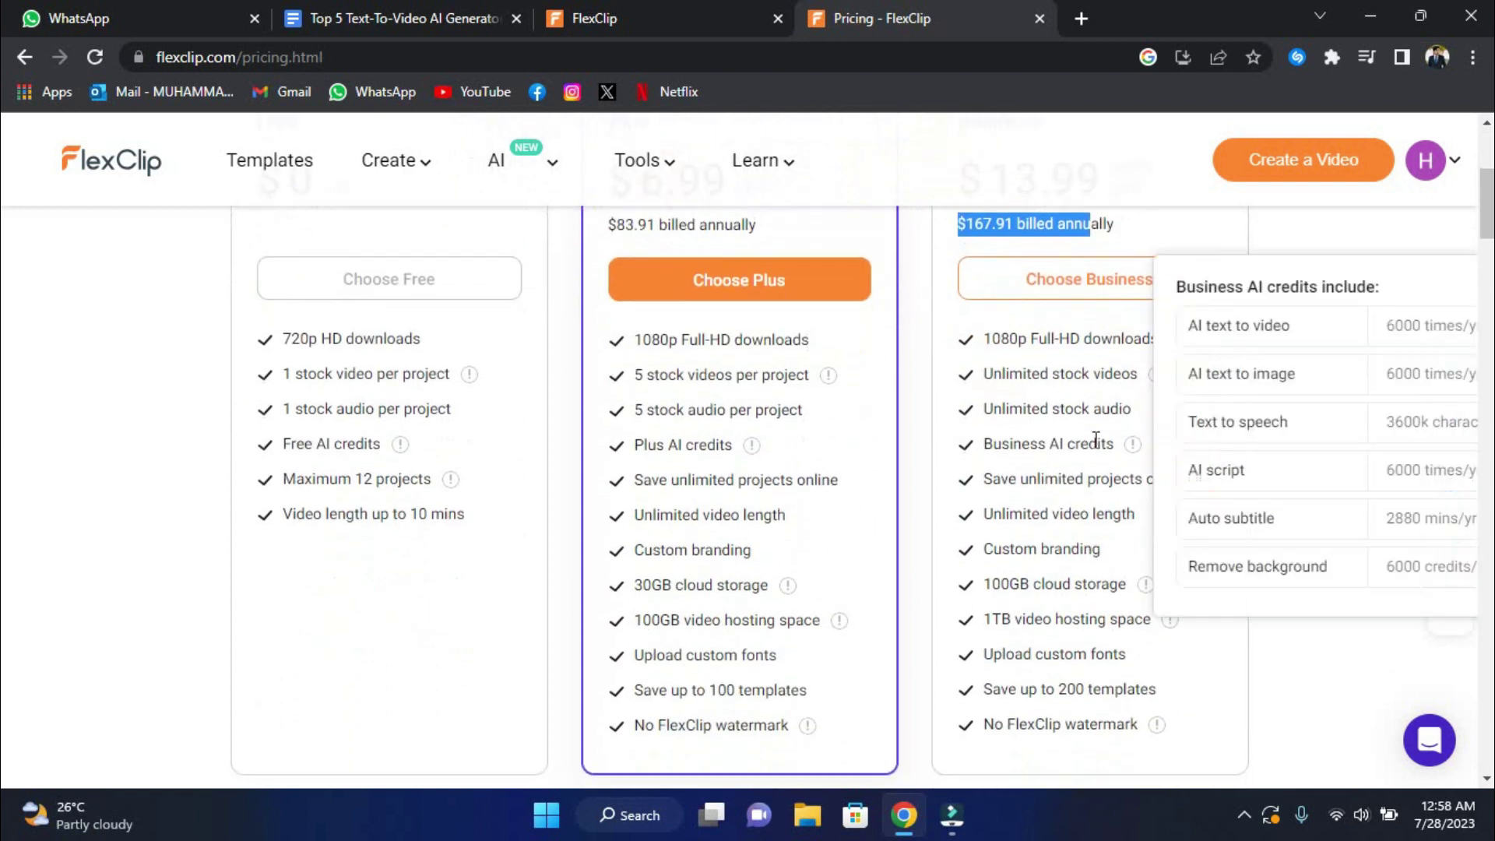
{"action": "scroll", "coordinate": [1044, 581], "scroll_direction": "down", "scroll_amount": 2}
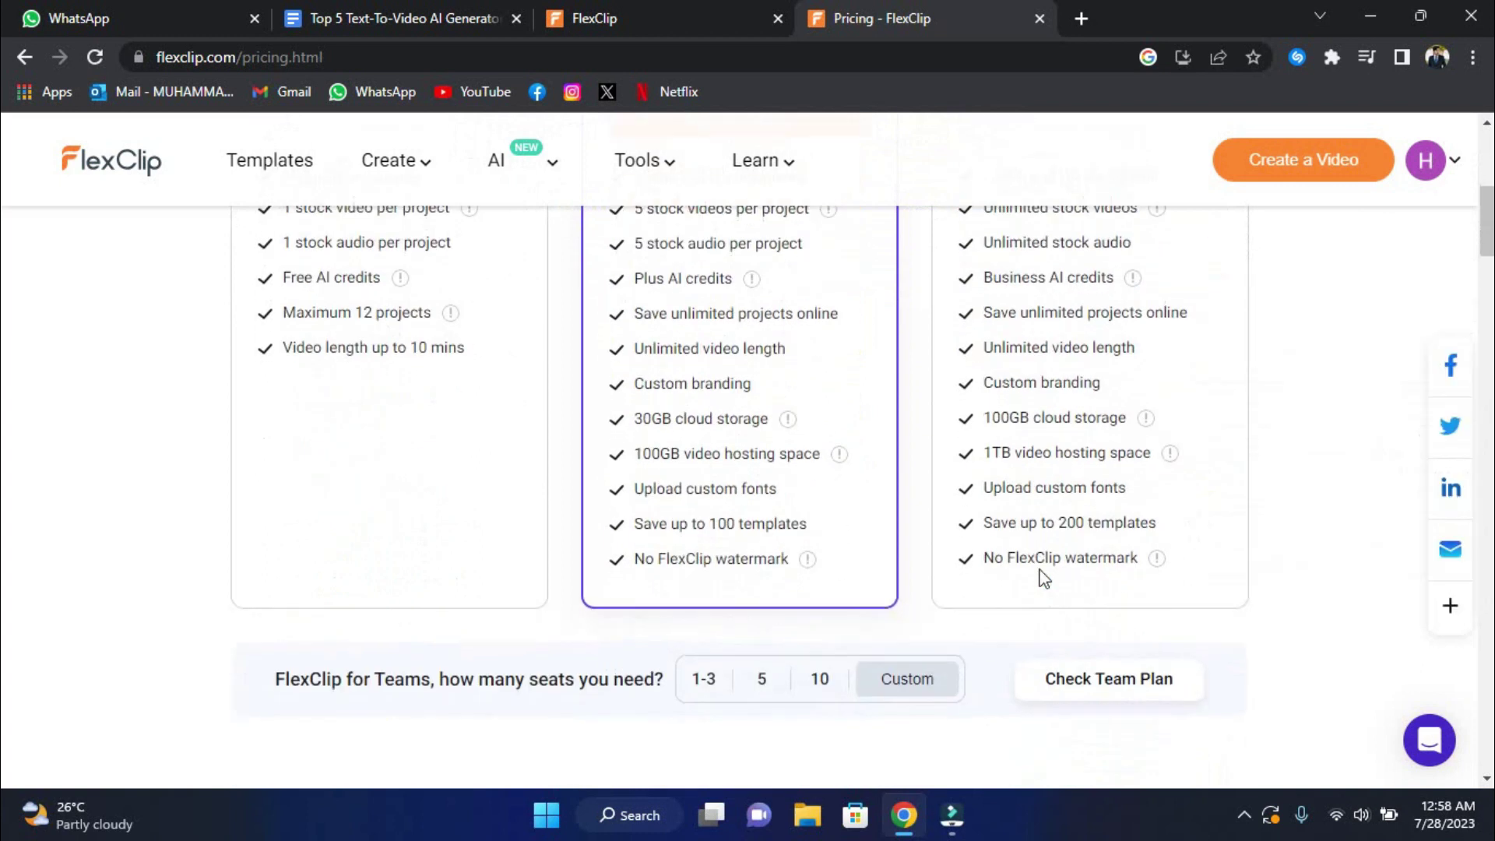
{"action": "scroll", "coordinate": [1041, 575], "scroll_direction": "up", "scroll_amount": 3}
{"action": "left_click", "coordinate": [1064, 437]}
{"action": "scroll", "coordinate": [1055, 518], "scroll_direction": "down", "scroll_amount": 2}
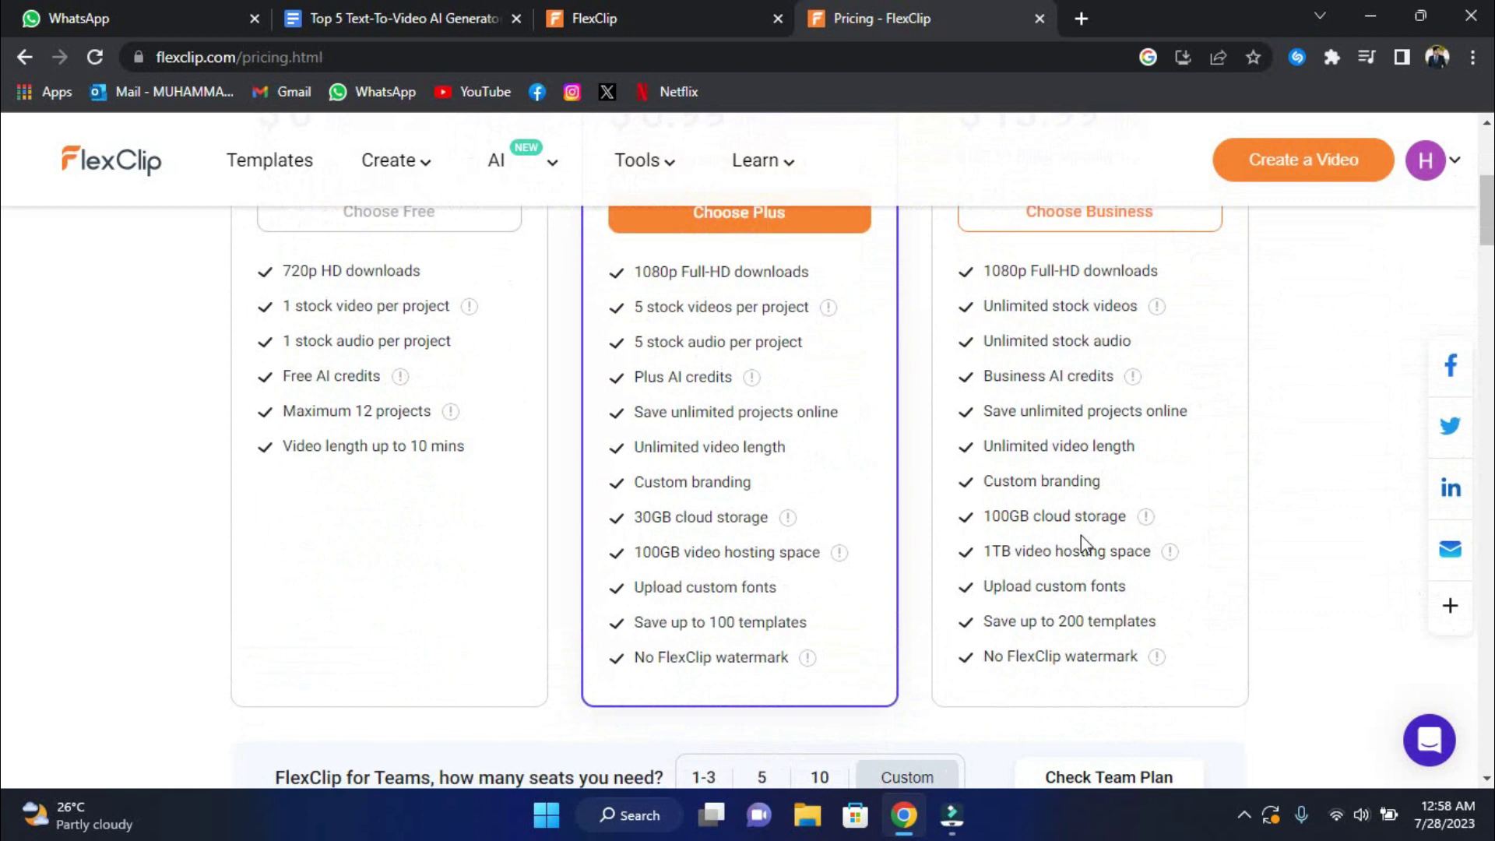
{"action": "scroll", "coordinate": [1081, 537], "scroll_direction": "down", "scroll_amount": 4}
{"action": "scroll", "coordinate": [1087, 544], "scroll_direction": "up", "scroll_amount": 6}
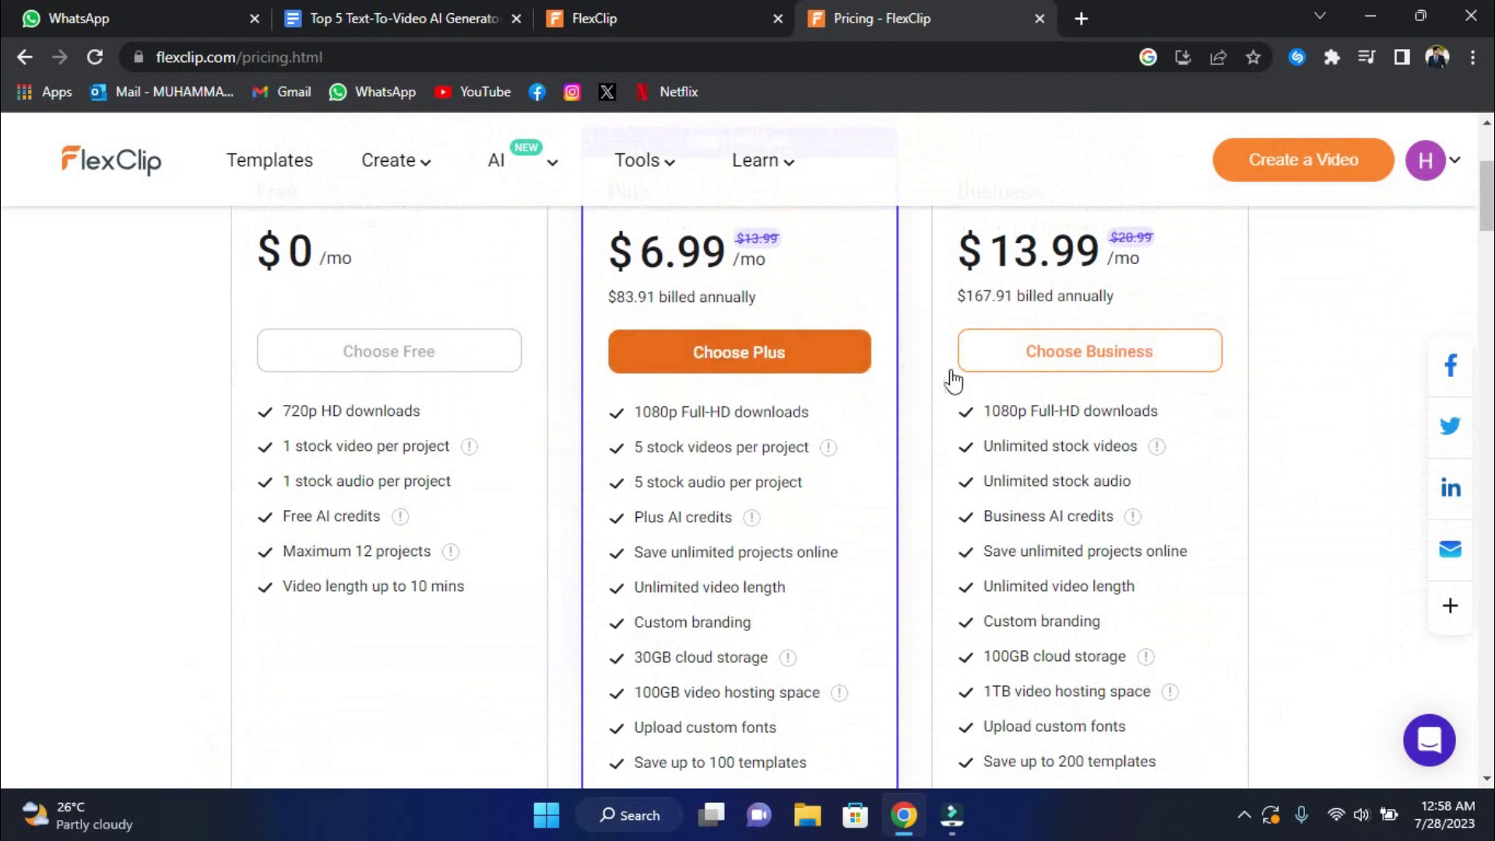
{"action": "scroll", "coordinate": [898, 438], "scroll_direction": "down", "scroll_amount": 2}
{"action": "scroll", "coordinate": [901, 443], "scroll_direction": "down", "scroll_amount": 3}
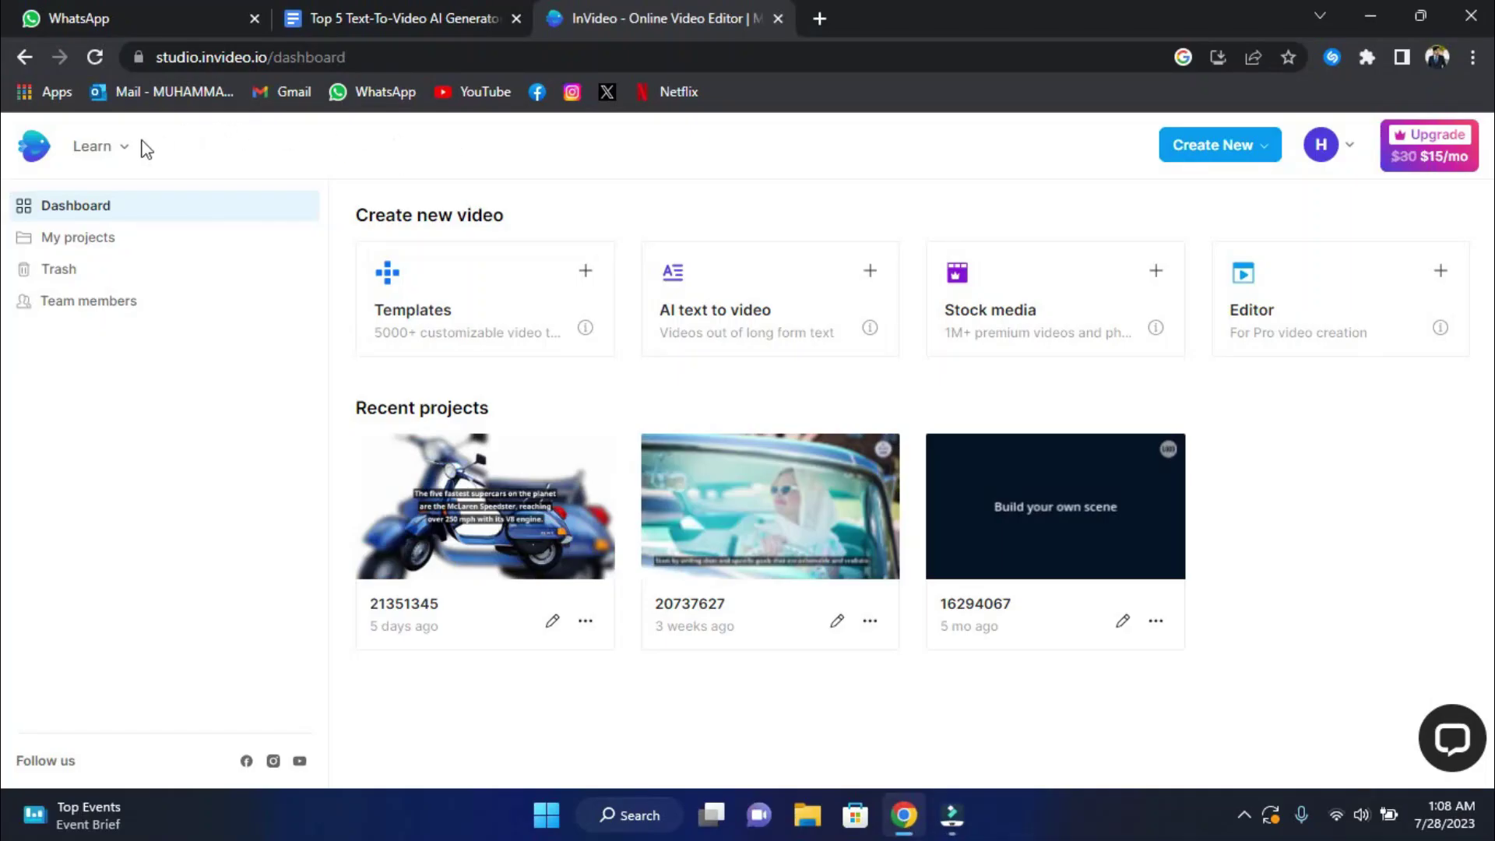
- Look at learning resources and Templates, then return to the dashboard and start AI text to video
{"action": "left_click", "coordinate": [113, 155]}
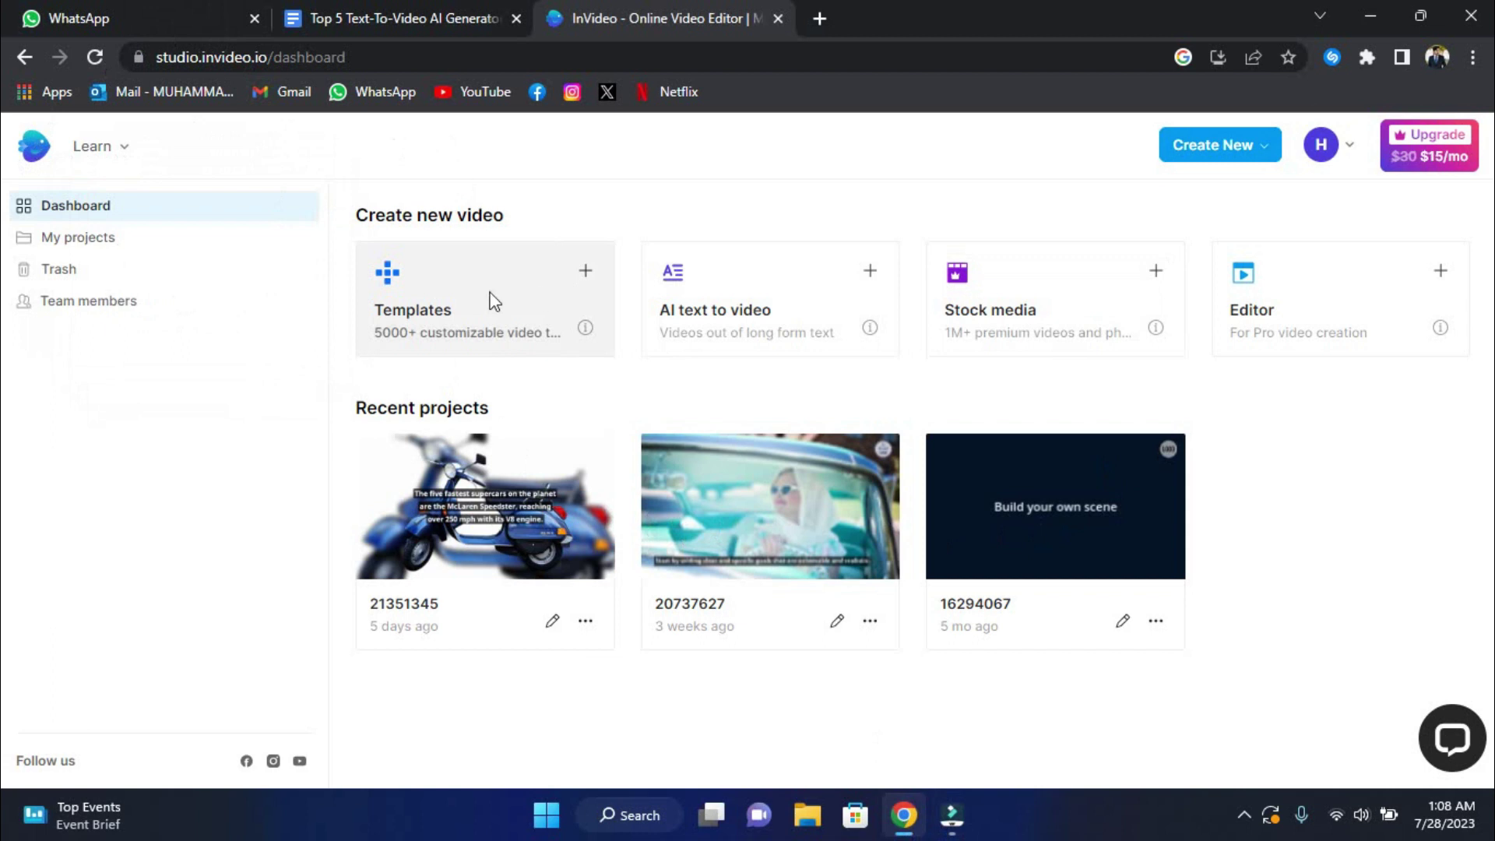
{"action": "left_click", "coordinate": [539, 303]}
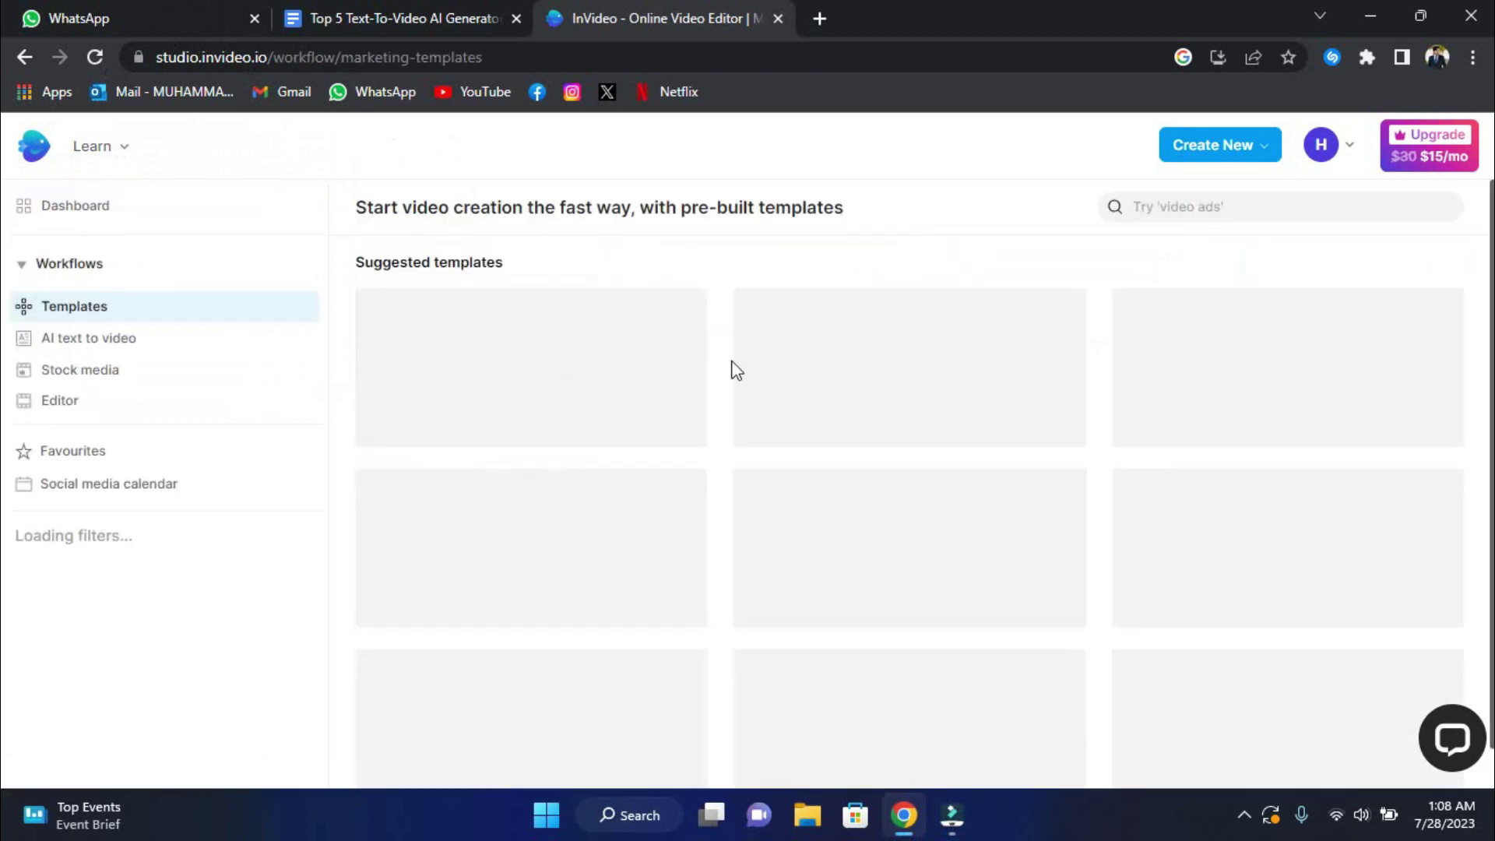
{"action": "left_click", "coordinate": [25, 57]}
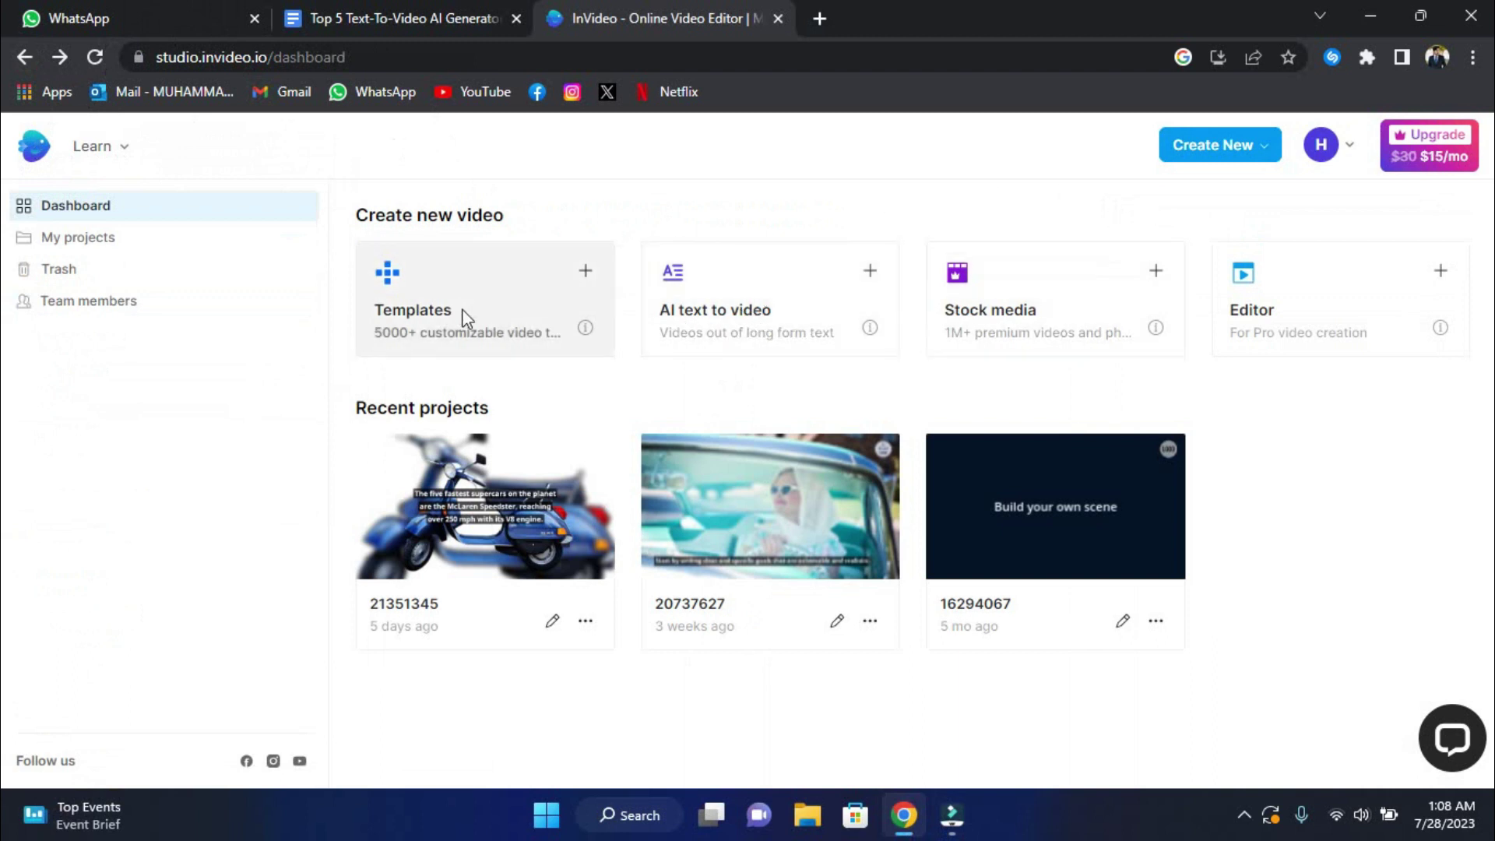
{"action": "left_click", "coordinate": [748, 320]}
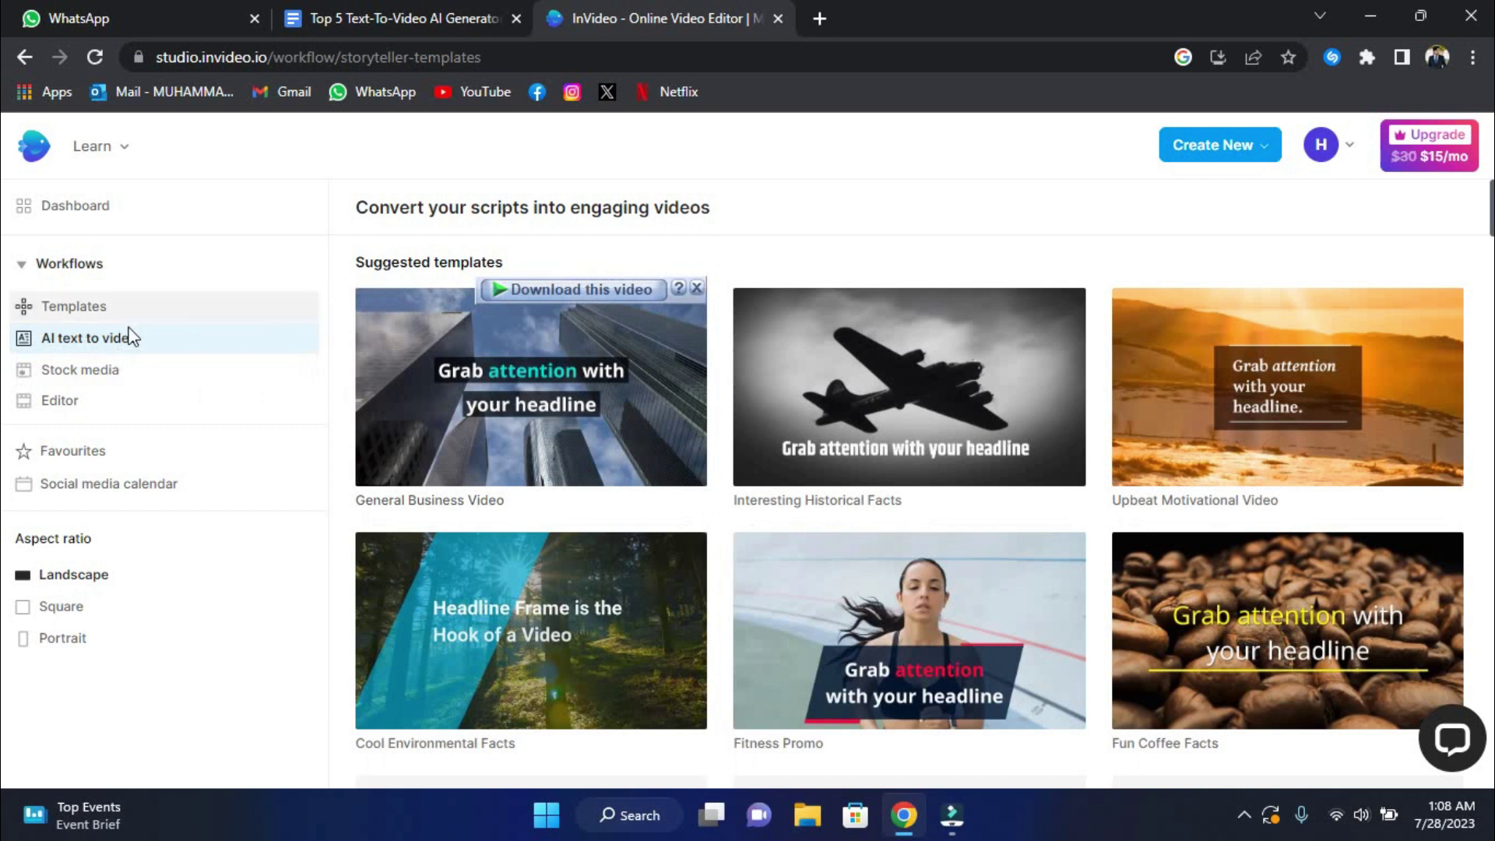
- Open the General Business Video template, pause its preview, and use it in Landscape 16:9
{"action": "mouse_move", "coordinate": [591, 376]}
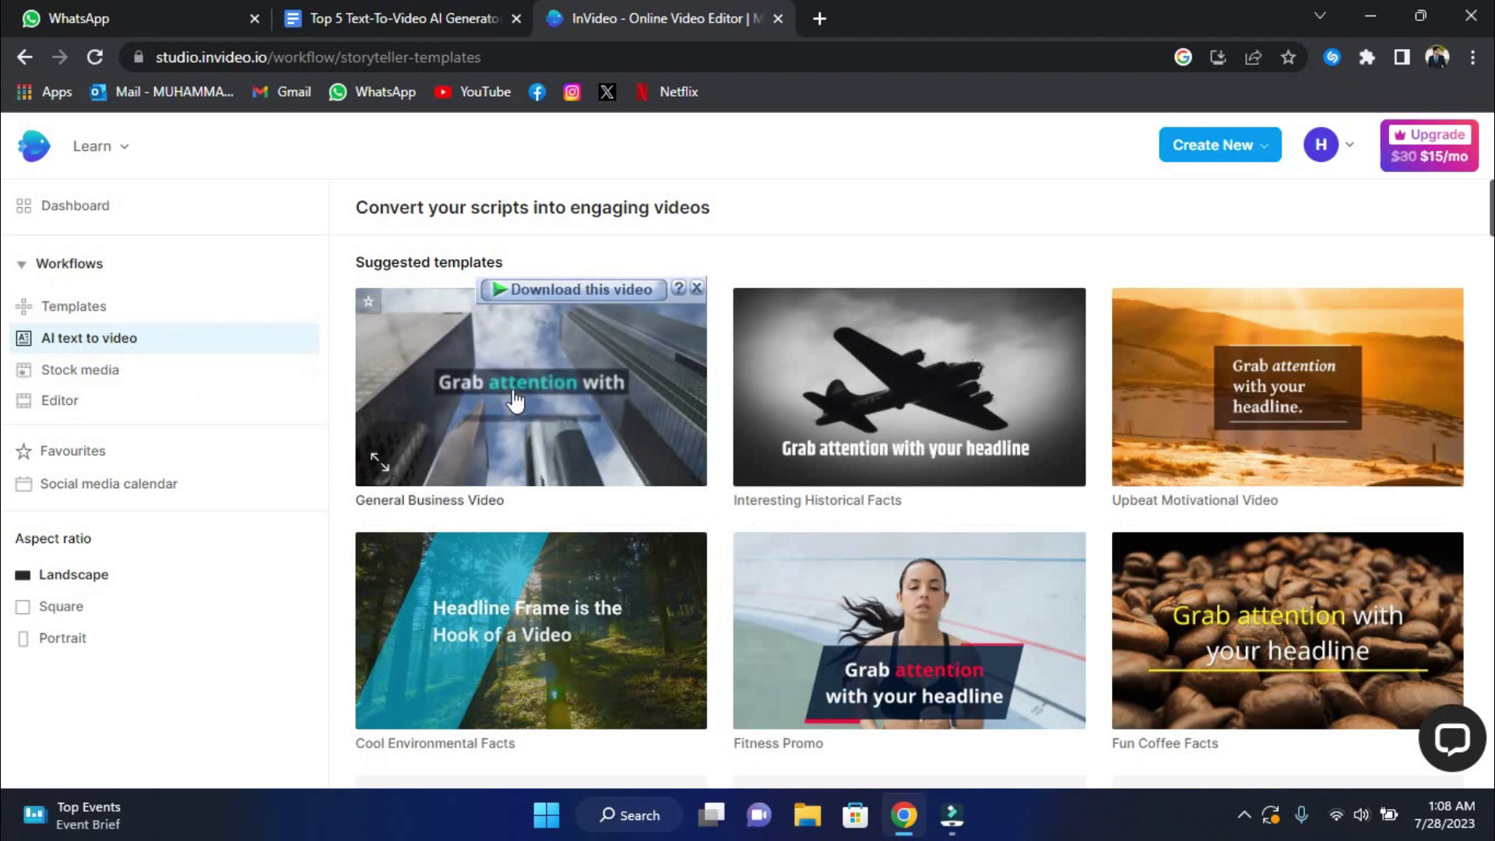
{"action": "left_click", "coordinate": [535, 361]}
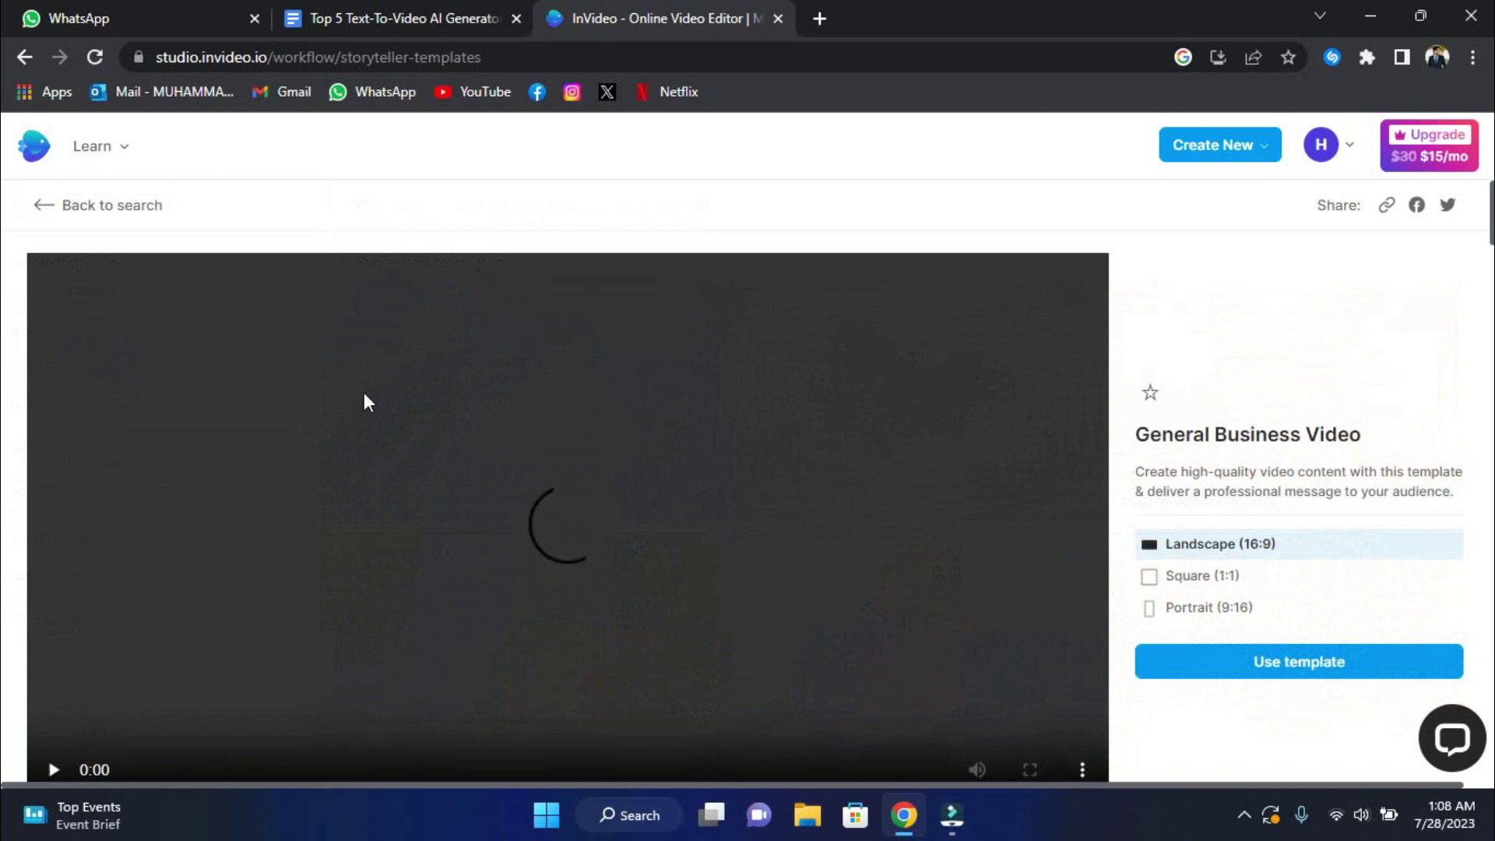
{"action": "scroll", "coordinate": [364, 400], "scroll_direction": "down", "scroll_amount": 3}
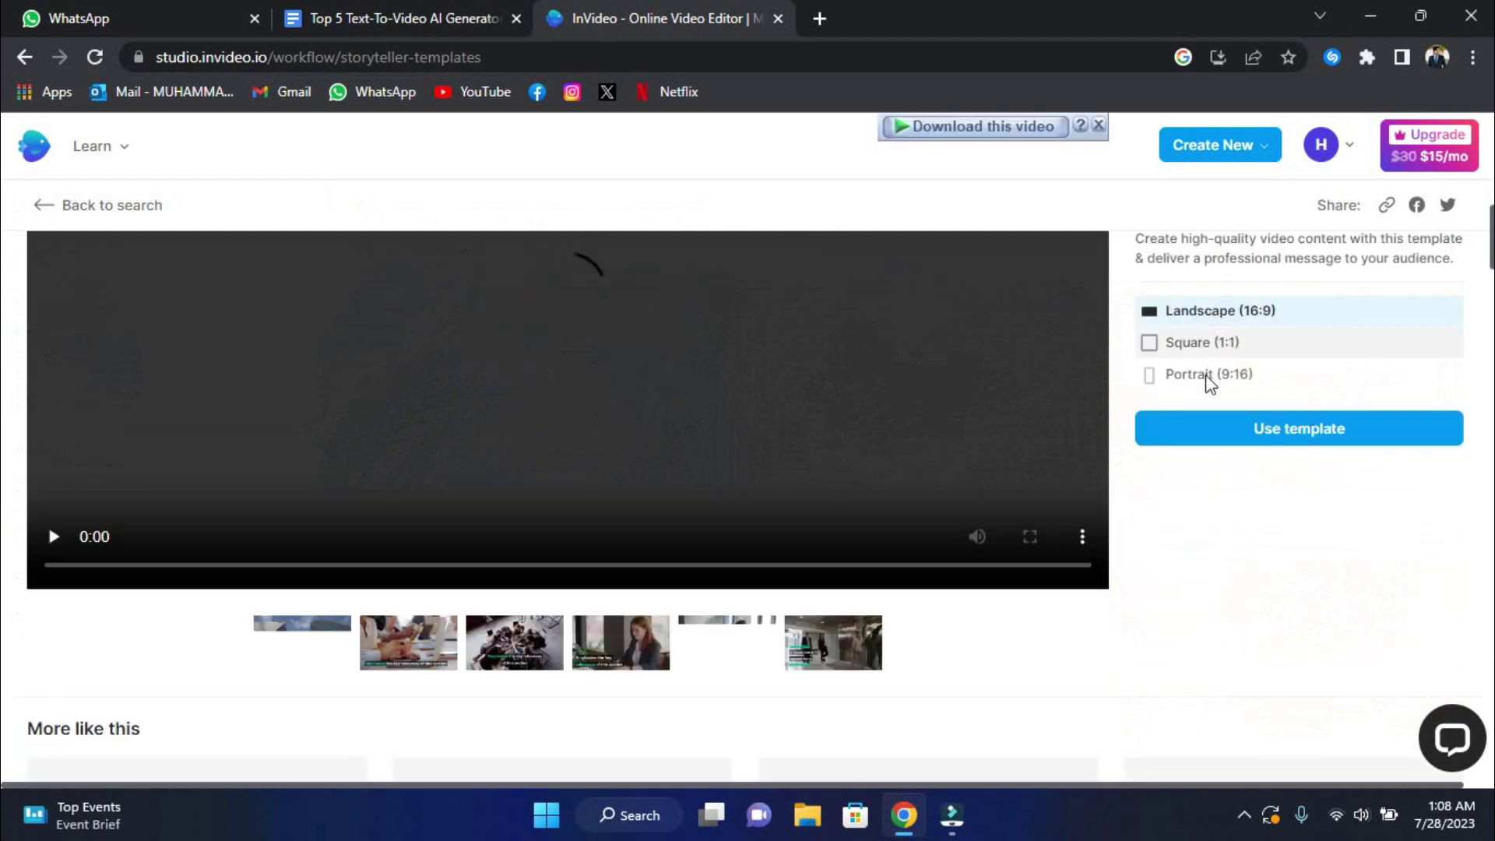
{"action": "left_click", "coordinate": [839, 388]}
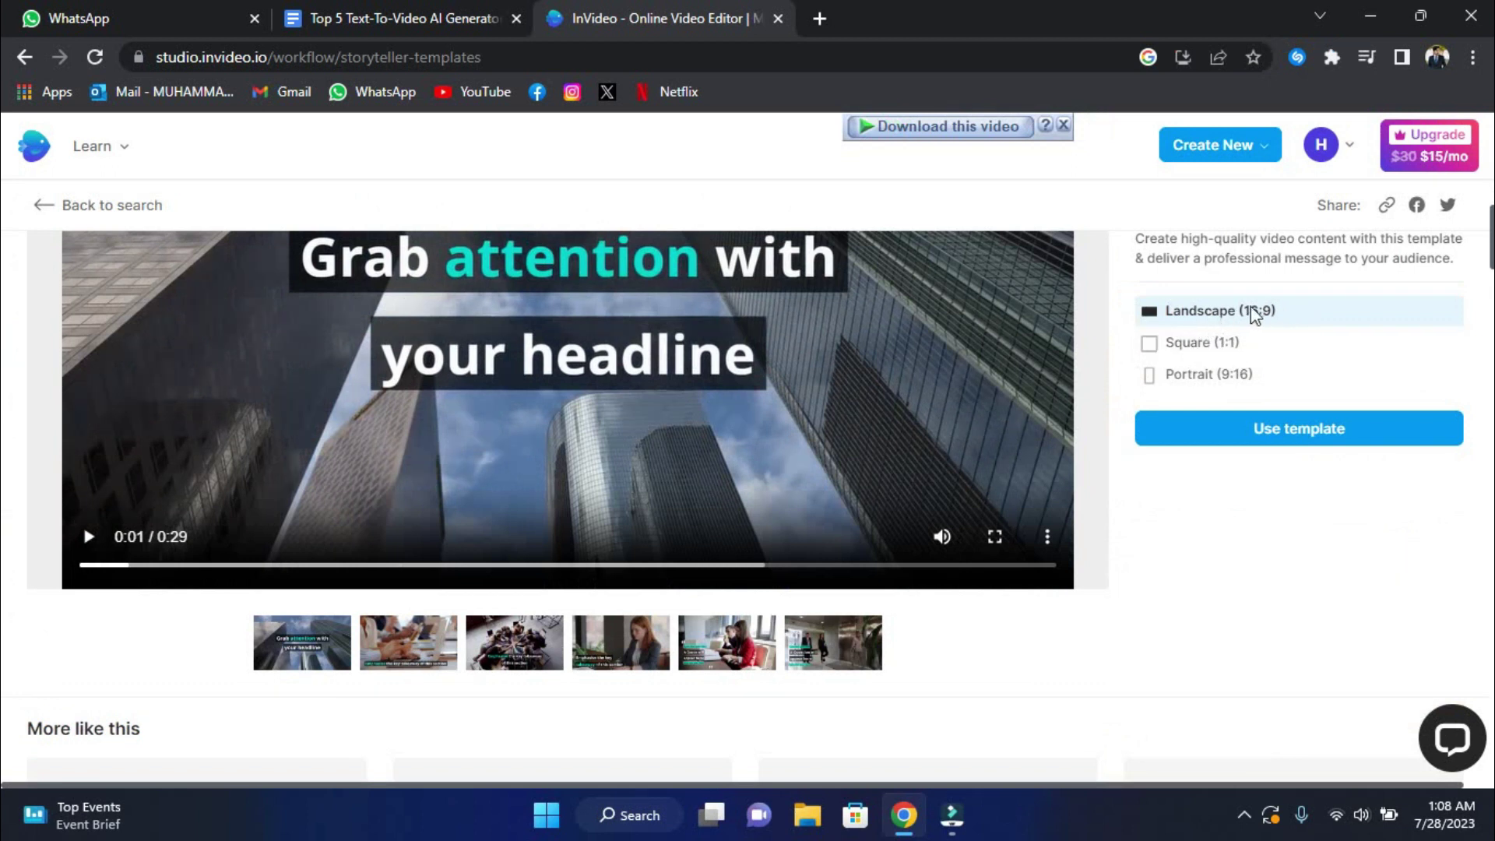
{"action": "left_click", "coordinate": [1250, 440]}
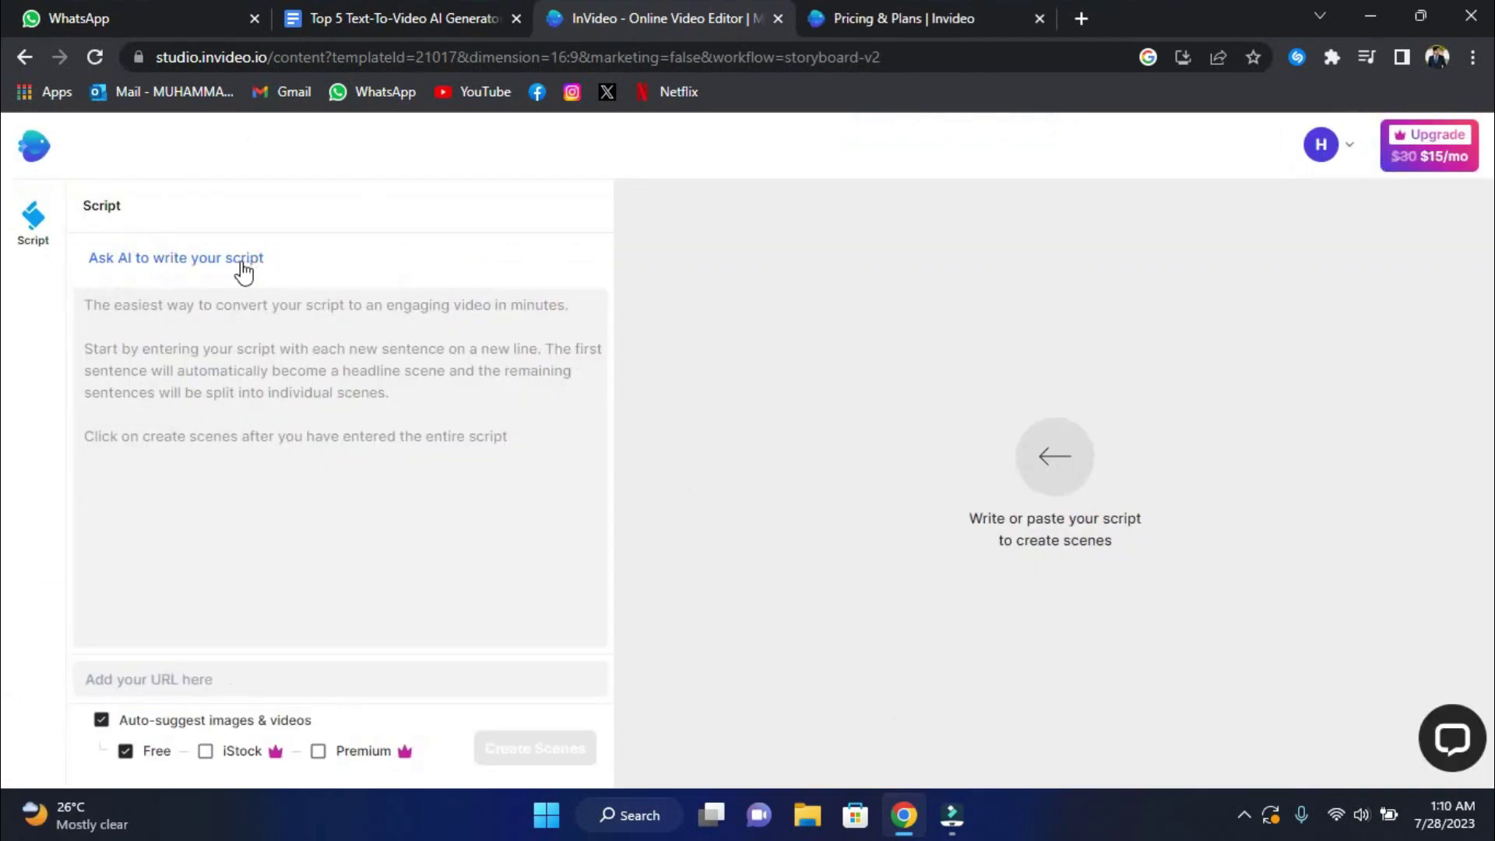
- Paste the workinginmalta.com article URL into the web address field and create scenes from it
{"action": "left_click", "coordinate": [210, 338]}
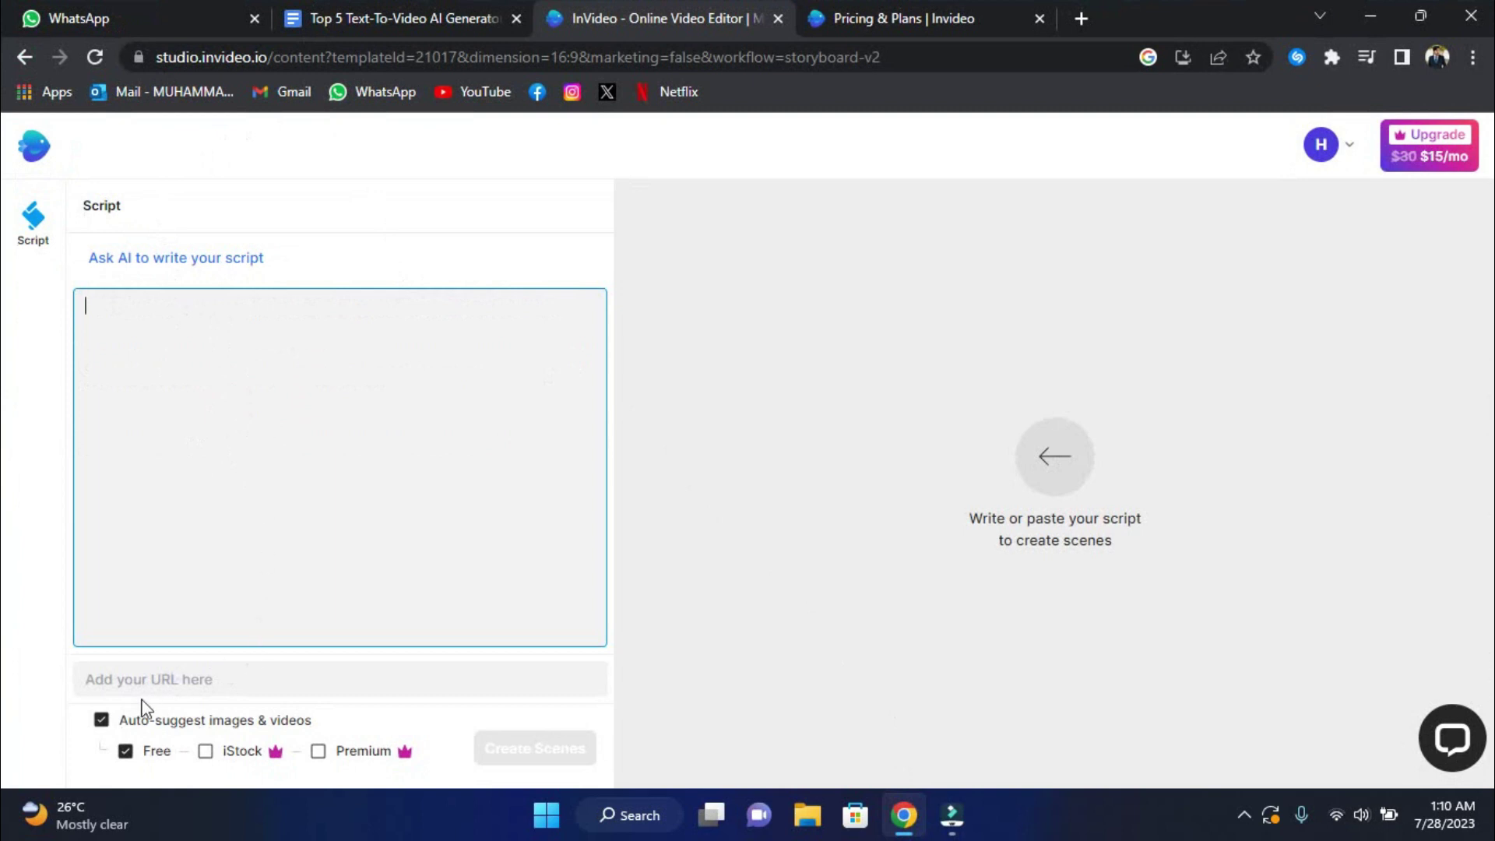
{"action": "left_click", "coordinate": [123, 686]}
{"action": "type", "text": "https://www.workinginmalta.com/topics/11/Finding-a-job"}
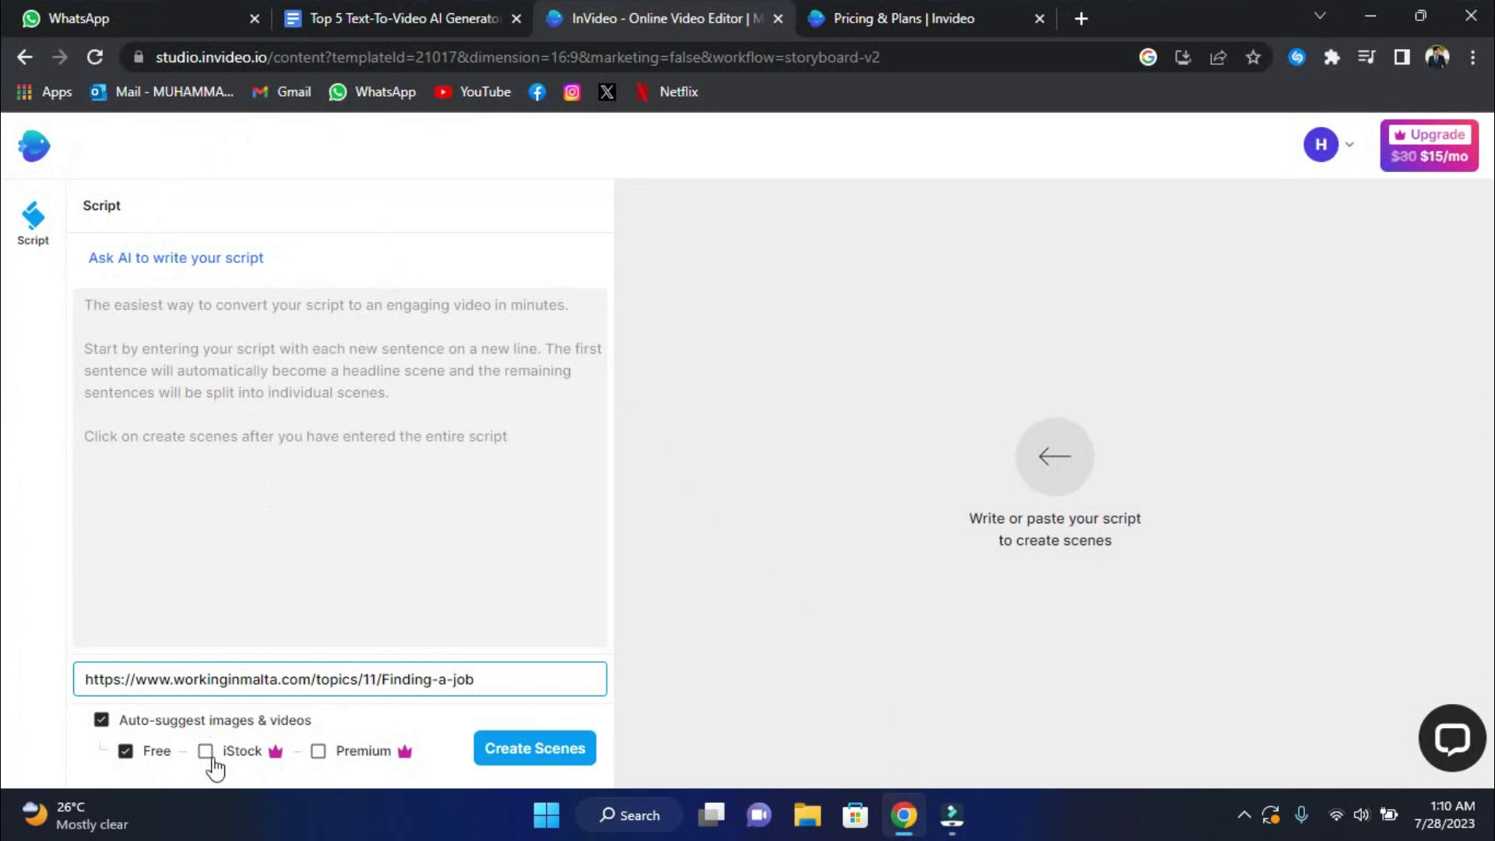
{"action": "mouse_move", "coordinate": [285, 764]}
{"action": "left_click", "coordinate": [483, 754]}
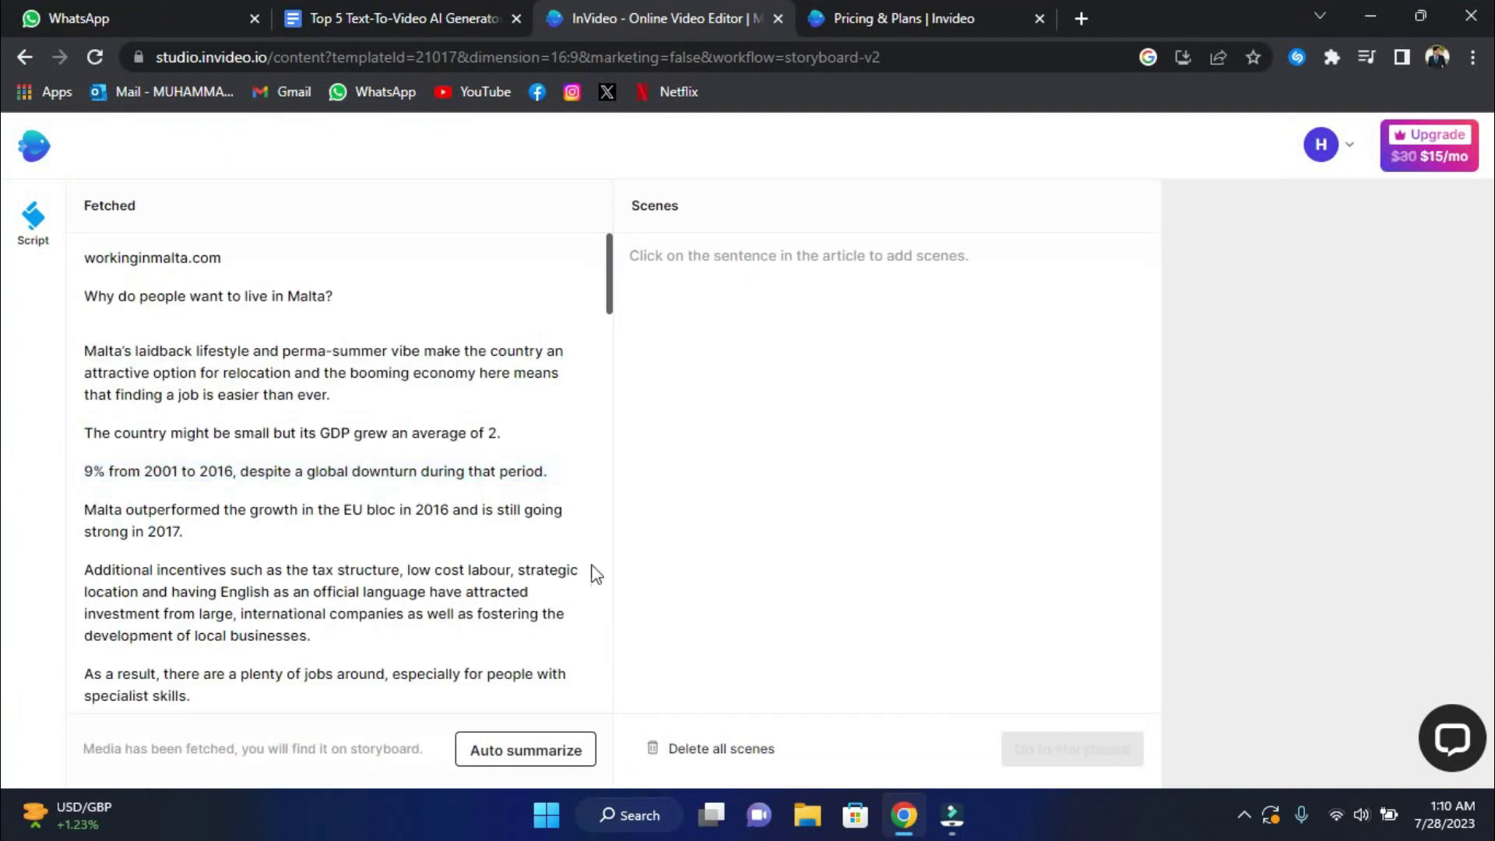
{"action": "scroll", "coordinate": [362, 363], "scroll_direction": "down", "scroll_amount": 20}
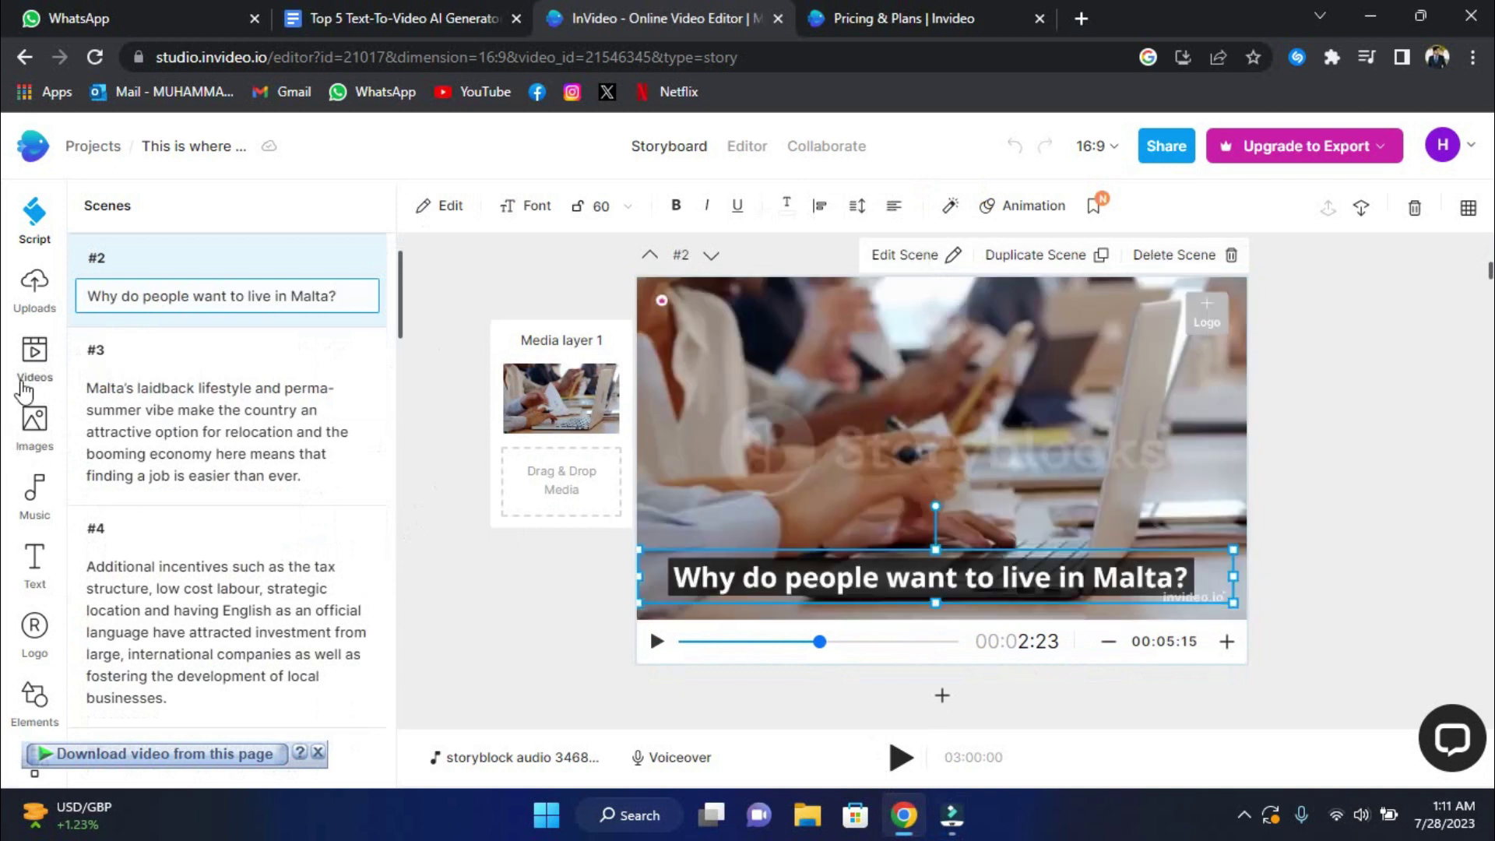
- Browse the stock video and music libraries, select the background audio track, then switch to the timeline editor
{"action": "left_click", "coordinate": [23, 390]}
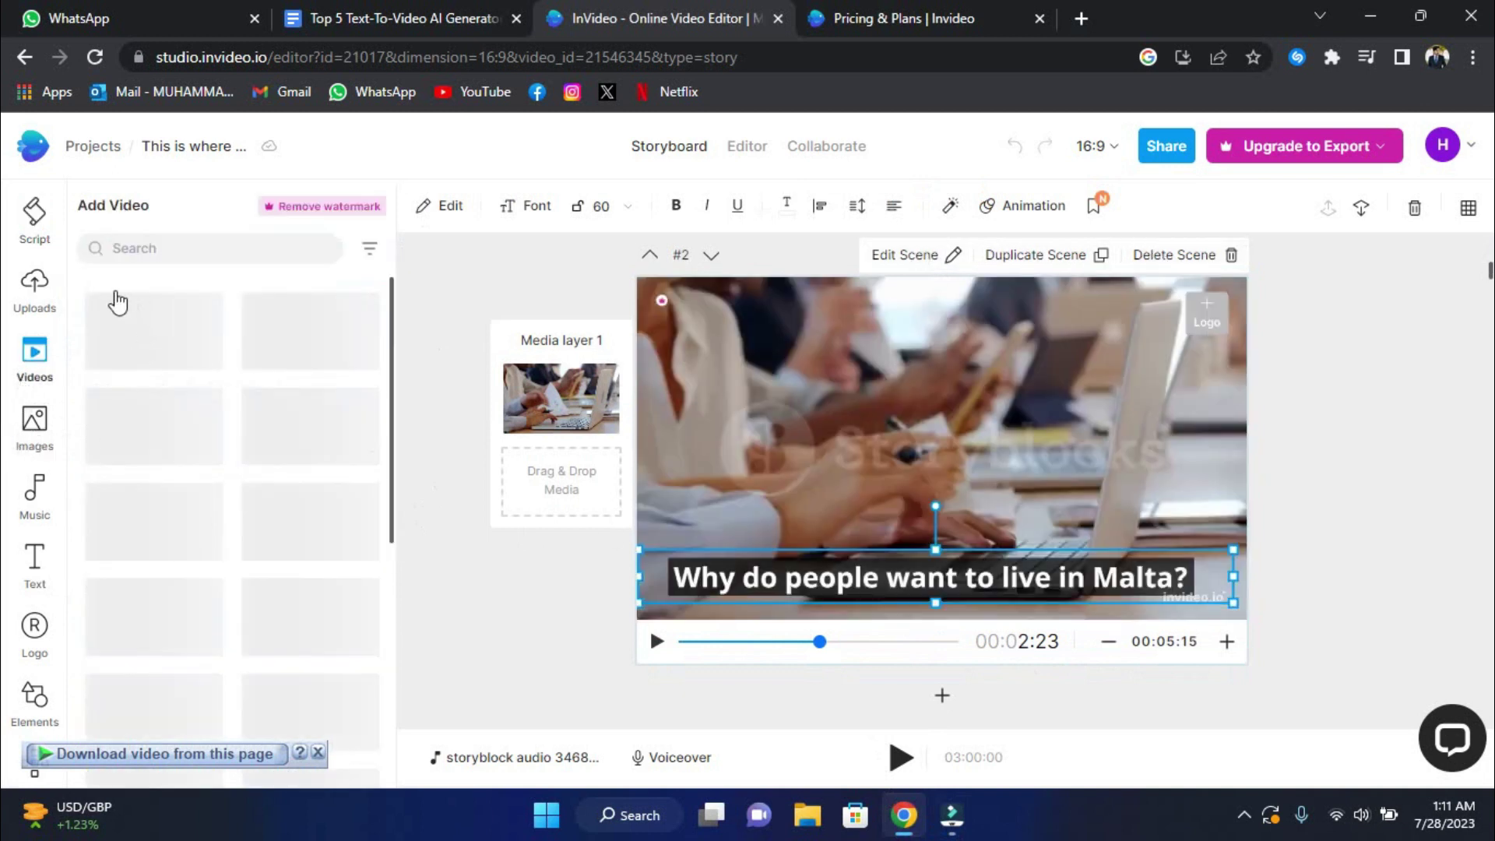
{"action": "left_click", "coordinate": [33, 493]}
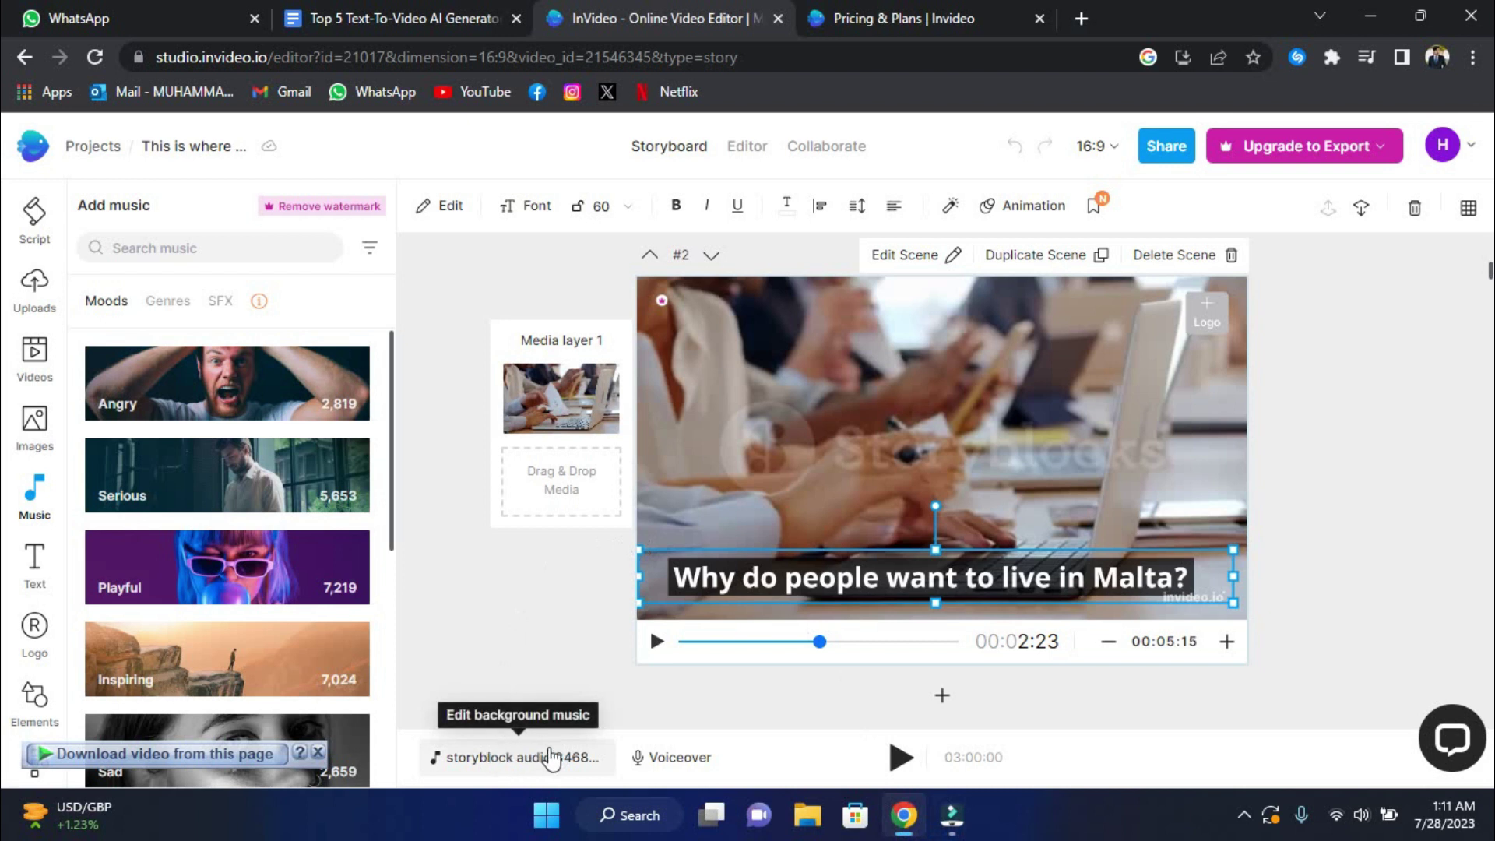
{"action": "left_click", "coordinate": [564, 765]}
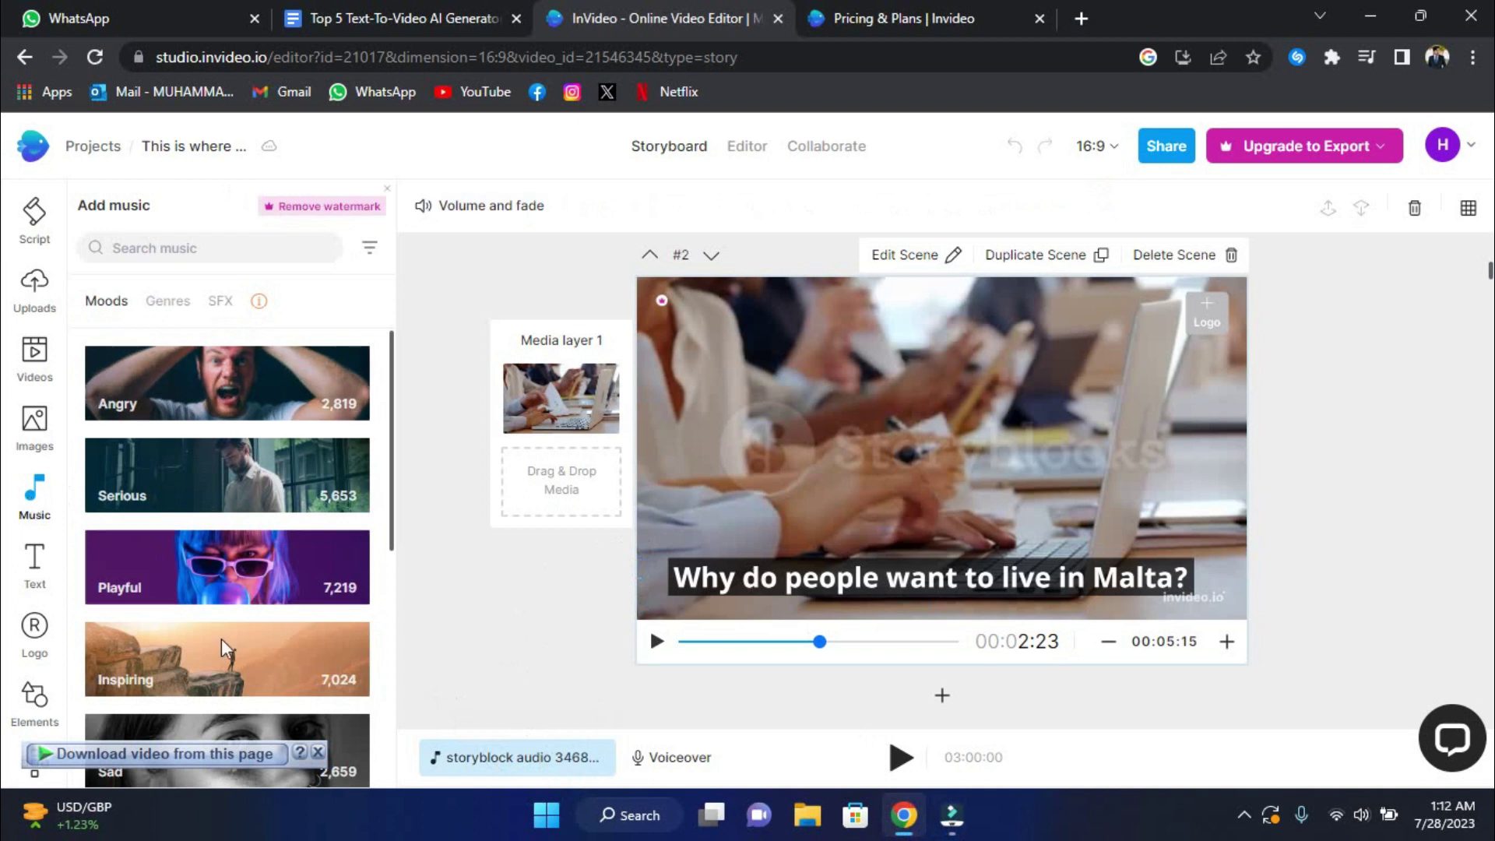
{"action": "scroll", "coordinate": [224, 657], "scroll_direction": "down", "scroll_amount": 2}
{"action": "scroll", "coordinate": [224, 656], "scroll_direction": "down", "scroll_amount": 1}
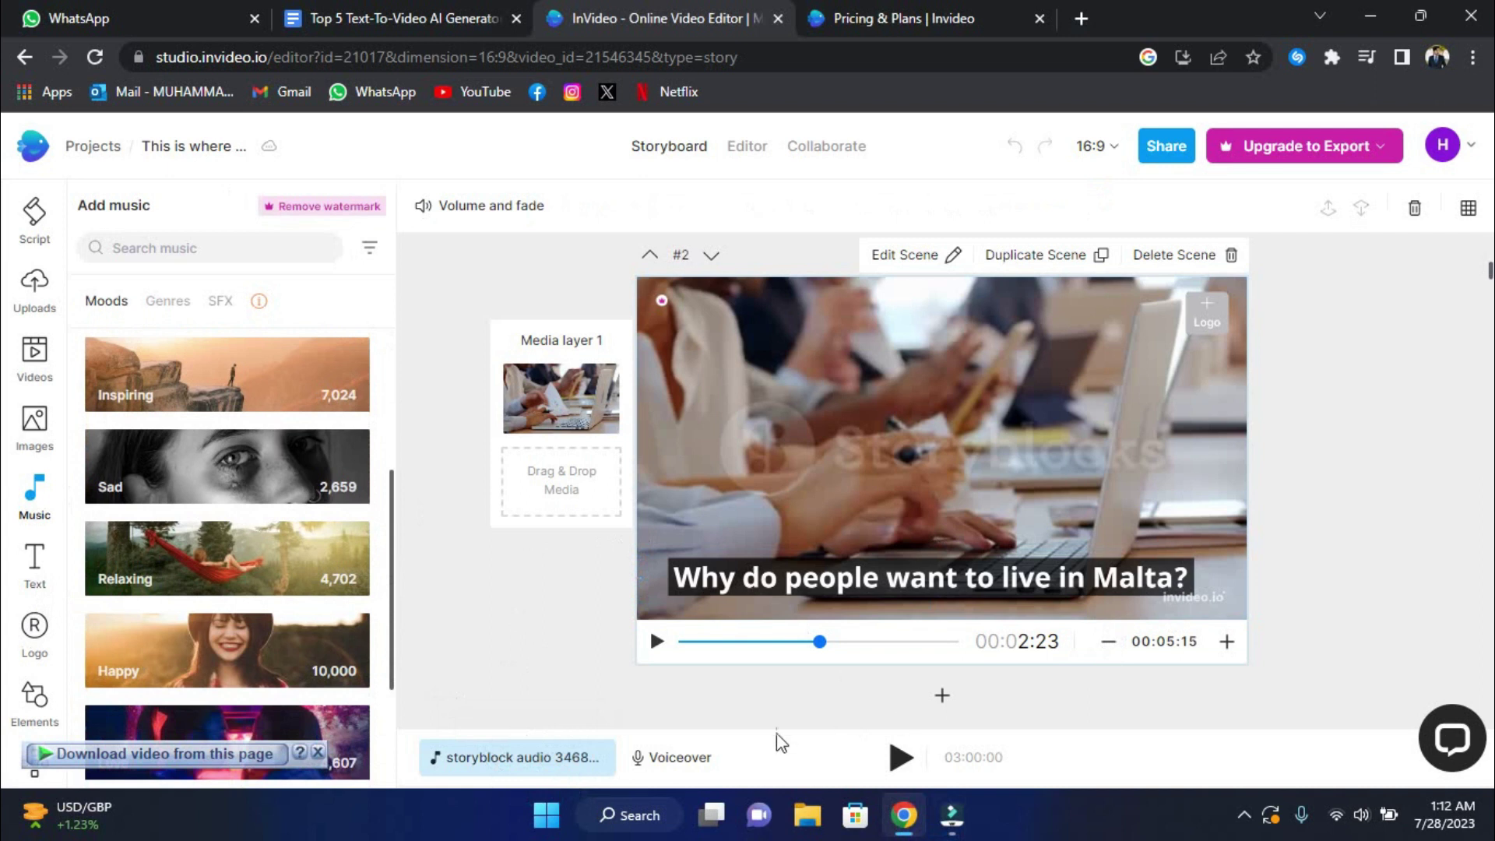
{"action": "left_click", "coordinate": [691, 773]}
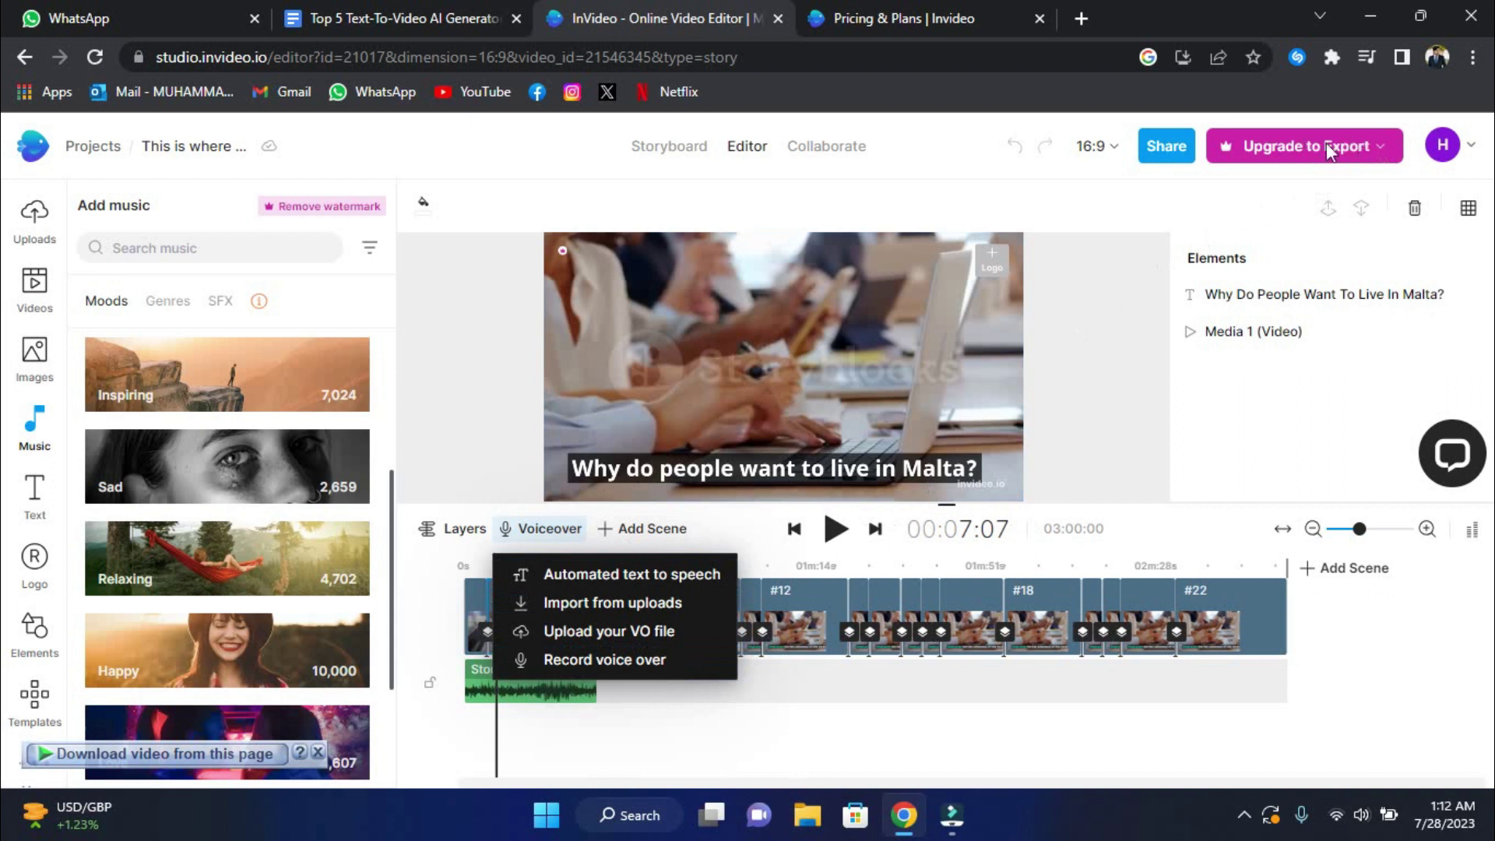
{"action": "left_click", "coordinate": [1395, 150]}
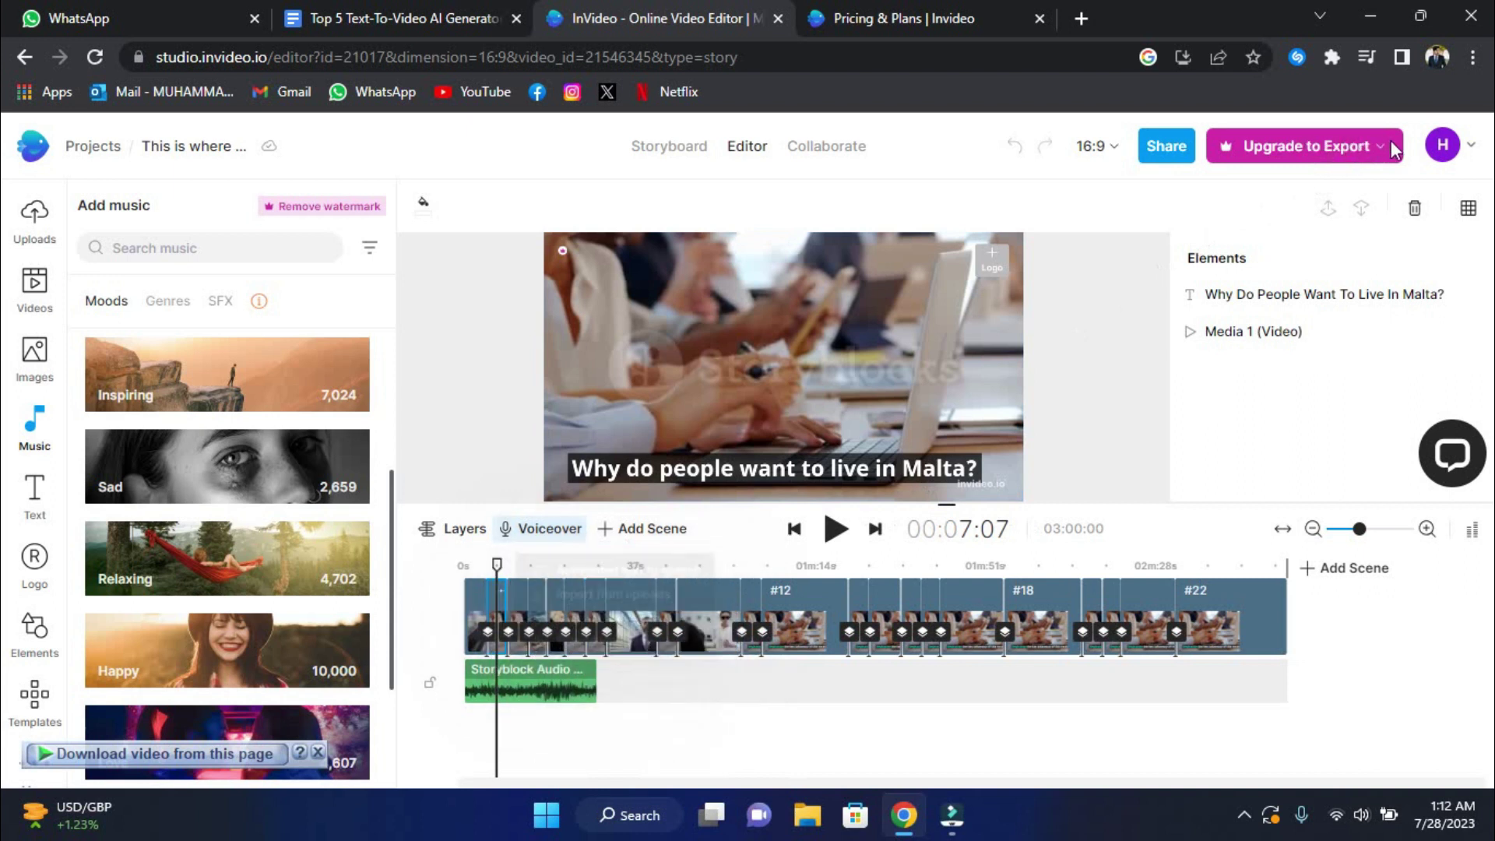
{"action": "left_click", "coordinate": [1386, 138]}
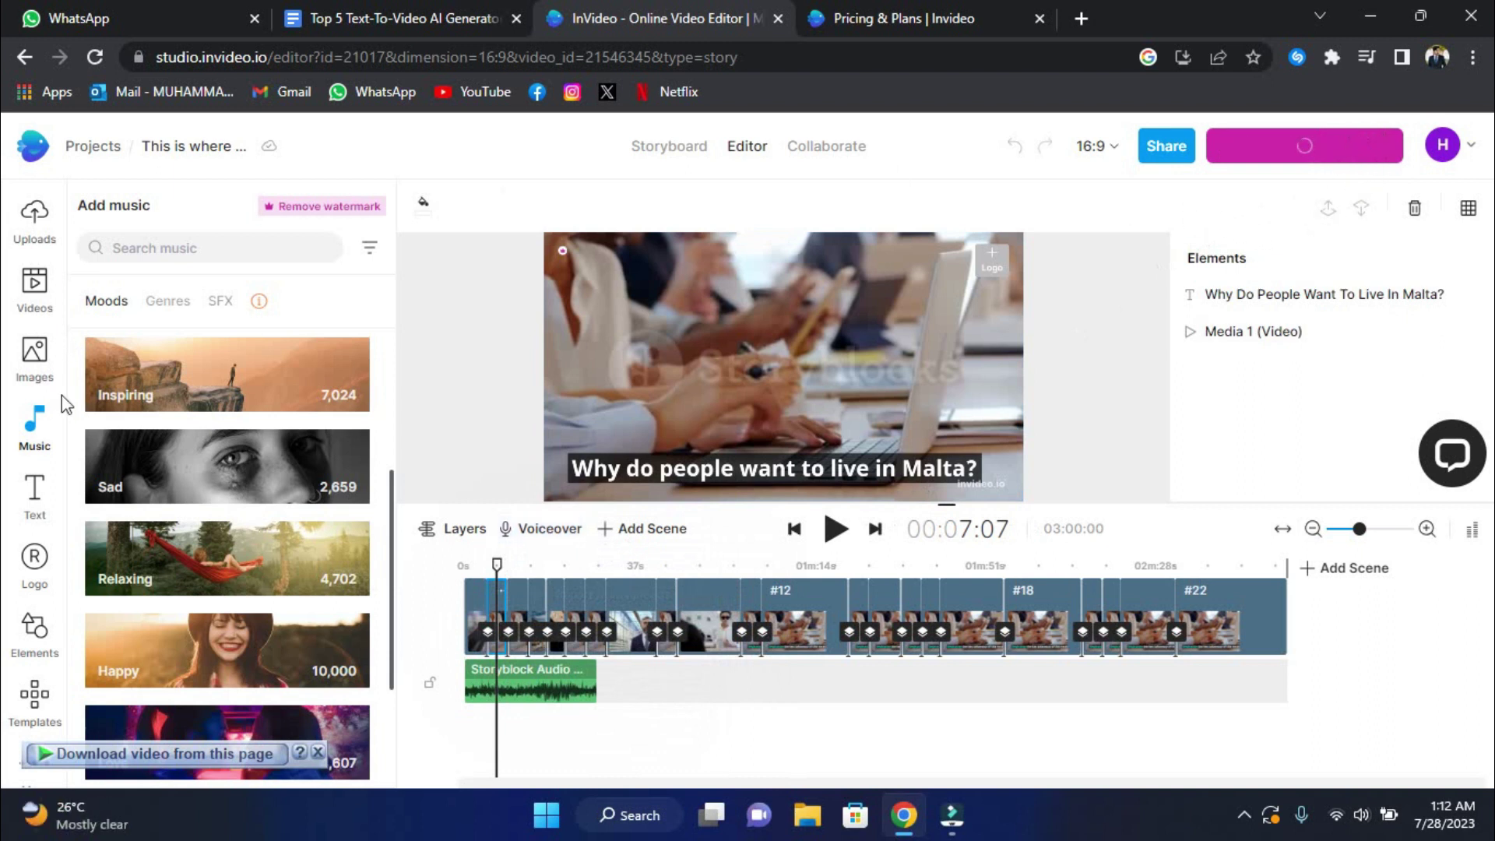
{"action": "scroll", "coordinate": [27, 583], "scroll_direction": "down", "scroll_amount": 1}
{"action": "scroll", "coordinate": [33, 596], "scroll_direction": "up", "scroll_amount": 1}
{"action": "left_click", "coordinate": [36, 248]}
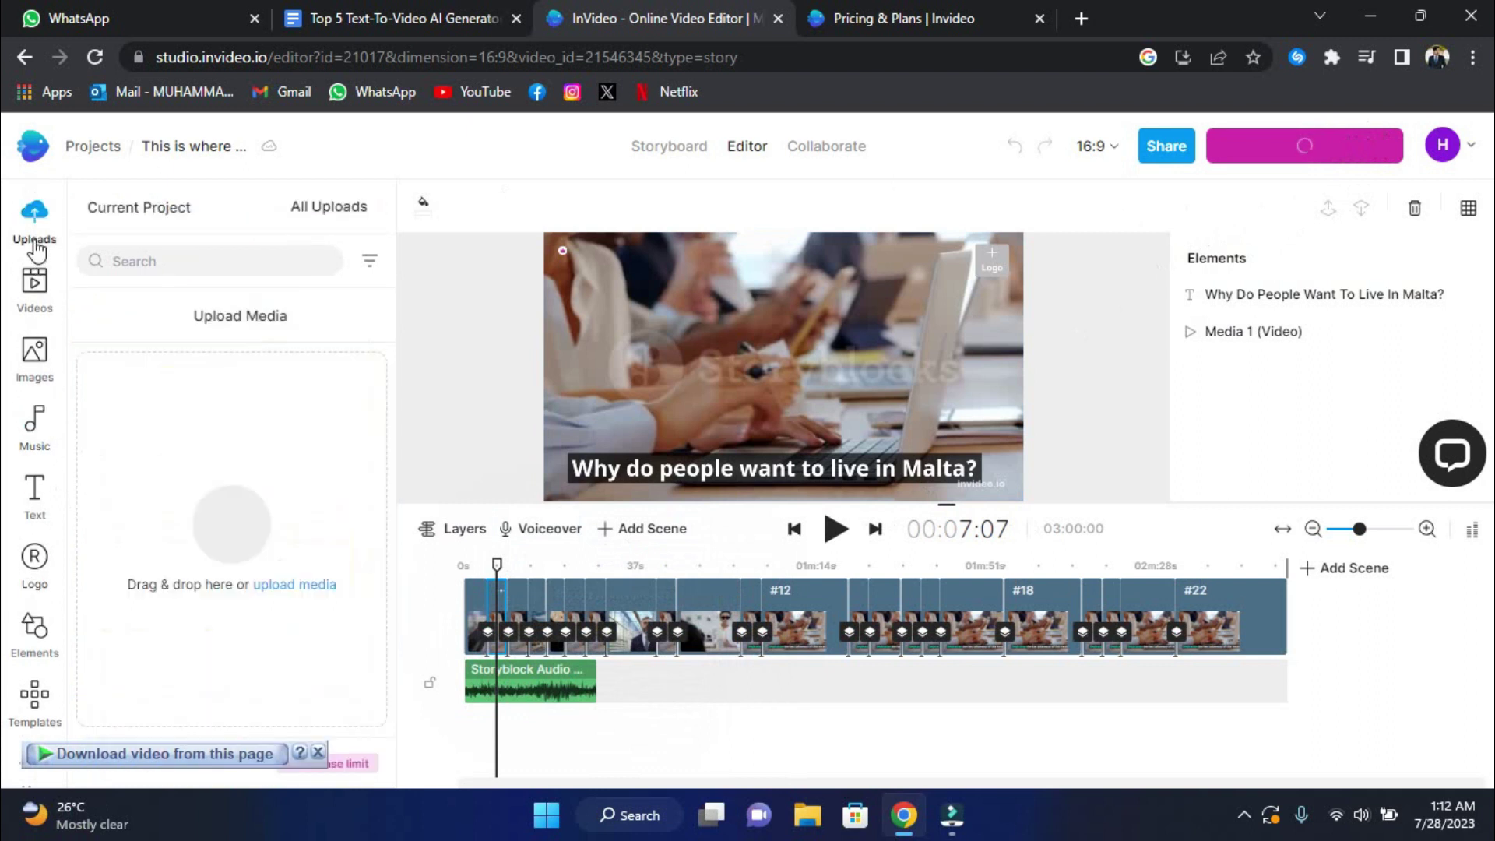
{"action": "left_click", "coordinate": [36, 305]}
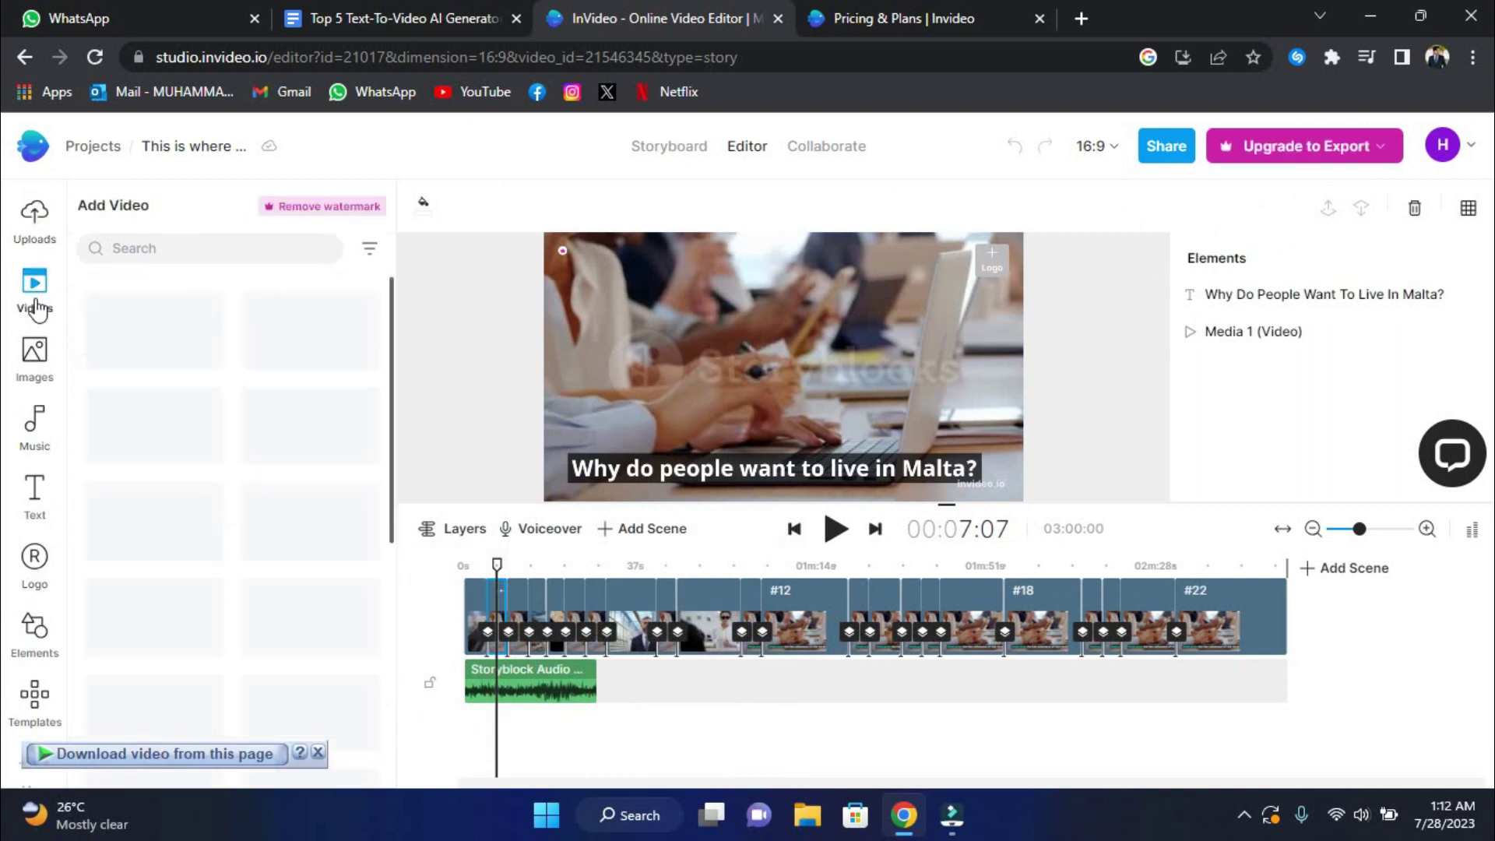
{"action": "left_click", "coordinate": [34, 357]}
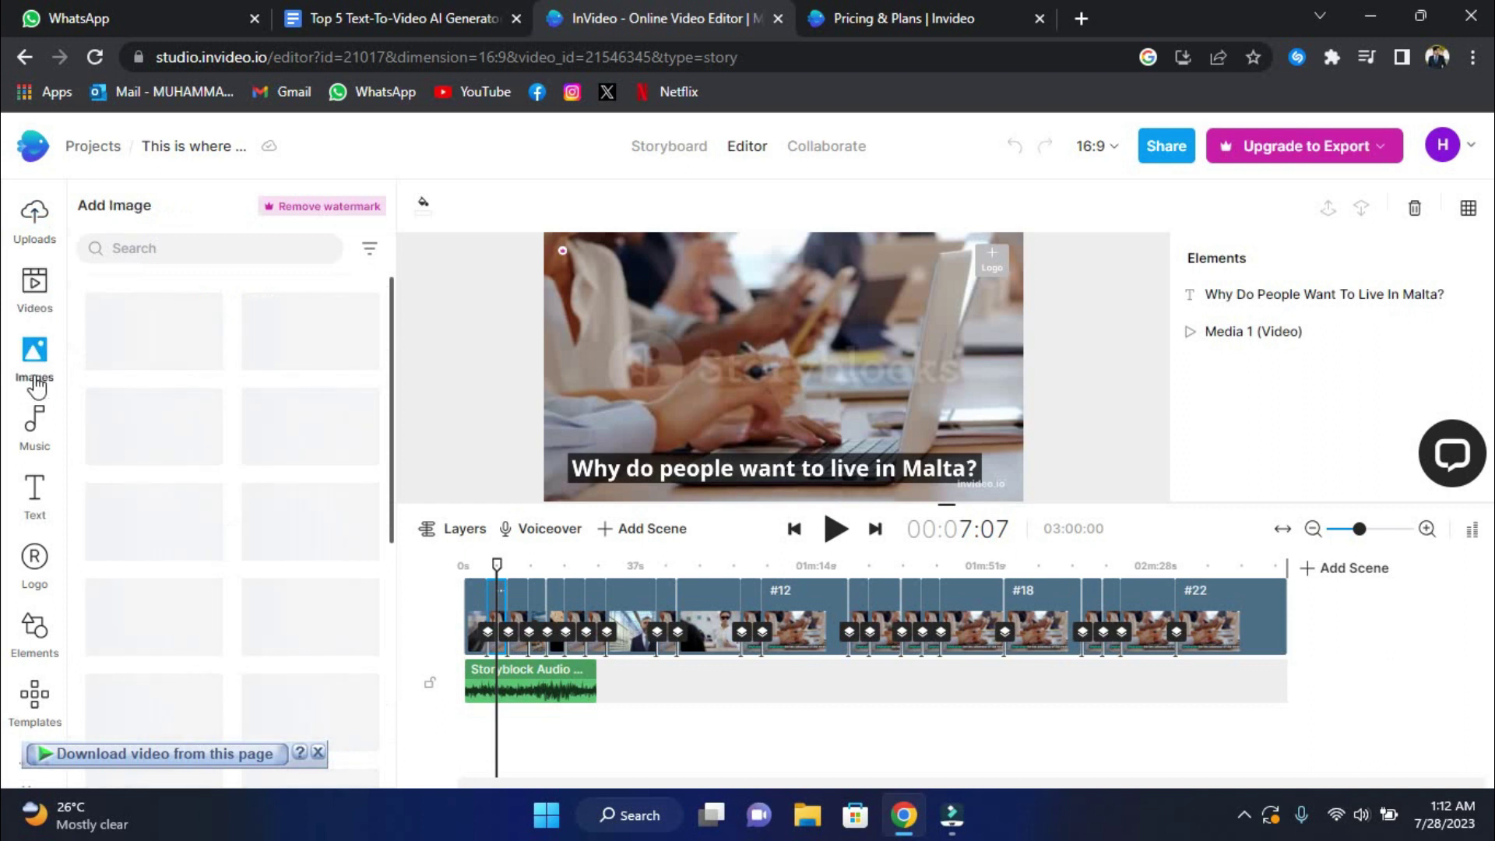
{"action": "left_click", "coordinate": [37, 440]}
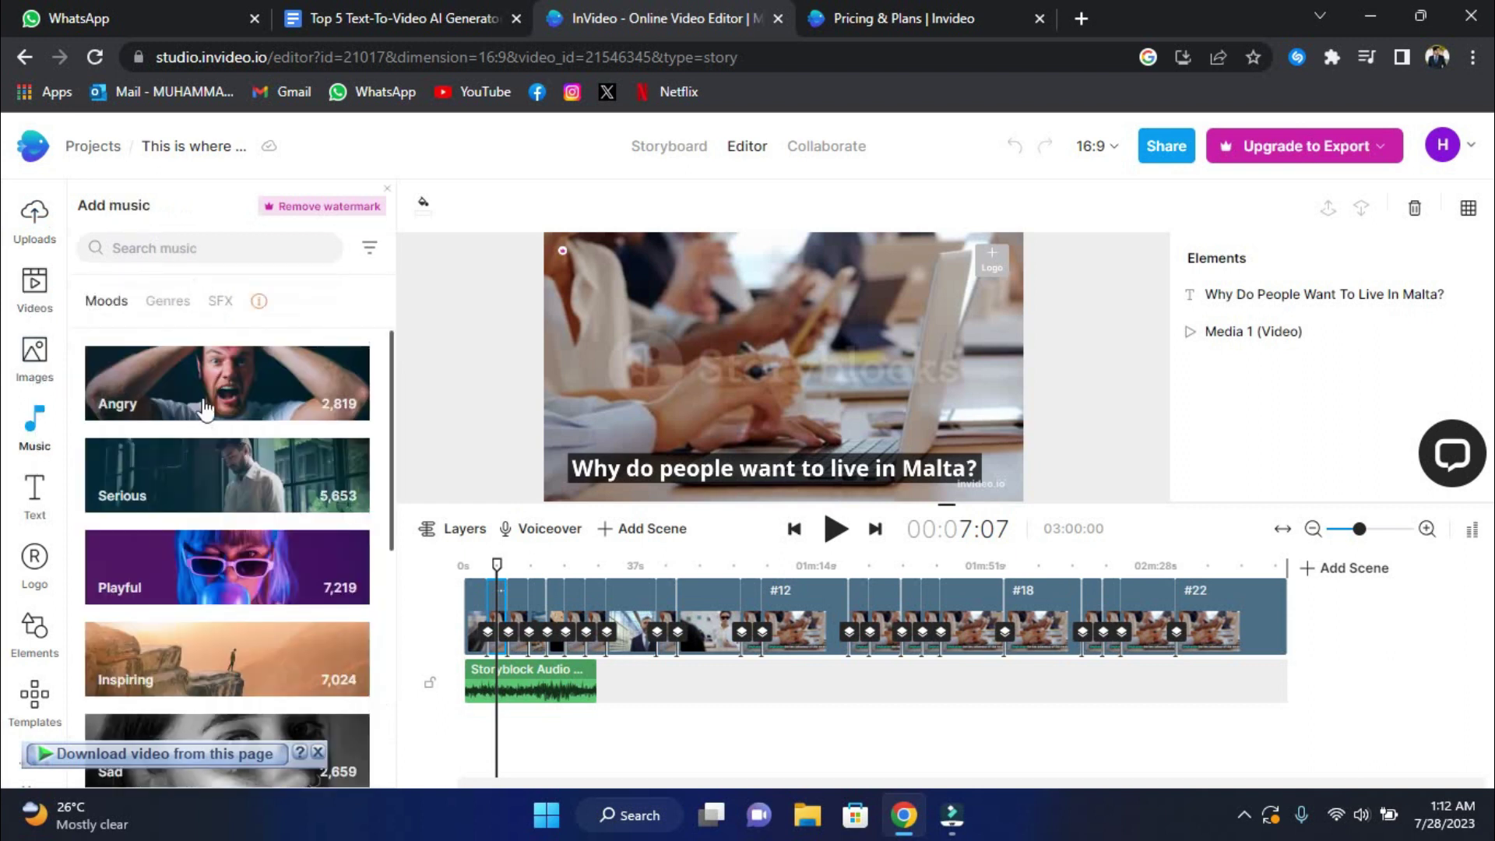
{"action": "scroll", "coordinate": [201, 475], "scroll_direction": "down", "scroll_amount": 2}
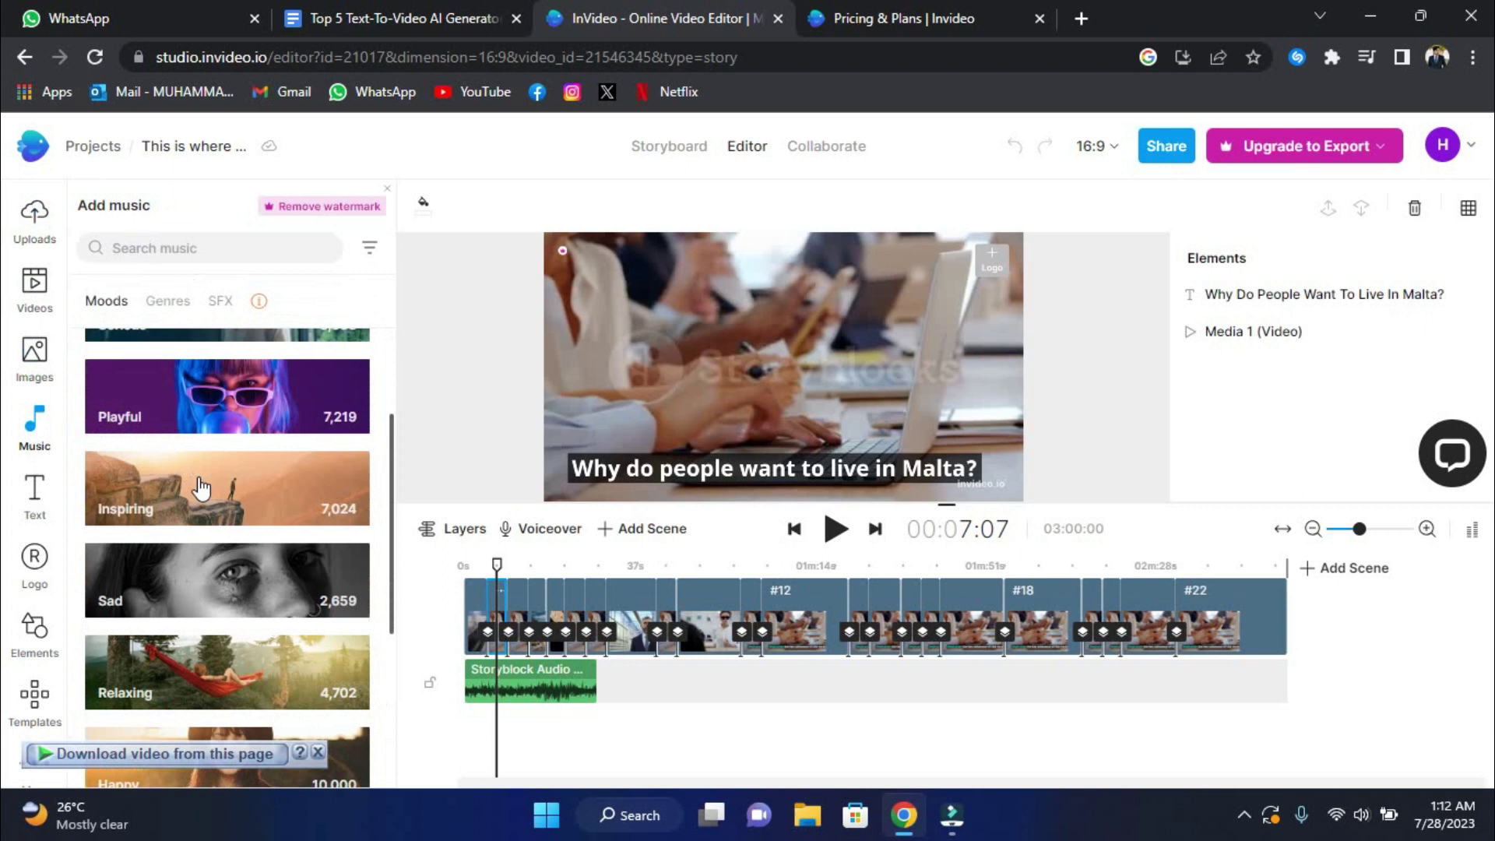
{"action": "left_click", "coordinate": [621, 577]}
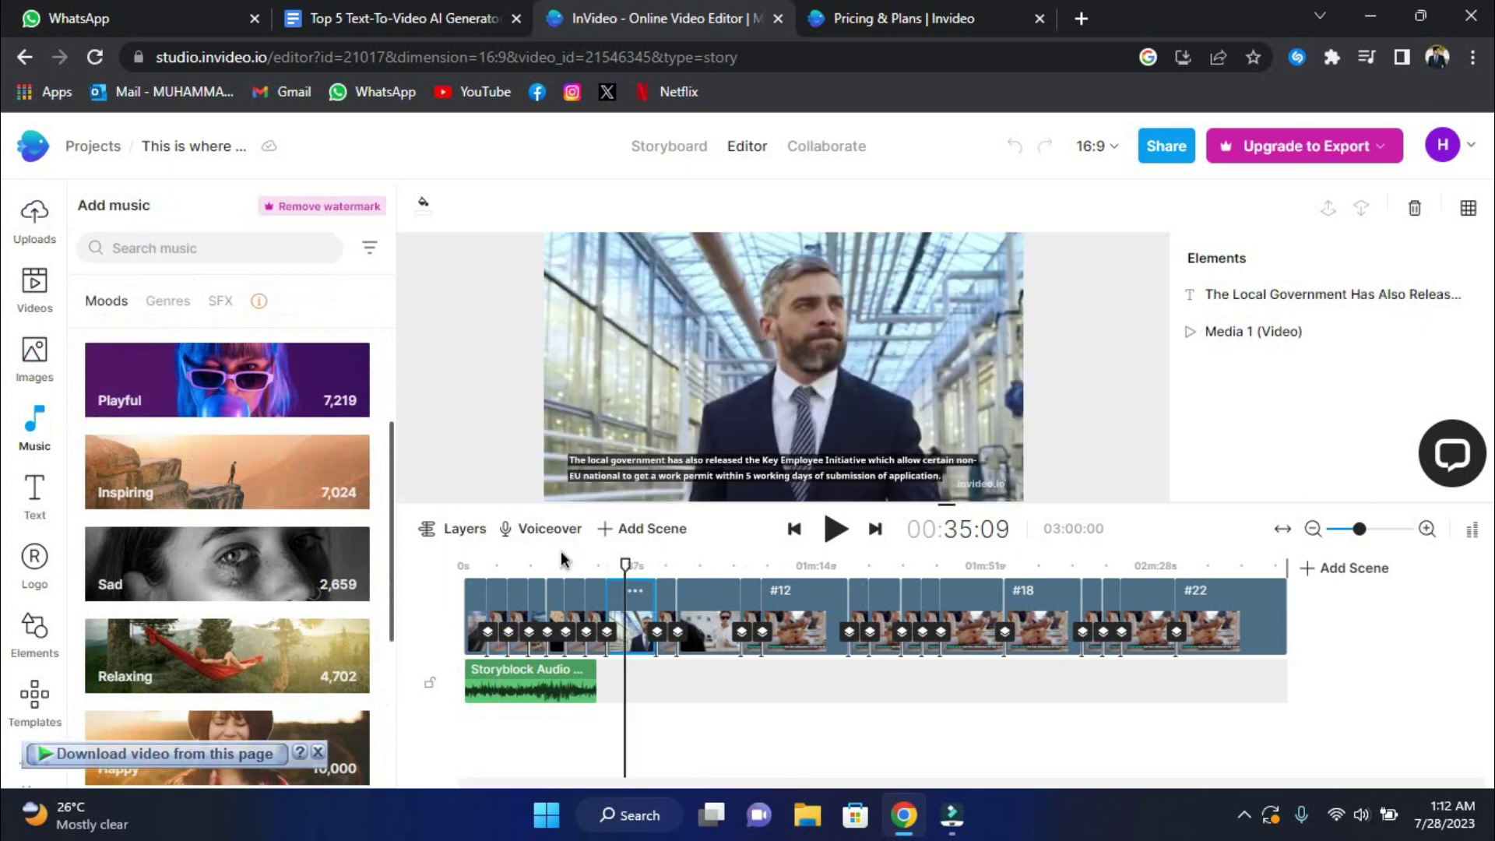
{"action": "left_click", "coordinate": [555, 568]}
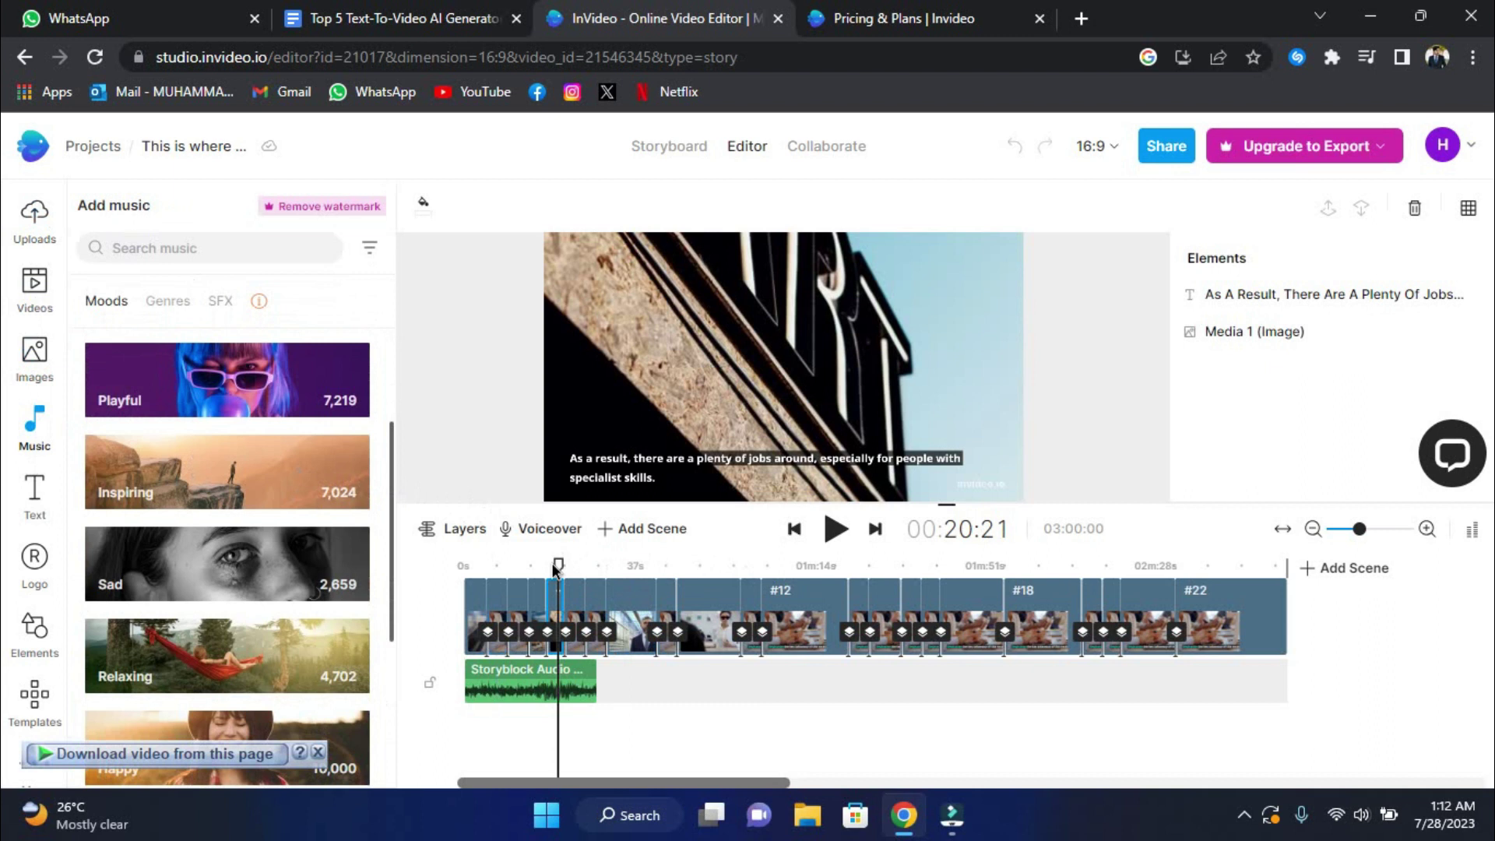
{"action": "left_click", "coordinate": [482, 574]}
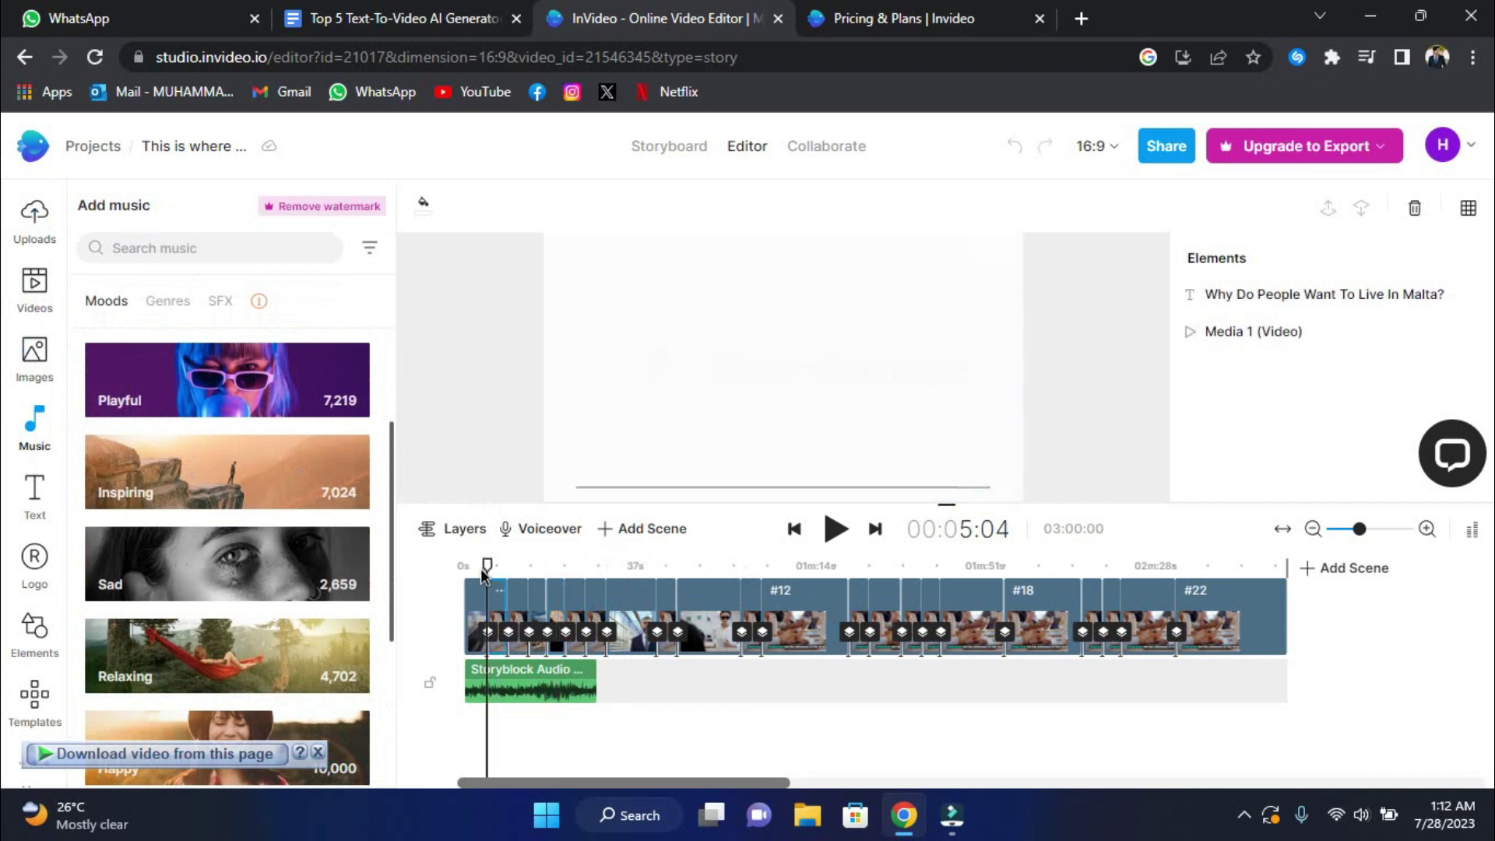
- On the InVideo pricing page, highlight the Free plan's $0 price and description
{"action": "left_click", "coordinate": [890, 11]}
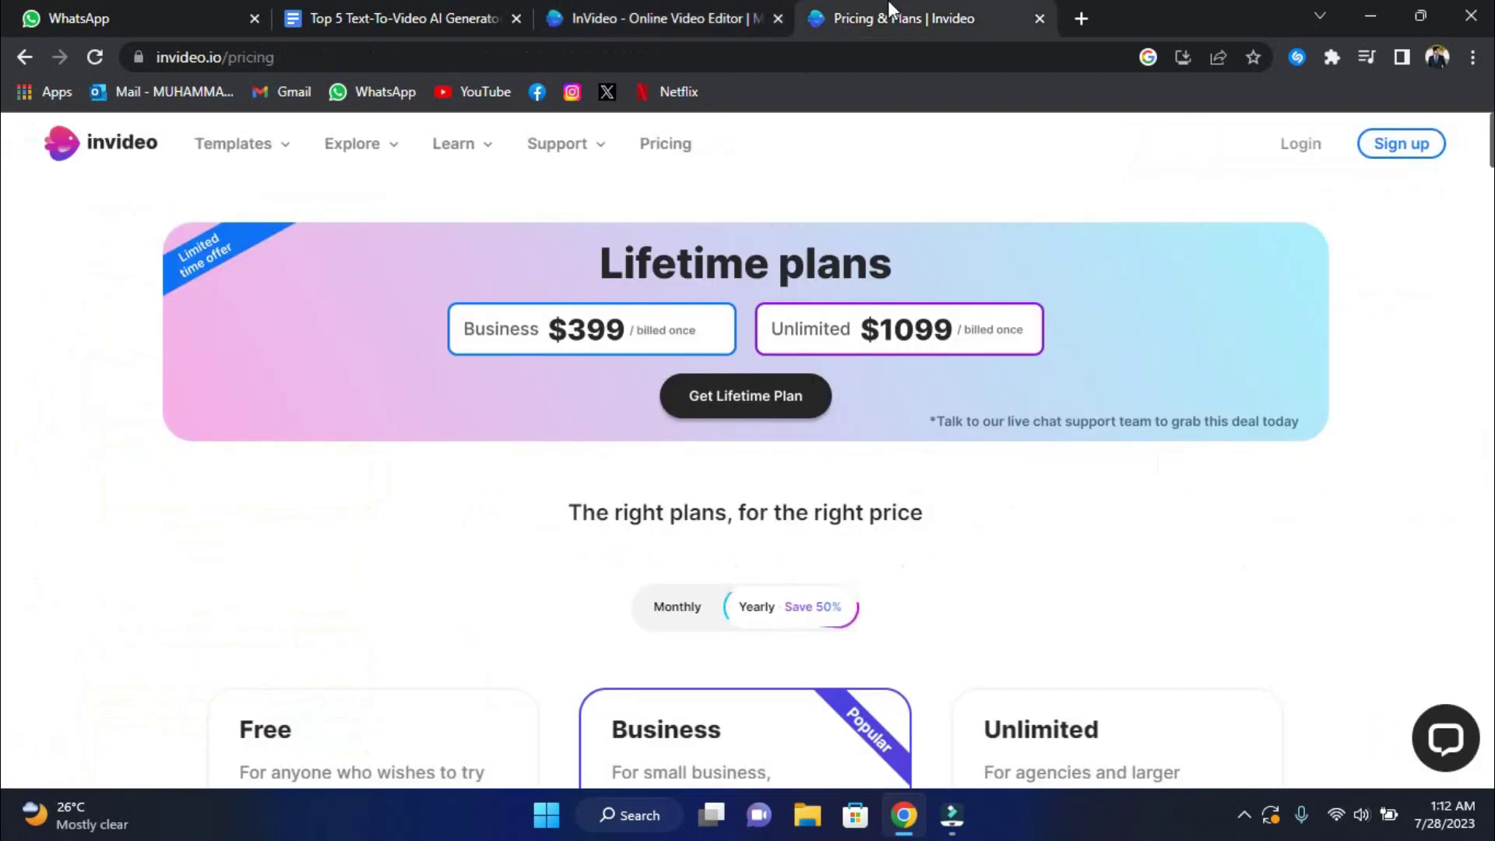
{"action": "scroll", "coordinate": [709, 458], "scroll_direction": "down", "scroll_amount": 1}
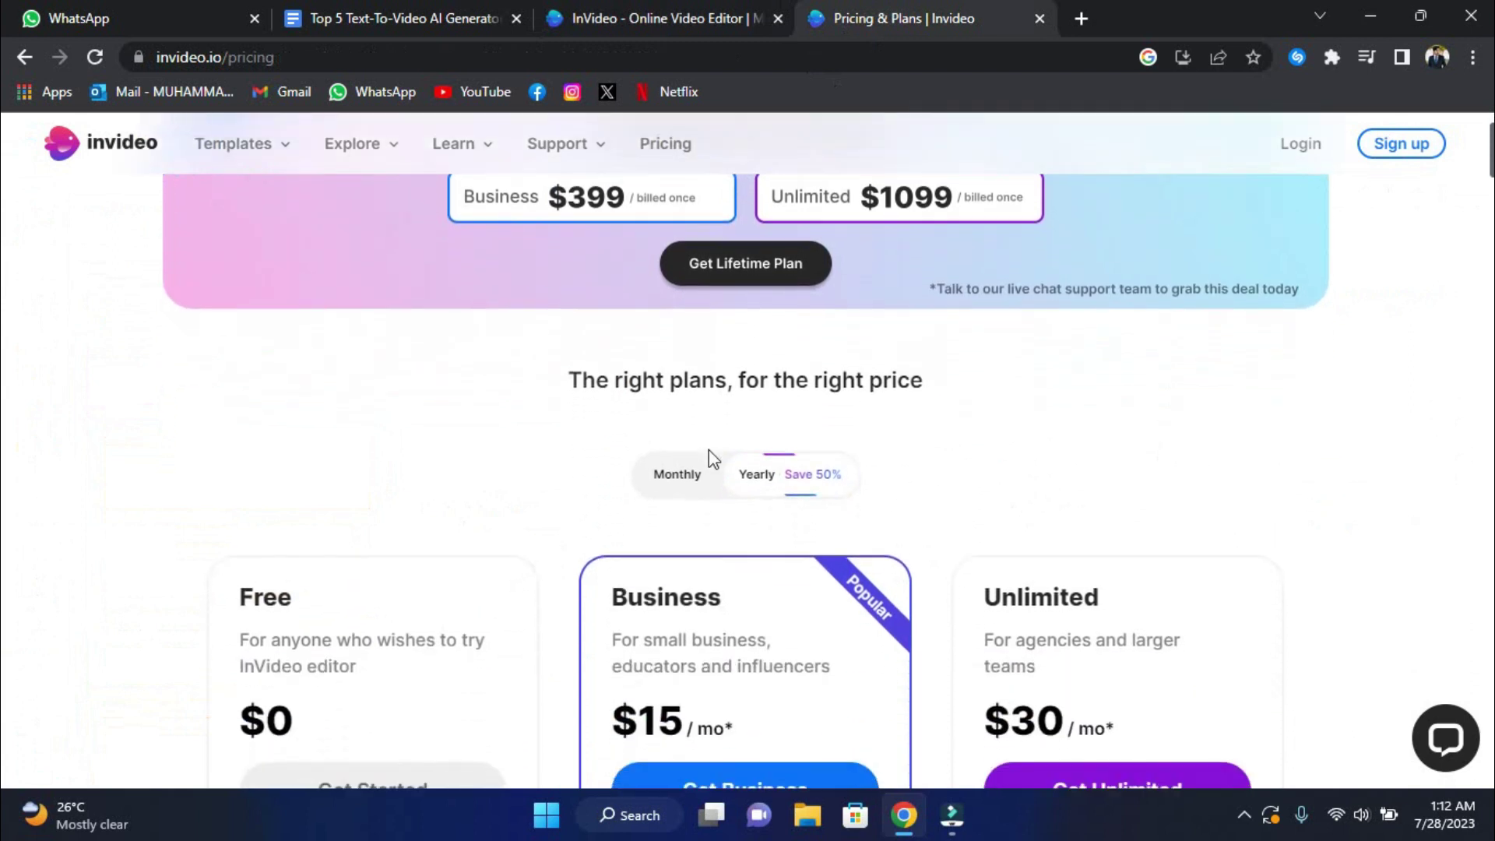
{"action": "scroll", "coordinate": [454, 551], "scroll_direction": "down", "scroll_amount": 1}
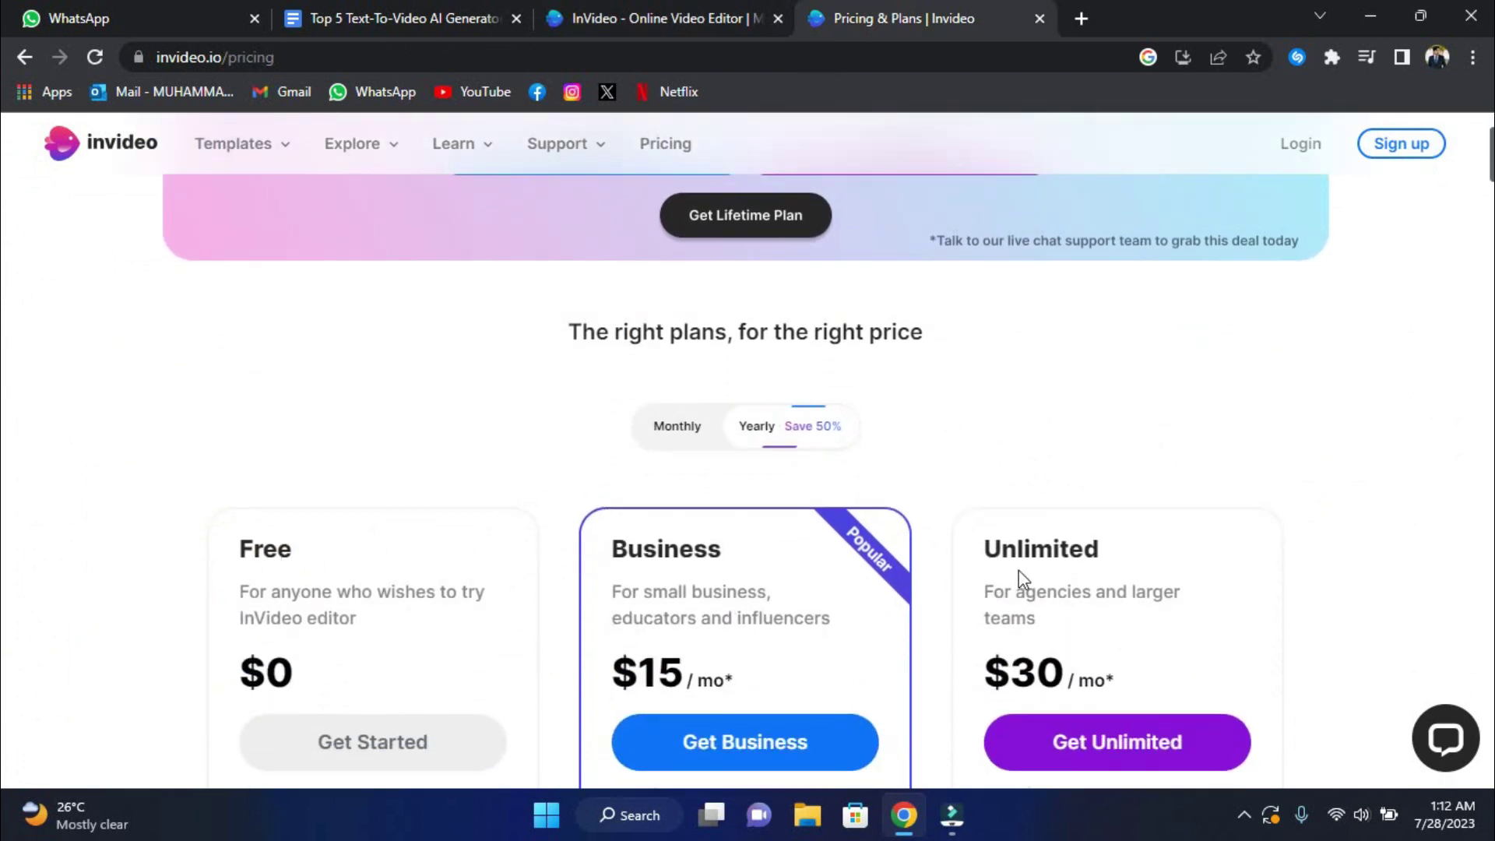
{"action": "scroll", "coordinate": [1019, 570], "scroll_direction": "down", "scroll_amount": 2}
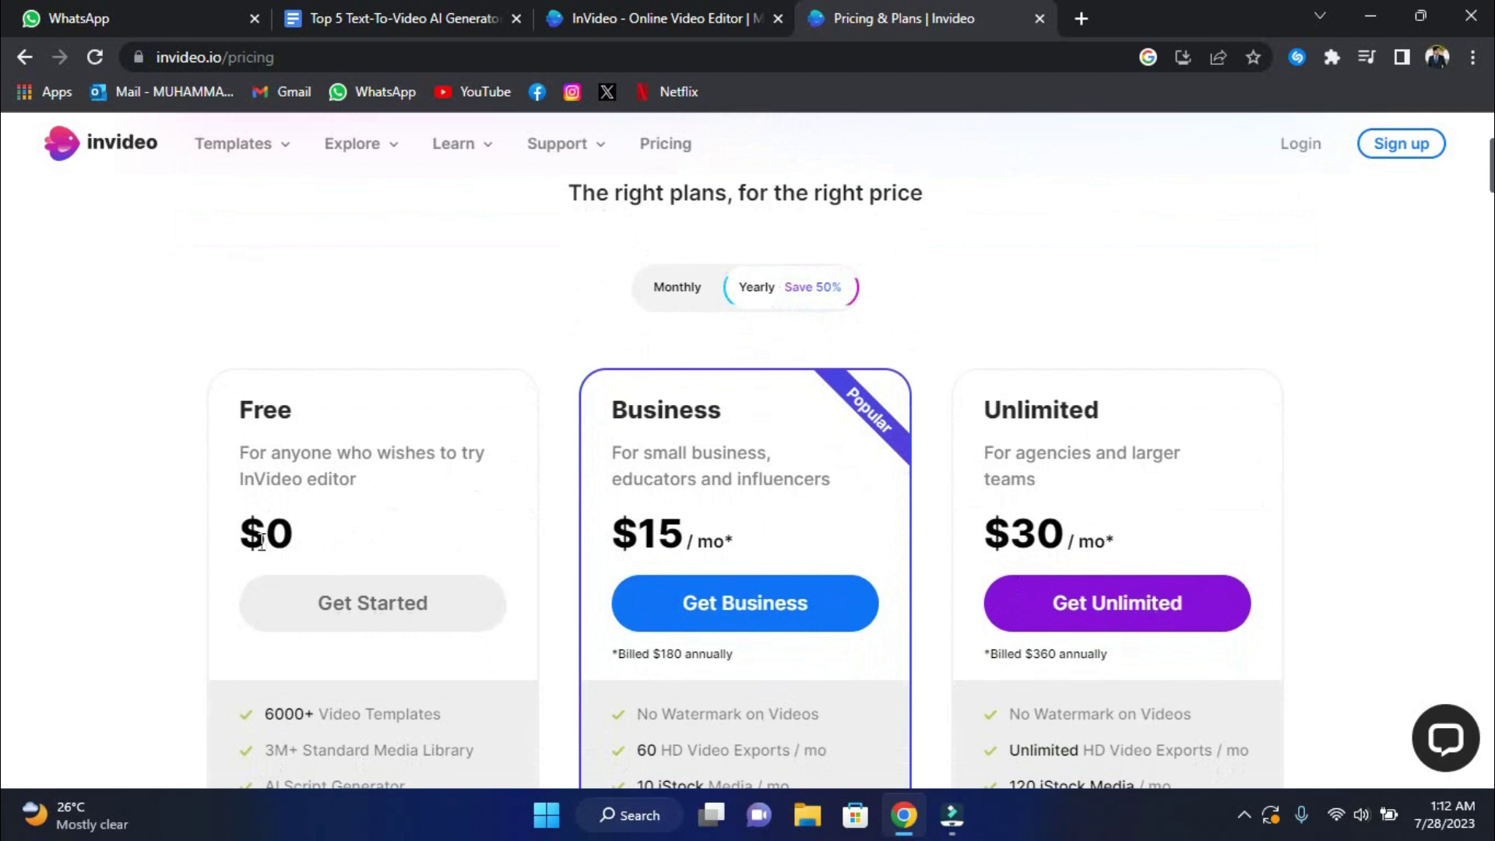
{"action": "double_click", "coordinate": [279, 536]}
{"action": "left_click_drag", "start_coordinate": [247, 455], "coordinate": [425, 499]}
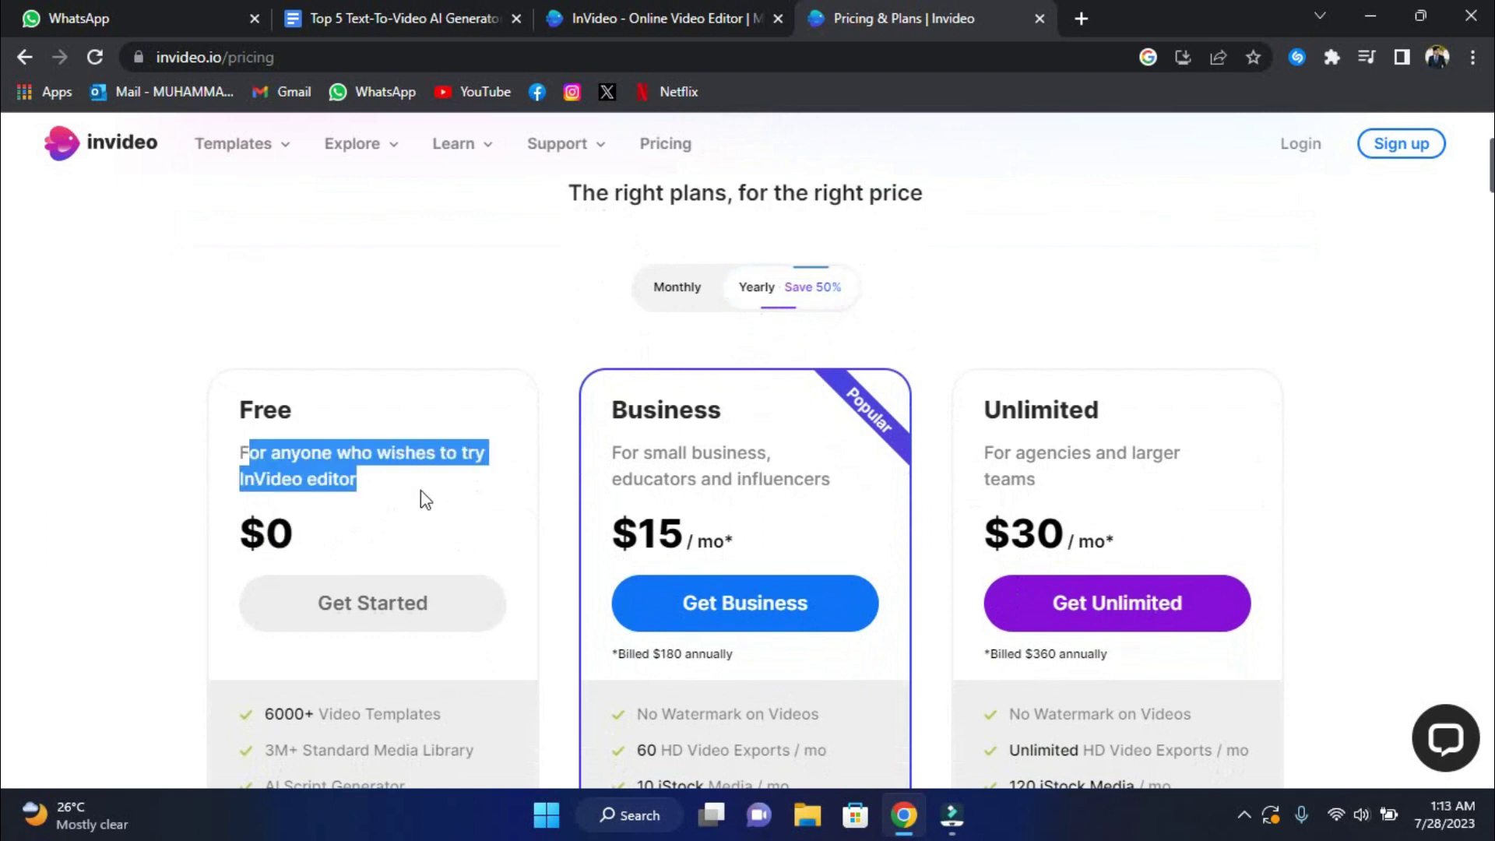
{"action": "left_click", "coordinate": [425, 499]}
- Highlight the Business plan's $15 and Unlimited plan's $30 prices and descriptions
{"action": "left_click_drag", "start_coordinate": [617, 534], "coordinate": [717, 540]}
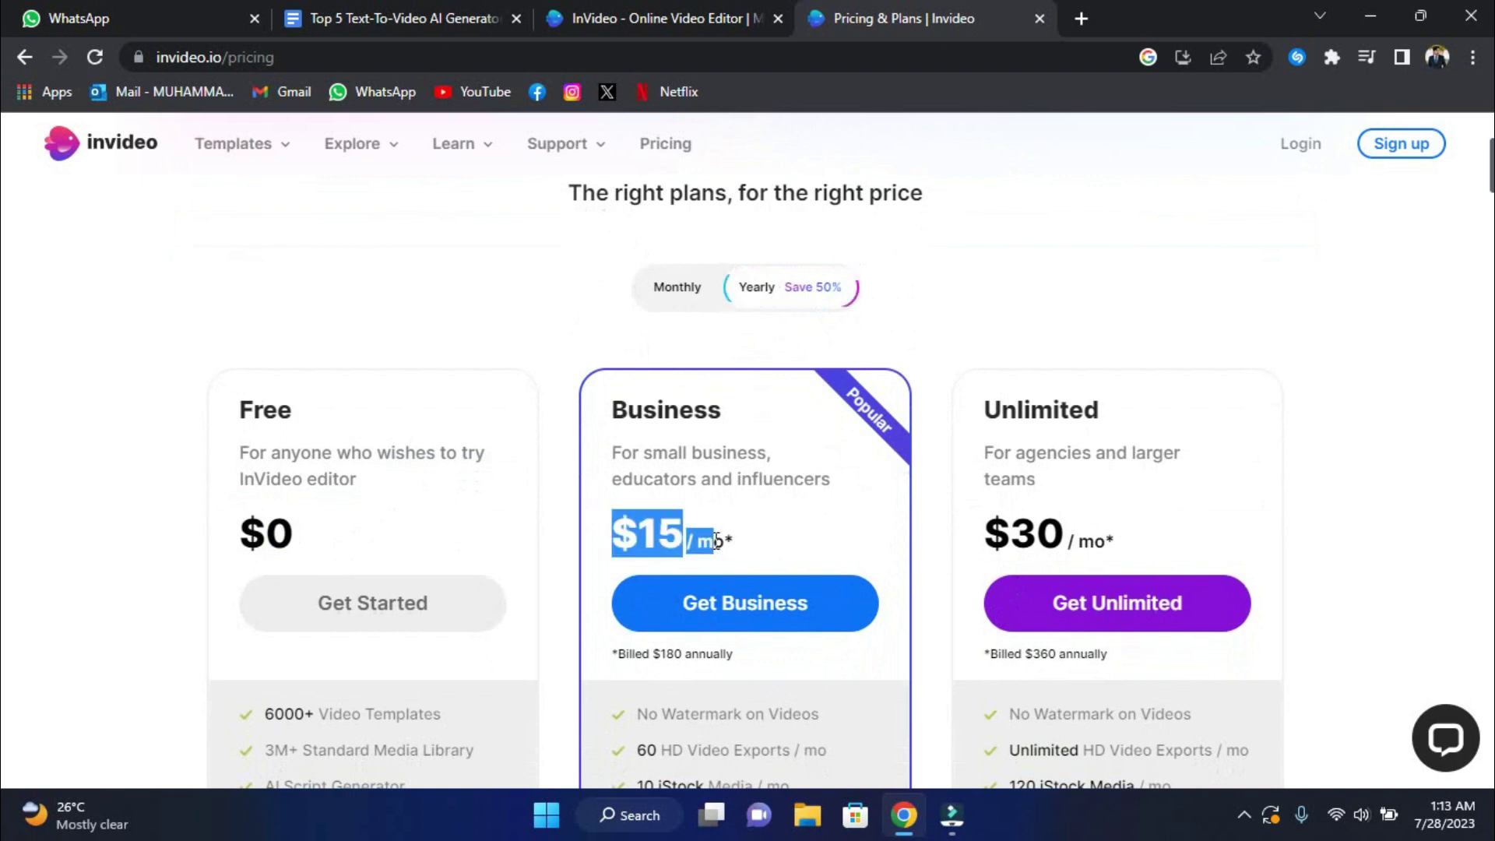
{"action": "left_click_drag", "start_coordinate": [607, 446], "coordinate": [836, 476]}
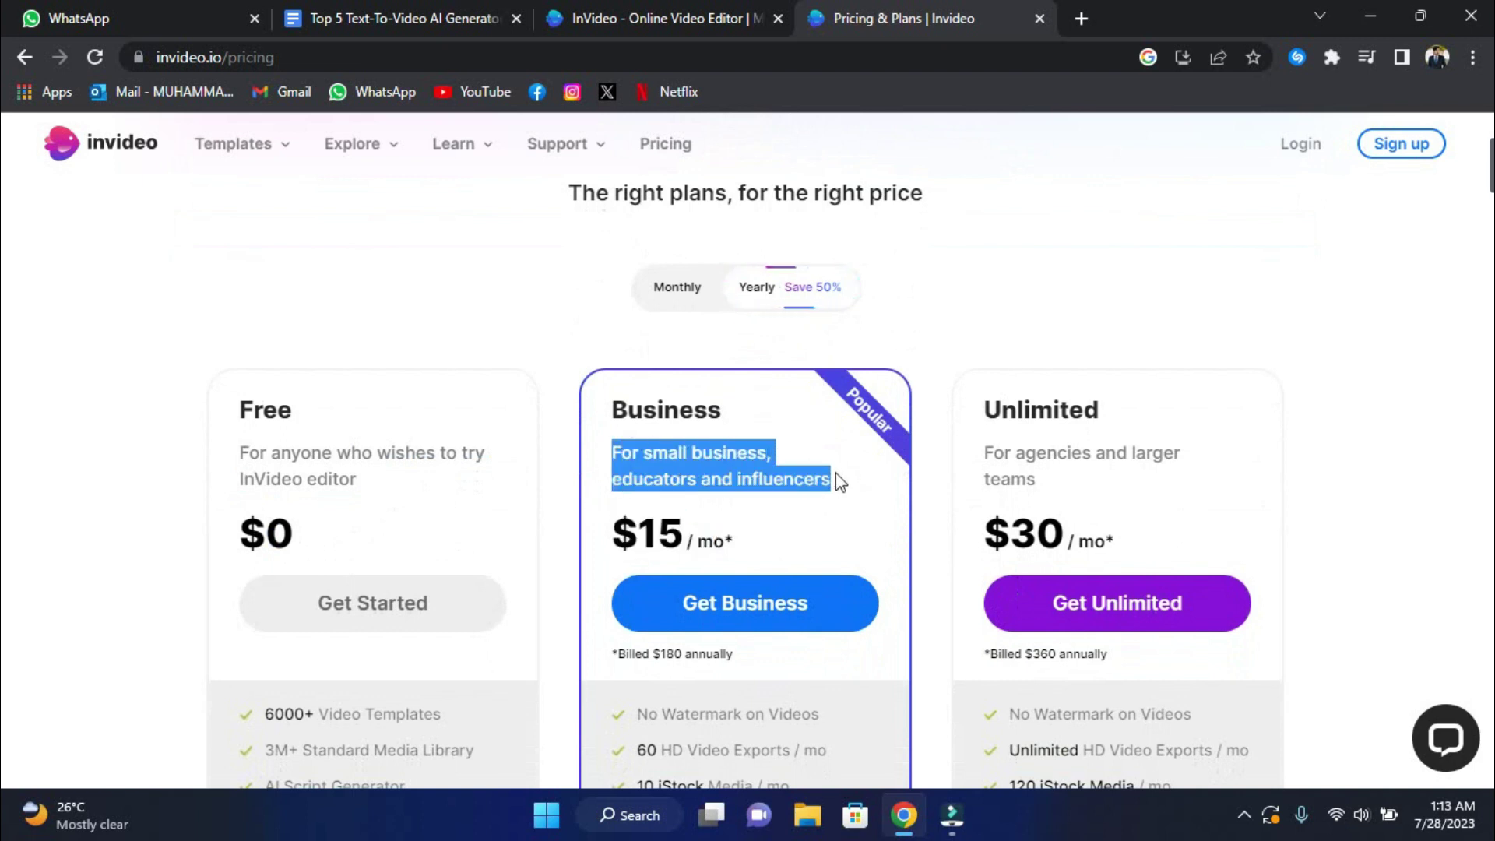
{"action": "left_click_drag", "start_coordinate": [985, 535], "coordinate": [1077, 519]}
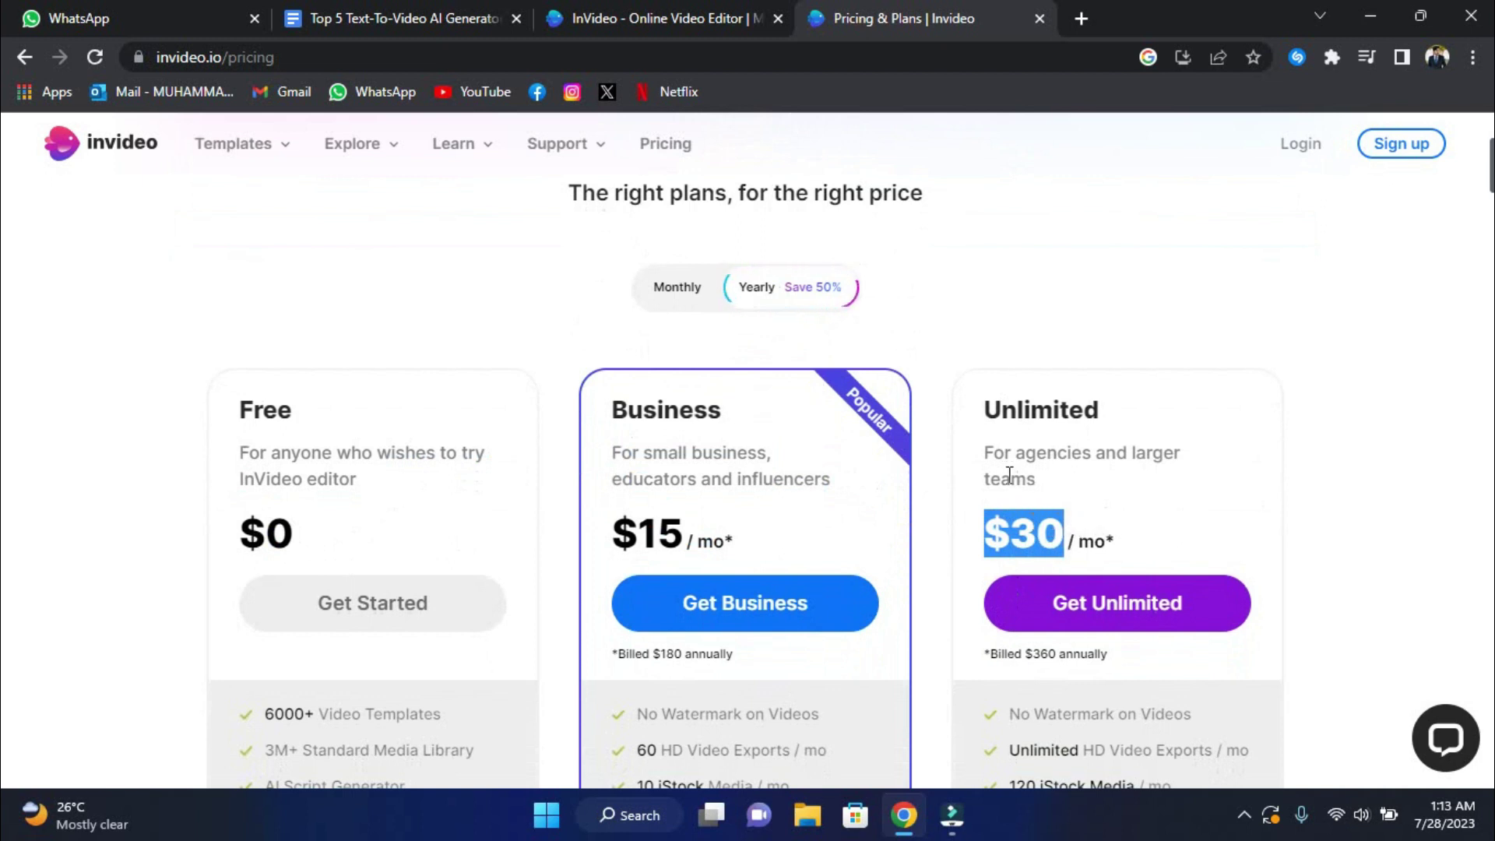
{"action": "left_click_drag", "start_coordinate": [993, 458], "coordinate": [1110, 533]}
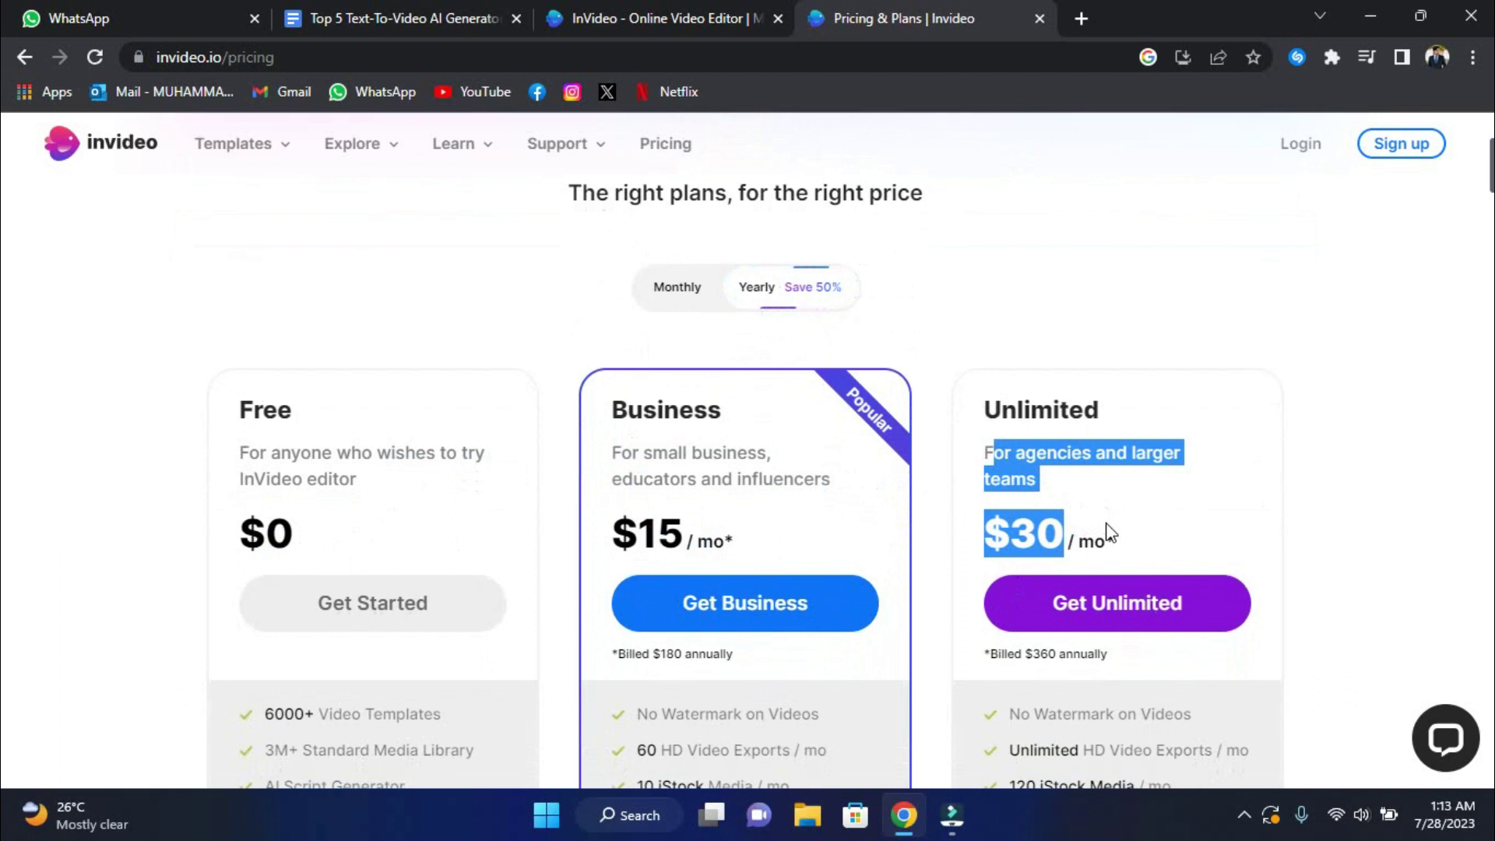
{"action": "left_click", "coordinate": [1110, 534]}
- Jump to Compare all features and scroll through the full plan comparison
{"action": "scroll", "coordinate": [1109, 534], "scroll_direction": "down", "scroll_amount": 5}
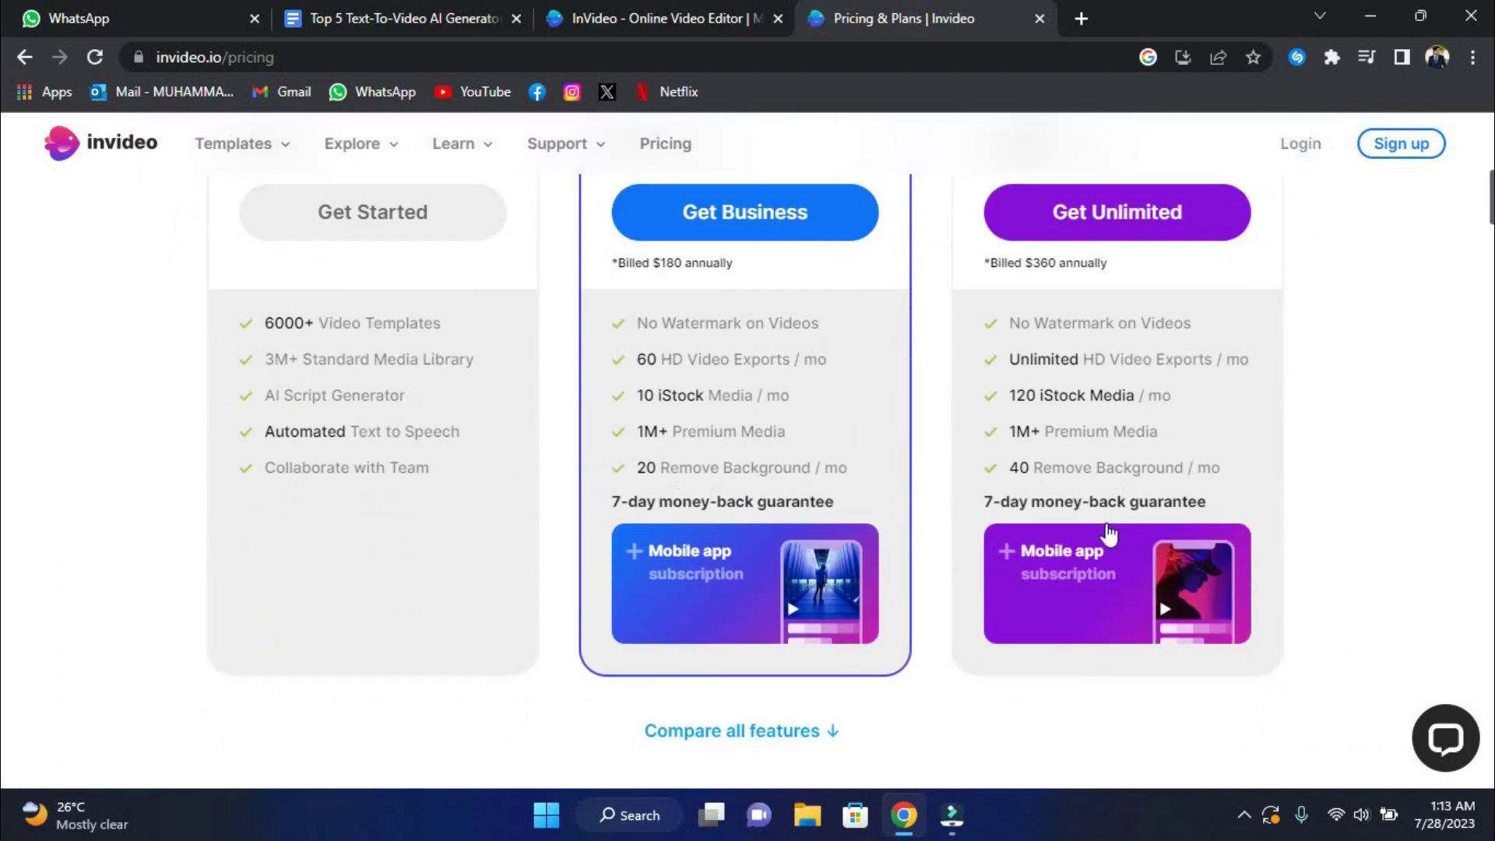
{"action": "scroll", "coordinate": [1110, 534], "scroll_direction": "up", "scroll_amount": 4}
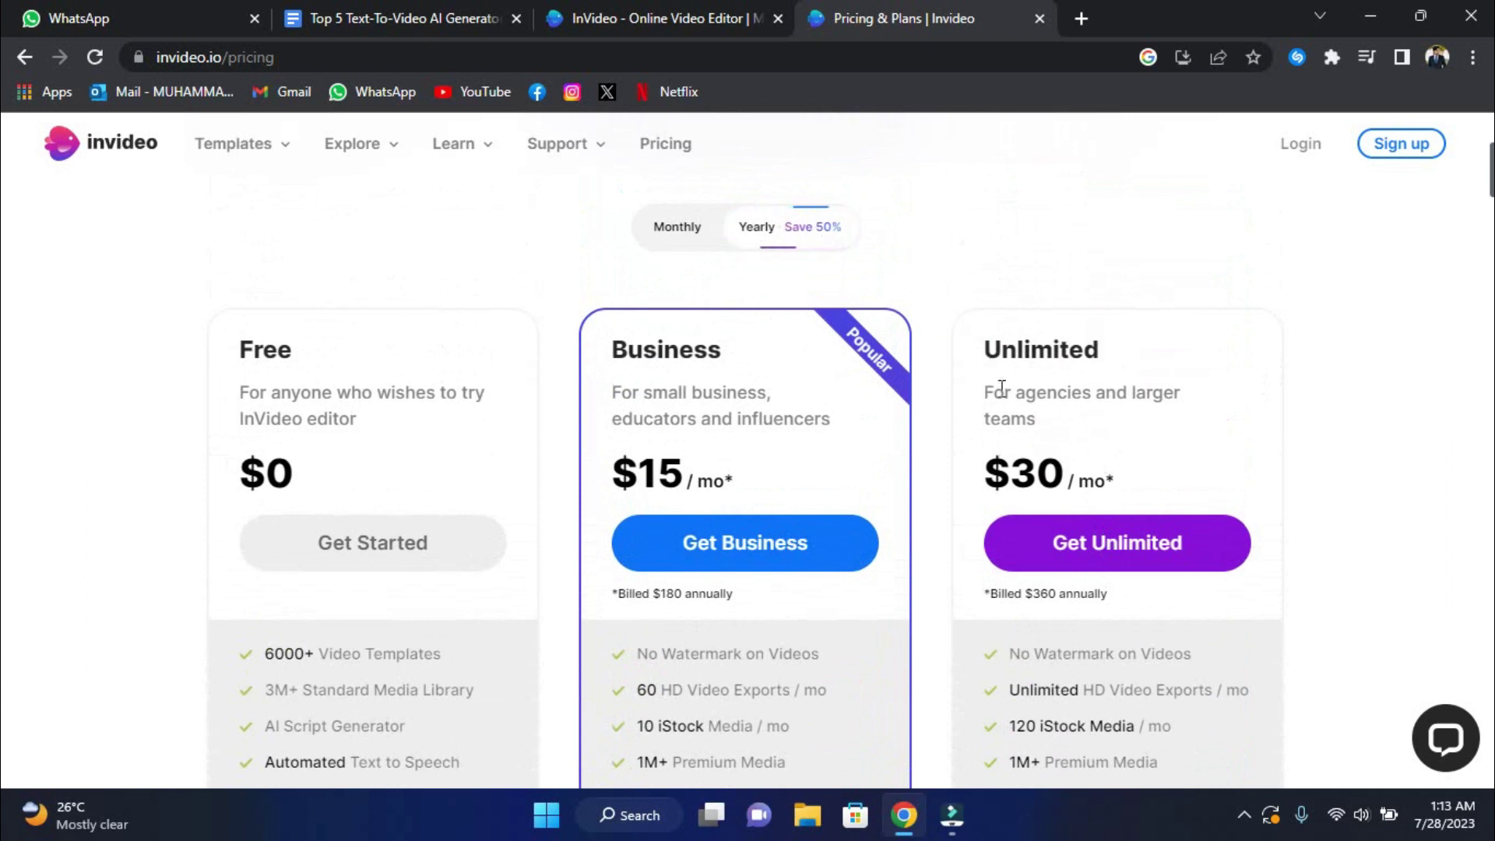
{"action": "scroll", "coordinate": [1000, 389], "scroll_direction": "down", "scroll_amount": 2}
{"action": "scroll", "coordinate": [1000, 389], "scroll_direction": "up", "scroll_amount": 4}
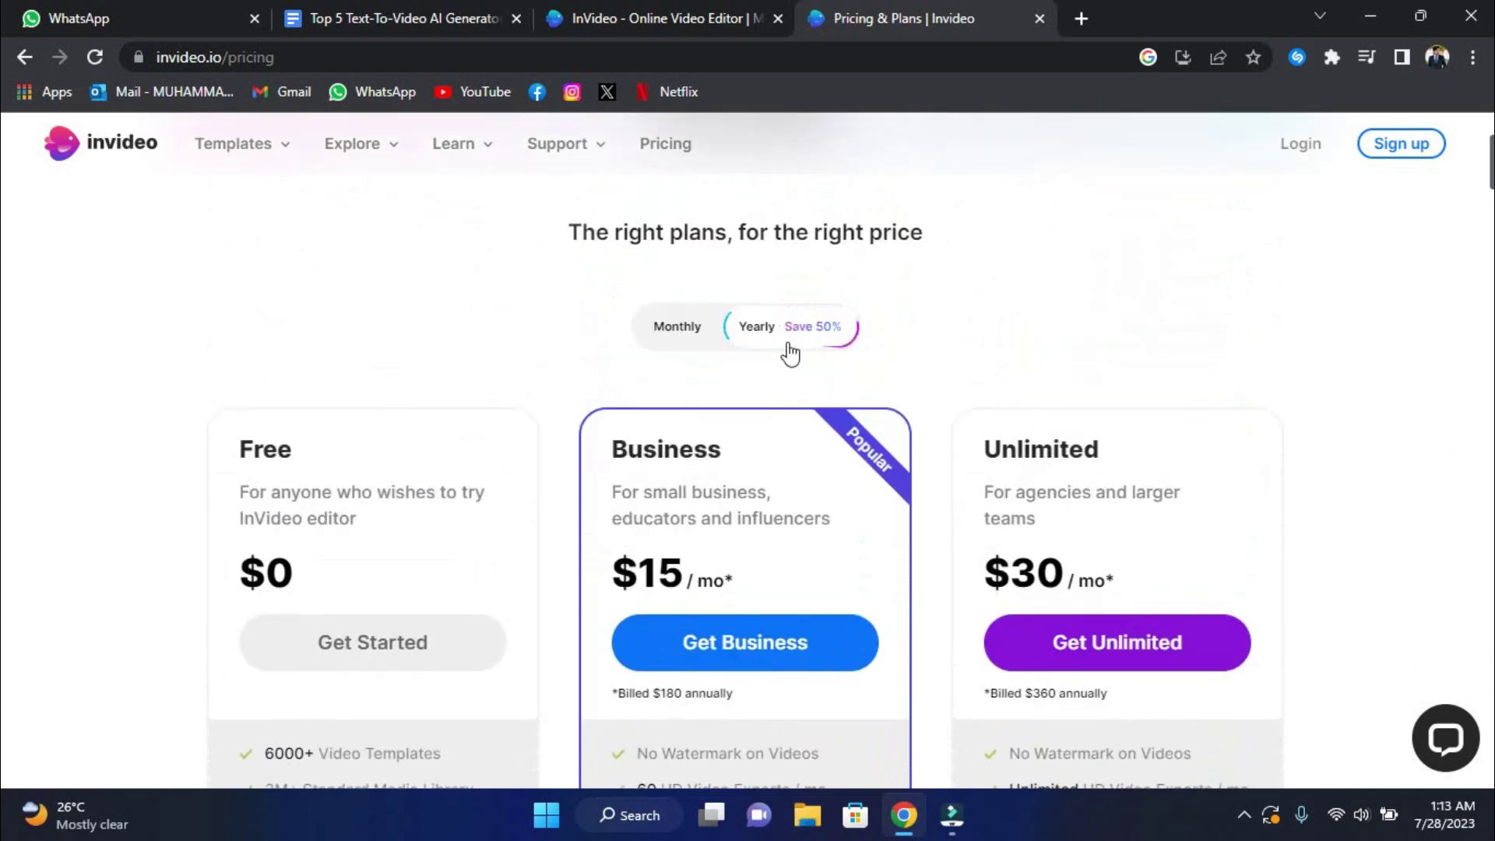
{"action": "scroll", "coordinate": [961, 460], "scroll_direction": "down", "scroll_amount": 10}
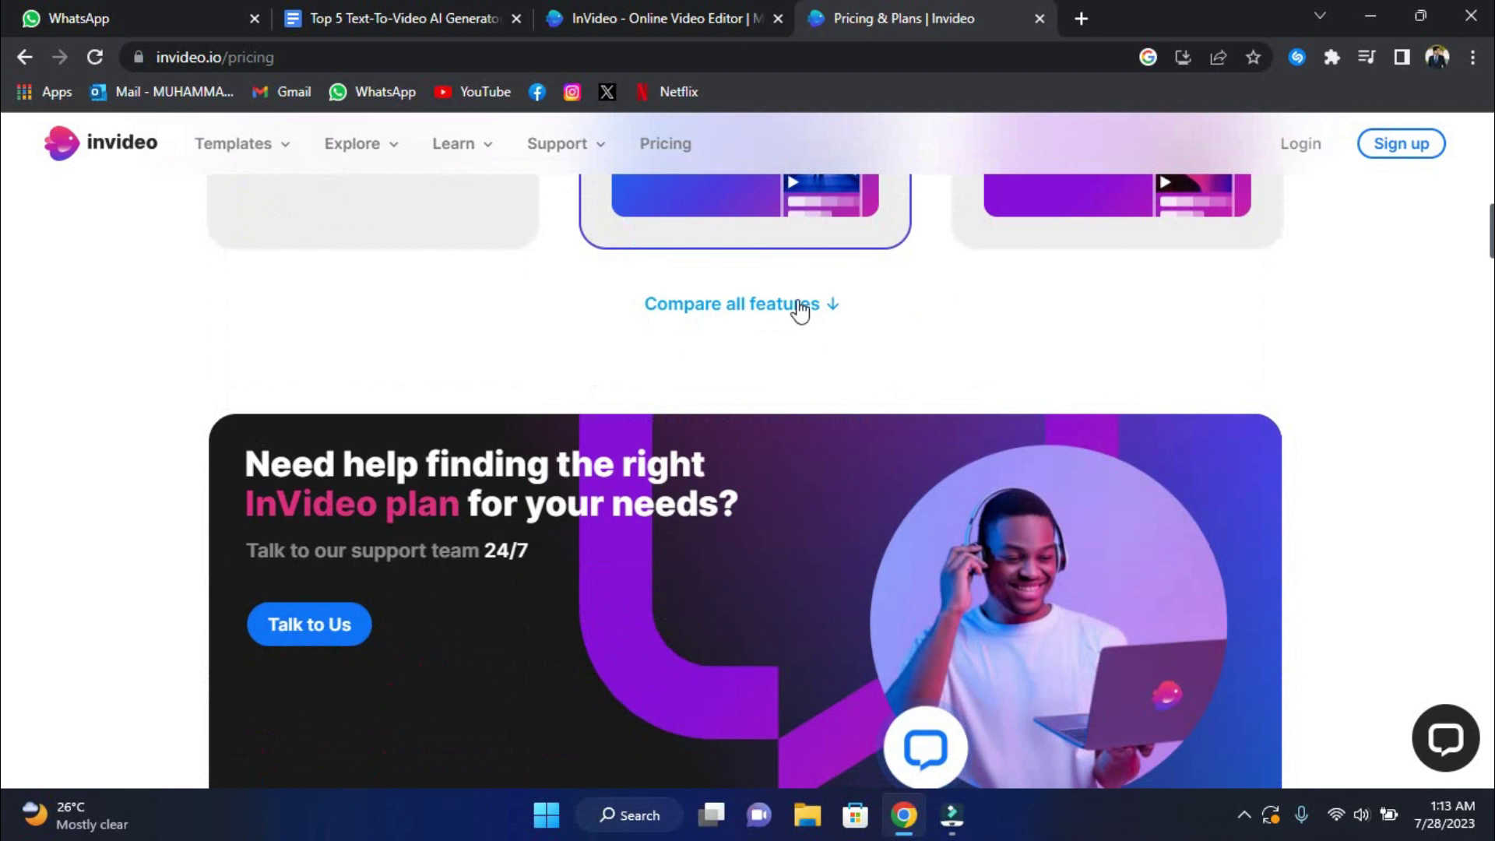
{"action": "left_click", "coordinate": [799, 306]}
{"action": "scroll", "coordinate": [802, 309], "scroll_direction": "up", "scroll_amount": 5}
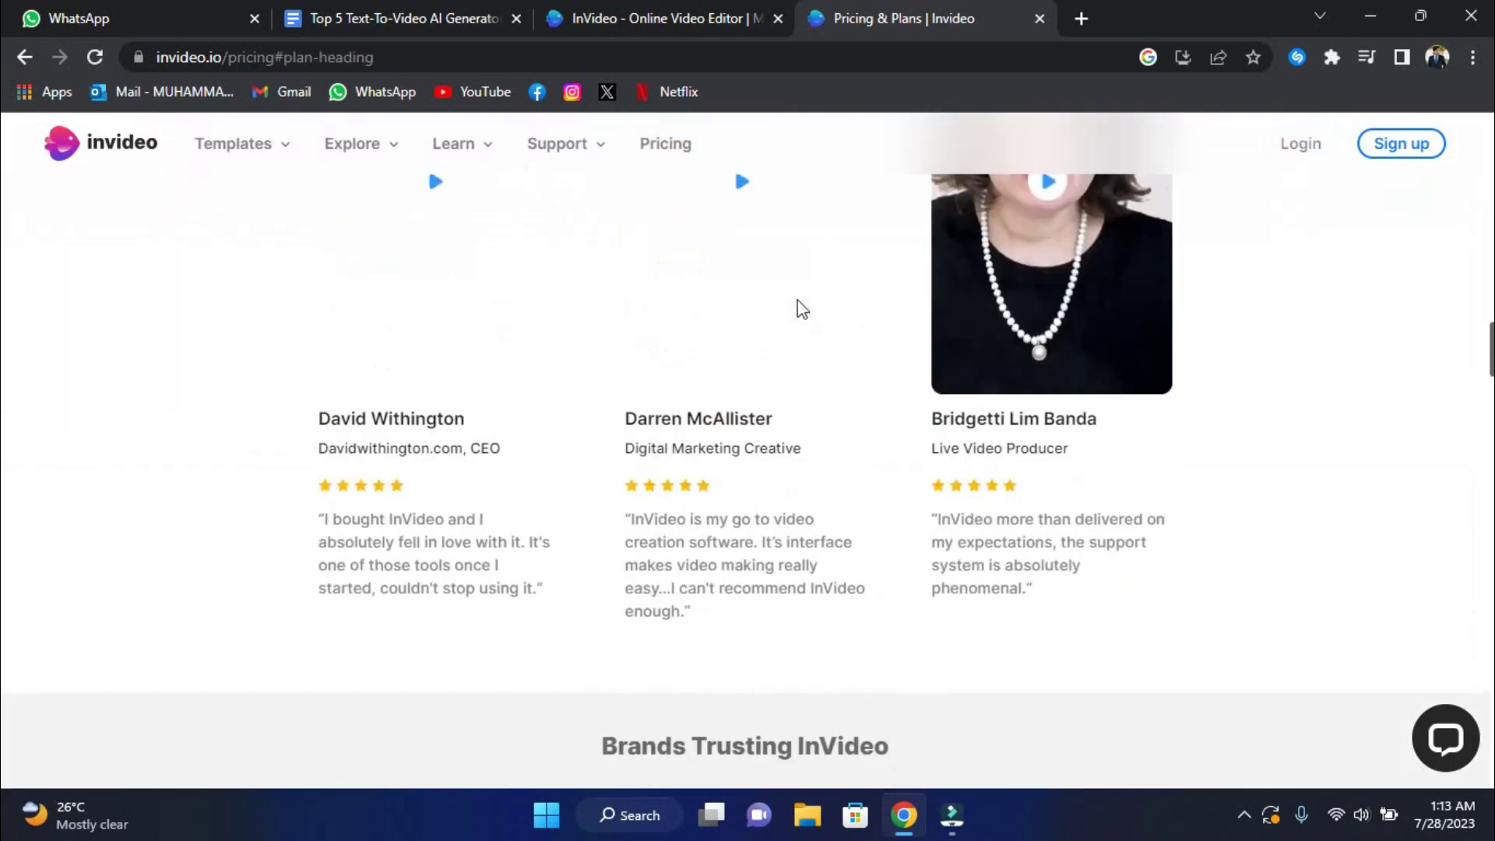
{"action": "scroll", "coordinate": [802, 310], "scroll_direction": "up", "scroll_amount": 10}
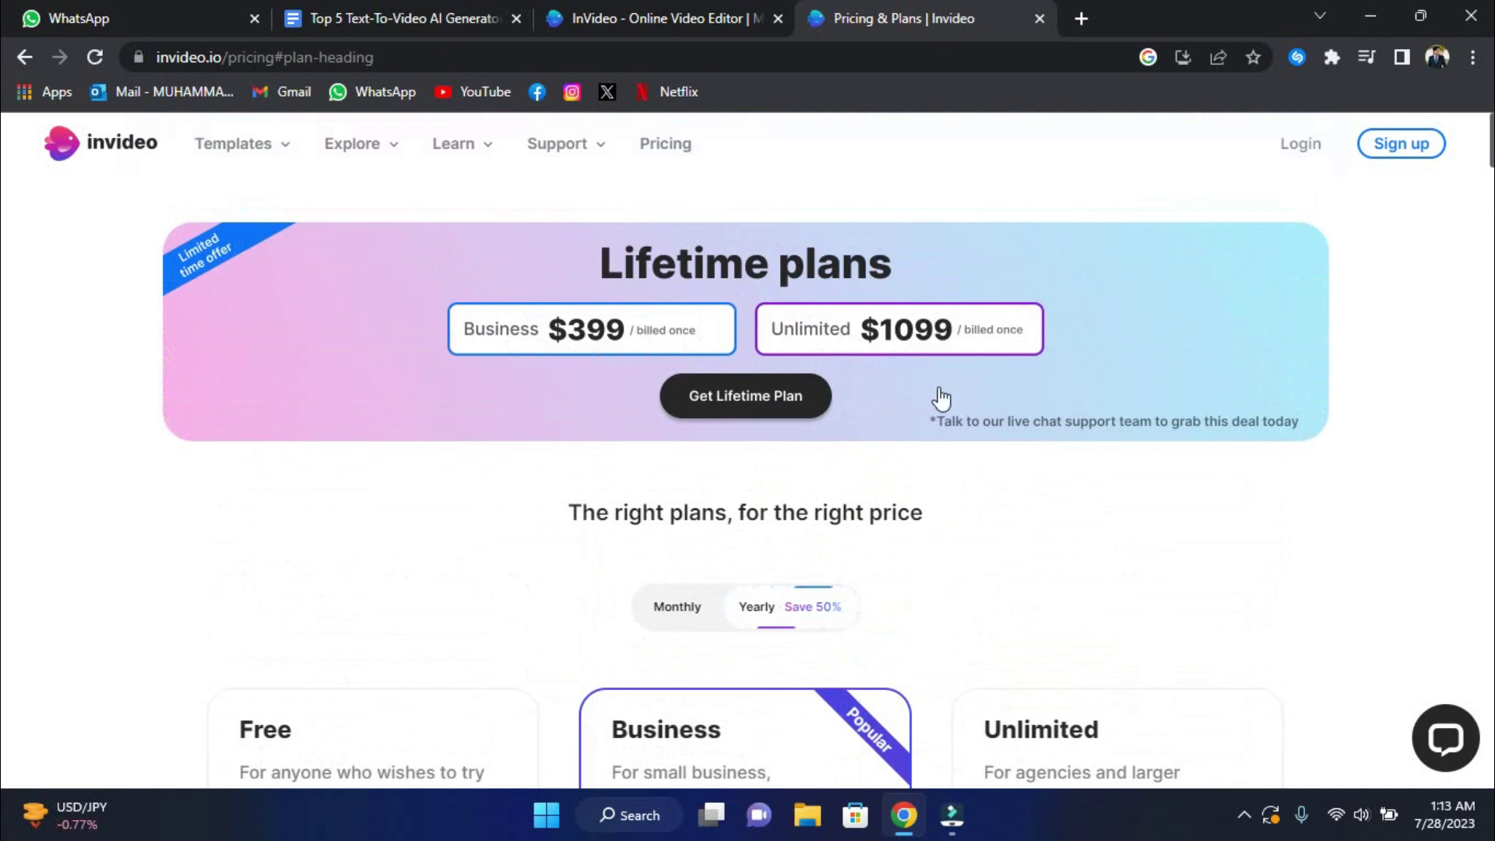
{"action": "scroll", "coordinate": [942, 398], "scroll_direction": "down", "scroll_amount": 9}
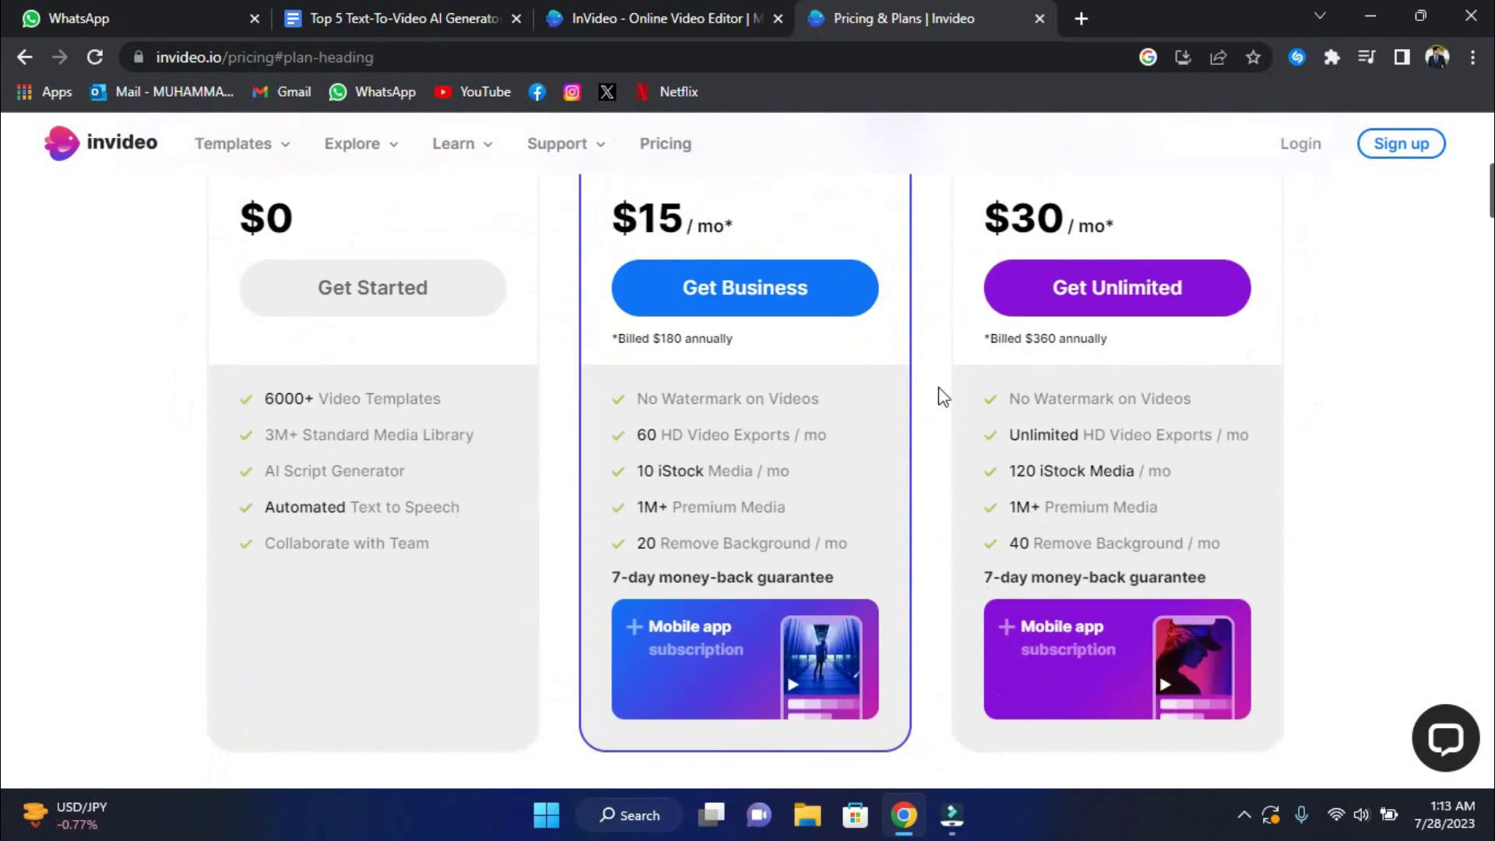
{"action": "scroll", "coordinate": [943, 398], "scroll_direction": "down", "scroll_amount": 4}
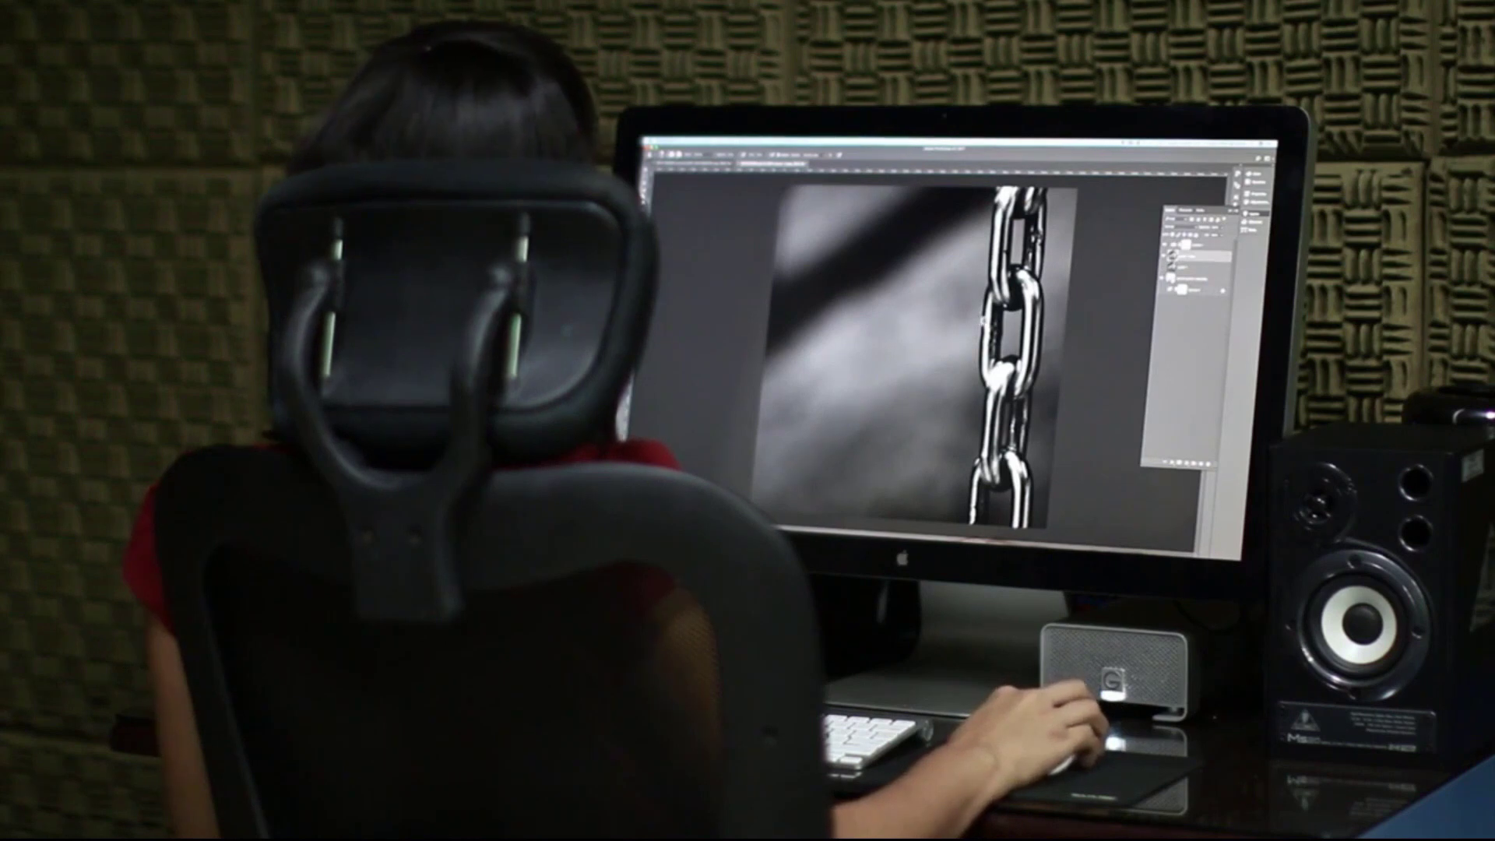
- Zoom in and pan right across the promotional footage of the chain-photo edit
{"action": "key", "text": "super+equal"}
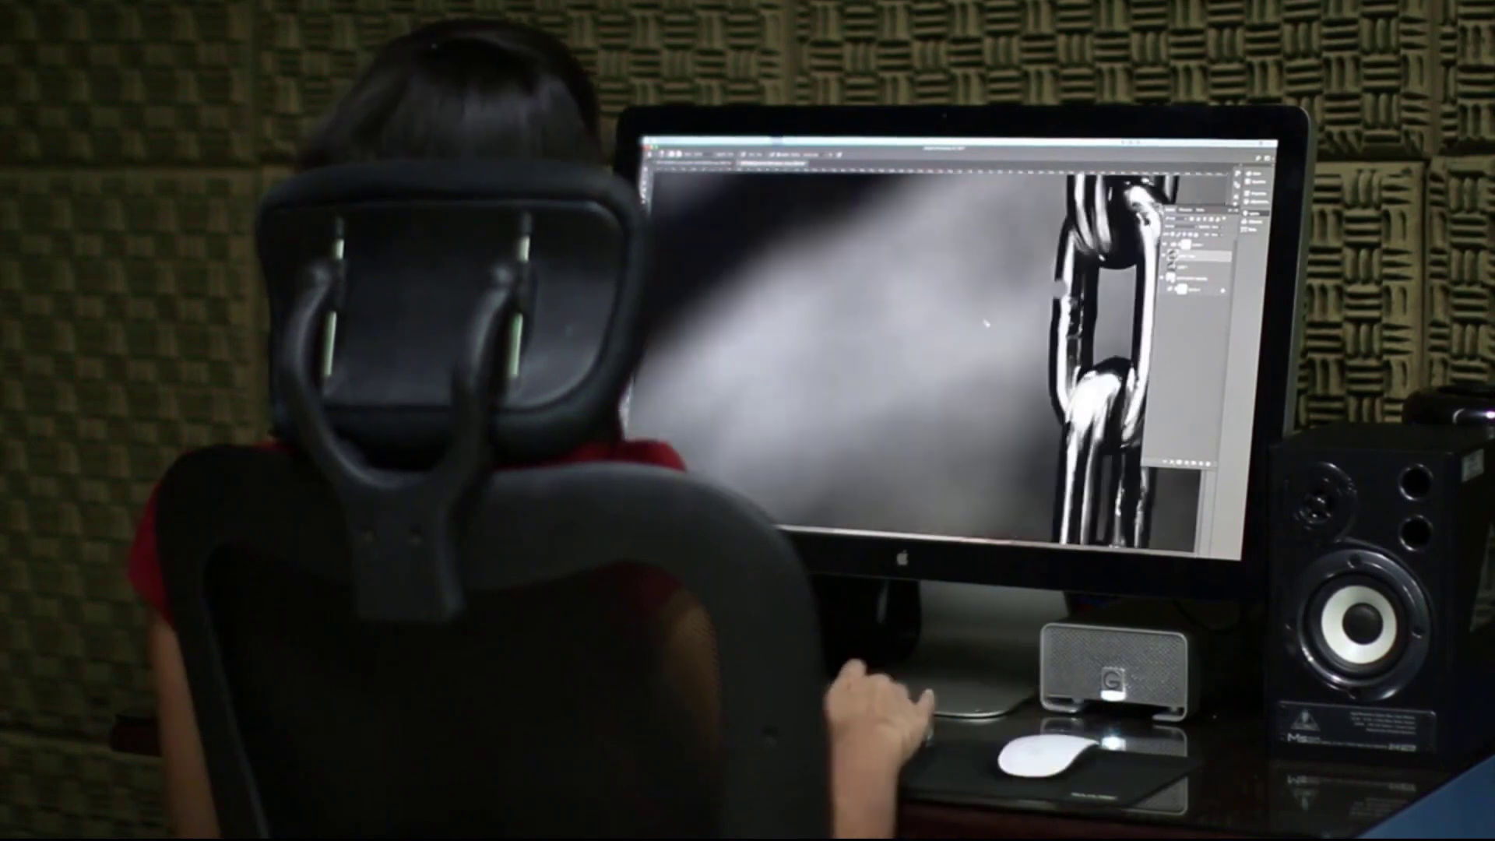
{"action": "scroll", "coordinate": [985, 321], "scroll_direction": "right", "scroll_amount": 5}
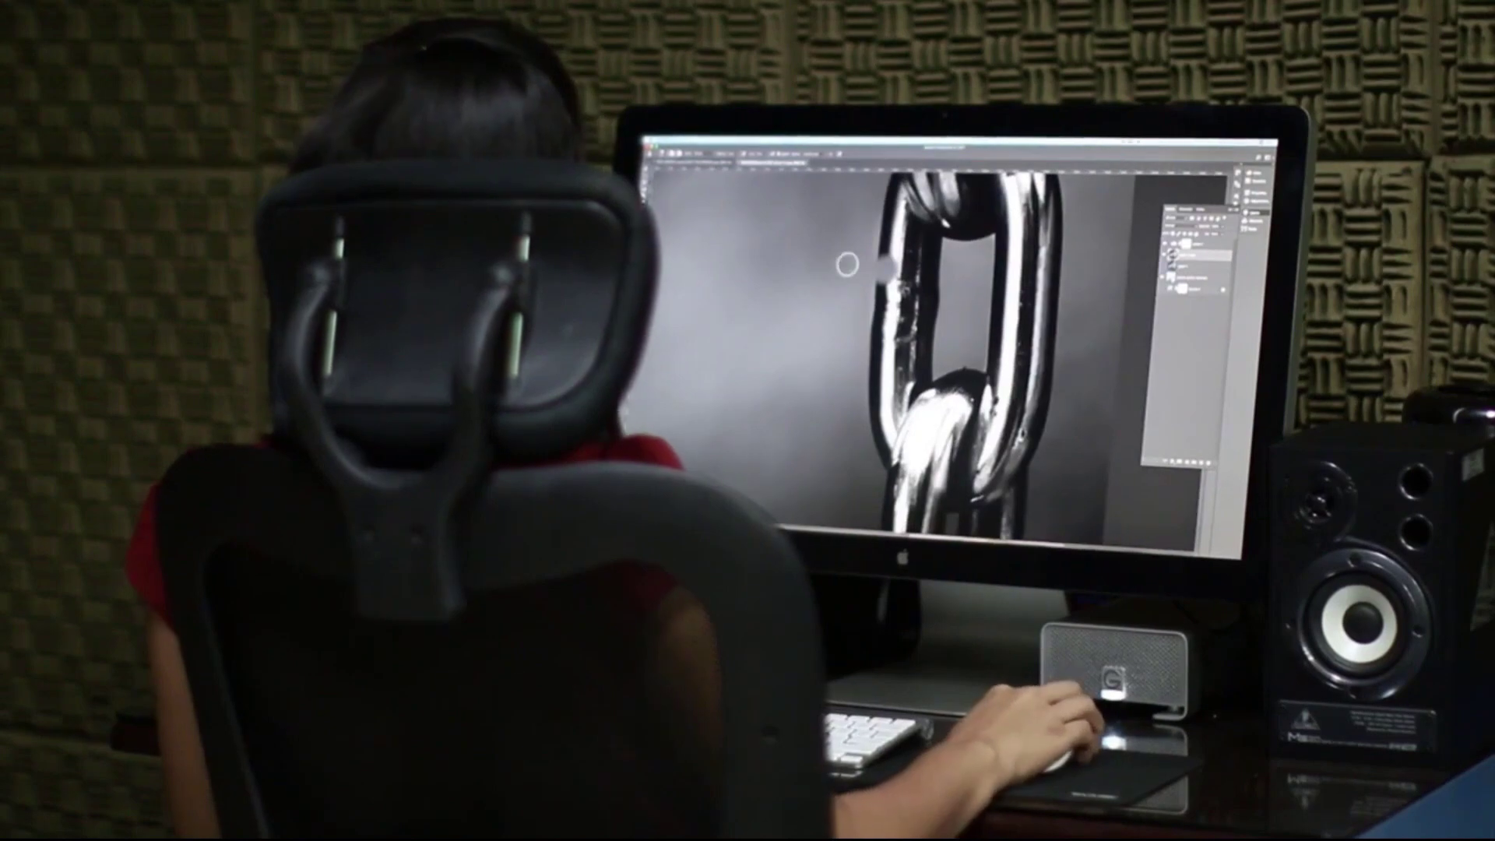